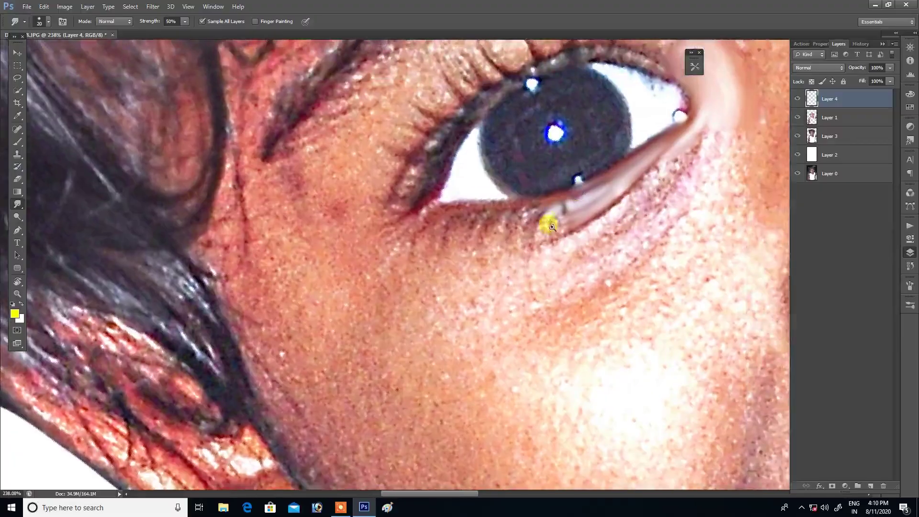
Step: Zoom to about 248% on the child's left eye and slightly enlarge the smudge brush
{"action": "mouse_move", "coordinate": [551, 226]}
{"action": "left_mouse_down"}
{"action": "mouse_move", "coordinate": [558, 235]}
{"action": "mouse_move", "coordinate": [619, 172]}
{"action": "mouse_move", "coordinate": [585, 201]}
{"action": "mouse_move", "coordinate": [646, 179]}
{"action": "mouse_move", "coordinate": [617, 179]}
{"action": "mouse_move", "coordinate": [605, 158]}
{"action": "mouse_move", "coordinate": [694, 125]}
{"action": "mouse_move", "coordinate": [637, 169]}
{"action": "mouse_move", "coordinate": [510, 180]}
{"action": "mouse_move", "coordinate": [647, 170]}
{"action": "mouse_move", "coordinate": [598, 186]}
{"action": "mouse_move", "coordinate": [604, 157]}
{"action": "mouse_move", "coordinate": [559, 164]}
{"action": "left_mouse_up"}
{"action": "key", "text": "bracketright"}
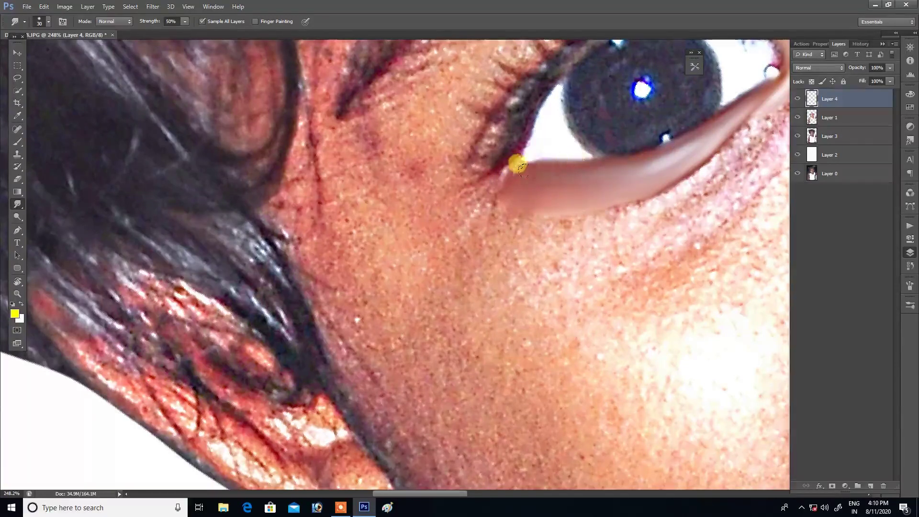
Step: Smudge the lower lid edge under the iris, blending it toward the outer corner
{"action": "mouse_move", "coordinate": [592, 168]}
{"action": "left_mouse_down"}
{"action": "mouse_move", "coordinate": [690, 140]}
{"action": "mouse_move", "coordinate": [590, 175]}
{"action": "mouse_move", "coordinate": [554, 168]}
{"action": "mouse_move", "coordinate": [599, 165]}
{"action": "left_mouse_up"}
{"action": "scroll", "coordinate": [599, 164], "scroll_direction": "down", "scroll_amount": 3}
{"action": "scroll", "coordinate": [518, 217], "scroll_direction": "down", "scroll_amount": 1}
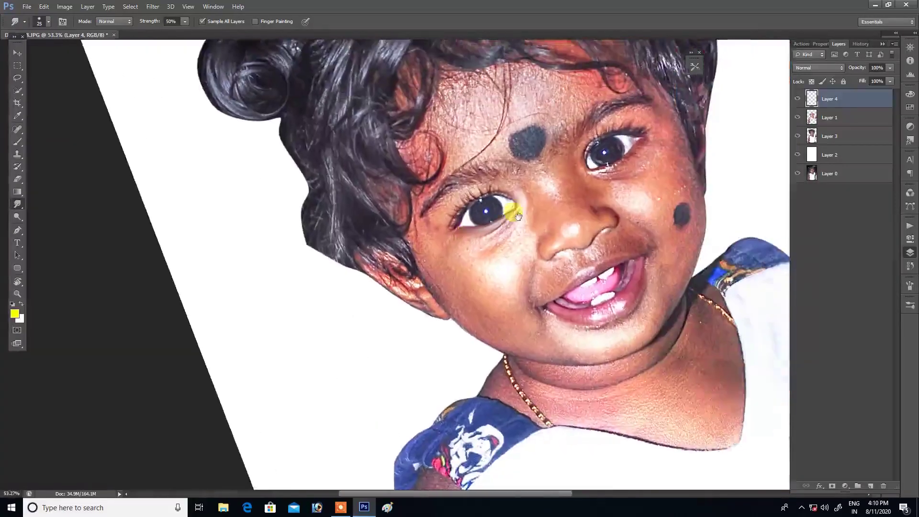
{"action": "scroll", "coordinate": [515, 214], "scroll_direction": "up", "scroll_amount": 4}
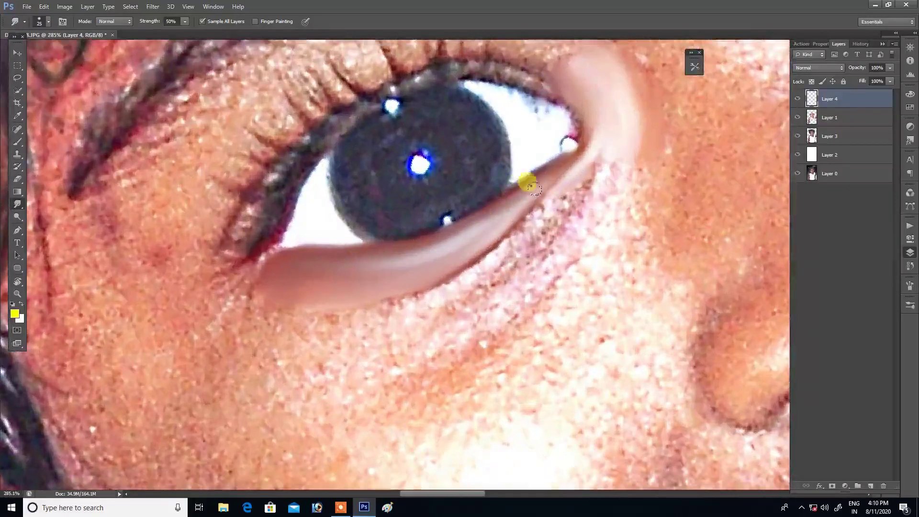
{"action": "mouse_move", "coordinate": [462, 241]}
{"action": "left_mouse_down"}
{"action": "mouse_move", "coordinate": [495, 212]}
{"action": "mouse_move", "coordinate": [532, 210]}
{"action": "mouse_move", "coordinate": [563, 171]}
{"action": "left_mouse_up"}
{"action": "mouse_move", "coordinate": [515, 229]}
{"action": "left_mouse_down"}
{"action": "mouse_move", "coordinate": [468, 254]}
{"action": "mouse_move", "coordinate": [594, 180]}
{"action": "mouse_move", "coordinate": [622, 135]}
{"action": "mouse_move", "coordinate": [552, 199]}
{"action": "mouse_move", "coordinate": [578, 192]}
{"action": "mouse_move", "coordinate": [510, 234]}
{"action": "left_mouse_up"}
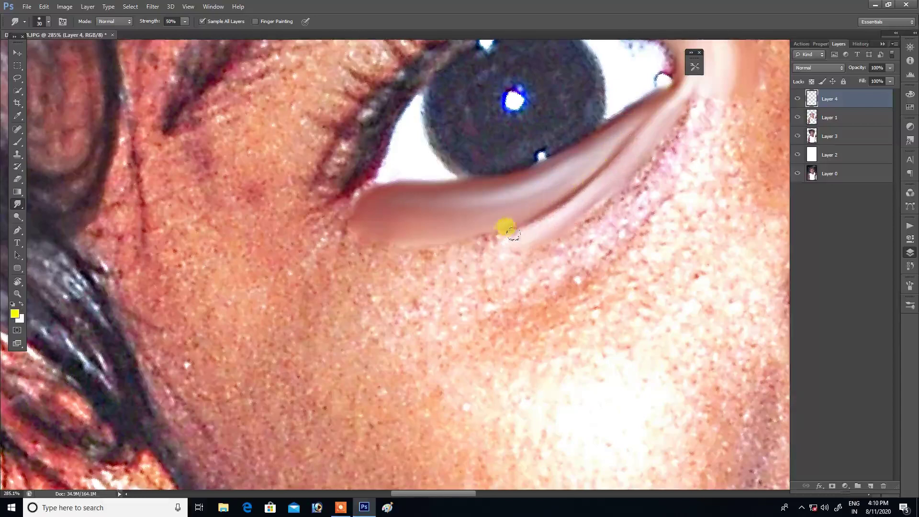
{"action": "mouse_move", "coordinate": [669, 147]}
{"action": "left_mouse_down"}
{"action": "mouse_move", "coordinate": [679, 91]}
{"action": "mouse_move", "coordinate": [681, 105]}
{"action": "mouse_move", "coordinate": [653, 141]}
{"action": "left_mouse_up"}
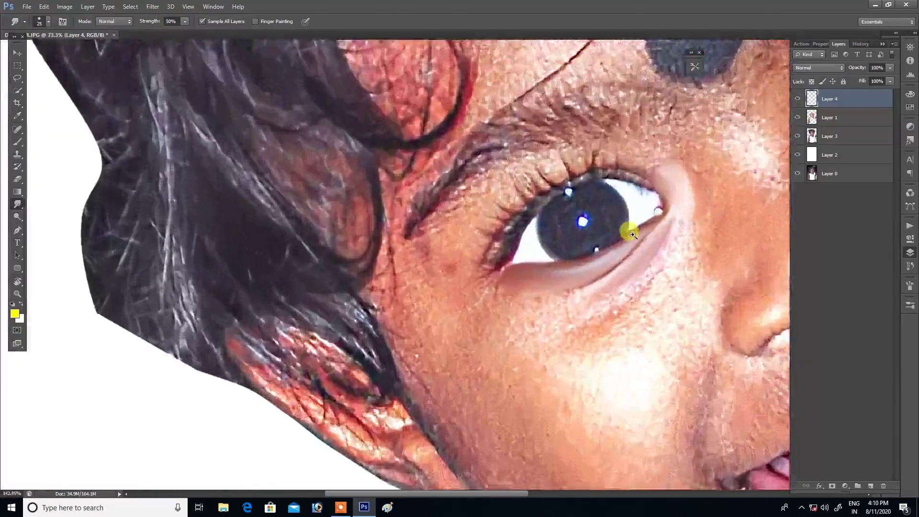
Step: With a larger brush, smooth the skin along and beneath the lower lid
{"action": "left_click_drag", "start_coordinate": [636, 169], "coordinate": [662, 168]}
{"action": "scroll", "coordinate": [662, 167], "scroll_direction": "down", "scroll_amount": 3}
{"action": "key", "text": "bracketright"}
{"action": "mouse_move", "coordinate": [566, 234]}
{"action": "left_mouse_down"}
{"action": "mouse_move", "coordinate": [574, 205]}
{"action": "mouse_move", "coordinate": [563, 225]}
{"action": "left_mouse_up"}
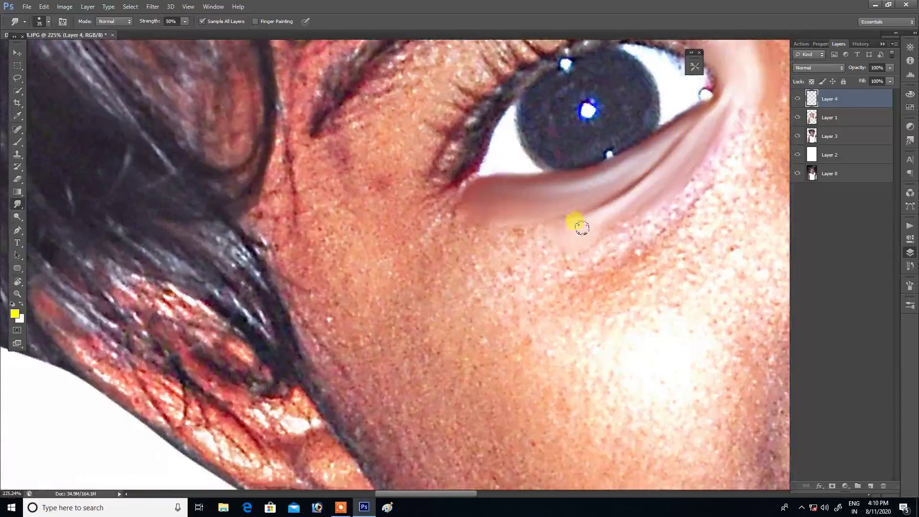
{"action": "mouse_move", "coordinate": [618, 205]}
{"action": "left_mouse_down"}
{"action": "mouse_move", "coordinate": [631, 181]}
{"action": "mouse_move", "coordinate": [564, 233]}
{"action": "mouse_move", "coordinate": [431, 222]}
{"action": "mouse_move", "coordinate": [523, 235]}
{"action": "mouse_move", "coordinate": [479, 225]}
{"action": "mouse_move", "coordinate": [523, 247]}
{"action": "mouse_move", "coordinate": [473, 257]}
{"action": "mouse_move", "coordinate": [442, 224]}
{"action": "left_mouse_up"}
{"action": "key", "text": "bracketright"}
{"action": "key", "text": "bracketleft"}
{"action": "key", "text": "bracketleft"}
{"action": "key", "text": "bracketleft"}
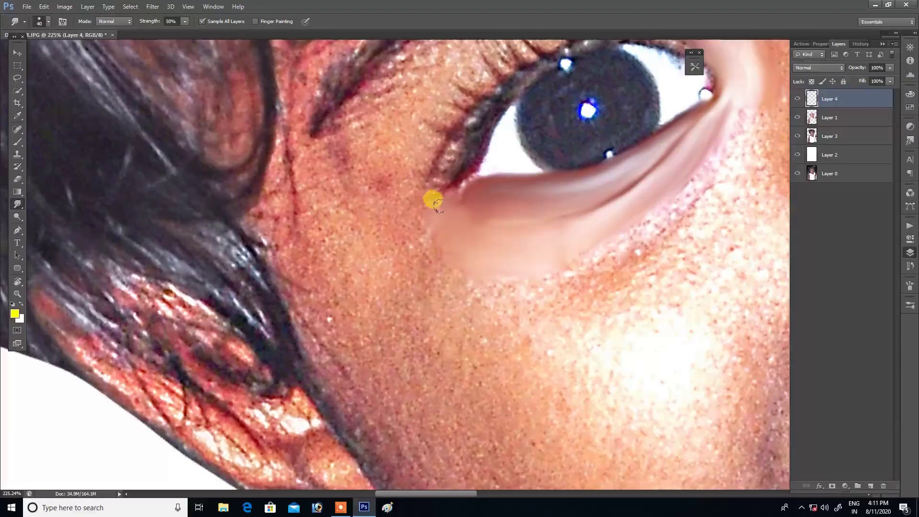
Step: Reframe on the upper lash area with a rotated view and a smaller brush
{"action": "left_click_drag", "start_coordinate": [511, 173], "coordinate": [488, 250]}
{"action": "mouse_move", "coordinate": [507, 129]}
{"action": "left_mouse_down"}
{"action": "mouse_move", "coordinate": [569, 103]}
{"action": "mouse_move", "coordinate": [445, 238]}
{"action": "mouse_move", "coordinate": [469, 228]}
{"action": "mouse_move", "coordinate": [477, 210]}
{"action": "mouse_move", "coordinate": [439, 240]}
{"action": "mouse_move", "coordinate": [500, 155]}
{"action": "mouse_move", "coordinate": [424, 244]}
{"action": "mouse_move", "coordinate": [426, 230]}
{"action": "mouse_move", "coordinate": [410, 244]}
{"action": "mouse_move", "coordinate": [436, 256]}
{"action": "mouse_move", "coordinate": [421, 241]}
{"action": "mouse_move", "coordinate": [407, 250]}
{"action": "mouse_move", "coordinate": [438, 182]}
{"action": "mouse_move", "coordinate": [547, 103]}
{"action": "mouse_move", "coordinate": [496, 148]}
{"action": "mouse_move", "coordinate": [554, 106]}
{"action": "mouse_move", "coordinate": [543, 113]}
{"action": "mouse_move", "coordinate": [652, 94]}
{"action": "mouse_move", "coordinate": [593, 45]}
{"action": "mouse_move", "coordinate": [580, 154]}
{"action": "mouse_move", "coordinate": [532, 164]}
{"action": "mouse_move", "coordinate": [556, 146]}
{"action": "mouse_move", "coordinate": [649, 149]}
{"action": "mouse_move", "coordinate": [607, 139]}
{"action": "mouse_move", "coordinate": [550, 144]}
{"action": "mouse_move", "coordinate": [515, 180]}
{"action": "mouse_move", "coordinate": [489, 190]}
{"action": "mouse_move", "coordinate": [440, 268]}
{"action": "mouse_move", "coordinate": [423, 326]}
{"action": "mouse_move", "coordinate": [429, 285]}
{"action": "mouse_move", "coordinate": [464, 209]}
{"action": "left_mouse_up"}
{"action": "key", "text": "bracketleft"}
{"action": "key", "text": "r"}
{"action": "scroll", "coordinate": [581, 154], "scroll_direction": "up", "scroll_amount": 2}
{"action": "key", "text": "bracketleft"}
{"action": "left_click_drag", "start_coordinate": [631, 103], "coordinate": [640, 123]}
Step: Smudge the skin above the eye and along the upper eyelid toward the outer corner
{"action": "key", "text": "bracketright"}
{"action": "mouse_move", "coordinate": [659, 111]}
{"action": "left_mouse_down"}
{"action": "mouse_move", "coordinate": [641, 99]}
{"action": "mouse_move", "coordinate": [657, 96]}
{"action": "left_mouse_up"}
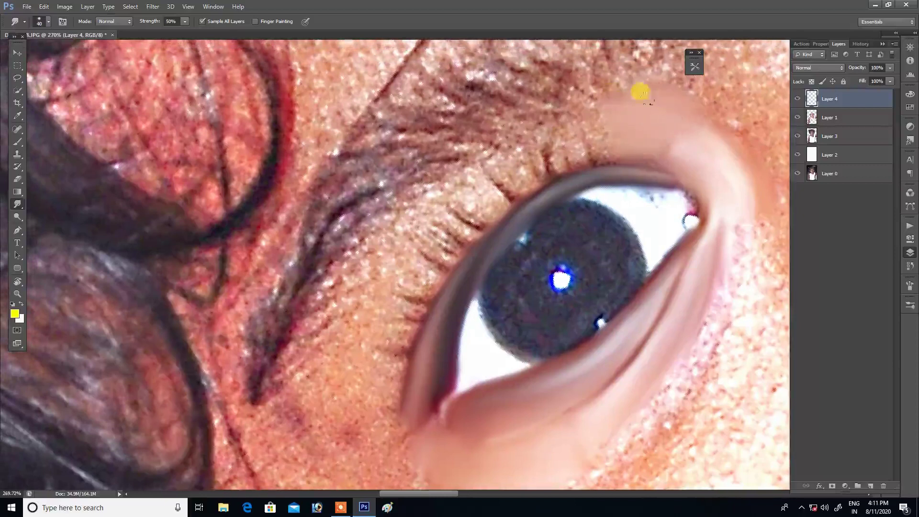
{"action": "mouse_move", "coordinate": [614, 129]}
{"action": "left_mouse_down"}
{"action": "mouse_move", "coordinate": [535, 144]}
{"action": "mouse_move", "coordinate": [581, 129]}
{"action": "mouse_move", "coordinate": [493, 180]}
{"action": "mouse_move", "coordinate": [516, 156]}
{"action": "left_mouse_up"}
{"action": "left_click_drag", "start_coordinate": [558, 112], "coordinate": [517, 132]}
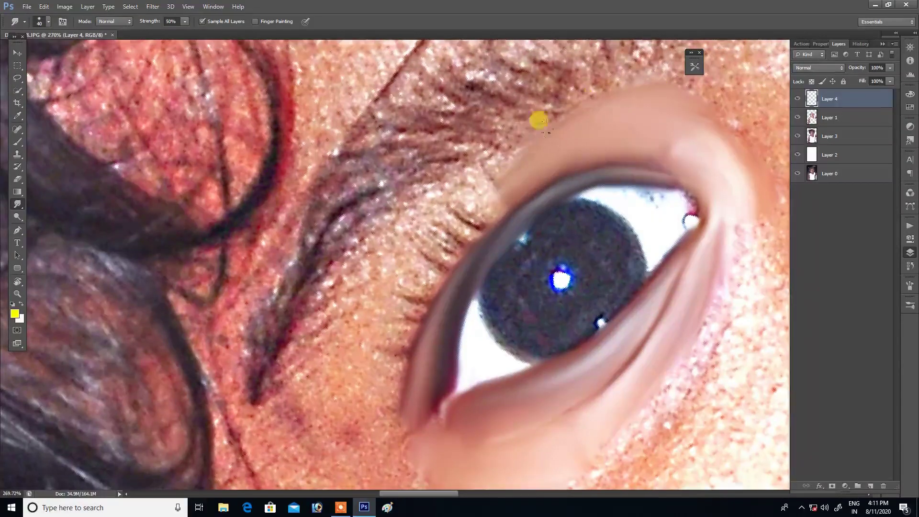
{"action": "mouse_move", "coordinate": [460, 182]}
{"action": "left_mouse_down"}
{"action": "mouse_move", "coordinate": [544, 119]}
{"action": "mouse_move", "coordinate": [582, 128]}
{"action": "mouse_move", "coordinate": [546, 108]}
{"action": "mouse_move", "coordinate": [589, 86]}
{"action": "mouse_move", "coordinate": [474, 142]}
{"action": "left_mouse_up"}
Step: Smooth the skin at the eye's inner corner and along the eyelid crease
{"action": "scroll", "coordinate": [488, 163], "scroll_direction": "down", "scroll_amount": 5}
{"action": "scroll", "coordinate": [499, 180], "scroll_direction": "down", "scroll_amount": 2}
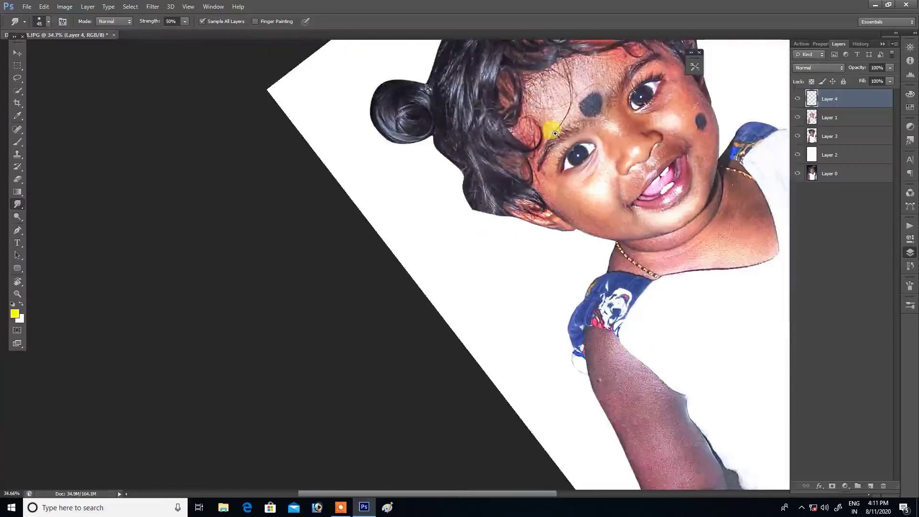
{"action": "scroll", "coordinate": [553, 134], "scroll_direction": "up", "scroll_amount": 4}
{"action": "scroll", "coordinate": [632, 150], "scroll_direction": "up", "scroll_amount": 3}
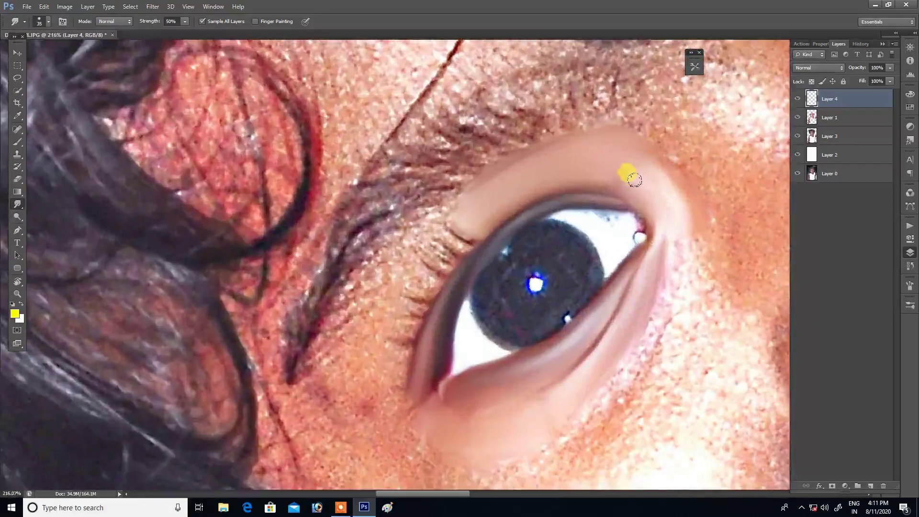
{"action": "scroll", "coordinate": [654, 202], "scroll_direction": "down", "scroll_amount": 4}
{"action": "scroll", "coordinate": [585, 216], "scroll_direction": "up", "scroll_amount": 3}
{"action": "scroll", "coordinate": [598, 216], "scroll_direction": "up", "scroll_amount": 2}
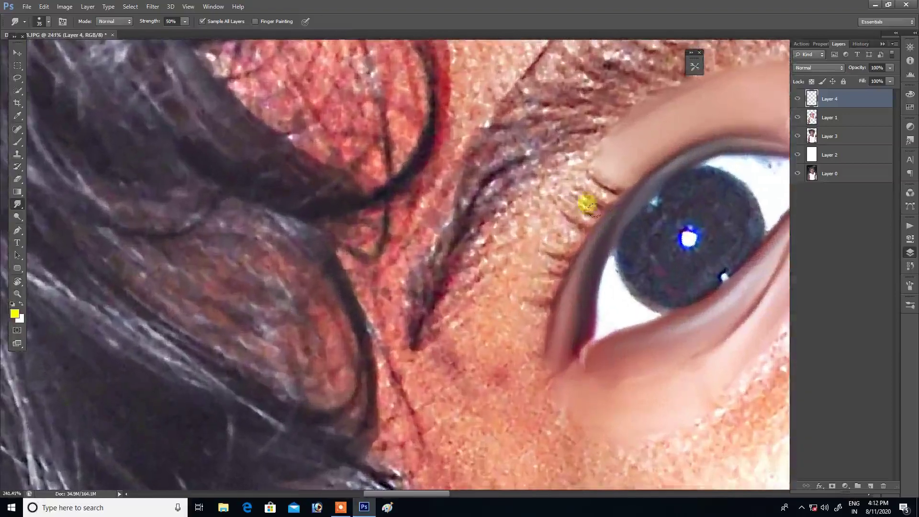
{"action": "mouse_move", "coordinate": [516, 270]}
{"action": "left_mouse_down"}
{"action": "mouse_move", "coordinate": [543, 242]}
{"action": "mouse_move", "coordinate": [544, 263]}
{"action": "mouse_move", "coordinate": [579, 182]}
{"action": "mouse_move", "coordinate": [607, 162]}
{"action": "mouse_move", "coordinate": [596, 134]}
{"action": "left_mouse_up"}
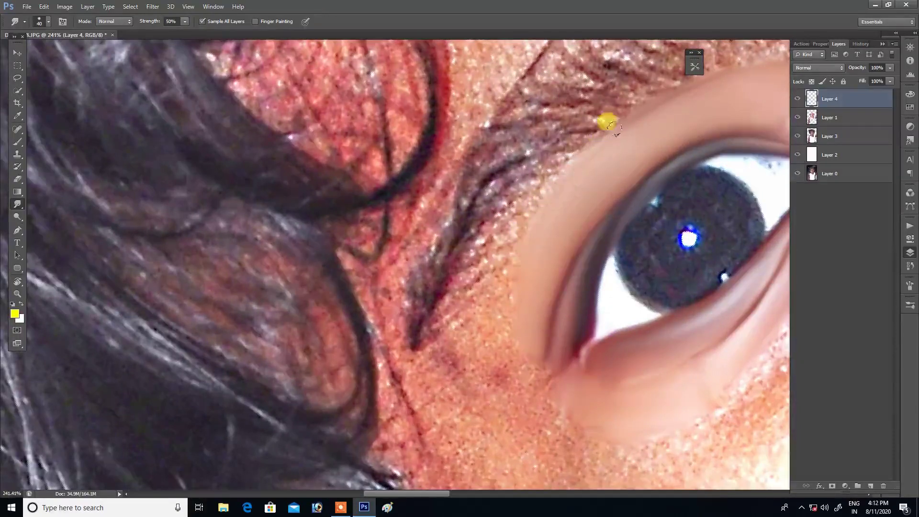
{"action": "mouse_move", "coordinate": [582, 180]}
{"action": "left_mouse_down"}
{"action": "mouse_move", "coordinate": [592, 161]}
{"action": "mouse_move", "coordinate": [581, 167]}
{"action": "left_mouse_up"}
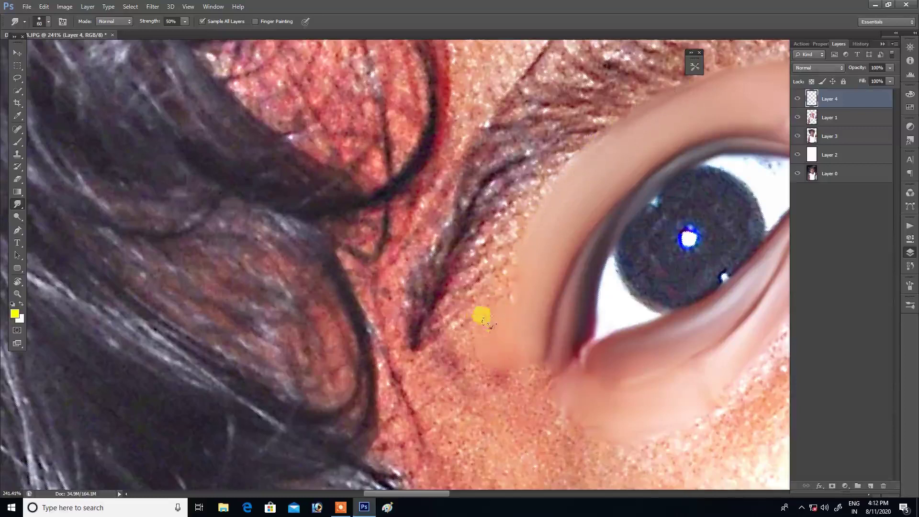
Step: Blend skin beside and below the inner corner, then toggle Layer 4 to compare
{"action": "mouse_move", "coordinate": [480, 298]}
{"action": "left_mouse_down"}
{"action": "mouse_move", "coordinate": [473, 258]}
{"action": "mouse_move", "coordinate": [455, 316]}
{"action": "mouse_move", "coordinate": [437, 322]}
{"action": "mouse_move", "coordinate": [448, 322]}
{"action": "mouse_move", "coordinate": [499, 191]}
{"action": "mouse_move", "coordinate": [638, 83]}
{"action": "mouse_move", "coordinate": [507, 251]}
{"action": "left_mouse_up"}
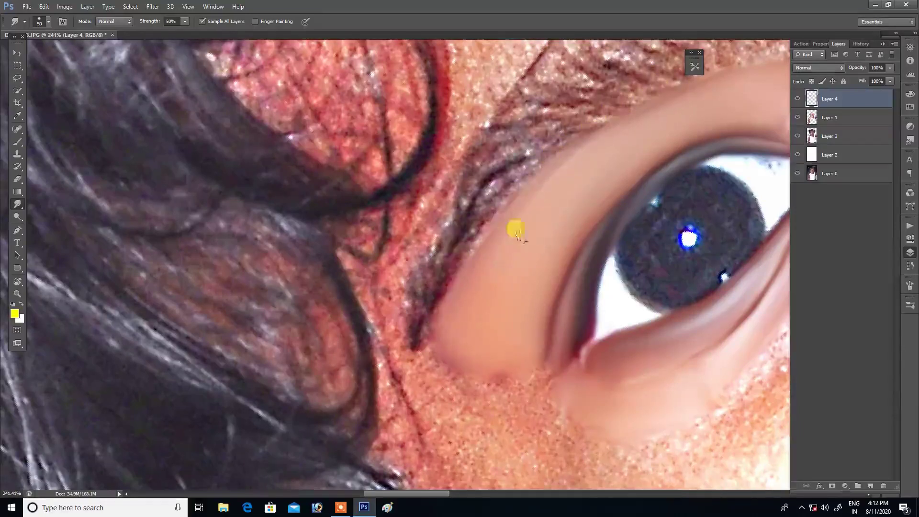
{"action": "left_click_drag", "start_coordinate": [539, 230], "coordinate": [494, 360]}
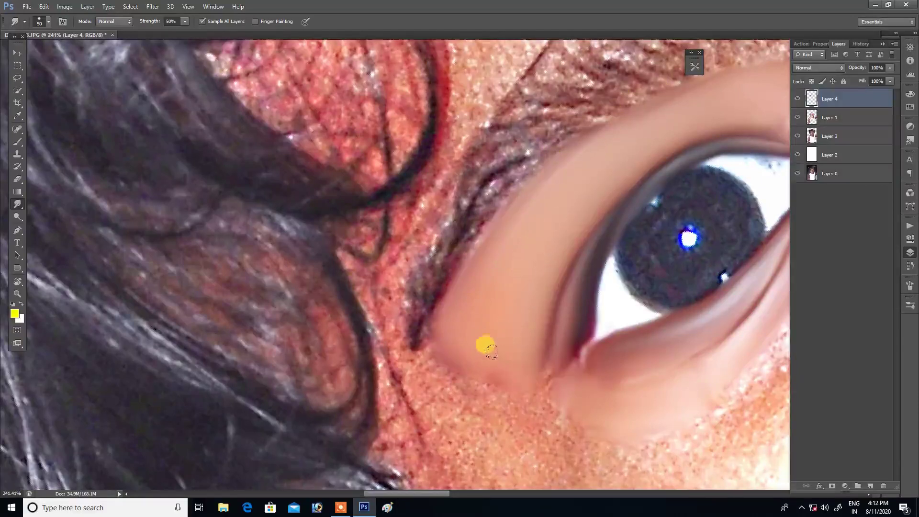
{"action": "scroll", "coordinate": [488, 356], "scroll_direction": "down", "scroll_amount": 5}
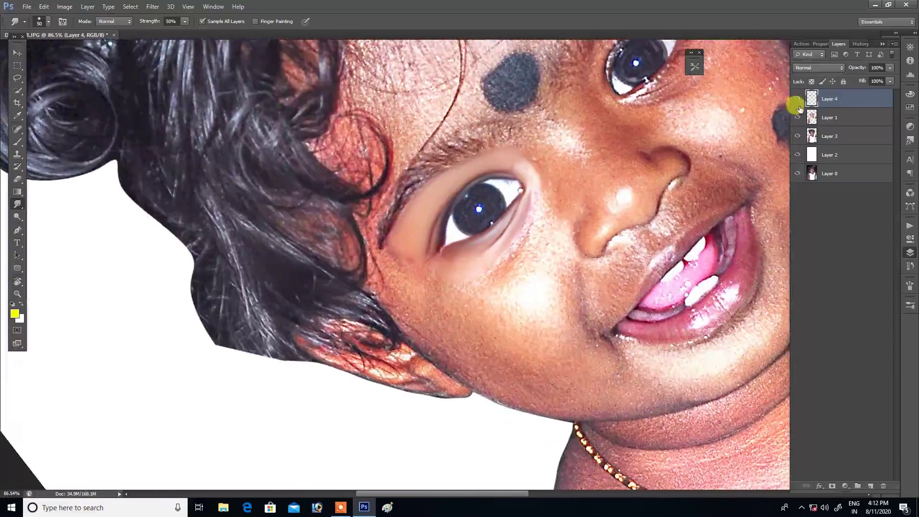
{"action": "left_click", "coordinate": [797, 98]}
{"action": "left_click_drag", "start_coordinate": [431, 257], "coordinate": [441, 270]}
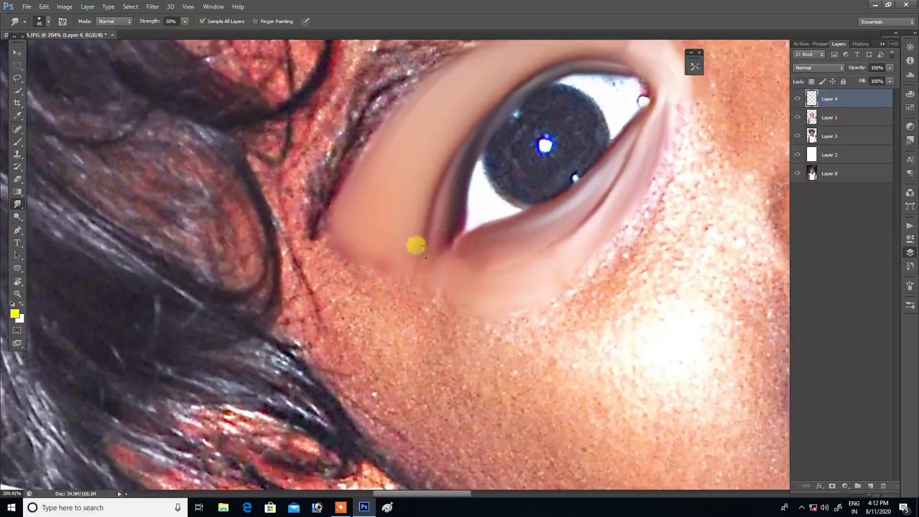
Step: Rotate the view so the eye is level and smooth the skin beside the eye and temple
{"action": "key", "text": "r"}
{"action": "mouse_move", "coordinate": [468, 185]}
{"action": "left_mouse_down"}
{"action": "mouse_move", "coordinate": [565, 229]}
{"action": "mouse_move", "coordinate": [554, 199]}
{"action": "left_mouse_up"}
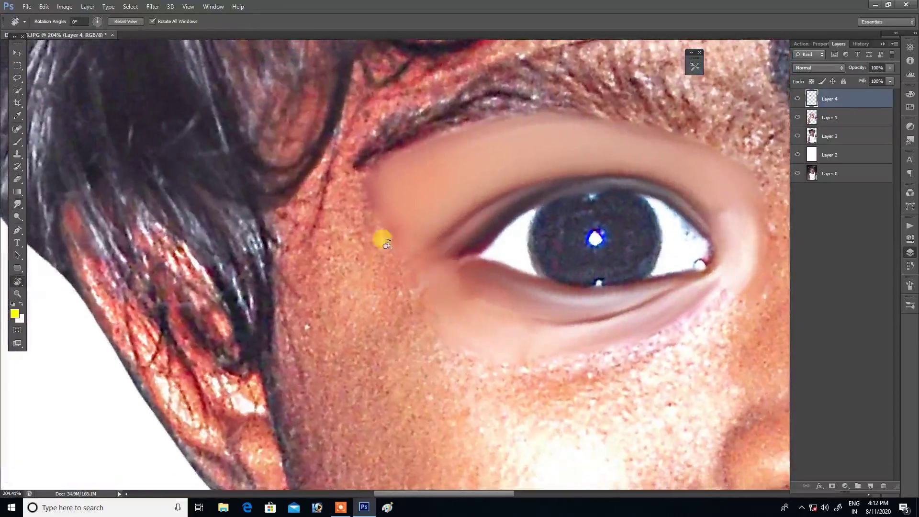
{"action": "mouse_move", "coordinate": [353, 217]}
{"action": "left_mouse_down"}
{"action": "mouse_move", "coordinate": [349, 164]}
{"action": "mouse_move", "coordinate": [322, 174]}
{"action": "mouse_move", "coordinate": [350, 203]}
{"action": "mouse_move", "coordinate": [307, 215]}
{"action": "mouse_move", "coordinate": [308, 191]}
{"action": "mouse_move", "coordinate": [275, 198]}
{"action": "mouse_move", "coordinate": [267, 225]}
{"action": "mouse_move", "coordinate": [273, 311]}
{"action": "mouse_move", "coordinate": [318, 206]}
{"action": "mouse_move", "coordinate": [301, 205]}
{"action": "mouse_move", "coordinate": [298, 263]}
{"action": "mouse_move", "coordinate": [273, 227]}
{"action": "mouse_move", "coordinate": [271, 375]}
{"action": "mouse_move", "coordinate": [276, 347]}
{"action": "left_mouse_up"}
{"action": "key", "text": "bracketleft"}
{"action": "key", "text": "bracketright"}
{"action": "key", "text": "bracketright"}
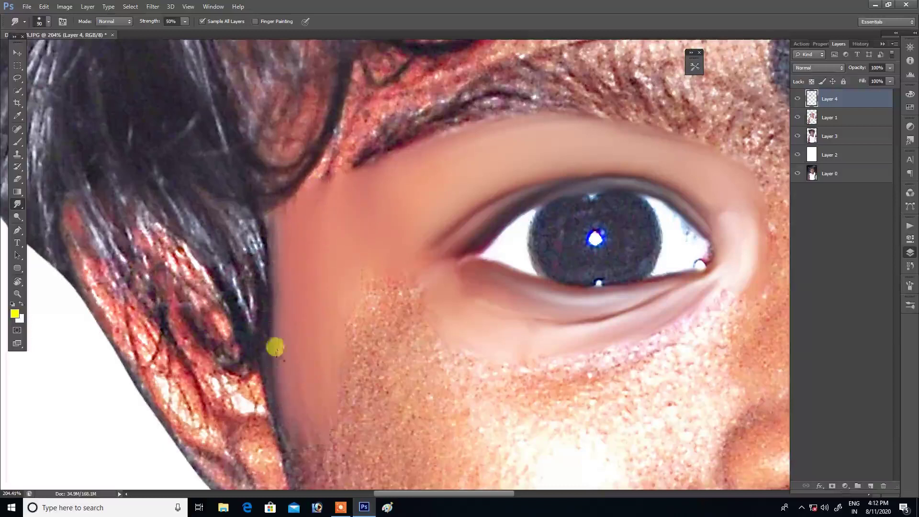
{"action": "left_click_drag", "start_coordinate": [364, 273], "coordinate": [351, 259]}
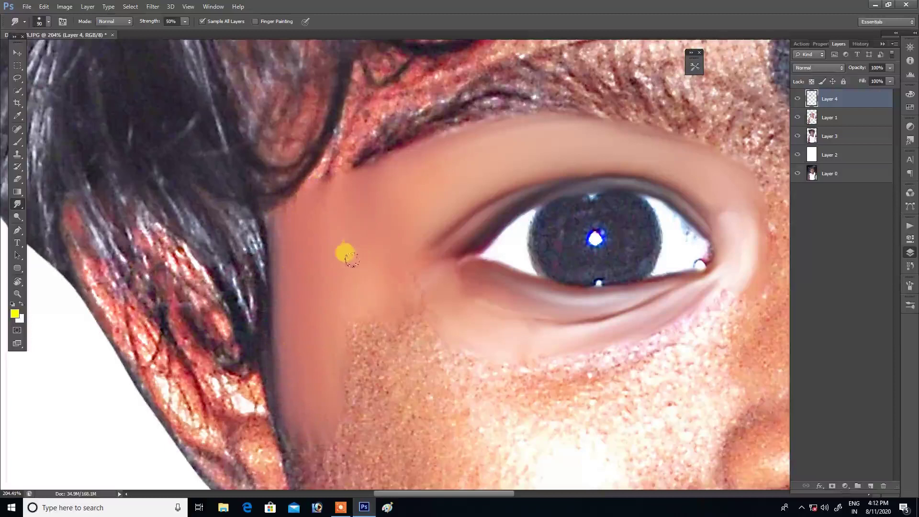
Step: Smooth the cheek skin out toward the ear and down to the jaw edge
{"action": "scroll", "coordinate": [361, 258], "scroll_direction": "down", "scroll_amount": 3}
{"action": "scroll", "coordinate": [365, 209], "scroll_direction": "down", "scroll_amount": 2}
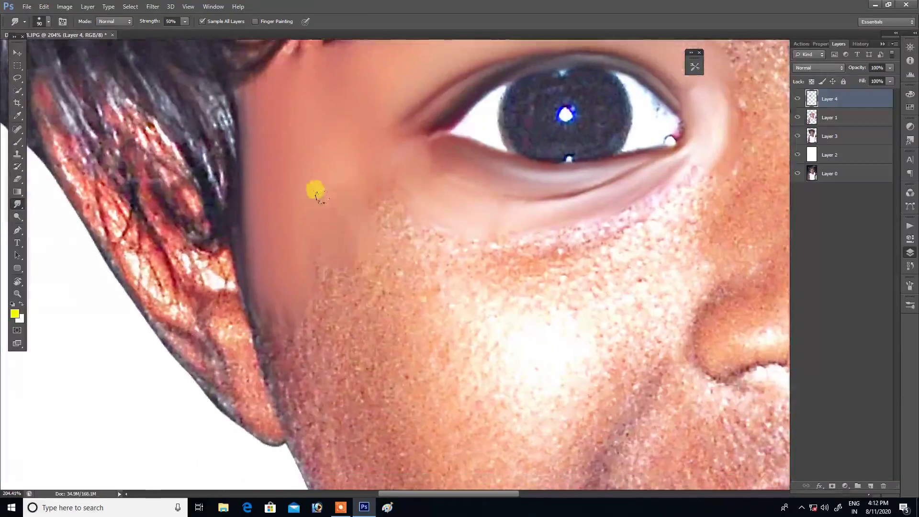
{"action": "mouse_move", "coordinate": [332, 223]}
{"action": "left_mouse_down"}
{"action": "mouse_move", "coordinate": [315, 267]}
{"action": "mouse_move", "coordinate": [281, 291]}
{"action": "mouse_move", "coordinate": [248, 286]}
{"action": "mouse_move", "coordinate": [243, 263]}
{"action": "mouse_move", "coordinate": [290, 402]}
{"action": "left_mouse_up"}
{"action": "mouse_move", "coordinate": [289, 402]}
{"action": "left_mouse_down"}
{"action": "mouse_move", "coordinate": [312, 212]}
{"action": "mouse_move", "coordinate": [377, 312]}
{"action": "mouse_move", "coordinate": [353, 236]}
{"action": "mouse_move", "coordinate": [430, 185]}
{"action": "mouse_move", "coordinate": [418, 261]}
{"action": "mouse_move", "coordinate": [394, 225]}
{"action": "left_mouse_up"}
{"action": "key", "text": "bracketleft"}
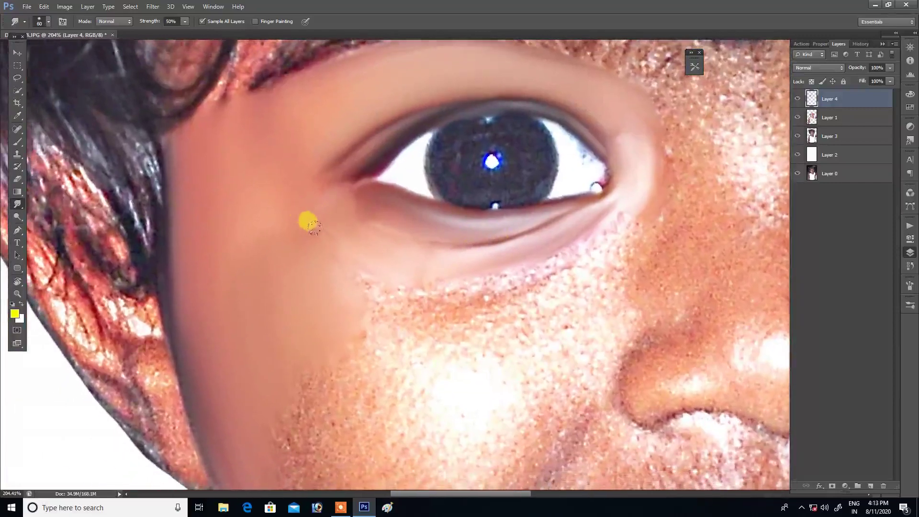
Step: Smudge the white of the eye and the iris's speckled upper-left edge with a small brush
{"action": "mouse_move", "coordinate": [570, 160]}
{"action": "left_mouse_down"}
{"action": "mouse_move", "coordinate": [593, 209]}
{"action": "mouse_move", "coordinate": [509, 207]}
{"action": "mouse_move", "coordinate": [526, 203]}
{"action": "left_mouse_up"}
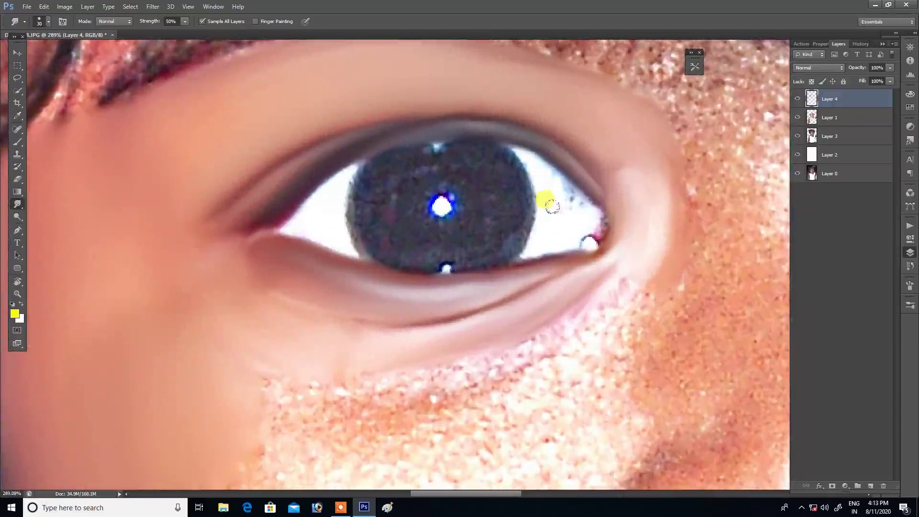
{"action": "left_click_drag", "start_coordinate": [563, 199], "coordinate": [542, 174]}
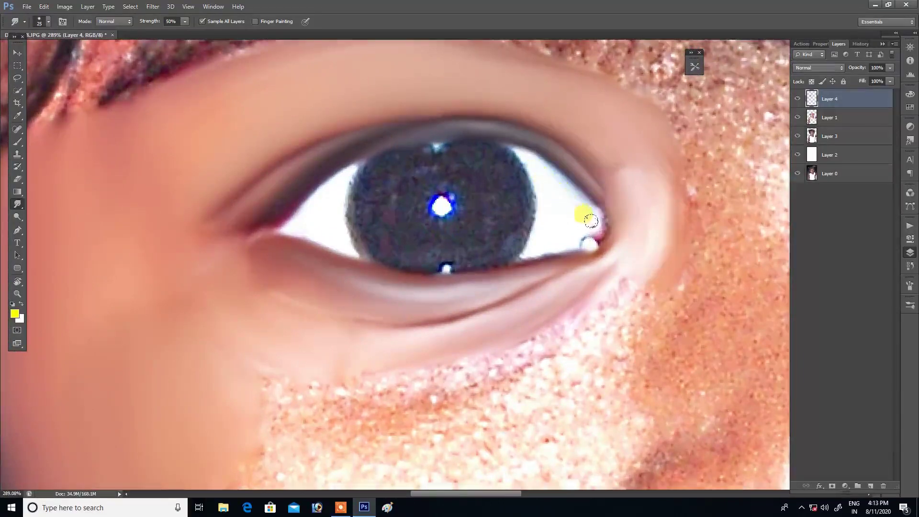
{"action": "key", "text": "bracketleft"}
{"action": "mouse_move", "coordinate": [559, 230]}
{"action": "left_mouse_down"}
{"action": "mouse_move", "coordinate": [545, 236]}
{"action": "mouse_move", "coordinate": [509, 217]}
{"action": "mouse_move", "coordinate": [577, 241]}
{"action": "left_mouse_up"}
{"action": "key", "text": "bracketright"}
{"action": "key", "text": "bracketright"}
{"action": "key", "text": "bracketright"}
{"action": "mouse_move", "coordinate": [452, 213]}
{"action": "left_mouse_down"}
{"action": "mouse_move", "coordinate": [432, 202]}
{"action": "mouse_move", "coordinate": [417, 227]}
{"action": "mouse_move", "coordinate": [427, 208]}
{"action": "mouse_move", "coordinate": [452, 282]}
{"action": "mouse_move", "coordinate": [499, 283]}
{"action": "mouse_move", "coordinate": [505, 249]}
{"action": "mouse_move", "coordinate": [506, 274]}
{"action": "mouse_move", "coordinate": [545, 276]}
{"action": "mouse_move", "coordinate": [558, 204]}
{"action": "mouse_move", "coordinate": [524, 185]}
{"action": "mouse_move", "coordinate": [559, 201]}
{"action": "mouse_move", "coordinate": [553, 259]}
{"action": "mouse_move", "coordinate": [562, 265]}
{"action": "mouse_move", "coordinate": [540, 231]}
{"action": "mouse_move", "coordinate": [519, 250]}
{"action": "left_mouse_up"}
{"action": "mouse_move", "coordinate": [465, 244]}
{"action": "left_mouse_down"}
{"action": "mouse_move", "coordinate": [499, 187]}
{"action": "mouse_move", "coordinate": [472, 187]}
{"action": "mouse_move", "coordinate": [508, 184]}
{"action": "mouse_move", "coordinate": [472, 231]}
{"action": "mouse_move", "coordinate": [450, 223]}
{"action": "mouse_move", "coordinate": [516, 217]}
{"action": "mouse_move", "coordinate": [481, 217]}
{"action": "mouse_move", "coordinate": [504, 230]}
{"action": "mouse_move", "coordinate": [439, 214]}
{"action": "mouse_move", "coordinate": [450, 227]}
{"action": "mouse_move", "coordinate": [501, 225]}
{"action": "mouse_move", "coordinate": [481, 225]}
{"action": "mouse_move", "coordinate": [532, 248]}
{"action": "mouse_move", "coordinate": [554, 233]}
{"action": "left_mouse_up"}
{"action": "key", "text": "bracketleft"}
{"action": "key", "text": "bracketleft"}
{"action": "key", "text": "bracketleft"}
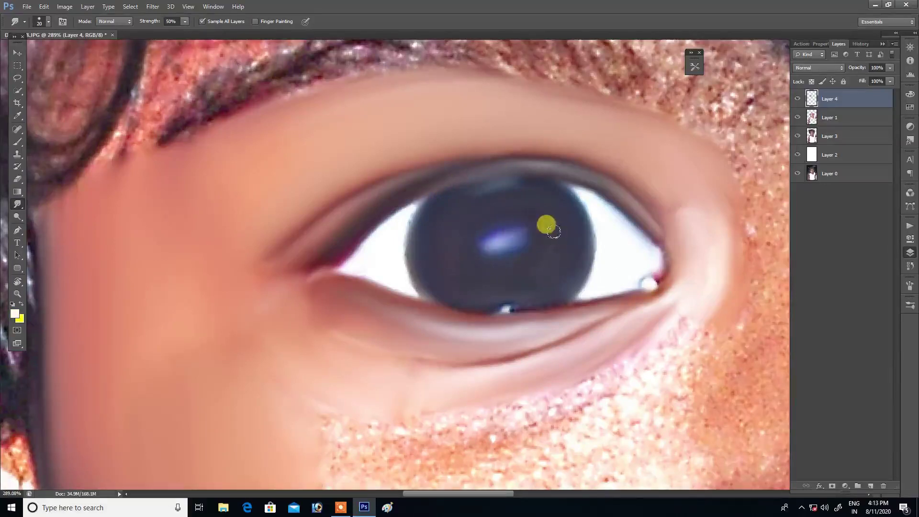
Step: Pull a light streak down the iris and blend it across and back
{"action": "left_click_drag", "start_coordinate": [554, 234], "coordinate": [556, 245]}
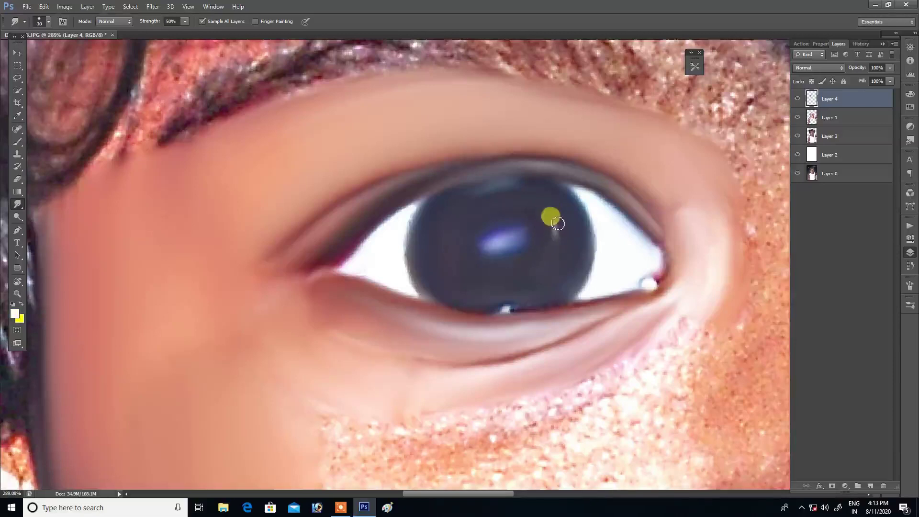
{"action": "mouse_move", "coordinate": [555, 210]}
{"action": "left_mouse_down"}
{"action": "mouse_move", "coordinate": [492, 217]}
{"action": "mouse_move", "coordinate": [577, 203]}
{"action": "left_mouse_up"}
{"action": "key", "text": "bracketright"}
{"action": "key", "text": "bracketright"}
{"action": "key", "text": "bracketright"}
{"action": "scroll", "coordinate": [578, 203], "scroll_direction": "down", "scroll_amount": 8}
{"action": "scroll", "coordinate": [589, 210], "scroll_direction": "down", "scroll_amount": 1}
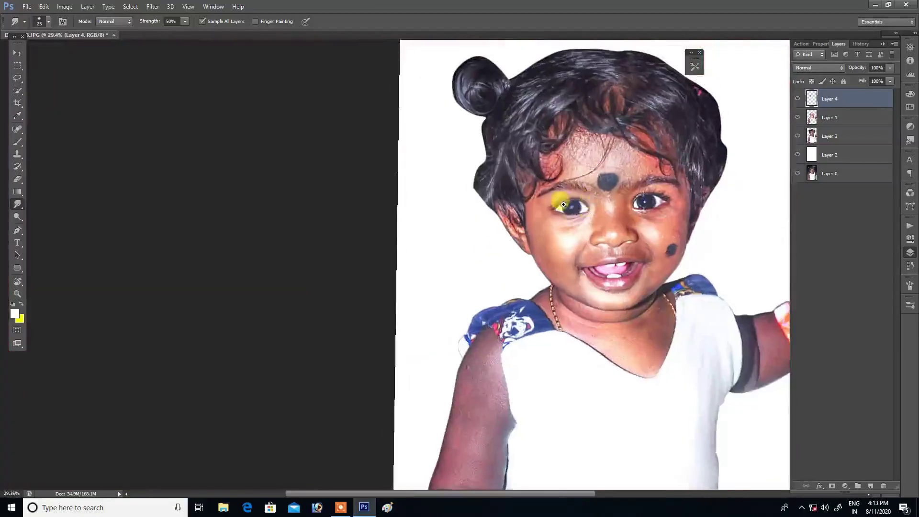
{"action": "scroll", "coordinate": [563, 204], "scroll_direction": "up", "scroll_amount": 8}
{"action": "key", "text": "bracketright"}
Step: Blend across the top of the iris and smear away its remaining texture
{"action": "mouse_move", "coordinate": [624, 185]}
{"action": "left_mouse_down"}
{"action": "mouse_move", "coordinate": [639, 182]}
{"action": "mouse_move", "coordinate": [614, 202]}
{"action": "left_mouse_up"}
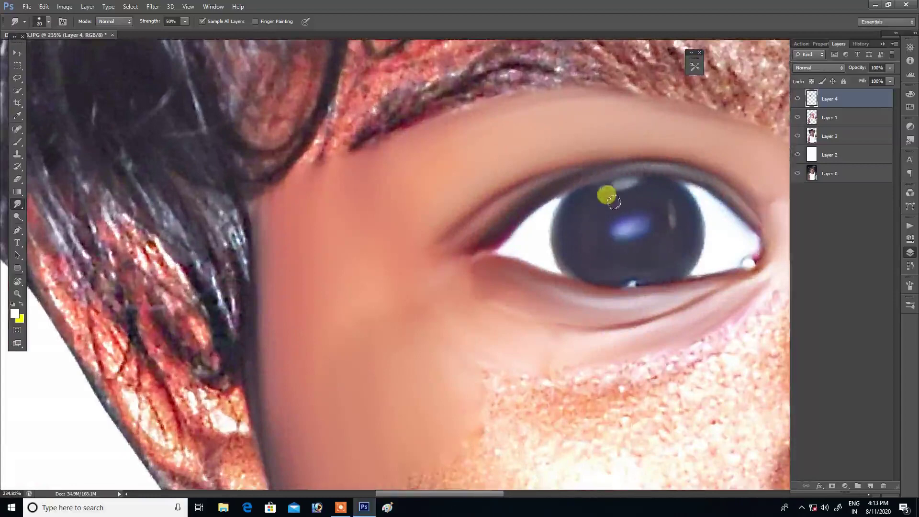
{"action": "key", "text": "bracketright"}
{"action": "left_click_drag", "start_coordinate": [599, 197], "coordinate": [655, 191]}
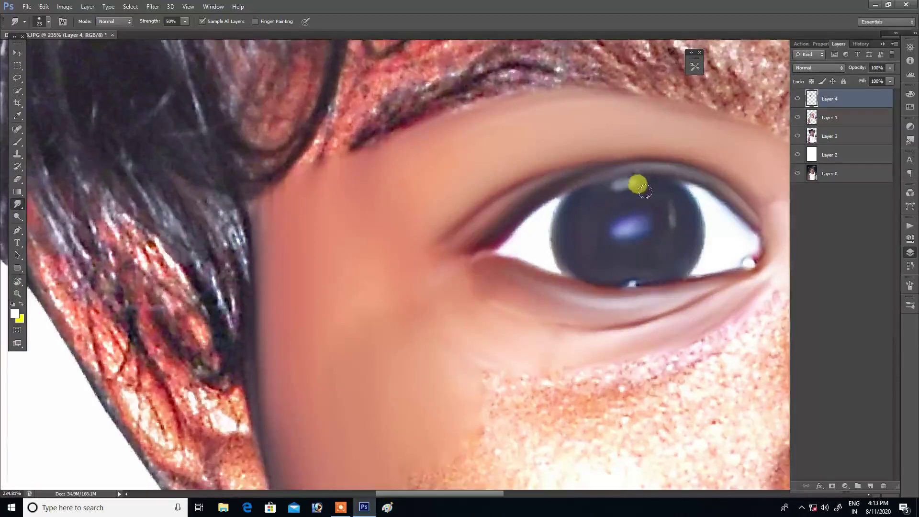
{"action": "scroll", "coordinate": [641, 189], "scroll_direction": "up", "scroll_amount": 2}
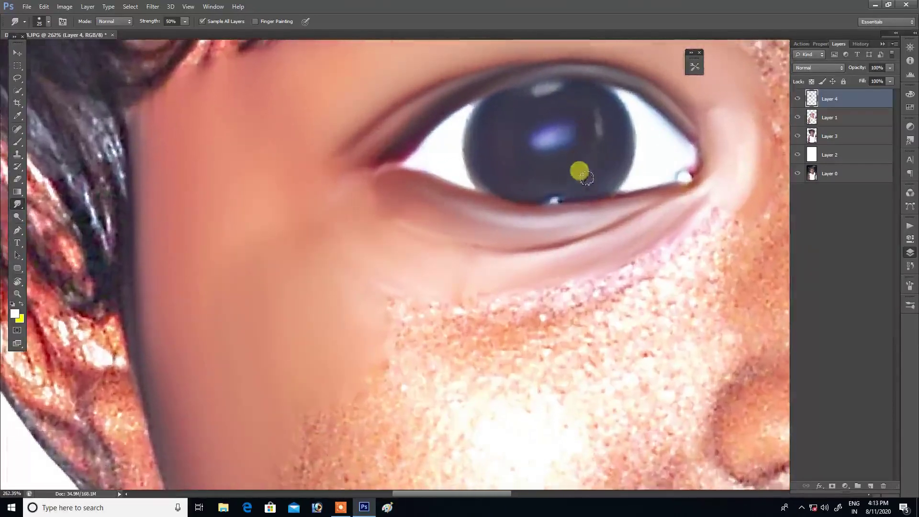
{"action": "key", "text": "bracketleft"}
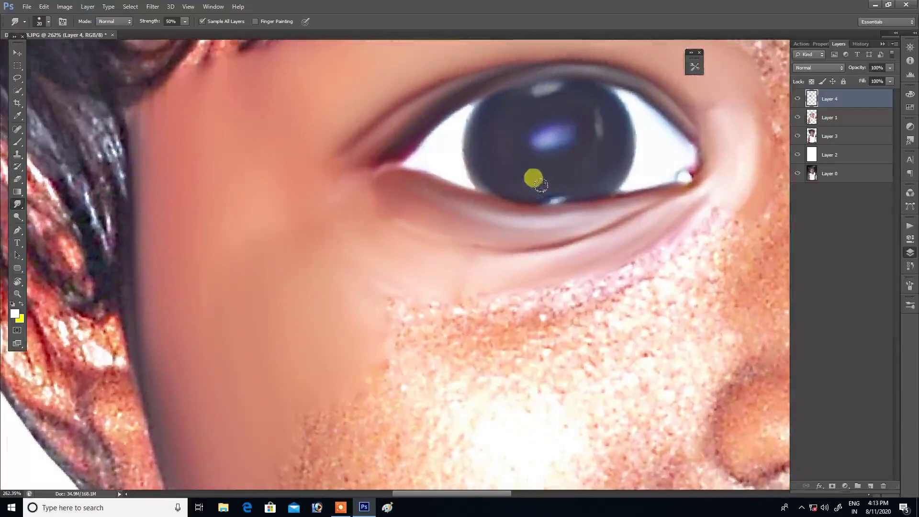
{"action": "left_click_drag", "start_coordinate": [601, 137], "coordinate": [574, 162]}
Step: Set the foreground colour to blue 4953ff
{"action": "key", "text": "i"}
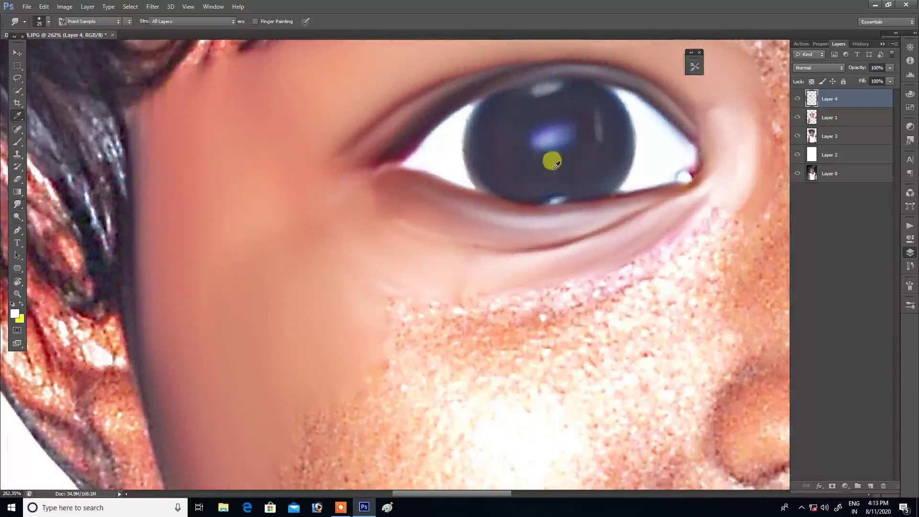
{"action": "left_click", "coordinate": [15, 313]}
{"action": "left_click_drag", "start_coordinate": [230, 173], "coordinate": [249, 167]}
{"action": "left_click", "coordinate": [252, 175]}
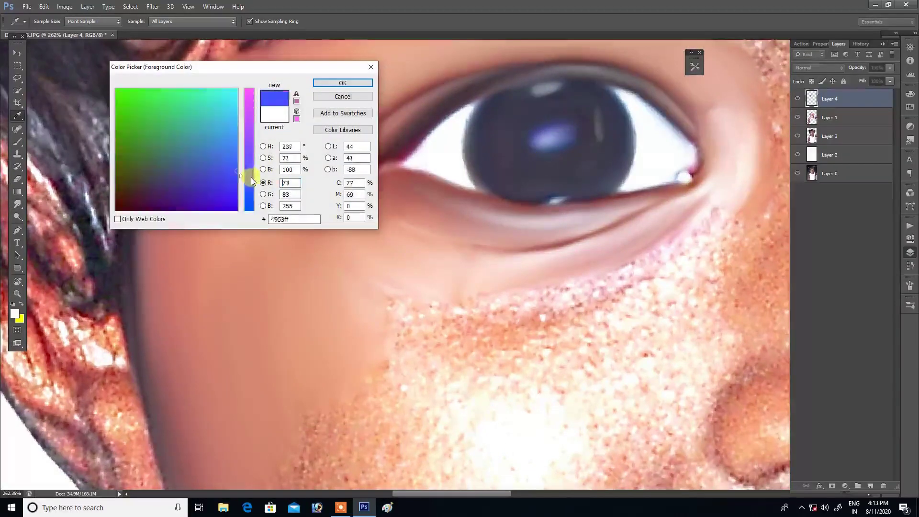
{"action": "left_click", "coordinate": [343, 83]}
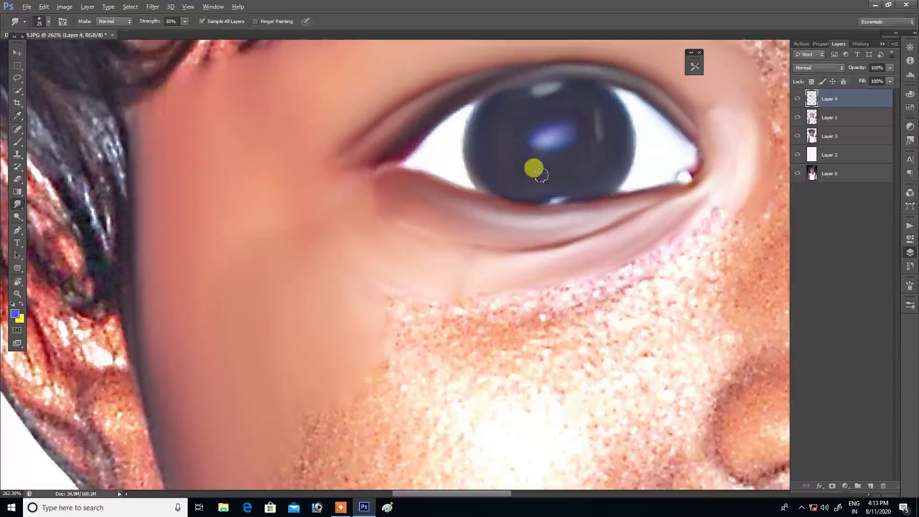
Step: Smudge a blue streak across the iris and smooth its lower edge
{"action": "mouse_move", "coordinate": [563, 172]}
{"action": "left_mouse_down"}
{"action": "mouse_move", "coordinate": [579, 166]}
{"action": "mouse_move", "coordinate": [557, 170]}
{"action": "mouse_move", "coordinate": [506, 156]}
{"action": "mouse_move", "coordinate": [561, 163]}
{"action": "mouse_move", "coordinate": [584, 154]}
{"action": "mouse_move", "coordinate": [512, 180]}
{"action": "left_mouse_up"}
{"action": "key", "text": "bracketright"}
{"action": "mouse_move", "coordinate": [590, 139]}
{"action": "left_mouse_down"}
{"action": "mouse_move", "coordinate": [555, 206]}
{"action": "mouse_move", "coordinate": [546, 208]}
{"action": "mouse_move", "coordinate": [549, 196]}
{"action": "mouse_move", "coordinate": [496, 196]}
{"action": "mouse_move", "coordinate": [518, 207]}
{"action": "mouse_move", "coordinate": [564, 180]}
{"action": "mouse_move", "coordinate": [568, 199]}
{"action": "mouse_move", "coordinate": [576, 170]}
{"action": "mouse_move", "coordinate": [461, 171]}
{"action": "mouse_move", "coordinate": [477, 136]}
{"action": "mouse_move", "coordinate": [465, 169]}
{"action": "mouse_move", "coordinate": [473, 206]}
{"action": "mouse_move", "coordinate": [497, 218]}
{"action": "mouse_move", "coordinate": [493, 199]}
{"action": "mouse_move", "coordinate": [527, 123]}
{"action": "mouse_move", "coordinate": [535, 131]}
{"action": "mouse_move", "coordinate": [540, 117]}
{"action": "mouse_move", "coordinate": [591, 154]}
{"action": "mouse_move", "coordinate": [569, 173]}
{"action": "mouse_move", "coordinate": [551, 158]}
{"action": "mouse_move", "coordinate": [517, 169]}
{"action": "mouse_move", "coordinate": [551, 152]}
{"action": "mouse_move", "coordinate": [586, 160]}
{"action": "left_mouse_up"}
{"action": "key", "text": "bracketleft"}
{"action": "scroll", "coordinate": [461, 172], "scroll_direction": "up", "scroll_amount": 2}
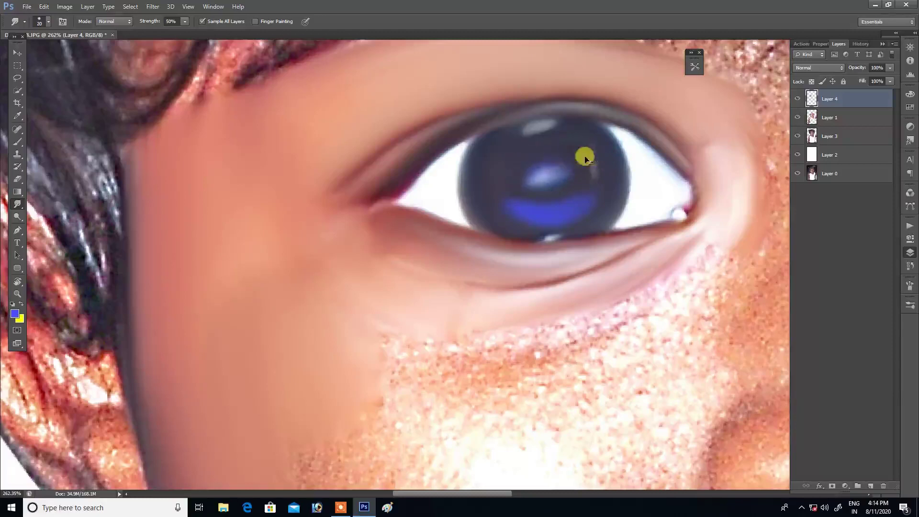
{"action": "scroll", "coordinate": [585, 158], "scroll_direction": "down", "scroll_amount": 5}
{"action": "scroll", "coordinate": [628, 191], "scroll_direction": "up", "scroll_amount": 2}
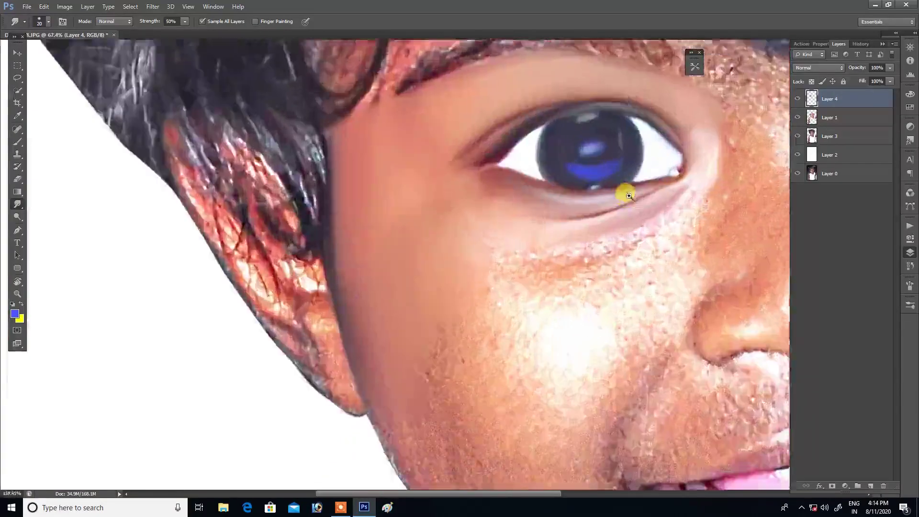
{"action": "scroll", "coordinate": [622, 189], "scroll_direction": "up", "scroll_amount": 3}
{"action": "mouse_move", "coordinate": [630, 186]}
{"action": "left_mouse_down"}
{"action": "mouse_move", "coordinate": [613, 192]}
{"action": "mouse_move", "coordinate": [652, 188]}
{"action": "mouse_move", "coordinate": [572, 198]}
{"action": "mouse_move", "coordinate": [621, 187]}
{"action": "mouse_move", "coordinate": [624, 174]}
{"action": "left_mouse_up"}
Step: Smear away the white spot at the eye corner and smooth the lower eye white
{"action": "scroll", "coordinate": [618, 174], "scroll_direction": "down", "scroll_amount": 3}
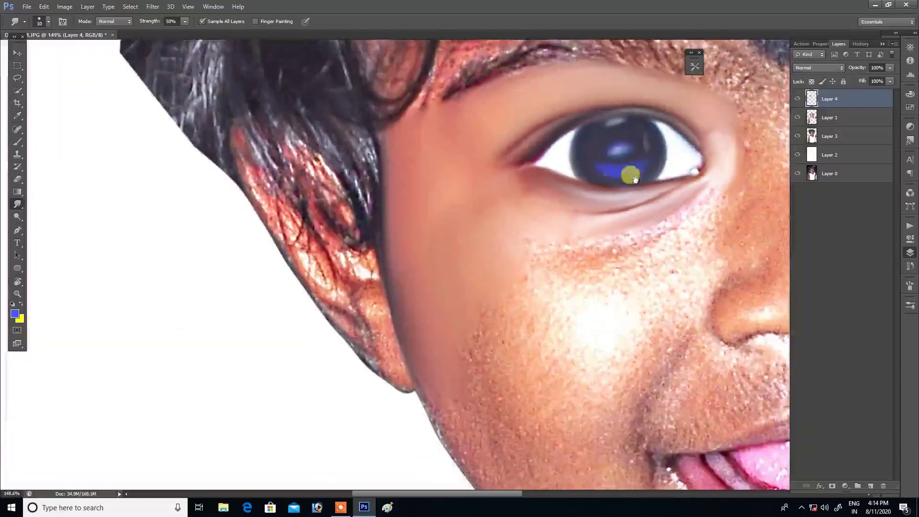
{"action": "scroll", "coordinate": [512, 230], "scroll_direction": "up", "scroll_amount": 3}
{"action": "key", "text": "bracketright"}
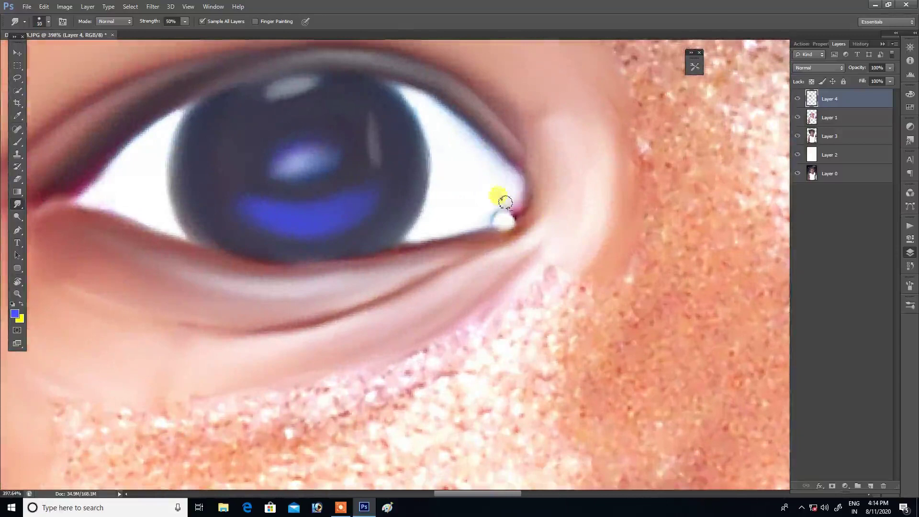
{"action": "left_click_drag", "start_coordinate": [486, 216], "coordinate": [510, 217]}
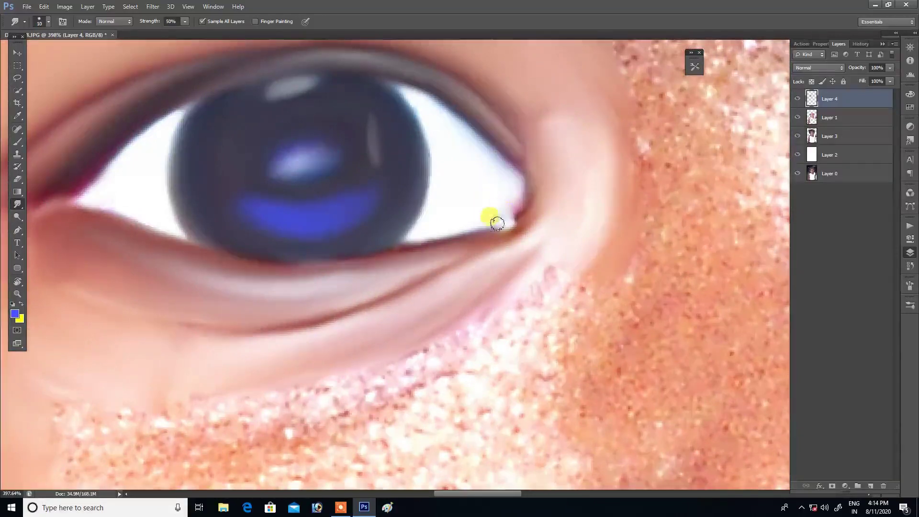
{"action": "mouse_move", "coordinate": [480, 222]}
{"action": "left_mouse_down"}
{"action": "mouse_move", "coordinate": [460, 231]}
{"action": "mouse_move", "coordinate": [426, 144]}
{"action": "mouse_move", "coordinate": [430, 180]}
{"action": "left_mouse_up"}
{"action": "key", "text": "bracketright"}
{"action": "scroll", "coordinate": [445, 196], "scroll_direction": "down", "scroll_amount": 3}
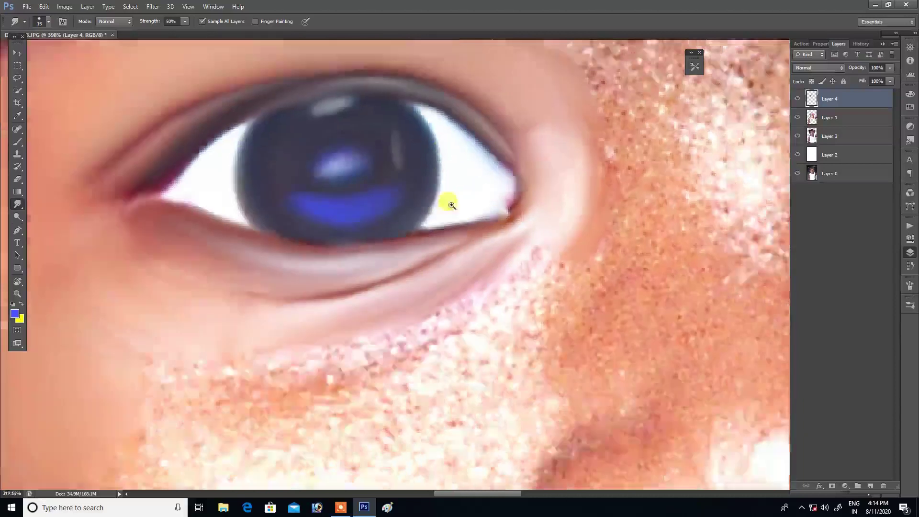
{"action": "scroll", "coordinate": [450, 201], "scroll_direction": "down", "scroll_amount": 3}
{"action": "scroll", "coordinate": [469, 187], "scroll_direction": "up", "scroll_amount": 3}
{"action": "scroll", "coordinate": [477, 199], "scroll_direction": "up", "scroll_amount": 3}
{"action": "key", "text": "bracketright"}
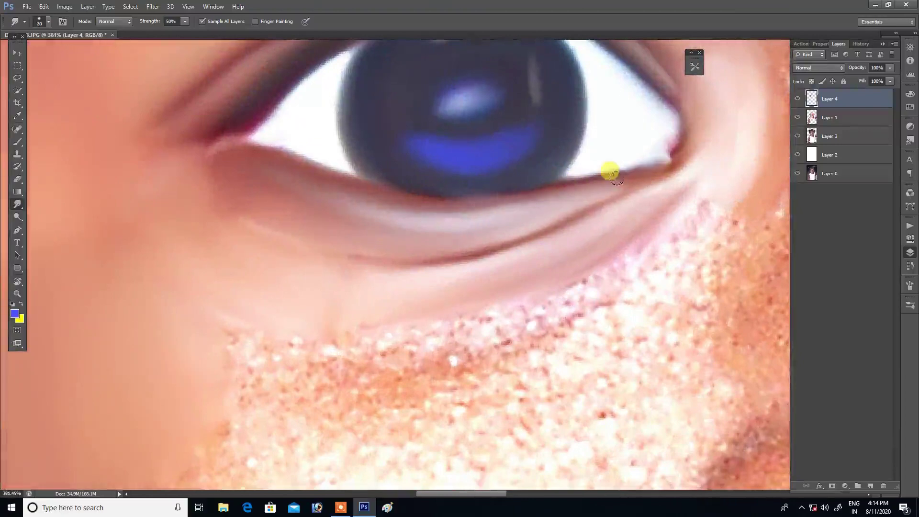
{"action": "scroll", "coordinate": [541, 203], "scroll_direction": "down", "scroll_amount": 3}
{"action": "scroll", "coordinate": [617, 204], "scroll_direction": "down", "scroll_amount": 2}
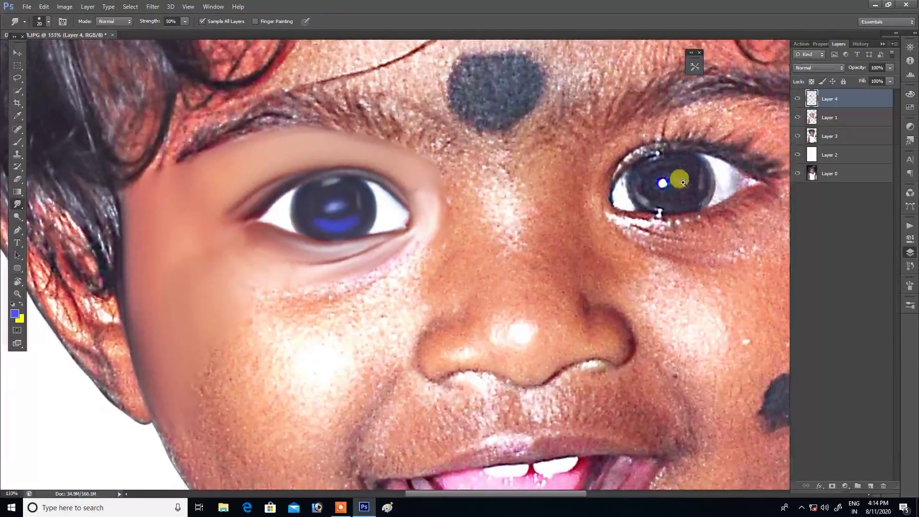
Step: Center the other eye and smooth the skin beside its corner
{"action": "scroll", "coordinate": [687, 195], "scroll_direction": "up", "scroll_amount": 2}
{"action": "scroll", "coordinate": [691, 194], "scroll_direction": "up", "scroll_amount": 2}
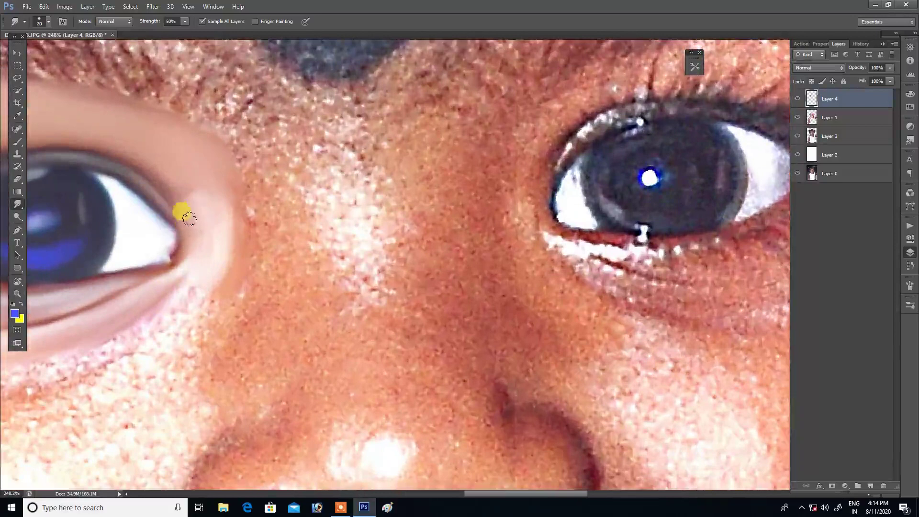
{"action": "left_click_drag", "start_coordinate": [609, 209], "coordinate": [493, 242]}
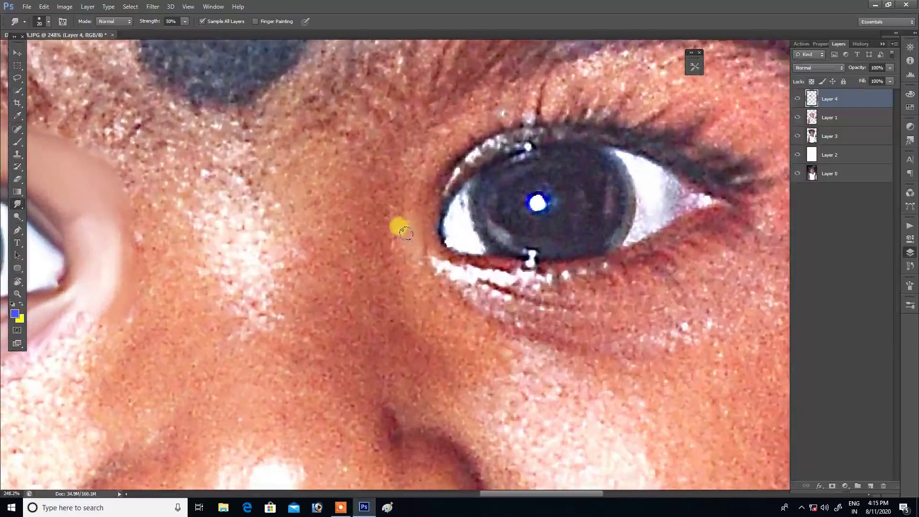
{"action": "mouse_move", "coordinate": [404, 243]}
{"action": "left_mouse_down"}
{"action": "mouse_move", "coordinate": [451, 154]}
{"action": "mouse_move", "coordinate": [431, 209]}
{"action": "mouse_move", "coordinate": [474, 155]}
{"action": "mouse_move", "coordinate": [512, 128]}
{"action": "mouse_move", "coordinate": [537, 128]}
{"action": "mouse_move", "coordinate": [484, 149]}
{"action": "mouse_move", "coordinate": [543, 129]}
{"action": "mouse_move", "coordinate": [474, 152]}
{"action": "mouse_move", "coordinate": [531, 147]}
{"action": "left_mouse_up"}
Step: Tilt the canvas to the eye's angle, then smooth the iris rim and outer corner
{"action": "scroll", "coordinate": [533, 144], "scroll_direction": "up", "scroll_amount": 3}
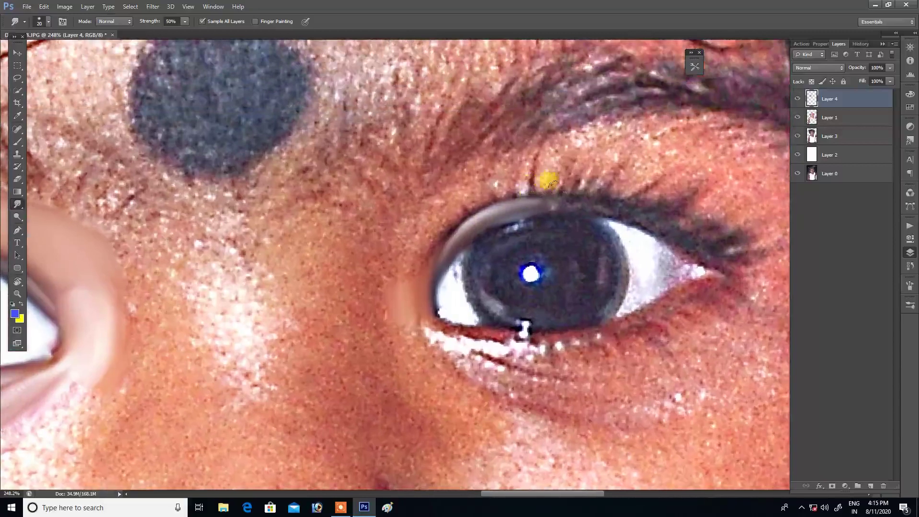
{"action": "key", "text": "r"}
{"action": "left_click_drag", "start_coordinate": [606, 156], "coordinate": [467, 195]}
{"action": "scroll", "coordinate": [478, 197], "scroll_direction": "up", "scroll_amount": 2}
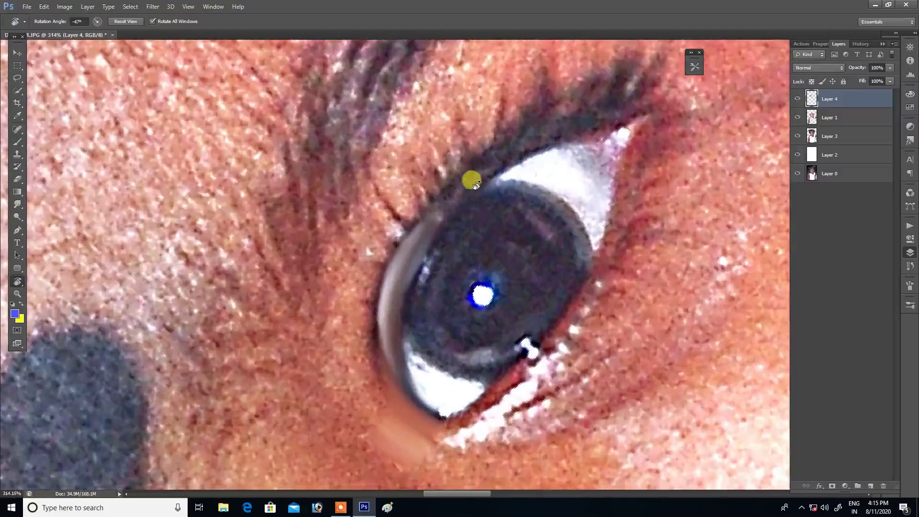
{"action": "key", "text": "r"}
{"action": "mouse_move", "coordinate": [447, 189]}
{"action": "left_mouse_down"}
{"action": "mouse_move", "coordinate": [394, 269]}
{"action": "mouse_move", "coordinate": [389, 316]}
{"action": "mouse_move", "coordinate": [400, 363]}
{"action": "left_mouse_up"}
{"action": "mouse_move", "coordinate": [494, 150]}
{"action": "left_mouse_down"}
{"action": "mouse_move", "coordinate": [466, 182]}
{"action": "mouse_move", "coordinate": [483, 160]}
{"action": "mouse_move", "coordinate": [640, 92]}
{"action": "mouse_move", "coordinate": [482, 160]}
{"action": "mouse_move", "coordinate": [610, 111]}
{"action": "mouse_move", "coordinate": [621, 165]}
{"action": "left_mouse_up"}
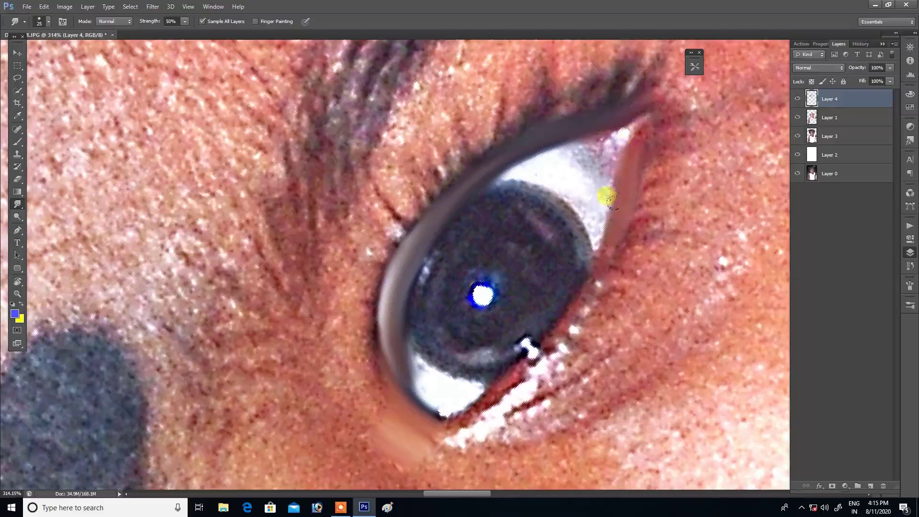
{"action": "mouse_move", "coordinate": [625, 144]}
{"action": "left_mouse_down"}
{"action": "mouse_move", "coordinate": [646, 99]}
{"action": "mouse_move", "coordinate": [652, 146]}
{"action": "mouse_move", "coordinate": [663, 102]}
{"action": "mouse_move", "coordinate": [668, 187]}
{"action": "mouse_move", "coordinate": [547, 140]}
{"action": "mouse_move", "coordinate": [517, 247]}
{"action": "mouse_move", "coordinate": [558, 143]}
{"action": "mouse_move", "coordinate": [460, 260]}
{"action": "mouse_move", "coordinate": [412, 297]}
{"action": "mouse_move", "coordinate": [437, 287]}
{"action": "mouse_move", "coordinate": [435, 299]}
{"action": "mouse_move", "coordinate": [538, 234]}
{"action": "mouse_move", "coordinate": [568, 199]}
{"action": "mouse_move", "coordinate": [523, 258]}
{"action": "mouse_move", "coordinate": [496, 272]}
{"action": "mouse_move", "coordinate": [531, 199]}
{"action": "mouse_move", "coordinate": [515, 255]}
{"action": "mouse_move", "coordinate": [503, 219]}
{"action": "mouse_move", "coordinate": [477, 250]}
{"action": "mouse_move", "coordinate": [507, 243]}
{"action": "mouse_move", "coordinate": [538, 213]}
{"action": "mouse_move", "coordinate": [452, 289]}
{"action": "mouse_move", "coordinate": [499, 233]}
{"action": "mouse_move", "coordinate": [513, 235]}
{"action": "mouse_move", "coordinate": [540, 174]}
{"action": "left_mouse_up"}
Step: Smooth the eye white under the upper lid and beside the iris, then fit the photo
{"action": "key", "text": "bracketleft"}
{"action": "key", "text": "bracketright"}
{"action": "key", "text": "bracketleft"}
{"action": "key", "text": "bracketright"}
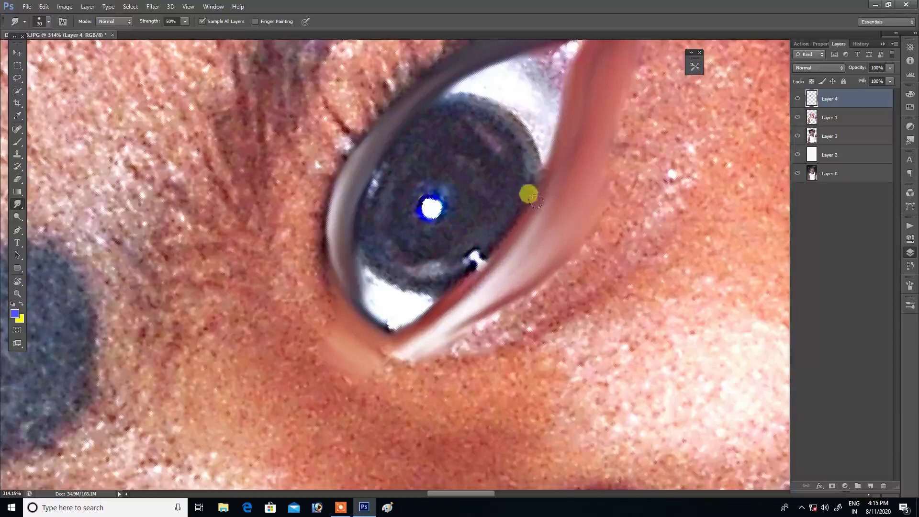
{"action": "left_click_drag", "start_coordinate": [565, 107], "coordinate": [591, 205]}
{"action": "key", "text": "bracketleft"}
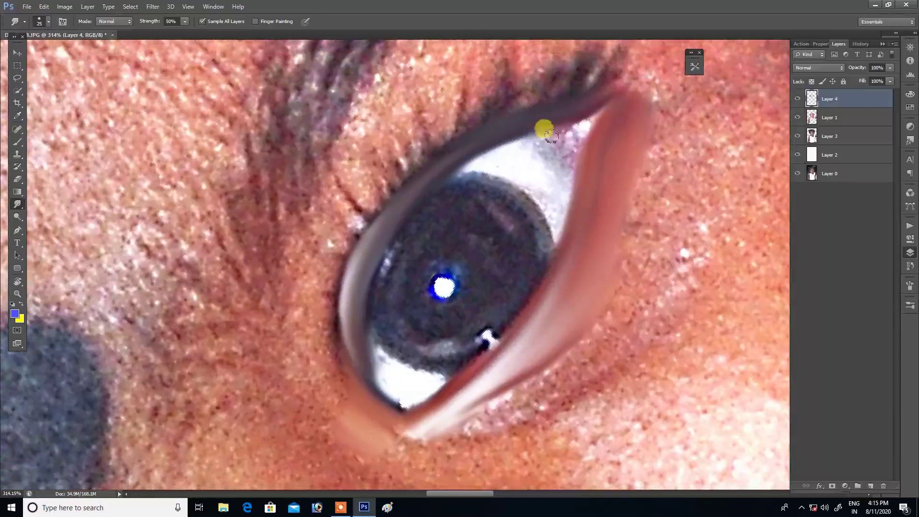
{"action": "mouse_move", "coordinate": [537, 136]}
{"action": "left_mouse_down"}
{"action": "mouse_move", "coordinate": [503, 152]}
{"action": "mouse_move", "coordinate": [505, 166]}
{"action": "left_mouse_up"}
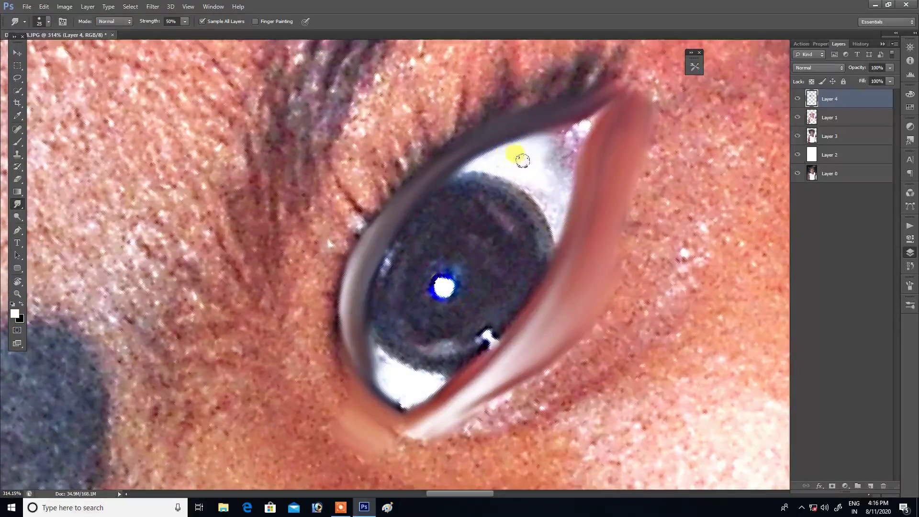
{"action": "mouse_move", "coordinate": [497, 153]}
{"action": "left_mouse_down"}
{"action": "mouse_move", "coordinate": [535, 148]}
{"action": "mouse_move", "coordinate": [538, 184]}
{"action": "left_mouse_up"}
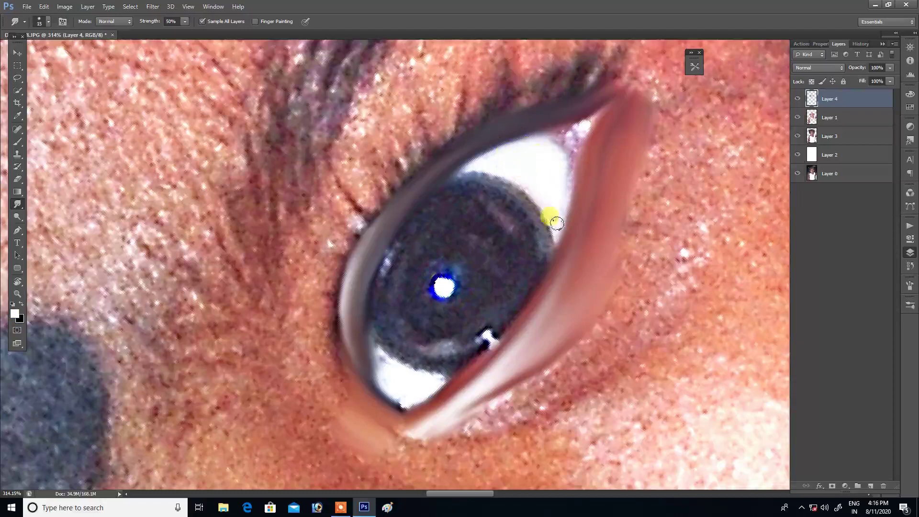
{"action": "mouse_move", "coordinate": [564, 175]}
{"action": "left_mouse_down"}
{"action": "mouse_move", "coordinate": [558, 188]}
{"action": "mouse_move", "coordinate": [549, 145]}
{"action": "mouse_move", "coordinate": [585, 126]}
{"action": "mouse_move", "coordinate": [554, 181]}
{"action": "left_mouse_up"}
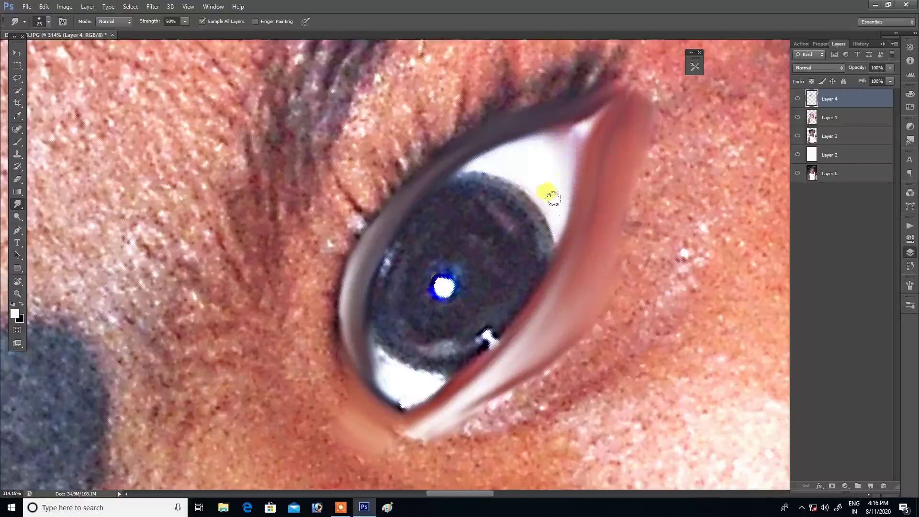
{"action": "key", "text": "ctrl+0"}
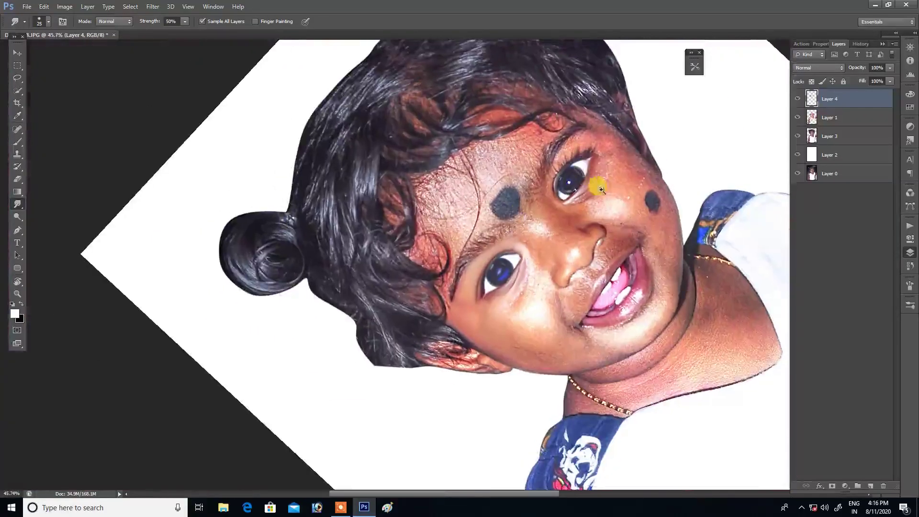
Step: Smudge the white below the second iris, the iris rim's left edge and the catchlight glow
{"action": "scroll", "coordinate": [594, 175], "scroll_direction": "up", "scroll_amount": 3}
{"action": "scroll", "coordinate": [627, 144], "scroll_direction": "up", "scroll_amount": 3}
{"action": "scroll", "coordinate": [415, 267], "scroll_direction": "up", "scroll_amount": 1}
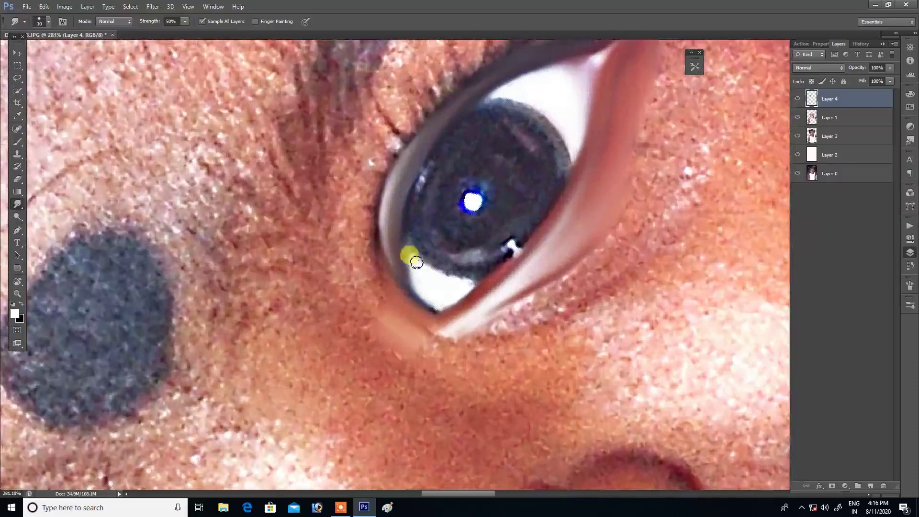
{"action": "key", "text": "bracketright"}
{"action": "left_click_drag", "start_coordinate": [457, 281], "coordinate": [455, 288]}
{"action": "key", "text": "bracketright"}
{"action": "scroll", "coordinate": [441, 246], "scroll_direction": "up", "scroll_amount": 2}
{"action": "mouse_move", "coordinate": [432, 221]}
{"action": "left_mouse_down"}
{"action": "mouse_move", "coordinate": [414, 282]}
{"action": "mouse_move", "coordinate": [454, 316]}
{"action": "mouse_move", "coordinate": [483, 311]}
{"action": "mouse_move", "coordinate": [527, 266]}
{"action": "mouse_move", "coordinate": [529, 274]}
{"action": "mouse_move", "coordinate": [548, 207]}
{"action": "mouse_move", "coordinate": [553, 218]}
{"action": "mouse_move", "coordinate": [530, 257]}
{"action": "mouse_move", "coordinate": [519, 177]}
{"action": "mouse_move", "coordinate": [475, 166]}
{"action": "mouse_move", "coordinate": [462, 176]}
{"action": "mouse_move", "coordinate": [522, 182]}
{"action": "mouse_move", "coordinate": [461, 194]}
{"action": "mouse_move", "coordinate": [431, 230]}
{"action": "mouse_move", "coordinate": [432, 259]}
{"action": "mouse_move", "coordinate": [451, 273]}
{"action": "mouse_move", "coordinate": [478, 280]}
{"action": "mouse_move", "coordinate": [511, 240]}
{"action": "mouse_move", "coordinate": [505, 205]}
{"action": "mouse_move", "coordinate": [489, 189]}
{"action": "left_mouse_up"}
{"action": "key", "text": "bracketright"}
{"action": "key", "text": "bracketright"}
{"action": "key", "text": "bracketleft"}
{"action": "mouse_move", "coordinate": [480, 205]}
{"action": "left_mouse_down"}
{"action": "mouse_move", "coordinate": [482, 219]}
{"action": "mouse_move", "coordinate": [452, 241]}
{"action": "left_mouse_up"}
Step: Set the foreground colour to blue (5a4fff) and smudge it into the second eye's pupil
{"action": "key", "text": "ctrl+0"}
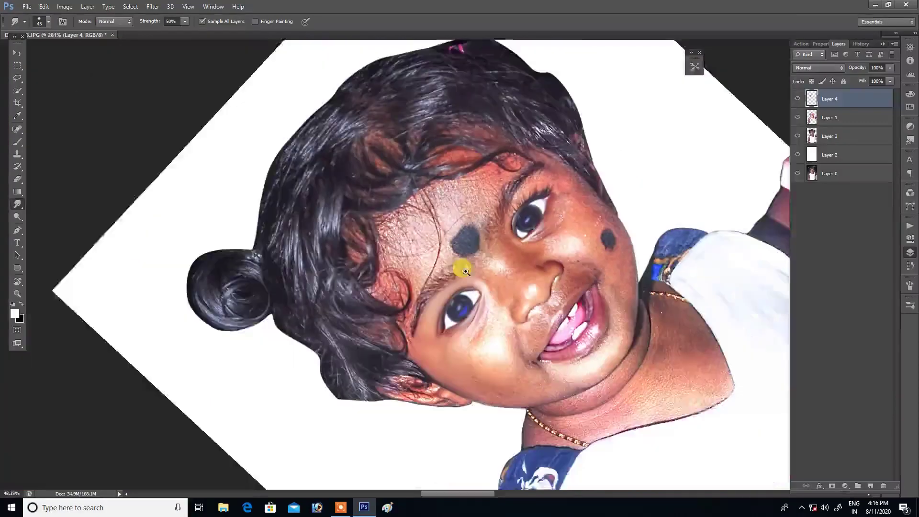
{"action": "scroll", "coordinate": [540, 211], "scroll_direction": "up", "scroll_amount": 5}
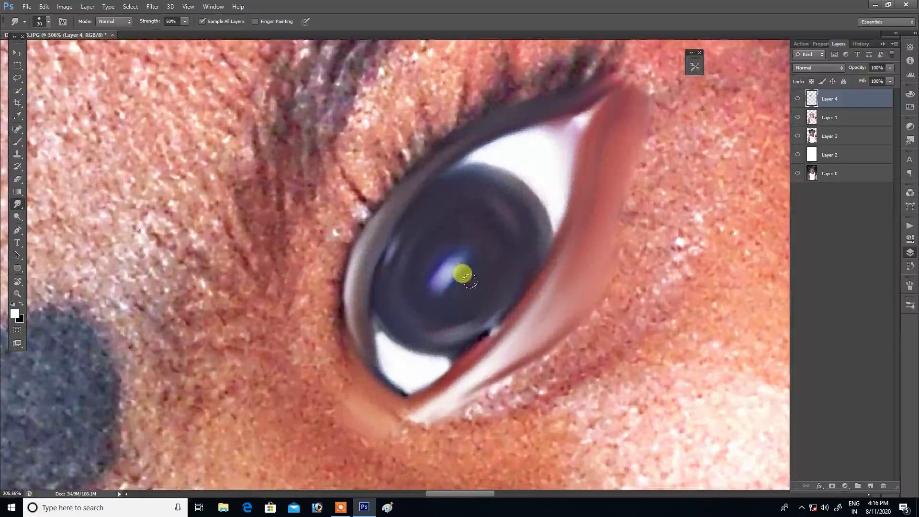
{"action": "key", "text": "i"}
{"action": "left_click_drag", "start_coordinate": [249, 158], "coordinate": [250, 191]}
{"action": "left_click", "coordinate": [335, 83]}
{"action": "mouse_move", "coordinate": [468, 269]}
{"action": "left_mouse_down"}
{"action": "mouse_move", "coordinate": [481, 282]}
{"action": "mouse_move", "coordinate": [488, 254]}
{"action": "mouse_move", "coordinate": [455, 296]}
{"action": "mouse_move", "coordinate": [484, 236]}
{"action": "mouse_move", "coordinate": [462, 302]}
{"action": "left_mouse_up"}
{"action": "scroll", "coordinate": [462, 302], "scroll_direction": "down", "scroll_amount": 10}
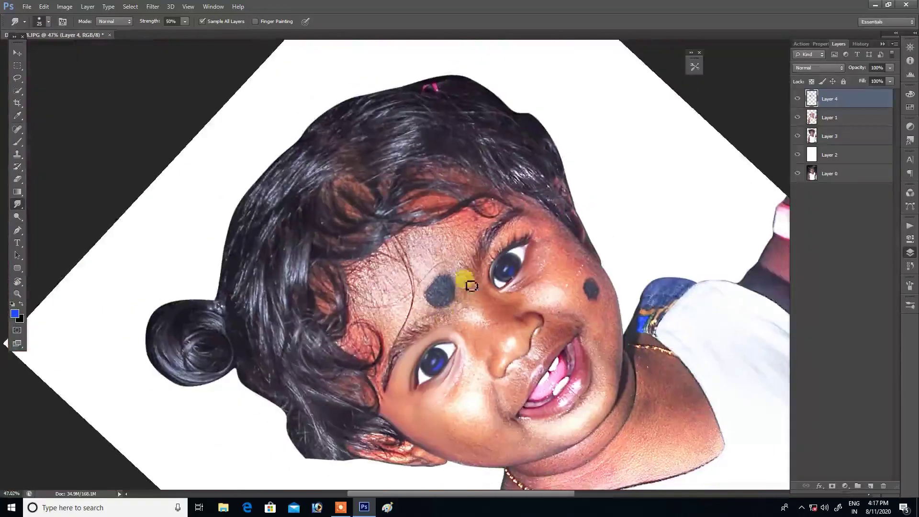
Step: Smudge the second eye's lower and lower-left iris edges smooth at 50% strength
{"action": "scroll", "coordinate": [515, 267], "scroll_direction": "up", "scroll_amount": 5}
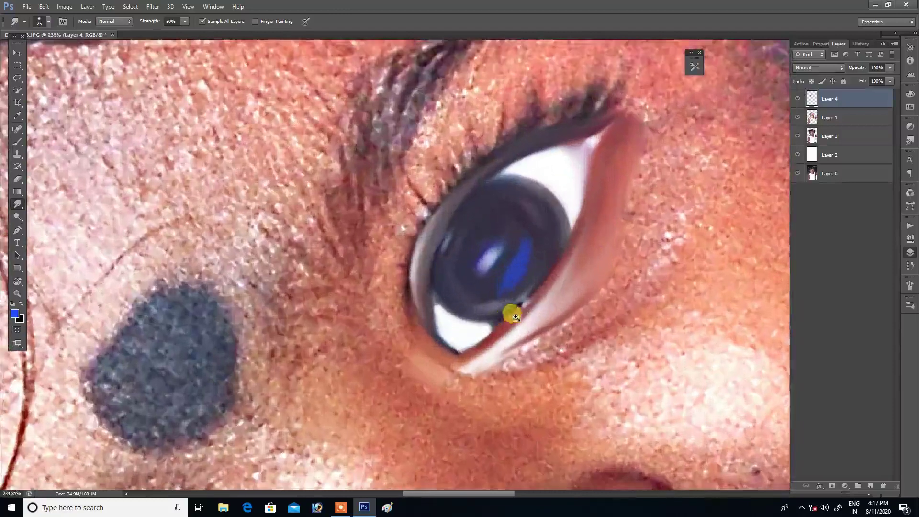
{"action": "scroll", "coordinate": [493, 318], "scroll_direction": "up", "scroll_amount": 2}
{"action": "key", "text": "bracketleft"}
{"action": "left_click_drag", "start_coordinate": [501, 321], "coordinate": [558, 238]}
{"action": "scroll", "coordinate": [559, 238], "scroll_direction": "down", "scroll_amount": 9}
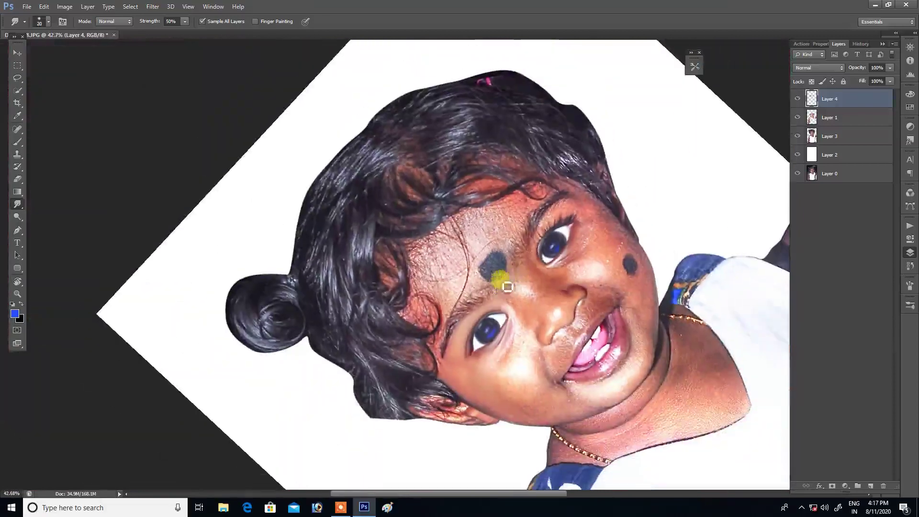
{"action": "scroll", "coordinate": [570, 242], "scroll_direction": "up", "scroll_amount": 5}
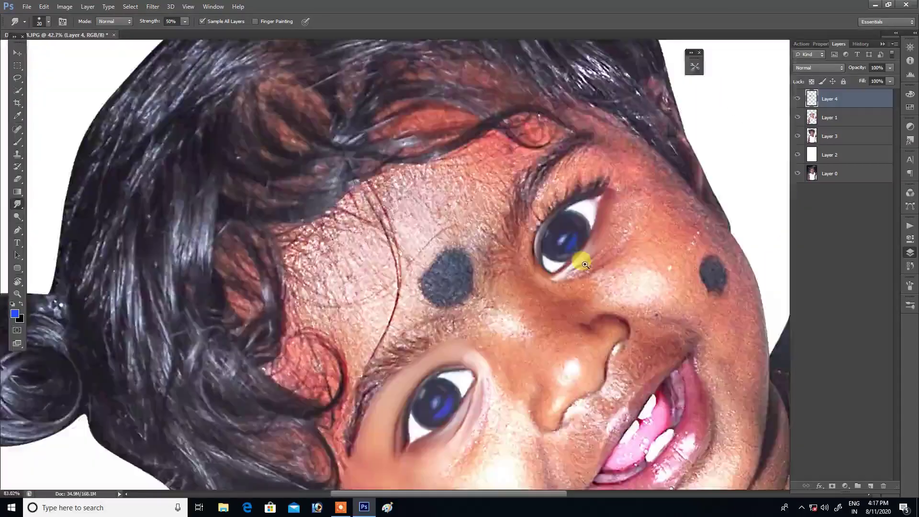
{"action": "scroll", "coordinate": [581, 261], "scroll_direction": "up", "scroll_amount": 5}
{"action": "left_click_drag", "start_coordinate": [572, 270], "coordinate": [556, 263]}
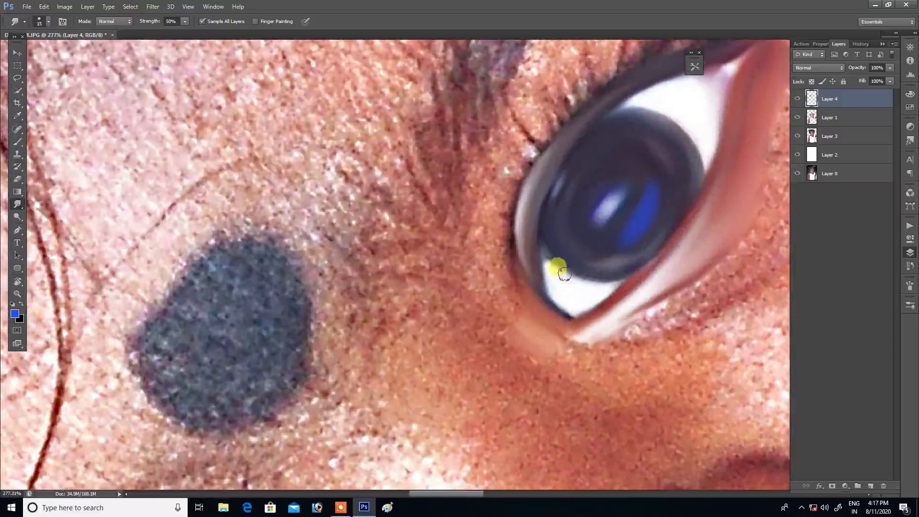
{"action": "mouse_move", "coordinate": [548, 256]}
{"action": "left_mouse_down"}
{"action": "mouse_move", "coordinate": [548, 271]}
{"action": "mouse_move", "coordinate": [559, 246]}
{"action": "mouse_move", "coordinate": [576, 270]}
{"action": "left_mouse_up"}
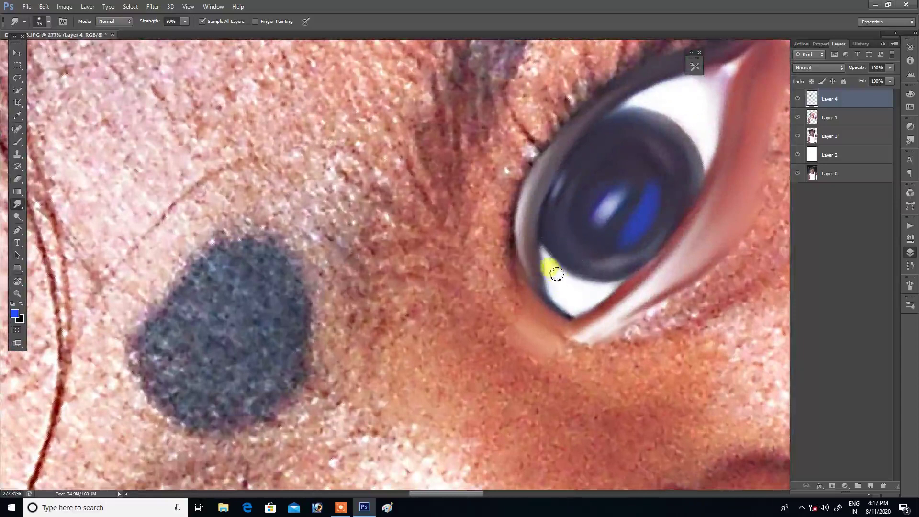
{"action": "mouse_move", "coordinate": [599, 288]}
{"action": "left_mouse_down"}
{"action": "mouse_move", "coordinate": [589, 268]}
{"action": "mouse_move", "coordinate": [639, 264]}
{"action": "mouse_move", "coordinate": [556, 188]}
{"action": "mouse_move", "coordinate": [556, 163]}
{"action": "mouse_move", "coordinate": [579, 144]}
{"action": "mouse_move", "coordinate": [591, 151]}
{"action": "mouse_move", "coordinate": [546, 188]}
{"action": "mouse_move", "coordinate": [575, 144]}
{"action": "mouse_move", "coordinate": [542, 207]}
{"action": "mouse_move", "coordinate": [576, 139]}
{"action": "mouse_move", "coordinate": [565, 129]}
{"action": "mouse_move", "coordinate": [521, 195]}
{"action": "mouse_move", "coordinate": [557, 136]}
{"action": "mouse_move", "coordinate": [586, 115]}
{"action": "mouse_move", "coordinate": [529, 221]}
{"action": "mouse_move", "coordinate": [537, 254]}
{"action": "left_mouse_up"}
{"action": "key", "text": "bracketright"}
{"action": "key", "text": "bracketright"}
{"action": "key", "text": "bracketleft"}
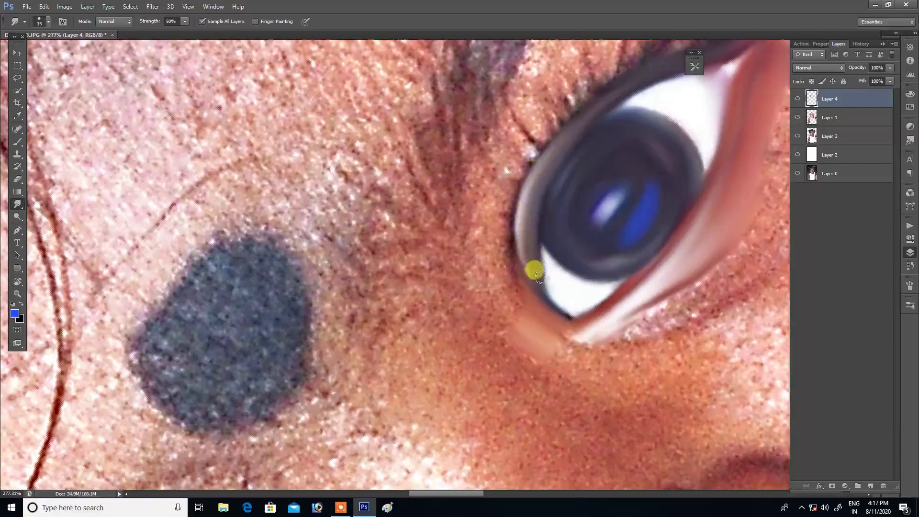
{"action": "mouse_move", "coordinate": [537, 264]}
{"action": "left_mouse_down"}
{"action": "mouse_move", "coordinate": [541, 277]}
{"action": "mouse_move", "coordinate": [595, 192]}
{"action": "mouse_move", "coordinate": [558, 205]}
{"action": "left_mouse_up"}
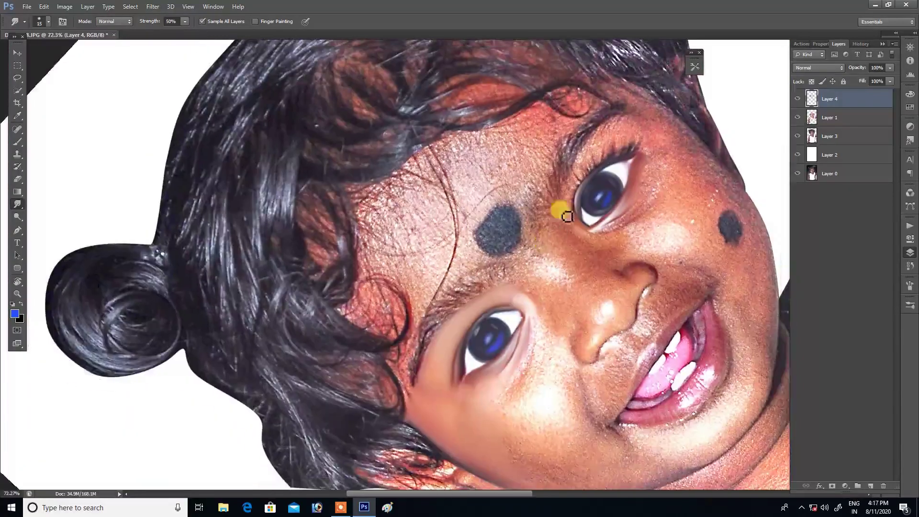
Step: Smooth the right eye's lower lash line, lower eyelid and outer-corner skin toward the temple
{"action": "left_click_drag", "start_coordinate": [656, 205], "coordinate": [577, 225]}
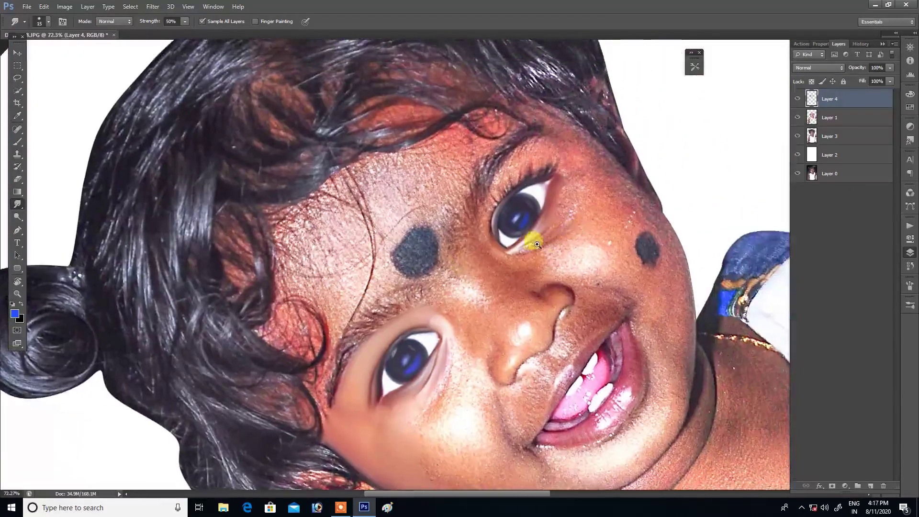
{"action": "scroll", "coordinate": [537, 244], "scroll_direction": "up", "scroll_amount": 2}
{"action": "scroll", "coordinate": [537, 245], "scroll_direction": "up", "scroll_amount": 2}
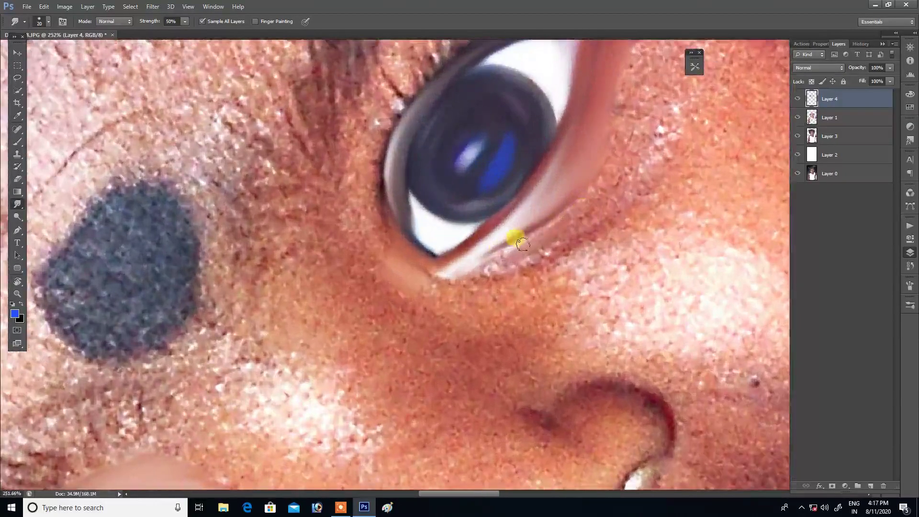
{"action": "mouse_move", "coordinate": [498, 265]}
{"action": "left_mouse_down"}
{"action": "mouse_move", "coordinate": [568, 217]}
{"action": "mouse_move", "coordinate": [584, 220]}
{"action": "mouse_move", "coordinate": [493, 275]}
{"action": "left_mouse_up"}
{"action": "key", "text": "]"}
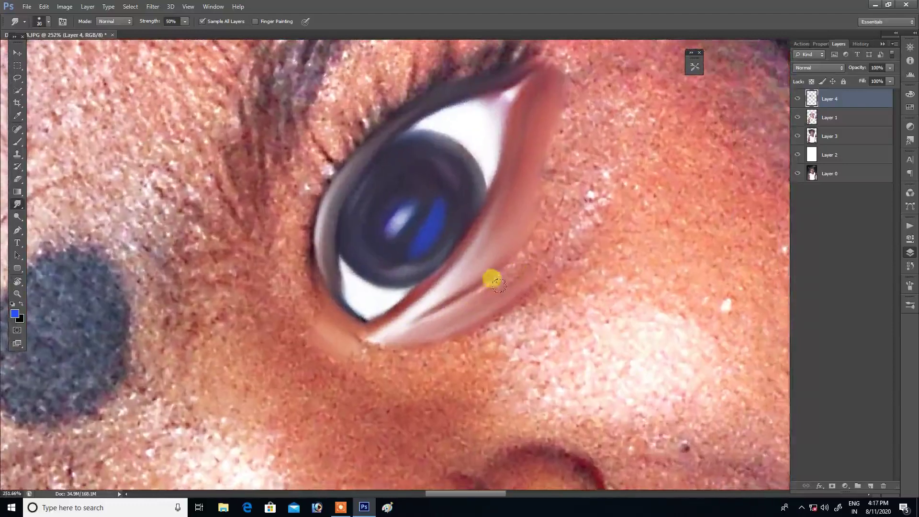
{"action": "mouse_move", "coordinate": [528, 234]}
{"action": "left_mouse_down"}
{"action": "mouse_move", "coordinate": [554, 226]}
{"action": "mouse_move", "coordinate": [550, 236]}
{"action": "mouse_move", "coordinate": [588, 195]}
{"action": "left_mouse_up"}
{"action": "key", "text": "]"}
{"action": "mouse_move", "coordinate": [555, 229]}
{"action": "left_mouse_down"}
{"action": "mouse_move", "coordinate": [496, 281]}
{"action": "mouse_move", "coordinate": [538, 242]}
{"action": "mouse_move", "coordinate": [540, 279]}
{"action": "mouse_move", "coordinate": [488, 264]}
{"action": "mouse_move", "coordinate": [502, 230]}
{"action": "left_mouse_up"}
{"action": "key", "text": "]"}
{"action": "mouse_move", "coordinate": [498, 261]}
{"action": "left_mouse_down"}
{"action": "mouse_move", "coordinate": [521, 166]}
{"action": "mouse_move", "coordinate": [511, 174]}
{"action": "mouse_move", "coordinate": [551, 184]}
{"action": "mouse_move", "coordinate": [544, 160]}
{"action": "mouse_move", "coordinate": [519, 162]}
{"action": "mouse_move", "coordinate": [581, 180]}
{"action": "mouse_move", "coordinate": [560, 164]}
{"action": "mouse_move", "coordinate": [596, 188]}
{"action": "mouse_move", "coordinate": [552, 210]}
{"action": "mouse_move", "coordinate": [502, 290]}
{"action": "left_mouse_up"}
{"action": "key", "text": "]"}
{"action": "key", "text": "]"}
{"action": "key", "text": "]"}
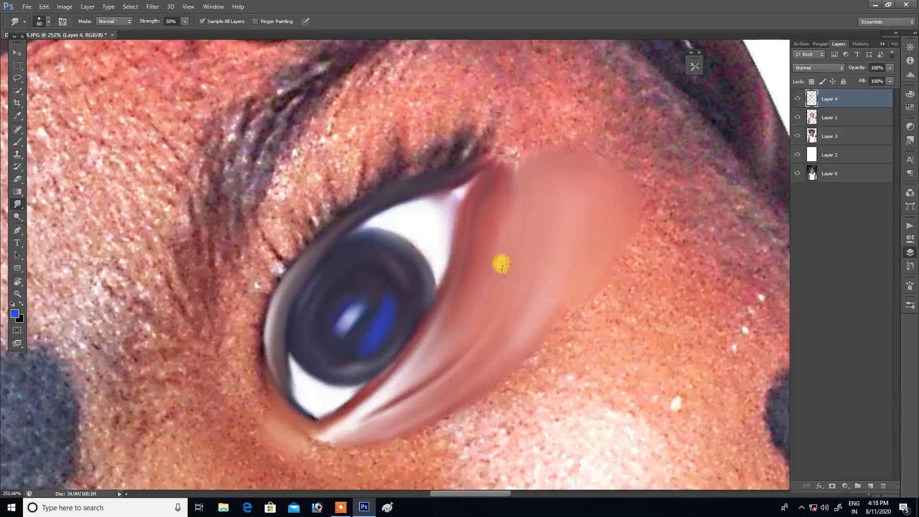
Step: Smooth the skin above the right eye's eyelashes
{"action": "scroll", "coordinate": [508, 247], "scroll_direction": "right", "scroll_amount": 3}
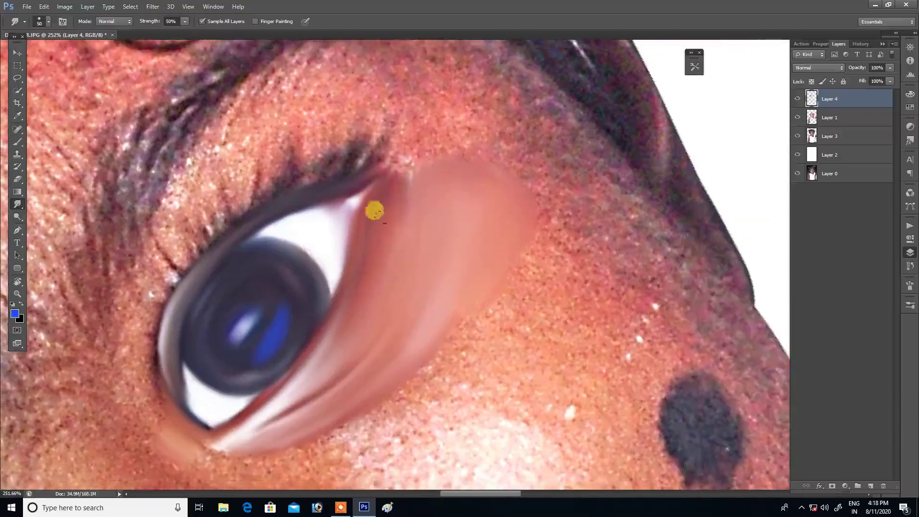
{"action": "scroll", "coordinate": [428, 228], "scroll_direction": "down", "scroll_amount": 3}
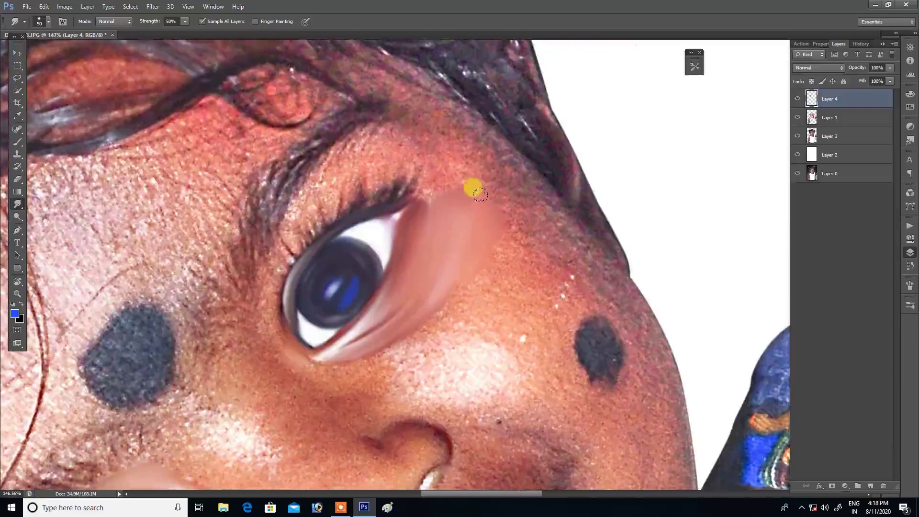
{"action": "scroll", "coordinate": [481, 195], "scroll_direction": "up", "scroll_amount": 1}
{"action": "scroll", "coordinate": [581, 181], "scroll_direction": "up", "scroll_amount": 1}
{"action": "scroll", "coordinate": [592, 150], "scroll_direction": "up", "scroll_amount": 1}
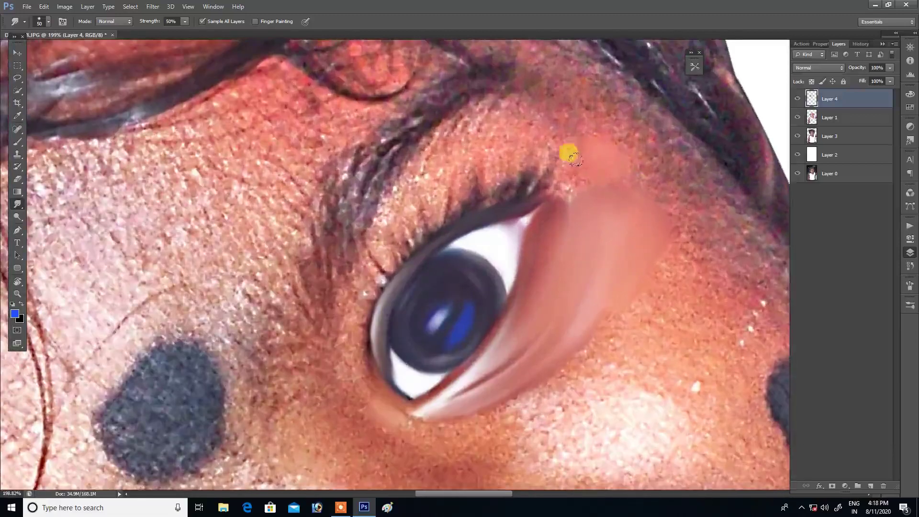
{"action": "left_click_drag", "start_coordinate": [570, 148], "coordinate": [607, 159]}
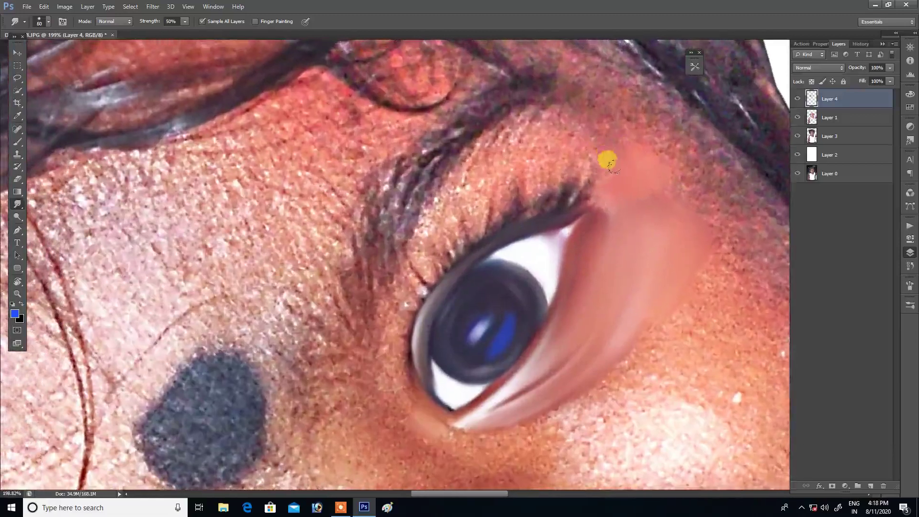
{"action": "mouse_move", "coordinate": [555, 126]}
{"action": "left_mouse_down"}
{"action": "mouse_move", "coordinate": [488, 127]}
{"action": "mouse_move", "coordinate": [443, 152]}
{"action": "mouse_move", "coordinate": [488, 117]}
{"action": "mouse_move", "coordinate": [640, 135]}
{"action": "mouse_move", "coordinate": [501, 199]}
{"action": "mouse_move", "coordinate": [560, 154]}
{"action": "mouse_move", "coordinate": [628, 143]}
{"action": "mouse_move", "coordinate": [537, 173]}
{"action": "mouse_move", "coordinate": [564, 117]}
{"action": "mouse_move", "coordinate": [529, 127]}
{"action": "mouse_move", "coordinate": [462, 191]}
{"action": "mouse_move", "coordinate": [470, 173]}
{"action": "mouse_move", "coordinate": [514, 170]}
{"action": "left_mouse_up"}
{"action": "key", "text": "bracketleft"}
{"action": "key", "text": "bracketright"}
{"action": "key", "text": "bracketright"}
{"action": "key", "text": "bracketleft"}
{"action": "key", "text": "bracketleft"}
{"action": "key", "text": "bracketleft"}
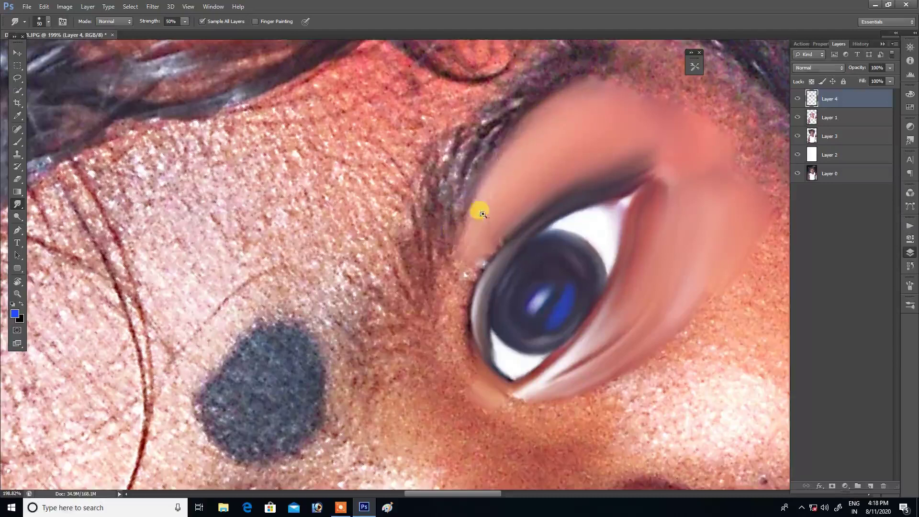
{"action": "scroll", "coordinate": [476, 216], "scroll_direction": "up", "scroll_amount": 1}
Step: Smooth the eyelid edge, lash line and eyelid crease
{"action": "mouse_move", "coordinate": [444, 255]}
{"action": "left_mouse_down"}
{"action": "mouse_move", "coordinate": [425, 312]}
{"action": "mouse_move", "coordinate": [470, 214]}
{"action": "mouse_move", "coordinate": [462, 234]}
{"action": "left_mouse_up"}
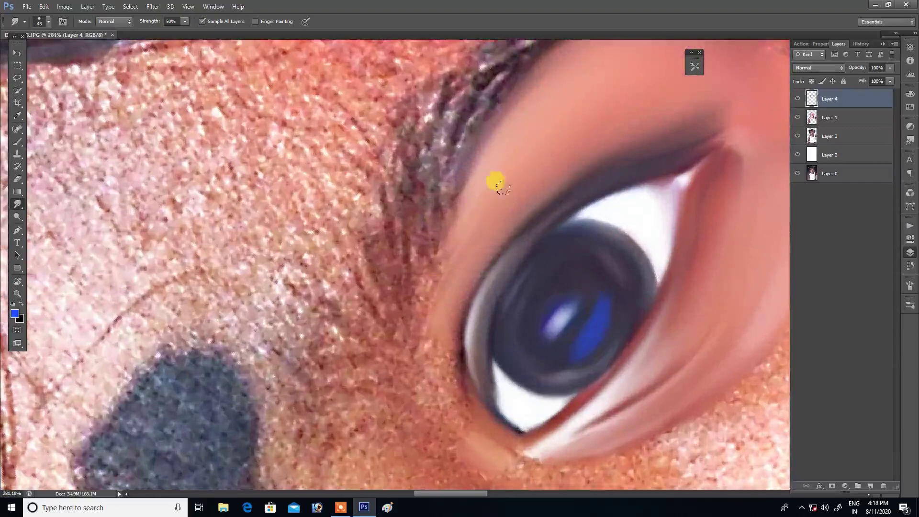
{"action": "mouse_move", "coordinate": [467, 174]}
{"action": "left_mouse_down"}
{"action": "mouse_move", "coordinate": [489, 102]}
{"action": "mouse_move", "coordinate": [414, 322]}
{"action": "mouse_move", "coordinate": [448, 409]}
{"action": "mouse_move", "coordinate": [407, 316]}
{"action": "mouse_move", "coordinate": [424, 387]}
{"action": "mouse_move", "coordinate": [389, 338]}
{"action": "mouse_move", "coordinate": [410, 396]}
{"action": "mouse_move", "coordinate": [464, 425]}
{"action": "mouse_move", "coordinate": [390, 260]}
{"action": "mouse_move", "coordinate": [352, 238]}
{"action": "left_mouse_up"}
{"action": "key", "text": "bracketleft"}
{"action": "key", "text": "bracketright"}
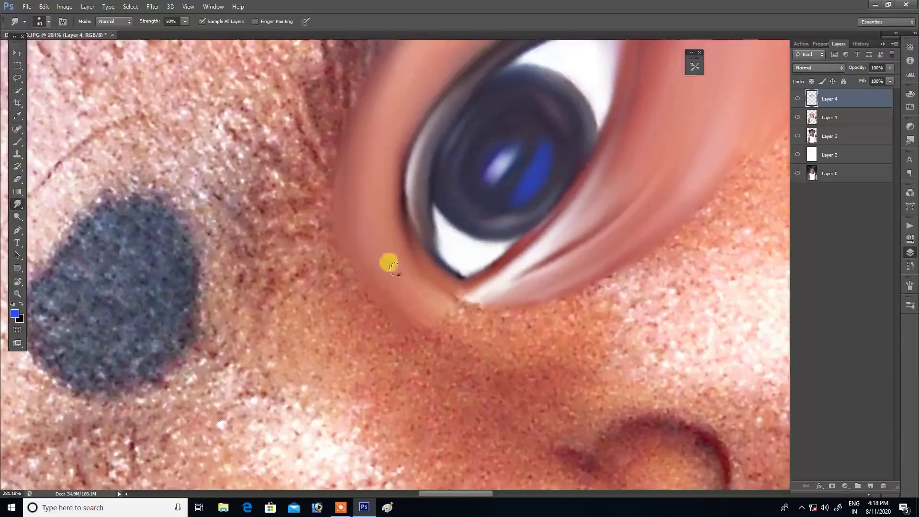
Step: Smooth the skin below the eye corner and lightly along the lower eyelid
{"action": "mouse_move", "coordinate": [437, 293]}
{"action": "left_mouse_down"}
{"action": "mouse_move", "coordinate": [412, 179]}
{"action": "mouse_move", "coordinate": [382, 173]}
{"action": "mouse_move", "coordinate": [397, 204]}
{"action": "left_mouse_up"}
{"action": "key", "text": "bracketleft"}
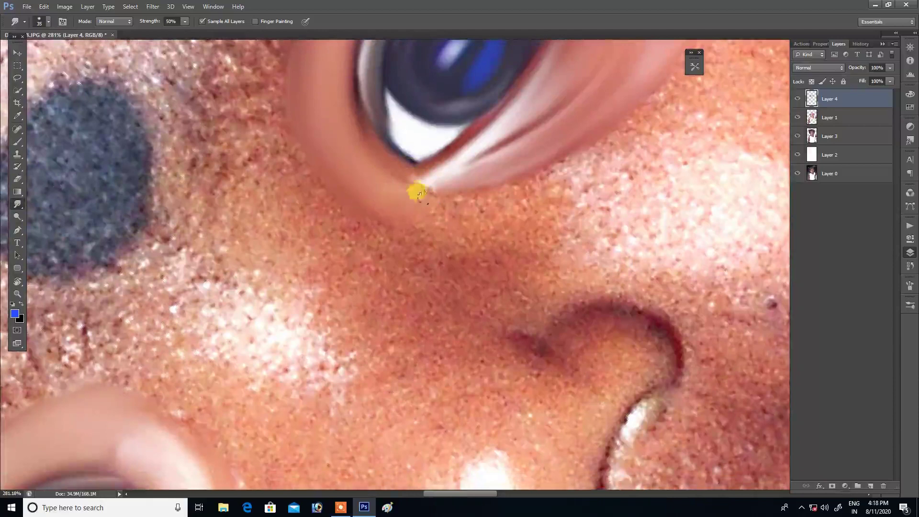
{"action": "mouse_move", "coordinate": [458, 213]}
{"action": "left_mouse_down"}
{"action": "mouse_move", "coordinate": [427, 206]}
{"action": "mouse_move", "coordinate": [539, 175]}
{"action": "left_mouse_up"}
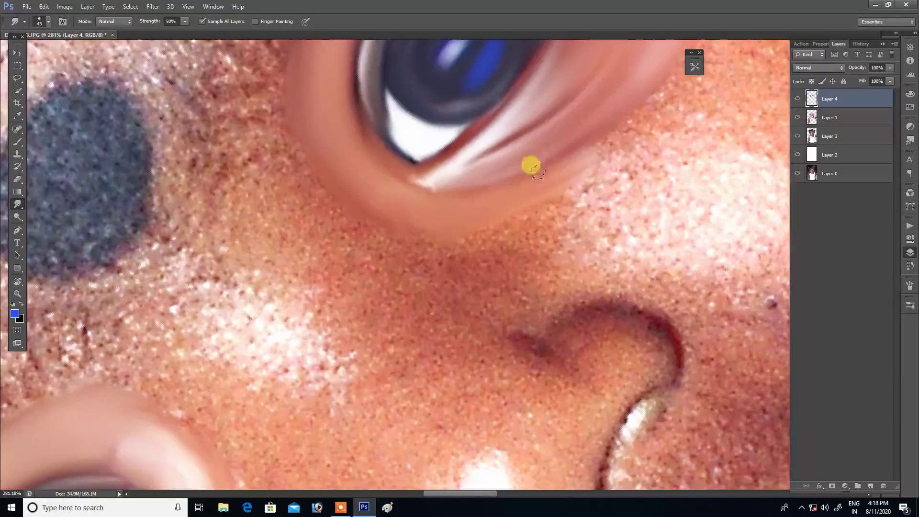
{"action": "mouse_move", "coordinate": [498, 204]}
{"action": "left_mouse_down"}
{"action": "mouse_move", "coordinate": [443, 219]}
{"action": "mouse_move", "coordinate": [392, 206]}
{"action": "mouse_move", "coordinate": [574, 208]}
{"action": "left_mouse_up"}
{"action": "scroll", "coordinate": [574, 209], "scroll_direction": "down", "scroll_amount": 5}
{"action": "scroll", "coordinate": [472, 260], "scroll_direction": "up", "scroll_amount": 4}
{"action": "key", "text": "bracketright"}
{"action": "left_click_drag", "start_coordinate": [462, 210], "coordinate": [444, 226]}
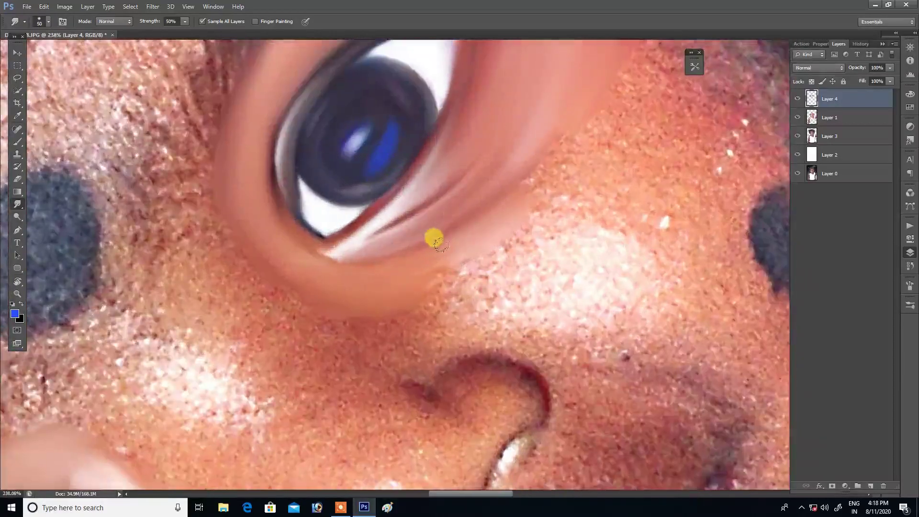
Step: Smooth the lower eyelid skin texture and straighten the rotated view
{"action": "scroll", "coordinate": [421, 242], "scroll_direction": "up", "scroll_amount": 3}
{"action": "key", "text": "bracketright"}
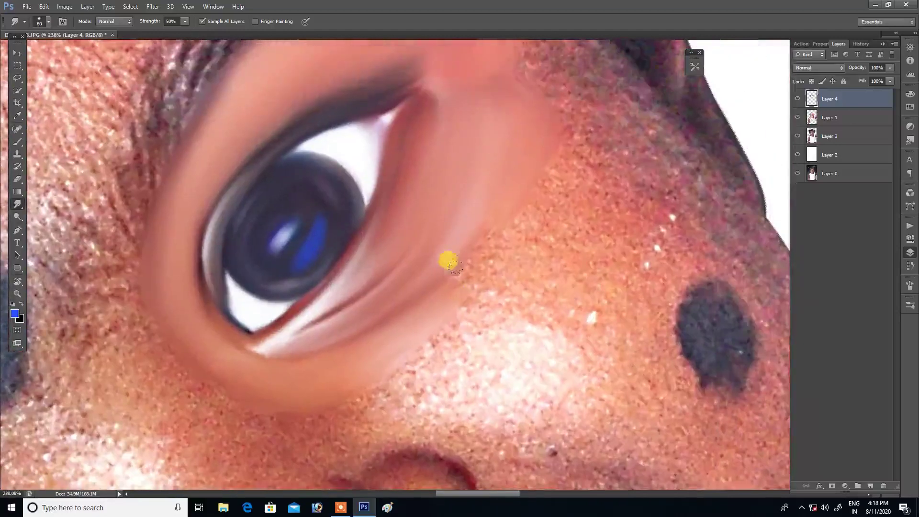
{"action": "left_click_drag", "start_coordinate": [449, 274], "coordinate": [484, 215]}
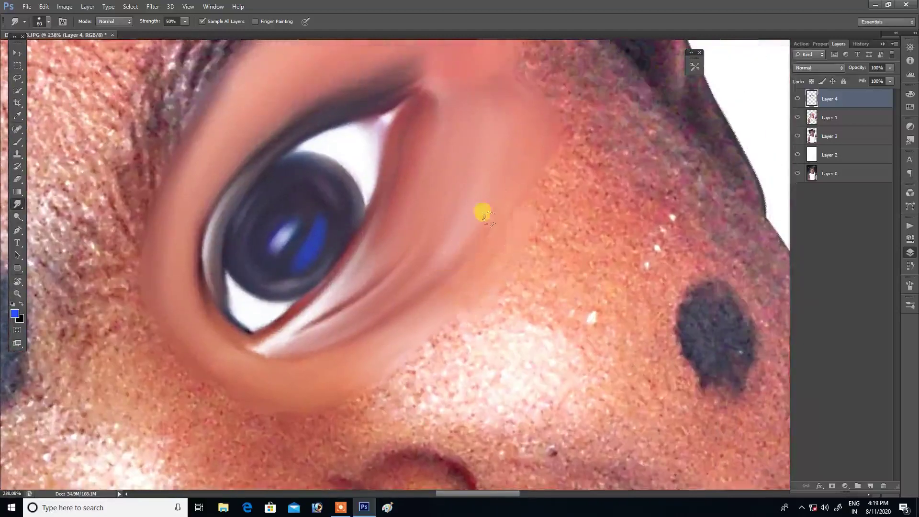
{"action": "left_click_drag", "start_coordinate": [464, 264], "coordinate": [469, 244]}
{"action": "mouse_move", "coordinate": [549, 185]}
{"action": "left_mouse_down"}
{"action": "mouse_move", "coordinate": [534, 213]}
{"action": "mouse_move", "coordinate": [592, 214]}
{"action": "mouse_move", "coordinate": [597, 201]}
{"action": "left_mouse_up"}
{"action": "key", "text": "r"}
{"action": "left_click_drag", "start_coordinate": [674, 192], "coordinate": [702, 196]}
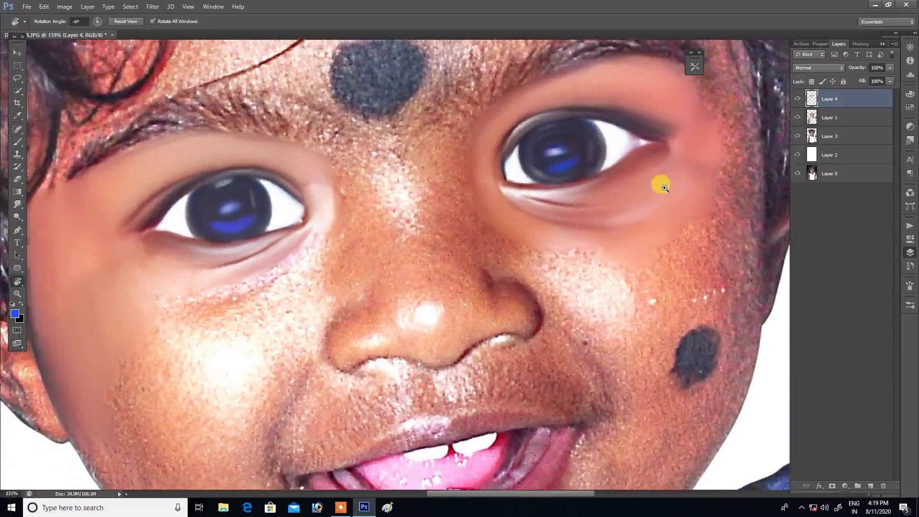
Step: Toggle Layer 4 off and on to compare with the original, then add a new Layer 5
{"action": "mouse_move", "coordinate": [661, 184]}
{"action": "left_mouse_down"}
{"action": "mouse_move", "coordinate": [672, 193]}
{"action": "mouse_move", "coordinate": [677, 174]}
{"action": "left_mouse_up"}
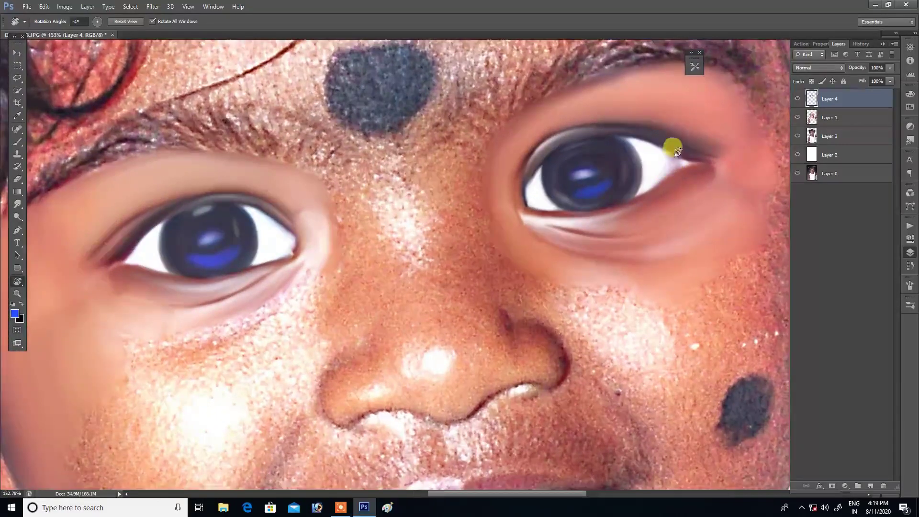
{"action": "left_click", "coordinate": [796, 98]}
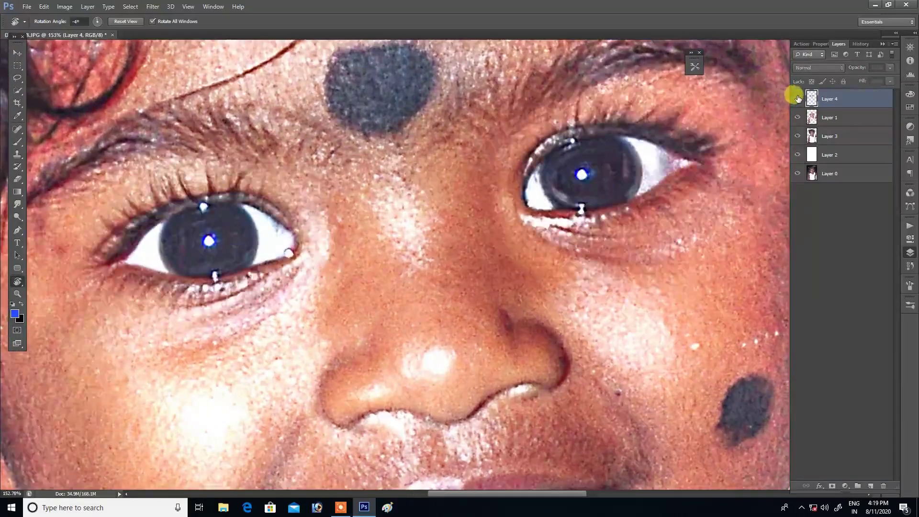
{"action": "left_click", "coordinate": [797, 98]}
{"action": "mouse_move", "coordinate": [664, 125]}
{"action": "left_mouse_down"}
{"action": "mouse_move", "coordinate": [691, 126]}
{"action": "mouse_move", "coordinate": [636, 183]}
{"action": "left_mouse_up"}
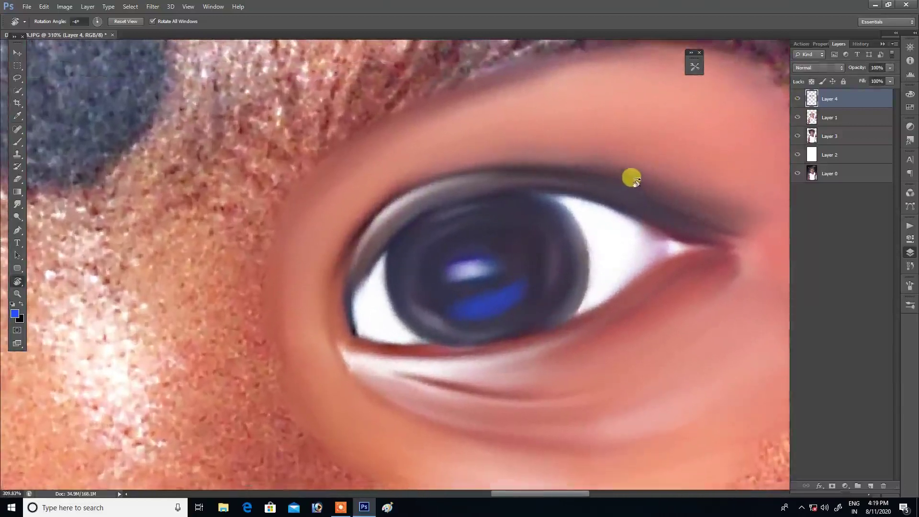
{"action": "key", "text": "ctrl+shift+n"}
{"action": "key", "text": "Return"}
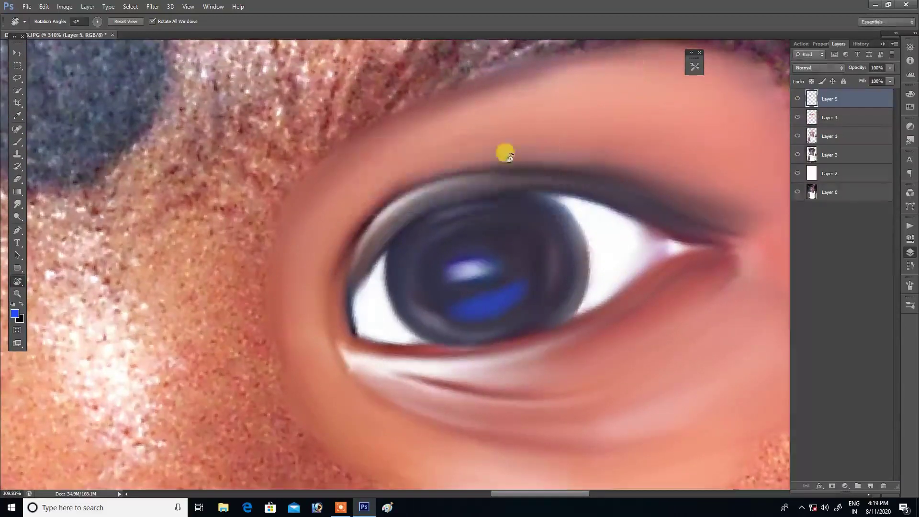
Step: Load the 'high' Smudge preset (3 px, 80% strength) and smooth the upper eyelid line
{"action": "key", "text": "r"}
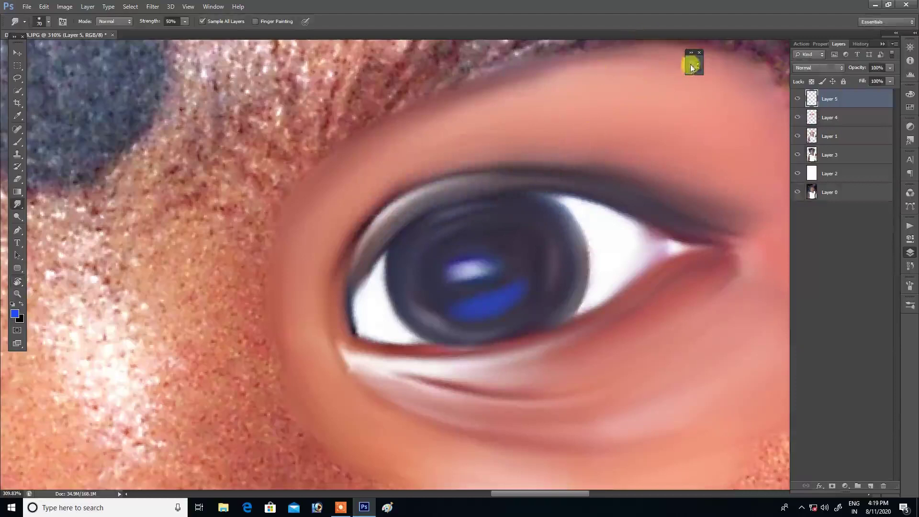
{"action": "left_click", "coordinate": [693, 66]}
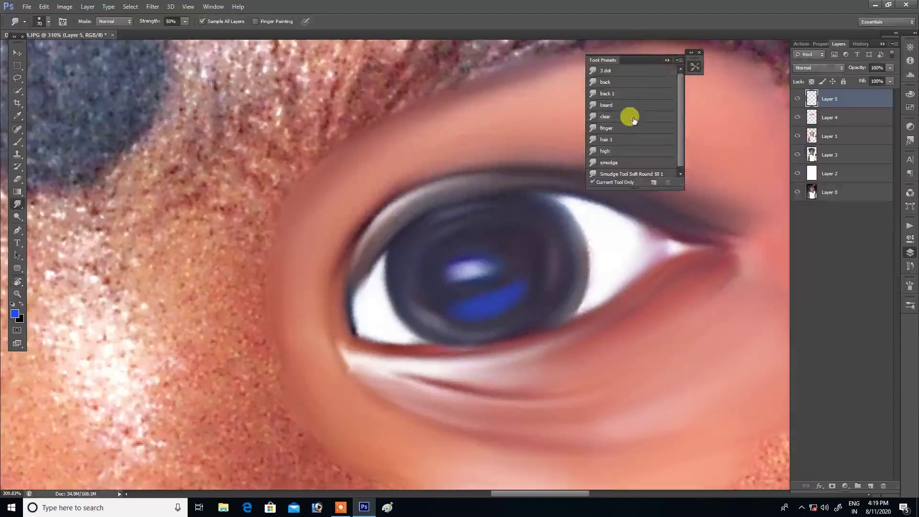
{"action": "left_click", "coordinate": [630, 150]}
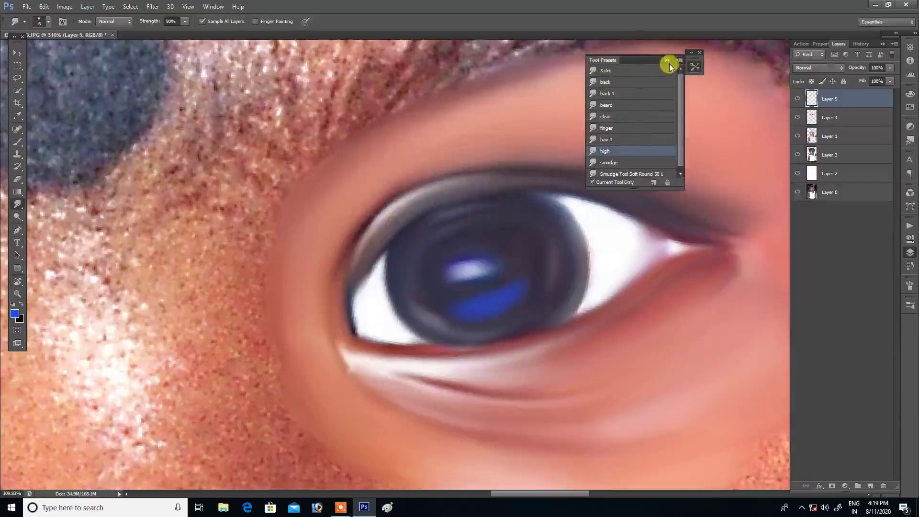
{"action": "left_click", "coordinate": [667, 62]}
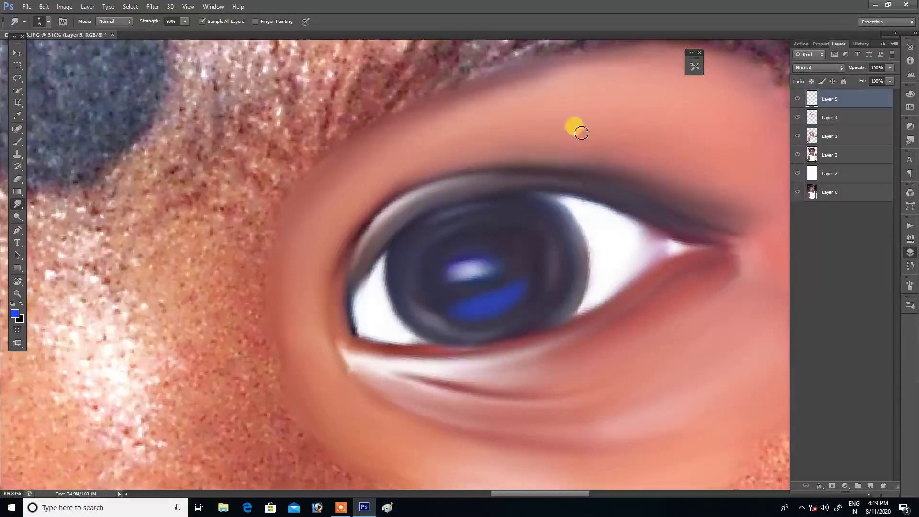
{"action": "left_click_drag", "start_coordinate": [526, 203], "coordinate": [567, 181]}
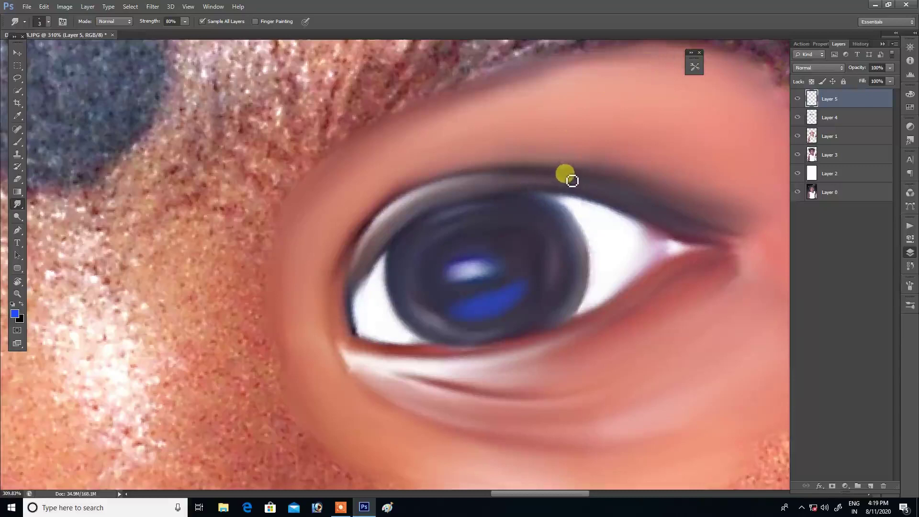
{"action": "key", "text": "F5"}
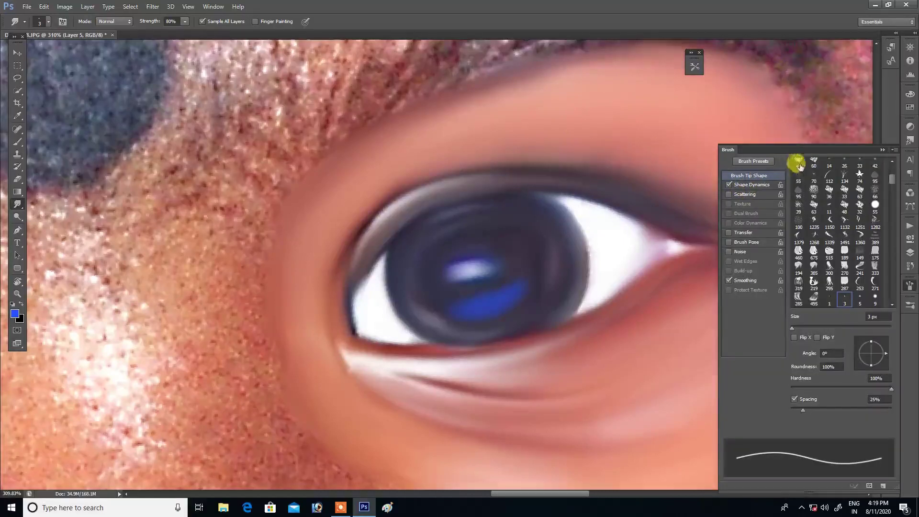
Step: Paint short upward lash strokes along the right eye's upper lid, adding a finer one at left
{"action": "left_click", "coordinate": [883, 150]}
{"action": "mouse_move", "coordinate": [527, 184]}
{"action": "left_mouse_down"}
{"action": "mouse_move", "coordinate": [537, 192]}
{"action": "mouse_move", "coordinate": [548, 172]}
{"action": "left_mouse_up"}
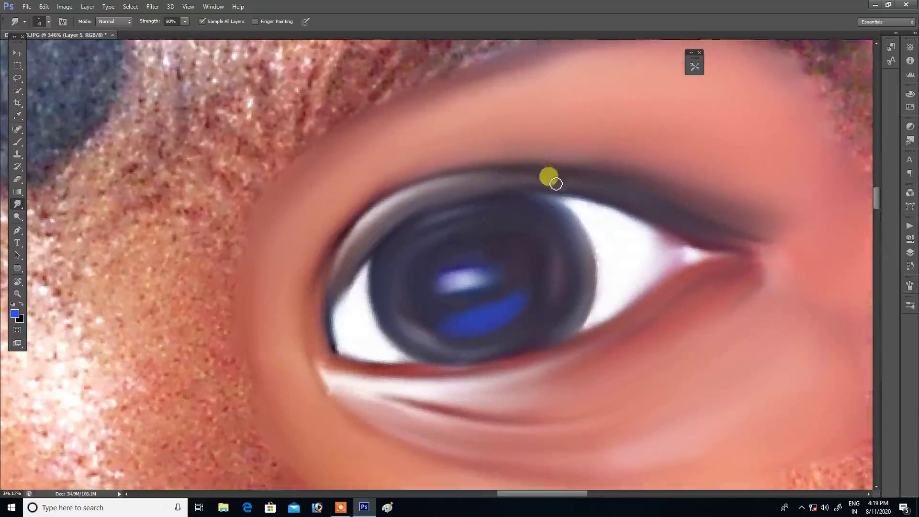
{"action": "left_click_drag", "start_coordinate": [561, 165], "coordinate": [573, 147]}
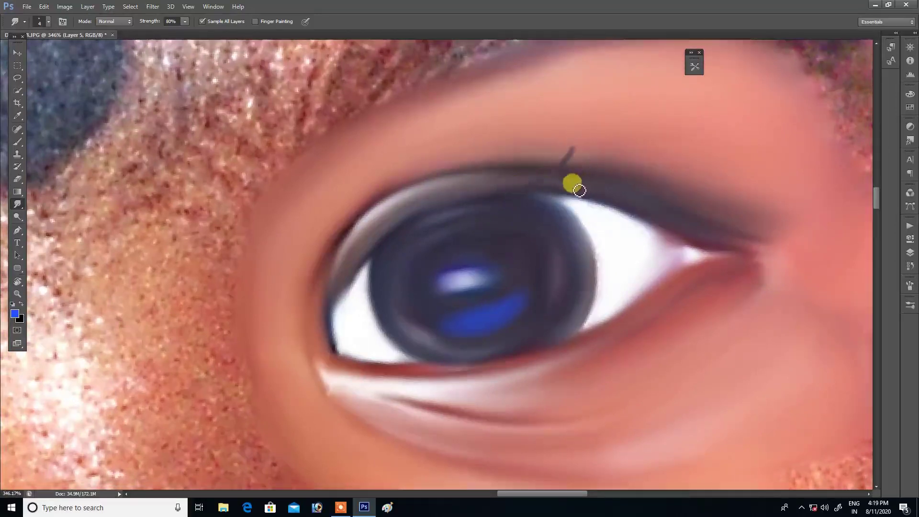
{"action": "left_click_drag", "start_coordinate": [604, 167], "coordinate": [614, 140]}
{"action": "mouse_move", "coordinate": [627, 172]}
{"action": "left_mouse_down"}
{"action": "mouse_move", "coordinate": [642, 156]}
{"action": "mouse_move", "coordinate": [671, 162]}
{"action": "left_mouse_up"}
{"action": "left_click_drag", "start_coordinate": [685, 197], "coordinate": [704, 184]}
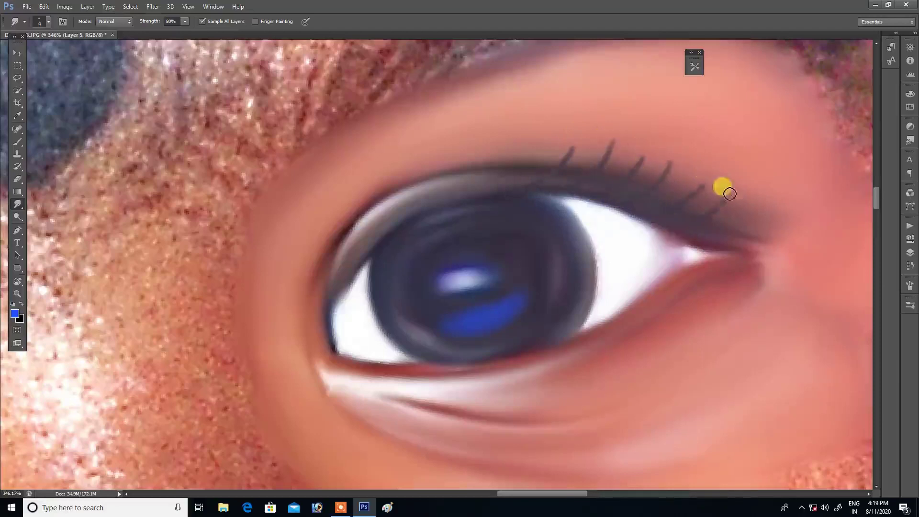
{"action": "left_click_drag", "start_coordinate": [721, 224], "coordinate": [660, 164]}
{"action": "scroll", "coordinate": [694, 164], "scroll_direction": "down", "scroll_amount": 5}
{"action": "scroll", "coordinate": [641, 182], "scroll_direction": "down", "scroll_amount": 2}
{"action": "scroll", "coordinate": [631, 189], "scroll_direction": "up", "scroll_amount": 6}
{"action": "key", "text": "bracketleft"}
{"action": "left_click_drag", "start_coordinate": [477, 116], "coordinate": [483, 93]}
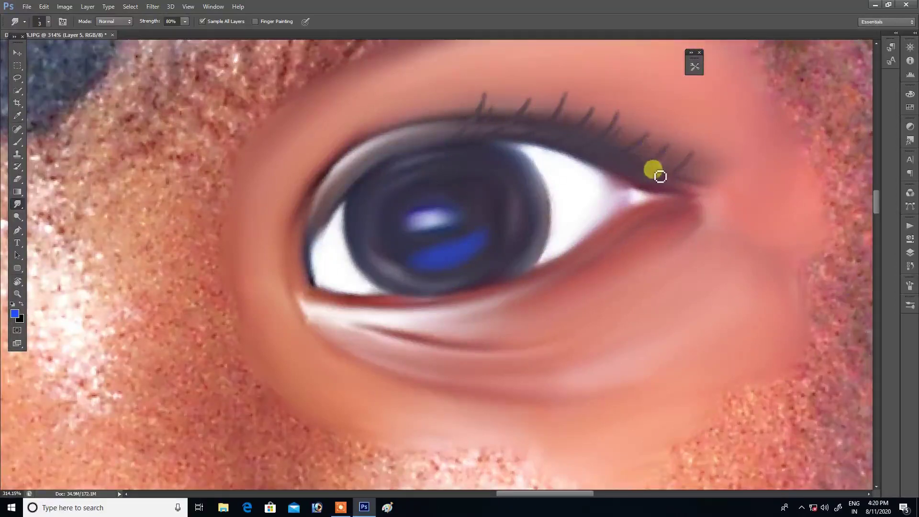
{"action": "scroll", "coordinate": [670, 163], "scroll_direction": "down", "scroll_amount": 5}
{"action": "scroll", "coordinate": [692, 173], "scroll_direction": "up", "scroll_amount": 1}
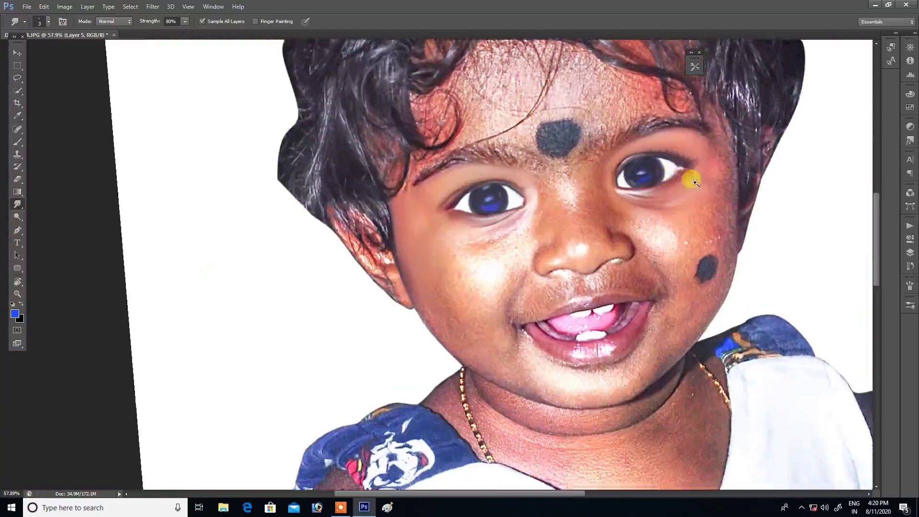
{"action": "scroll", "coordinate": [689, 179], "scroll_direction": "up", "scroll_amount": 5}
{"action": "scroll", "coordinate": [736, 162], "scroll_direction": "up", "scroll_amount": 3}
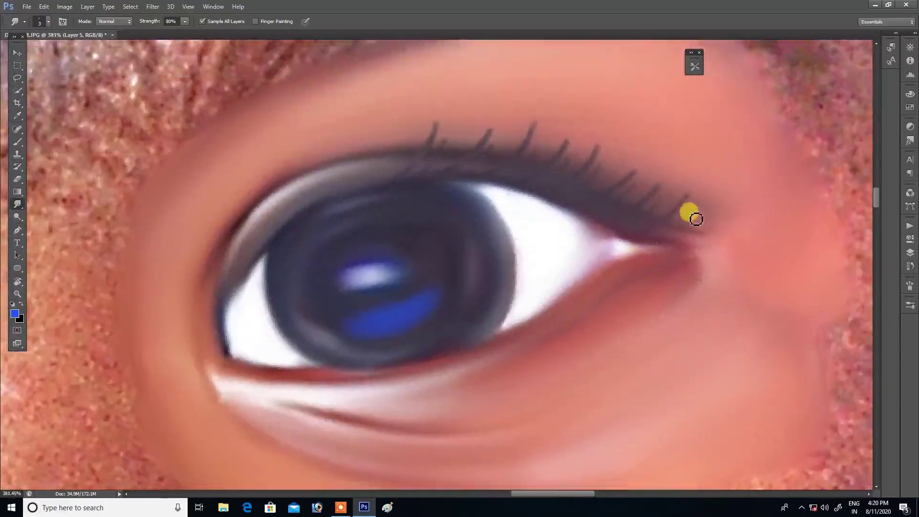
{"action": "key", "text": "r"}
{"action": "left_click_drag", "start_coordinate": [689, 207], "coordinate": [581, 92]}
{"action": "scroll", "coordinate": [588, 189], "scroll_direction": "up", "scroll_amount": 2}
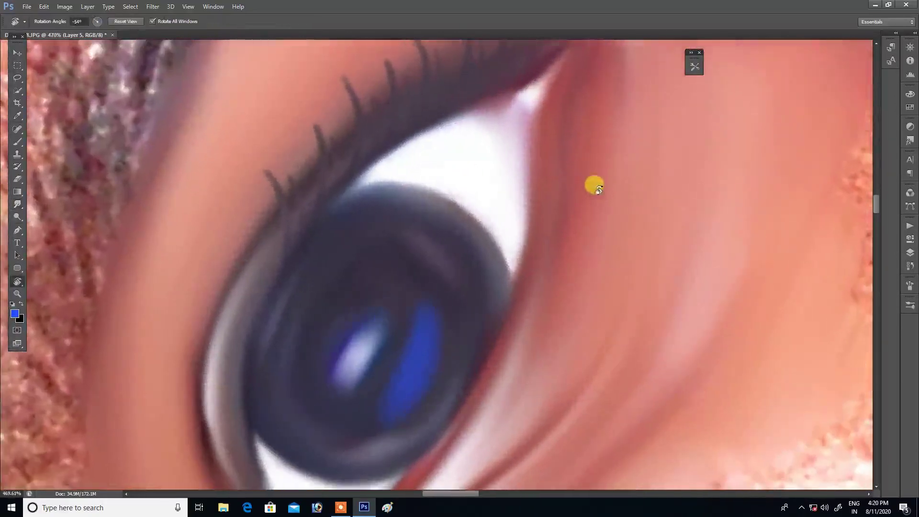
{"action": "key", "text": "r"}
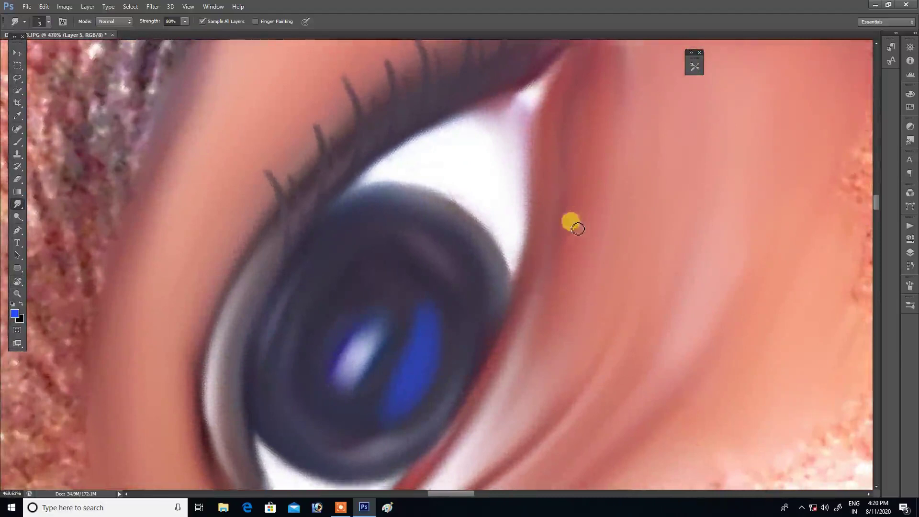
{"action": "left_click_drag", "start_coordinate": [582, 162], "coordinate": [605, 226]}
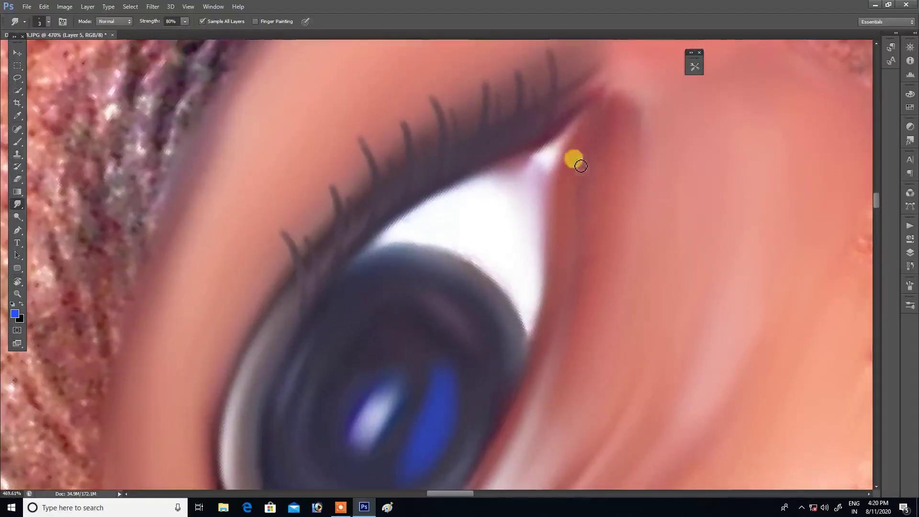
{"action": "scroll", "coordinate": [630, 134], "scroll_direction": "down", "scroll_amount": 10}
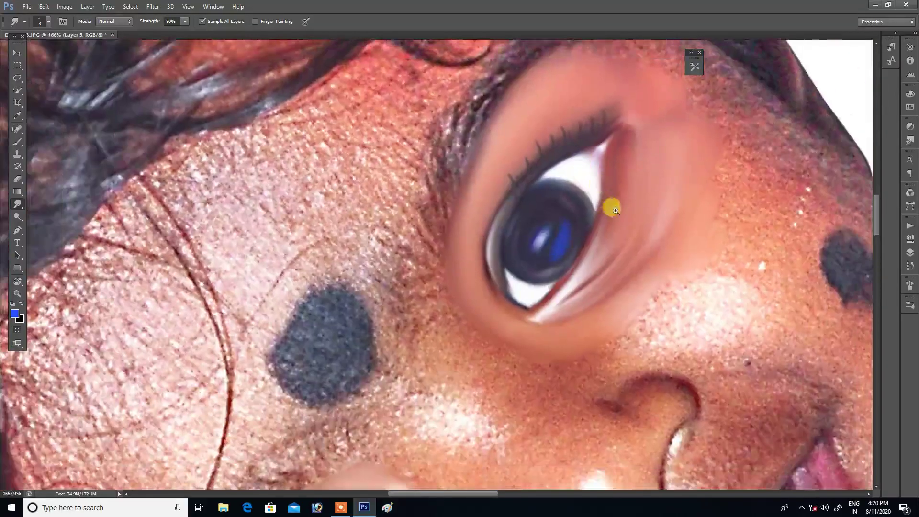
{"action": "scroll", "coordinate": [612, 206], "scroll_direction": "up", "scroll_amount": 5}
{"action": "scroll", "coordinate": [560, 220], "scroll_direction": "down", "scroll_amount": 2}
{"action": "scroll", "coordinate": [540, 195], "scroll_direction": "down", "scroll_amount": 10}
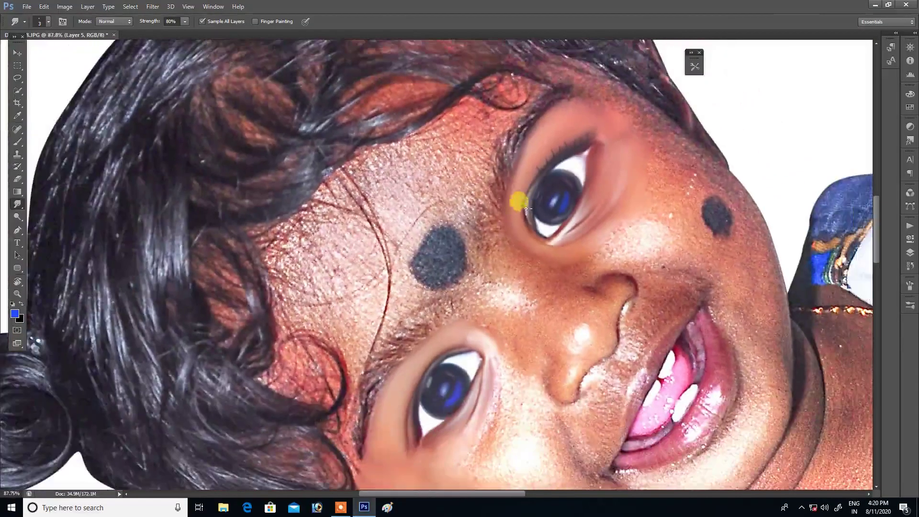
Step: Rotate the view and smudge the left eye's lower eyelid and the skin above the lid
{"action": "scroll", "coordinate": [524, 312], "scroll_direction": "up", "scroll_amount": 6}
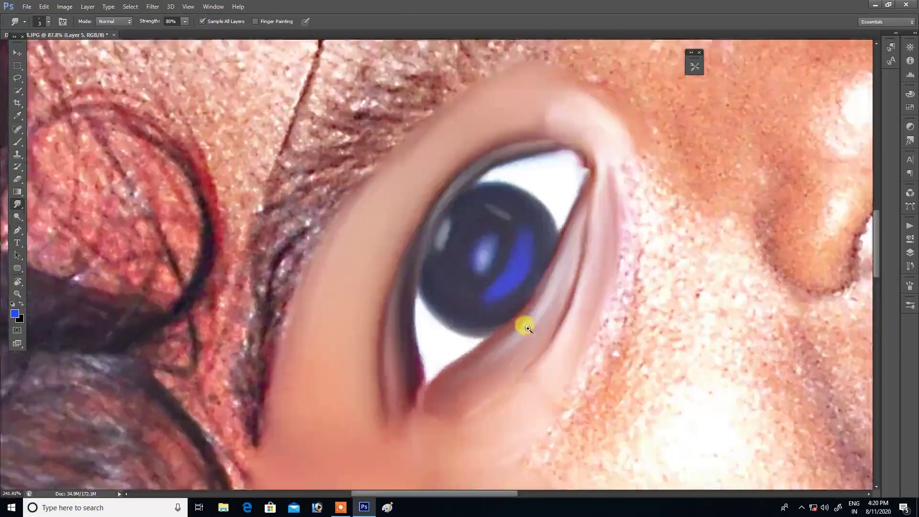
{"action": "scroll", "coordinate": [540, 320], "scroll_direction": "up", "scroll_amount": 2}
{"action": "scroll", "coordinate": [502, 330], "scroll_direction": "up", "scroll_amount": 1}
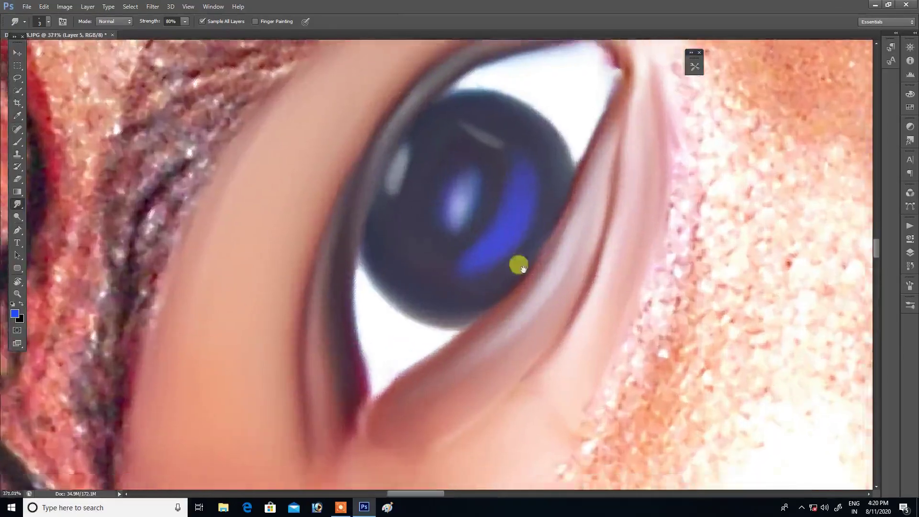
{"action": "scroll", "coordinate": [522, 224], "scroll_direction": "up", "scroll_amount": 1}
{"action": "key", "text": "r"}
{"action": "mouse_move", "coordinate": [533, 232]}
{"action": "left_mouse_down"}
{"action": "mouse_move", "coordinate": [578, 230]}
{"action": "mouse_move", "coordinate": [544, 222]}
{"action": "left_mouse_up"}
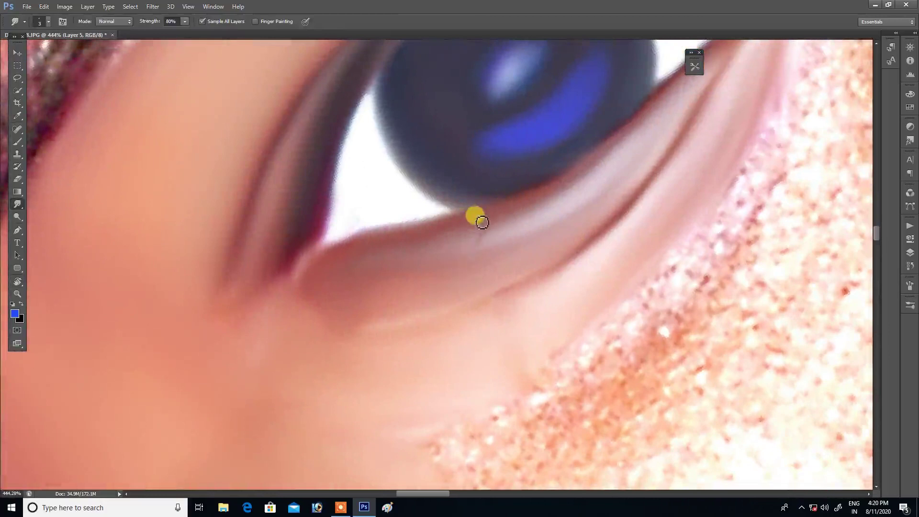
{"action": "mouse_move", "coordinate": [431, 290]}
{"action": "left_mouse_down"}
{"action": "mouse_move", "coordinate": [451, 219]}
{"action": "mouse_move", "coordinate": [408, 263]}
{"action": "mouse_move", "coordinate": [380, 254]}
{"action": "mouse_move", "coordinate": [365, 284]}
{"action": "left_mouse_up"}
{"action": "mouse_move", "coordinate": [334, 246]}
{"action": "left_mouse_down"}
{"action": "mouse_move", "coordinate": [374, 324]}
{"action": "mouse_move", "coordinate": [420, 296]}
{"action": "left_mouse_up"}
{"action": "key", "text": "r"}
{"action": "left_click_drag", "start_coordinate": [445, 211], "coordinate": [513, 274]}
{"action": "key", "text": "r"}
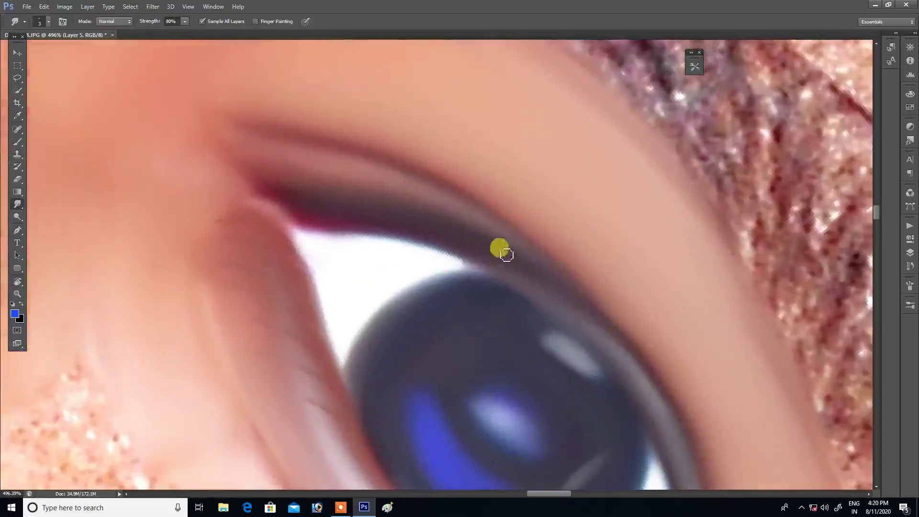
{"action": "mouse_move", "coordinate": [496, 249]}
{"action": "left_mouse_down"}
{"action": "mouse_move", "coordinate": [491, 196]}
{"action": "mouse_move", "coordinate": [466, 160]}
{"action": "mouse_move", "coordinate": [491, 257]}
{"action": "mouse_move", "coordinate": [479, 228]}
{"action": "left_mouse_up"}
Step: Paint four upward eyelash strokes along the left eye's upper lid and turn the view nearly upright
{"action": "left_click_drag", "start_coordinate": [459, 260], "coordinate": [446, 180]}
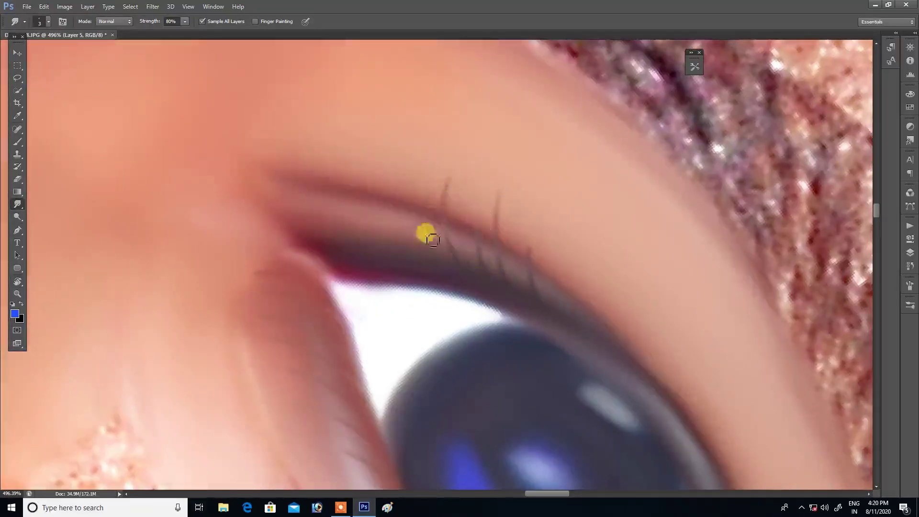
{"action": "mouse_move", "coordinate": [434, 261]}
{"action": "left_mouse_down"}
{"action": "mouse_move", "coordinate": [421, 201]}
{"action": "mouse_move", "coordinate": [406, 182]}
{"action": "left_mouse_up"}
{"action": "left_click_drag", "start_coordinate": [404, 252], "coordinate": [394, 175]}
{"action": "left_click_drag", "start_coordinate": [347, 232], "coordinate": [345, 153]}
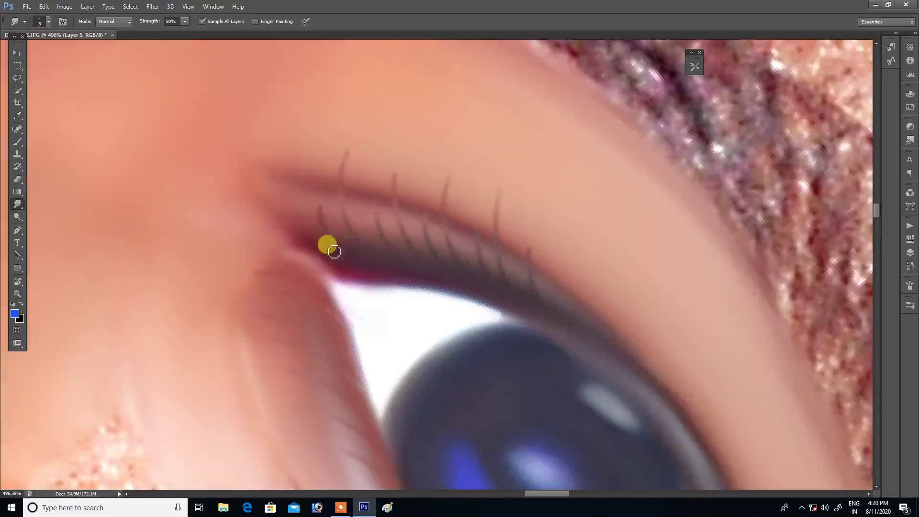
{"action": "scroll", "coordinate": [444, 195], "scroll_direction": "down", "scroll_amount": 5}
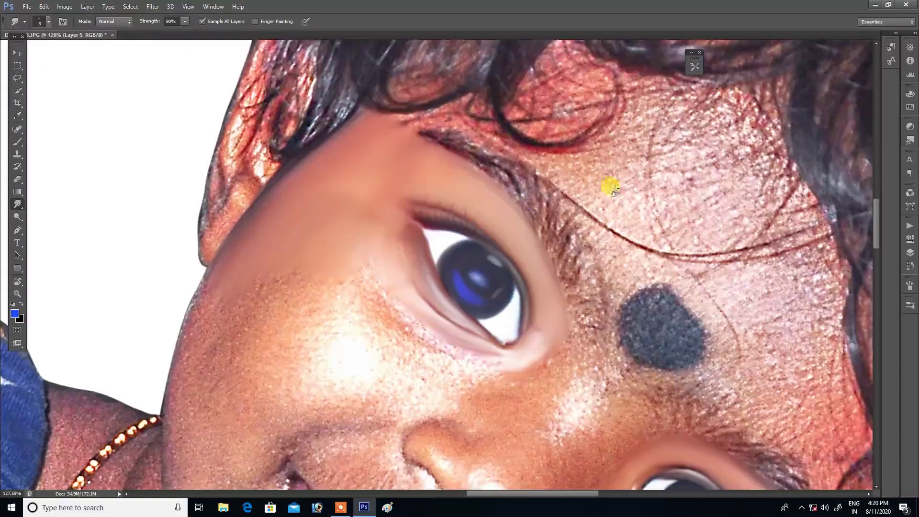
{"action": "key", "text": "r"}
{"action": "scroll", "coordinate": [550, 144], "scroll_direction": "down", "scroll_amount": 3}
{"action": "mouse_move", "coordinate": [498, 92]}
{"action": "left_mouse_down"}
{"action": "mouse_move", "coordinate": [611, 171]}
{"action": "mouse_move", "coordinate": [634, 206]}
{"action": "mouse_move", "coordinate": [599, 205]}
{"action": "left_mouse_up"}
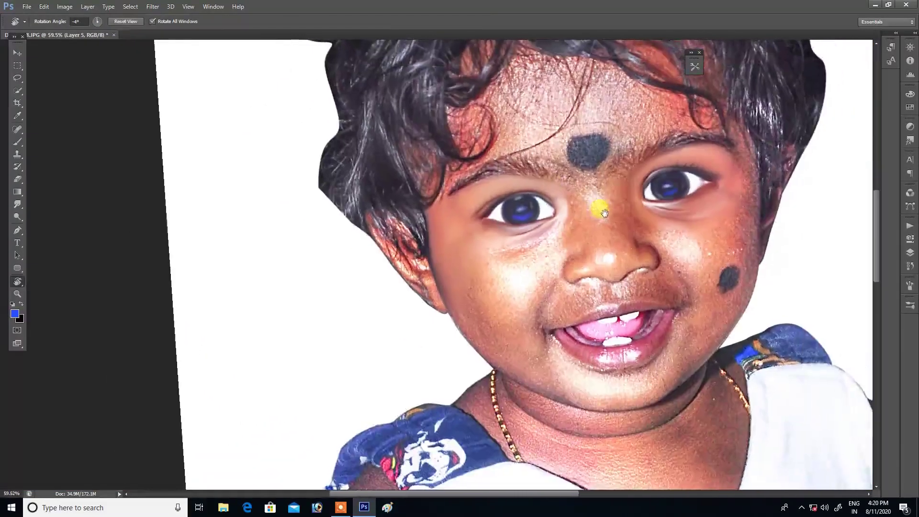
Step: Zoom and pan to centre the child's face in the view
{"action": "scroll", "coordinate": [718, 163], "scroll_direction": "up", "scroll_amount": 3}
{"action": "scroll", "coordinate": [751, 172], "scroll_direction": "up", "scroll_amount": 2}
{"action": "scroll", "coordinate": [746, 168], "scroll_direction": "up", "scroll_amount": 1}
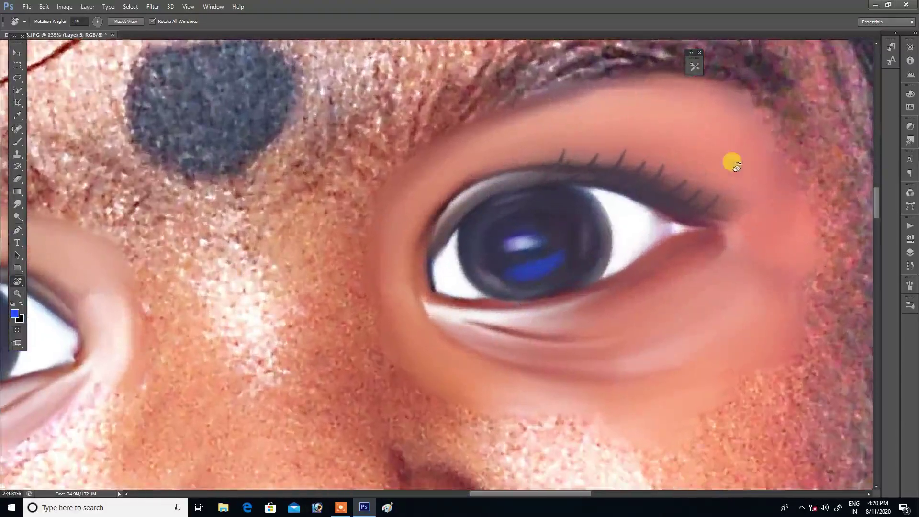
{"action": "scroll", "coordinate": [718, 194], "scroll_direction": "down", "scroll_amount": 10}
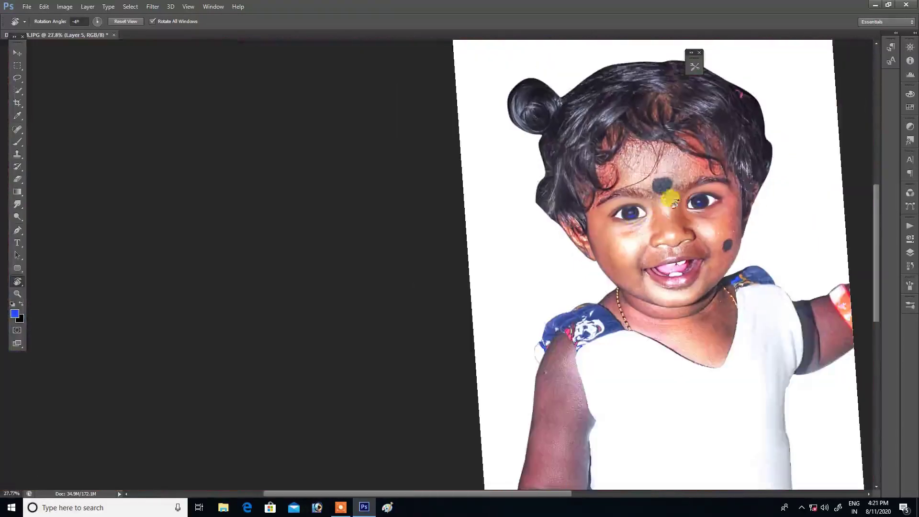
{"action": "left_click_drag", "start_coordinate": [706, 195], "coordinate": [587, 204]}
{"action": "scroll", "coordinate": [556, 255], "scroll_direction": "up", "scroll_amount": 1}
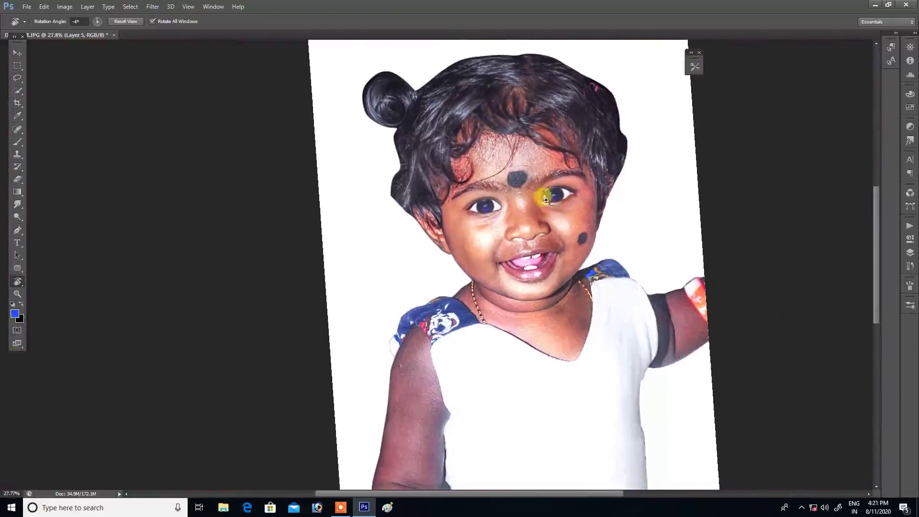
{"action": "scroll", "coordinate": [527, 205], "scroll_direction": "up", "scroll_amount": 2}
{"action": "scroll", "coordinate": [558, 219], "scroll_direction": "up", "scroll_amount": 2}
{"action": "scroll", "coordinate": [557, 219], "scroll_direction": "up", "scroll_amount": 2}
{"action": "scroll", "coordinate": [550, 221], "scroll_direction": "up", "scroll_amount": 1}
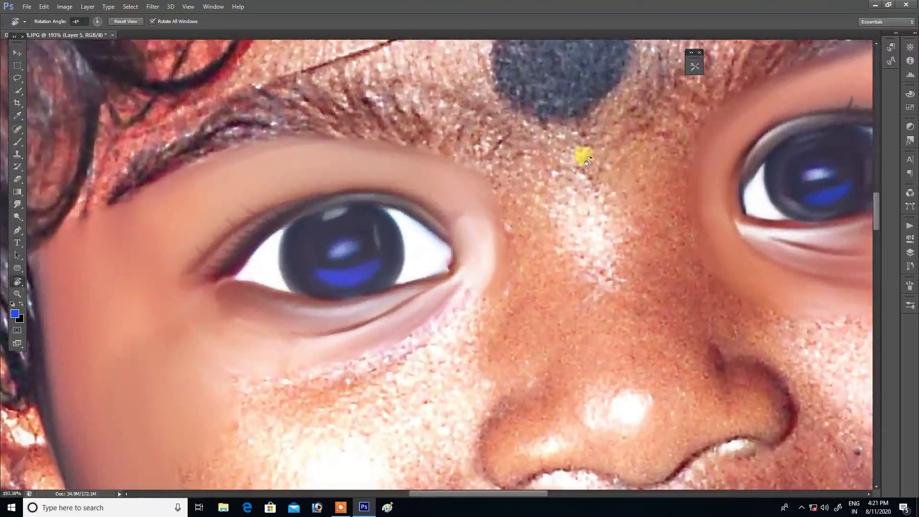
{"action": "scroll", "coordinate": [641, 167], "scroll_direction": "down", "scroll_amount": 1}
{"action": "left_click_drag", "start_coordinate": [651, 178], "coordinate": [571, 161]}
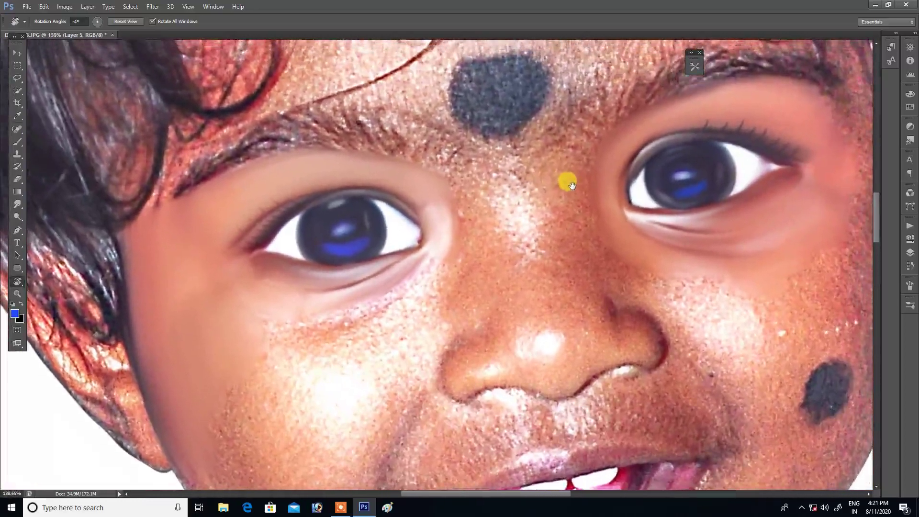
Step: Toggle Layer 5 and Layer 4 visibility to compare the painted eyes with the original
{"action": "left_click", "coordinate": [910, 252]}
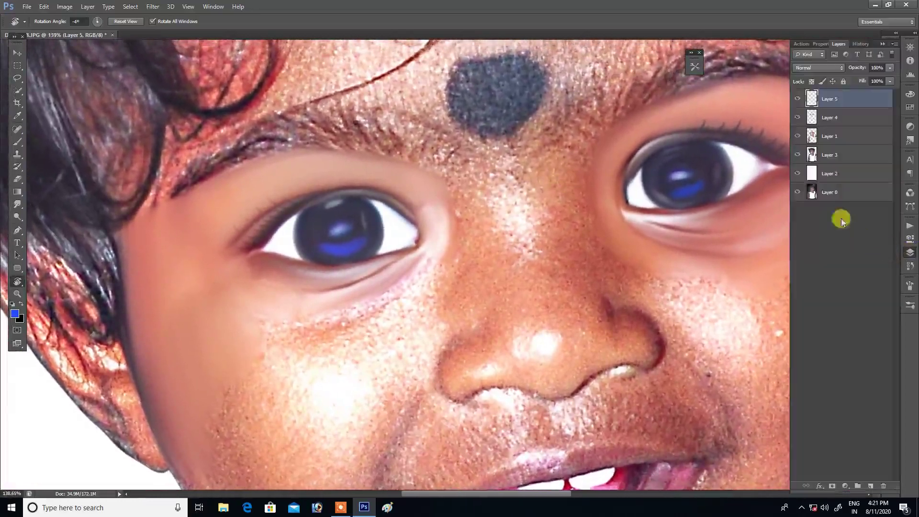
{"action": "left_click", "coordinate": [797, 99]}
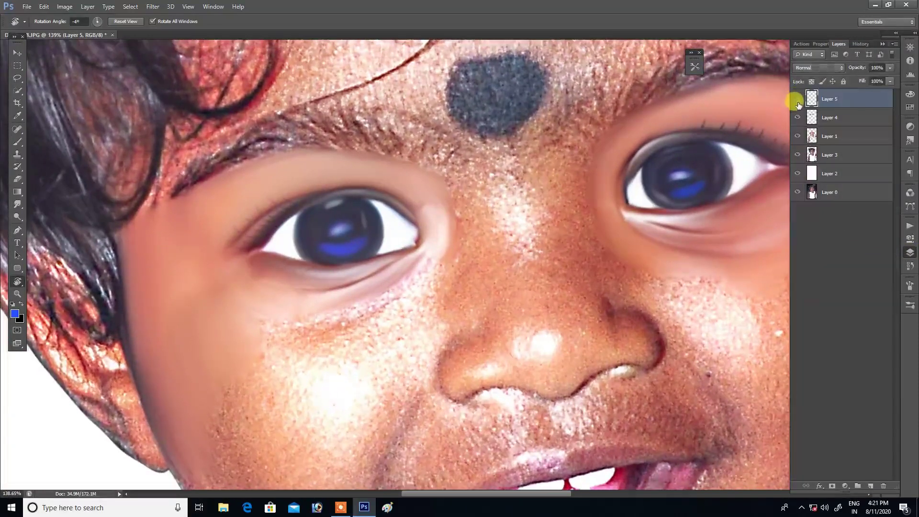
{"action": "left_click", "coordinate": [796, 122]}
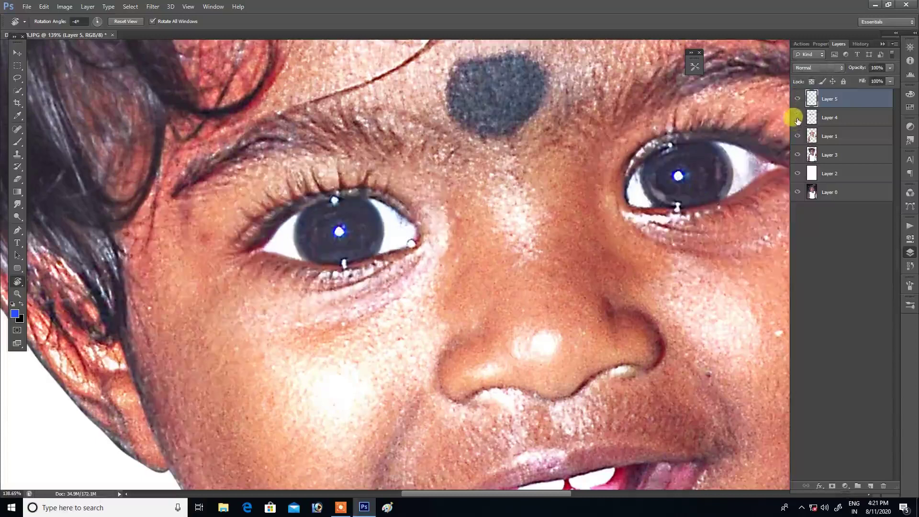
{"action": "left_click", "coordinate": [797, 120]}
{"action": "left_click", "coordinate": [797, 119]}
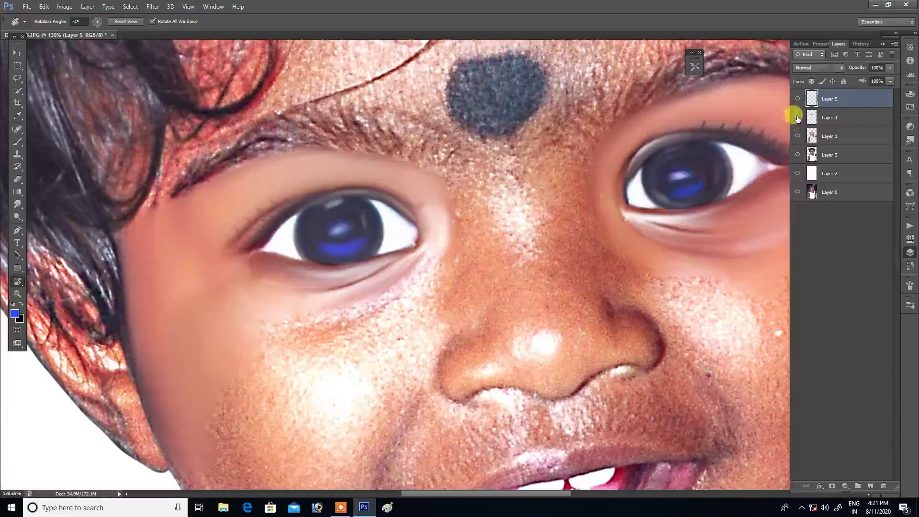
{"action": "left_click", "coordinate": [328, 206], "text": "ctrl"}
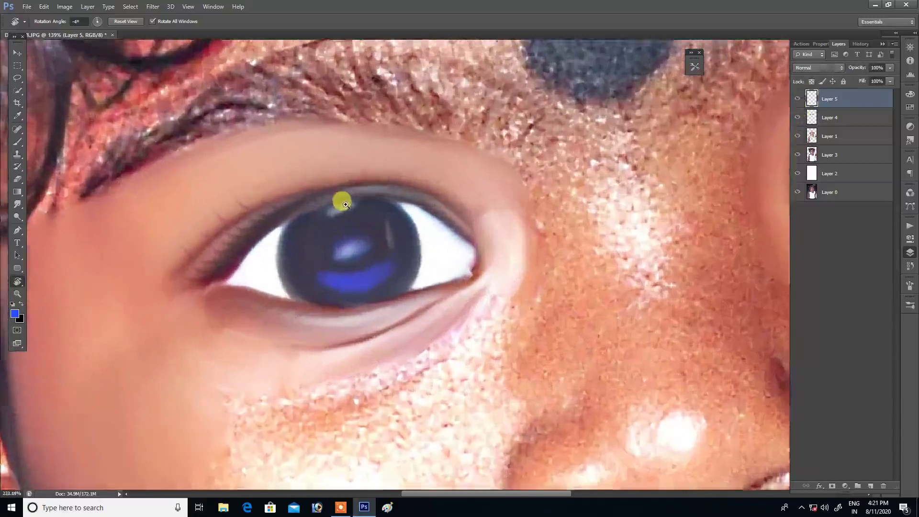
Step: Zoom in on the painted eye to check it before saving
{"action": "key", "text": "r"}
{"action": "mouse_move", "coordinate": [292, 192]}
{"action": "left_mouse_down"}
{"action": "mouse_move", "coordinate": [356, 165]}
{"action": "mouse_move", "coordinate": [349, 156]}
{"action": "mouse_move", "coordinate": [368, 163]}
{"action": "left_mouse_up"}
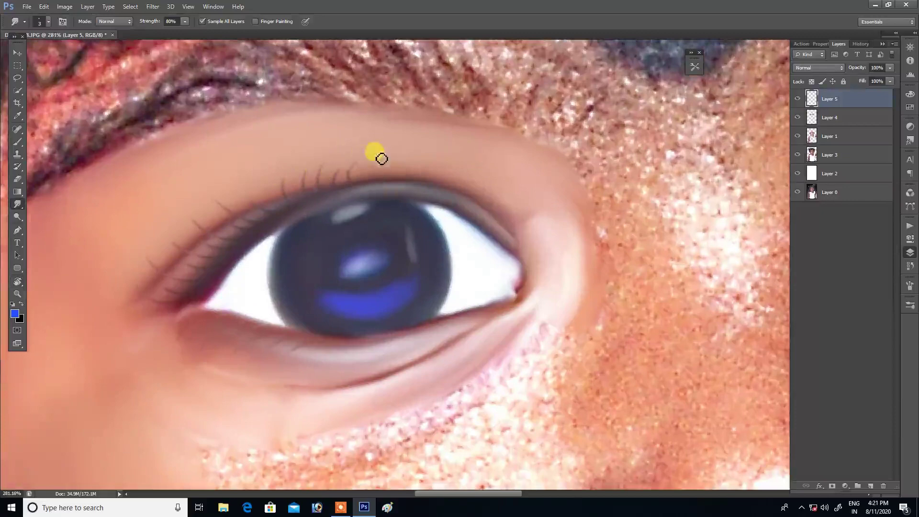
{"action": "scroll", "coordinate": [369, 162], "scroll_direction": "down", "scroll_amount": 6}
{"action": "scroll", "coordinate": [392, 180], "scroll_direction": "down", "scroll_amount": 6}
{"action": "scroll", "coordinate": [581, 159], "scroll_direction": "up", "scroll_amount": 6}
{"action": "scroll", "coordinate": [626, 151], "scroll_direction": "up", "scroll_amount": 3}
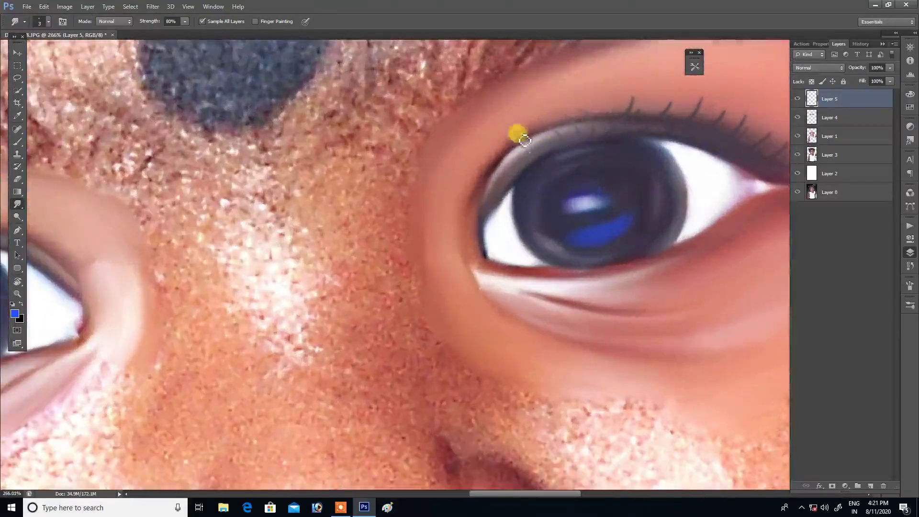
{"action": "scroll", "coordinate": [523, 177], "scroll_direction": "down", "scroll_amount": 3}
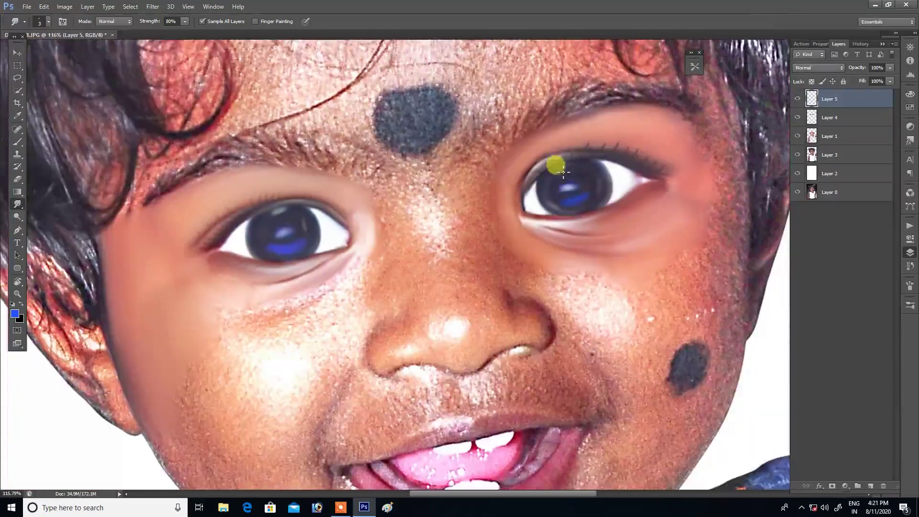
{"action": "scroll", "coordinate": [292, 197], "scroll_direction": "up", "scroll_amount": 4}
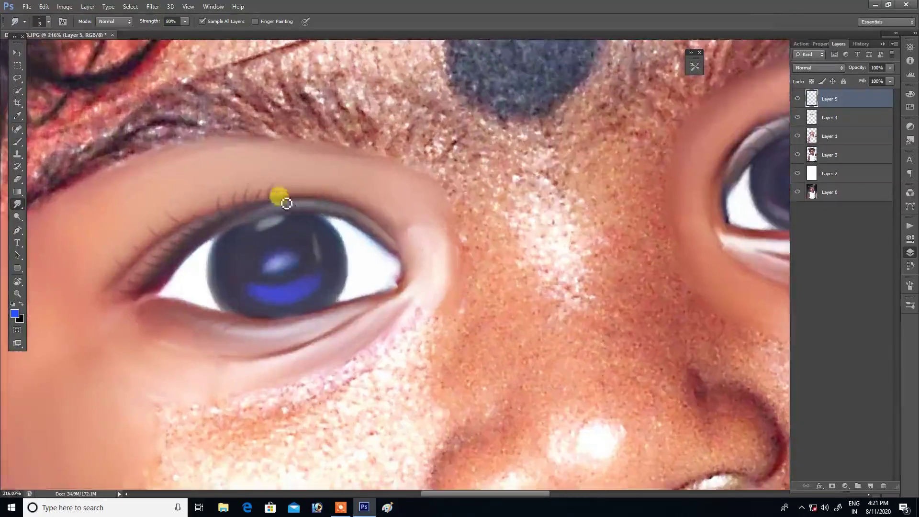
{"action": "scroll", "coordinate": [341, 199], "scroll_direction": "down", "scroll_amount": 5}
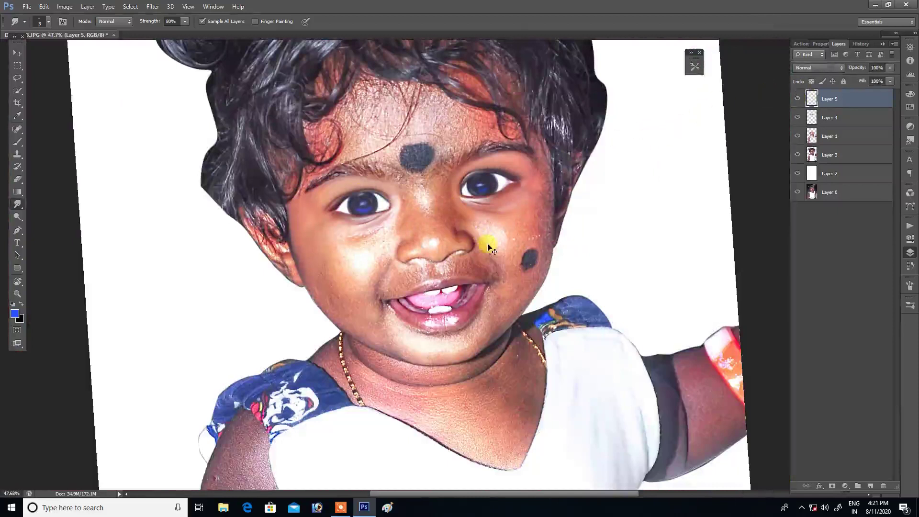
Step: Save the portrait as a layered Photoshop PSD named DSC_0148
{"action": "key", "text": "ctrl+shift+s"}
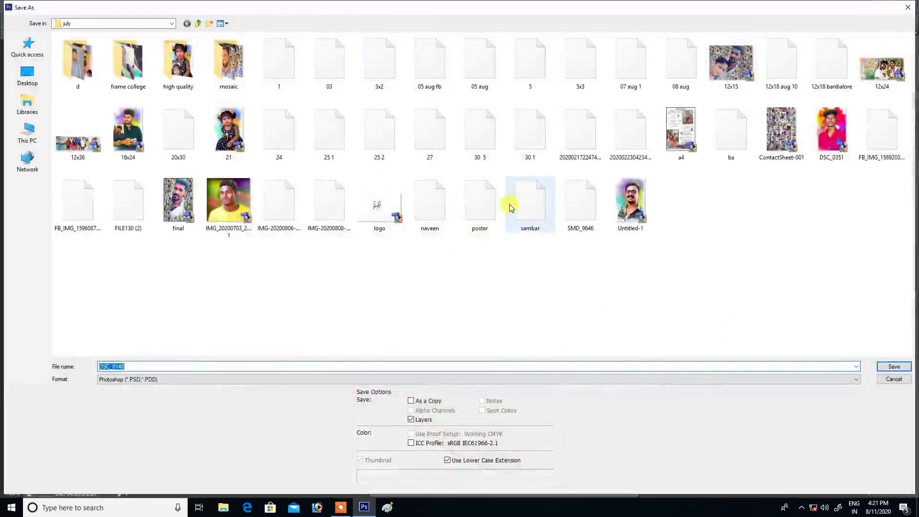
{"action": "key", "text": "Escape"}
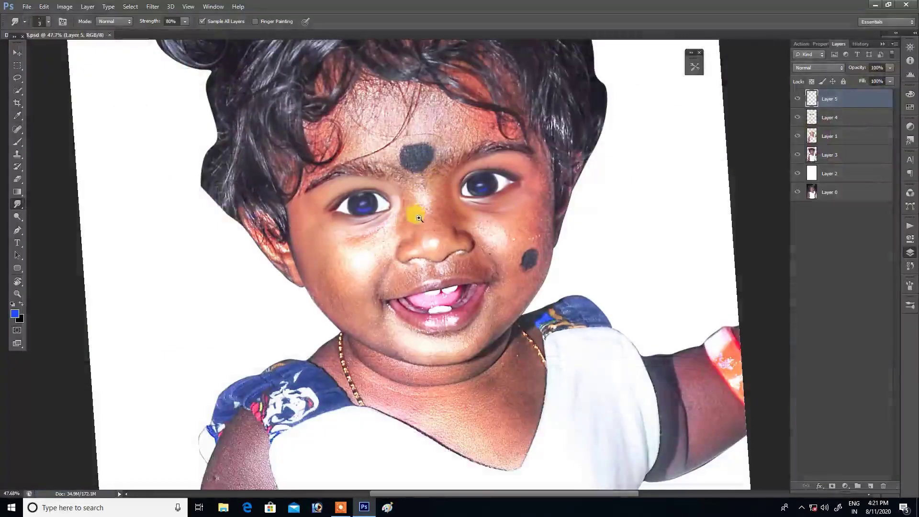
{"action": "left_click_drag", "start_coordinate": [419, 218], "coordinate": [470, 209]}
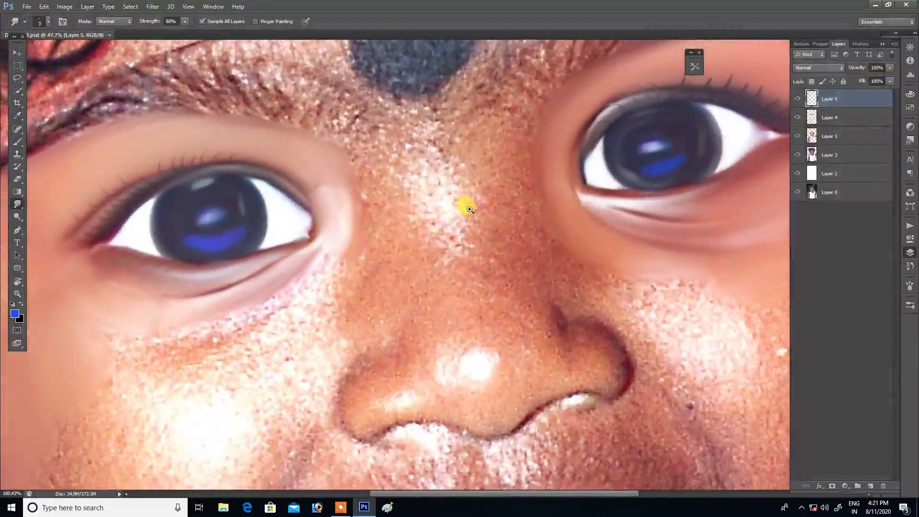
Step: Choose the Smudge Soft Round 50 tool preset
{"action": "left_click", "coordinate": [694, 67]}
{"action": "left_click", "coordinate": [623, 163]}
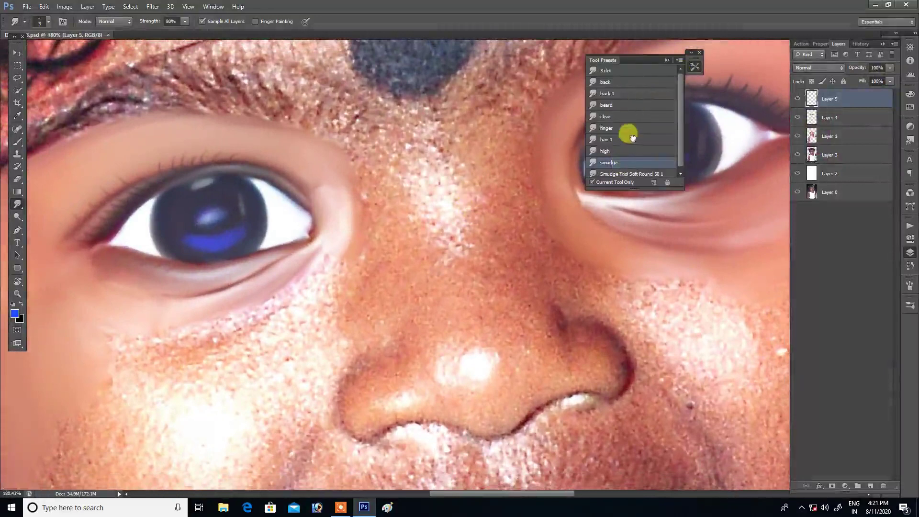
{"action": "left_click", "coordinate": [622, 175]}
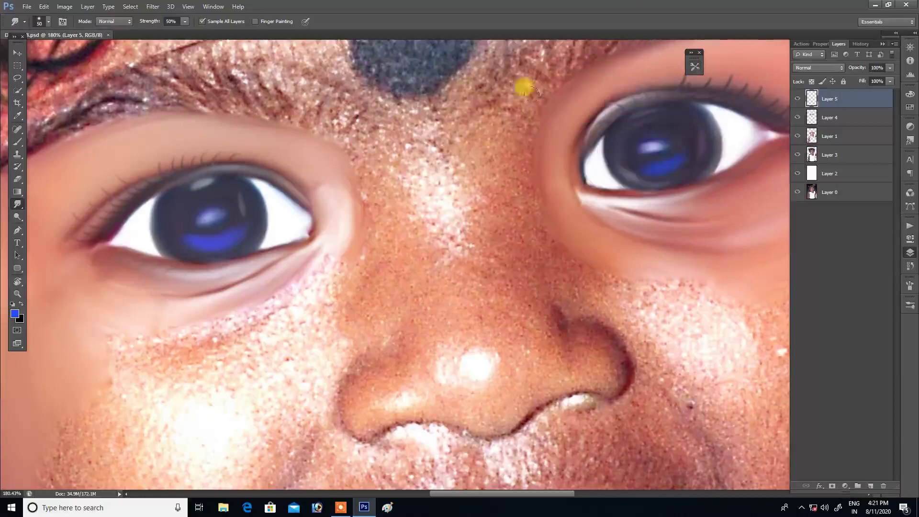
{"action": "scroll", "coordinate": [436, 156], "scroll_direction": "up", "scroll_amount": 1}
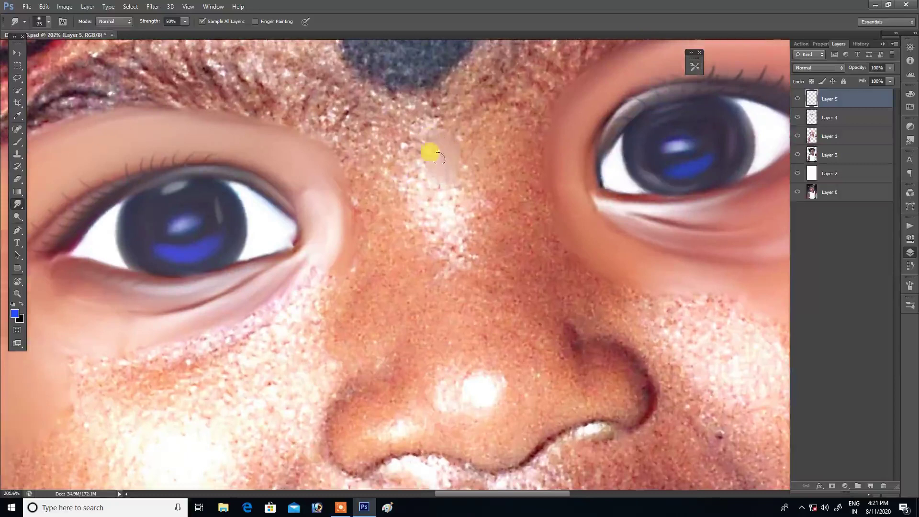
Step: Smudge the brow and nose-bridge skin smooth, from the lightened patch toward the eye
{"action": "left_click_drag", "start_coordinate": [418, 152], "coordinate": [399, 156]}
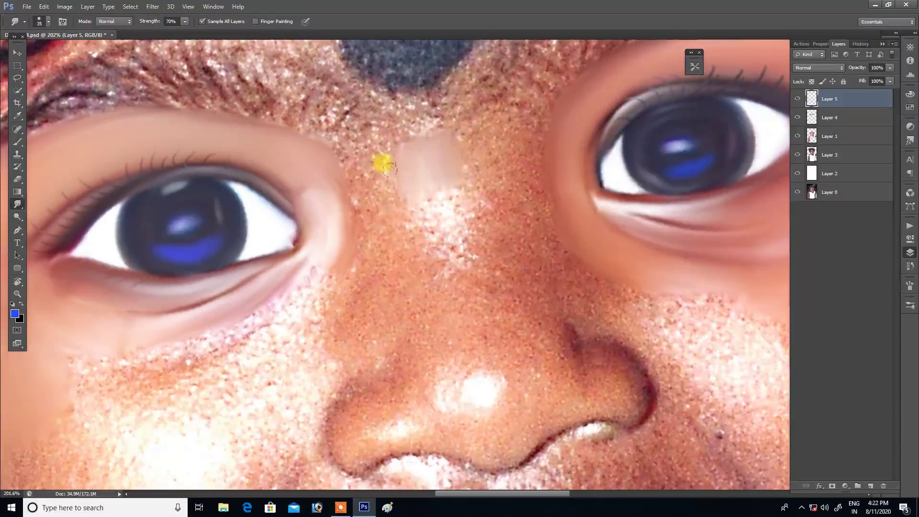
{"action": "mouse_move", "coordinate": [392, 153]}
{"action": "left_mouse_down"}
{"action": "mouse_move", "coordinate": [349, 175]}
{"action": "mouse_move", "coordinate": [368, 181]}
{"action": "left_mouse_up"}
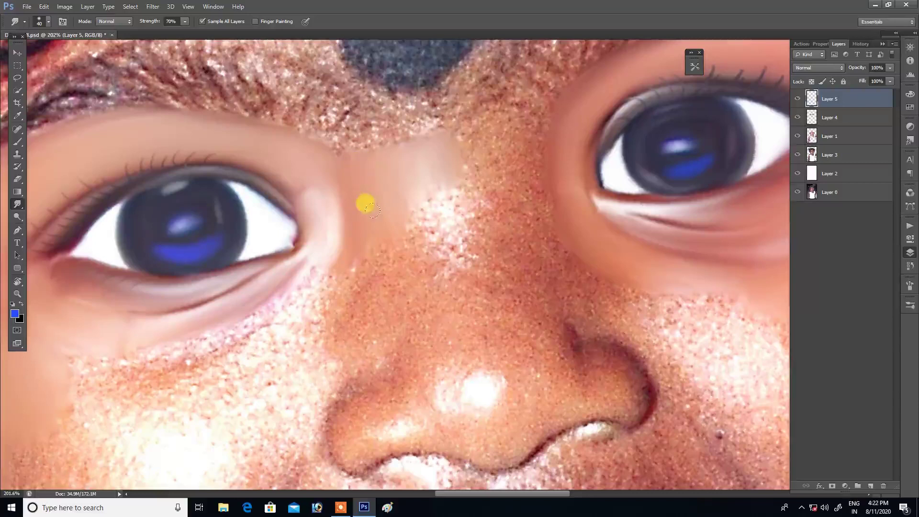
{"action": "mouse_move", "coordinate": [447, 153]}
{"action": "left_mouse_down"}
{"action": "mouse_move", "coordinate": [447, 136]}
{"action": "mouse_move", "coordinate": [476, 162]}
{"action": "mouse_move", "coordinate": [498, 128]}
{"action": "mouse_move", "coordinate": [516, 131]}
{"action": "mouse_move", "coordinate": [529, 111]}
{"action": "mouse_move", "coordinate": [524, 143]}
{"action": "left_mouse_up"}
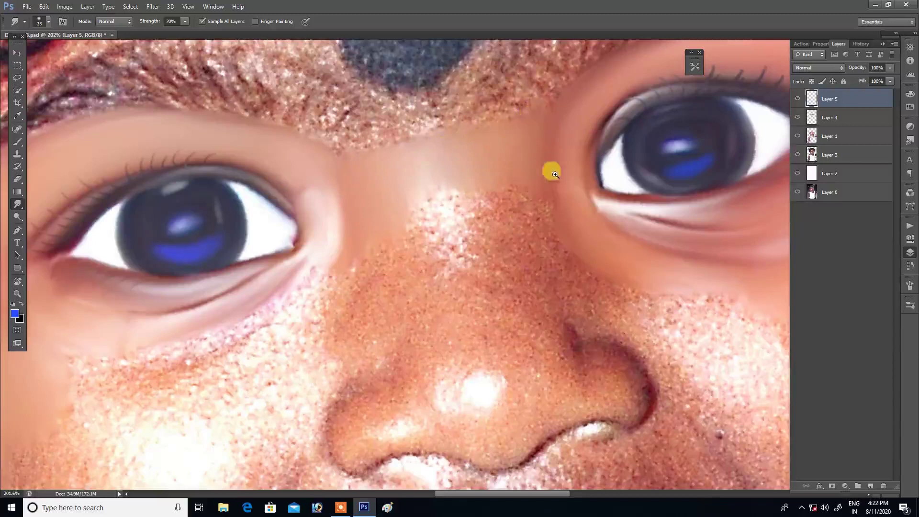
{"action": "scroll", "coordinate": [541, 170], "scroll_direction": "down", "scroll_amount": 5}
{"action": "scroll", "coordinate": [580, 207], "scroll_direction": "up", "scroll_amount": 5}
{"action": "scroll", "coordinate": [460, 213], "scroll_direction": "up", "scroll_amount": 2}
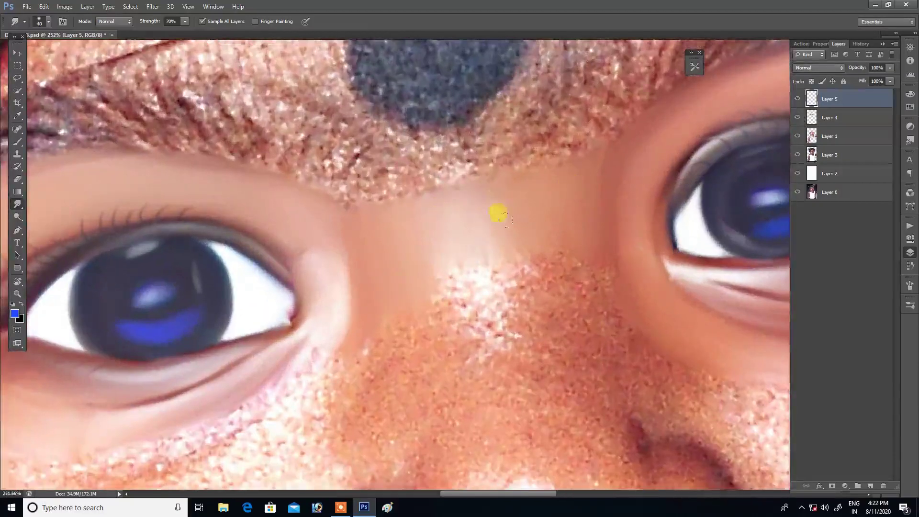
{"action": "left_click_drag", "start_coordinate": [483, 232], "coordinate": [471, 192]}
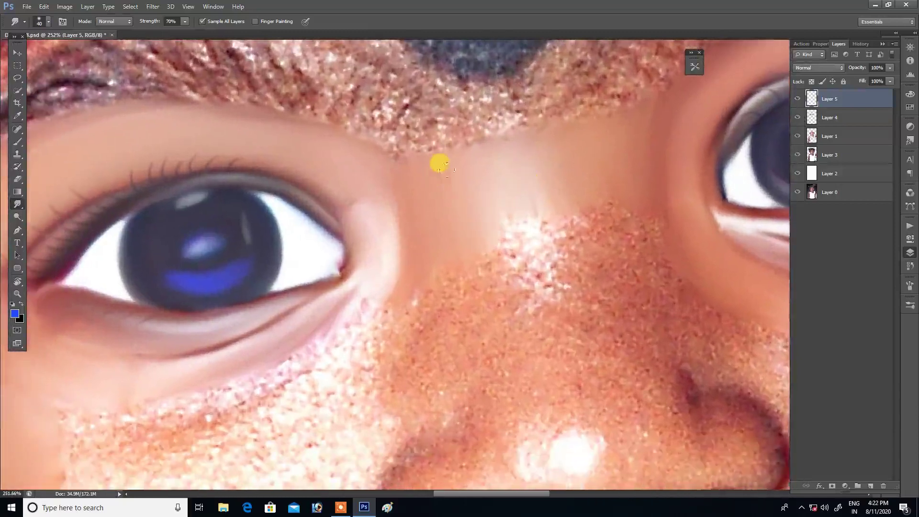
{"action": "left_click_drag", "start_coordinate": [500, 187], "coordinate": [483, 217]}
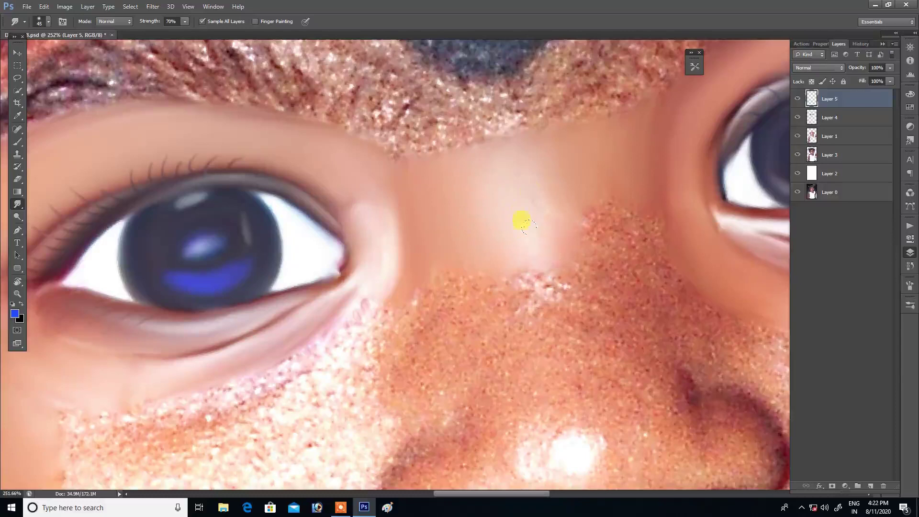
{"action": "mouse_move", "coordinate": [551, 180]}
{"action": "left_mouse_down"}
{"action": "mouse_move", "coordinate": [573, 212]}
{"action": "mouse_move", "coordinate": [589, 179]}
{"action": "left_mouse_up"}
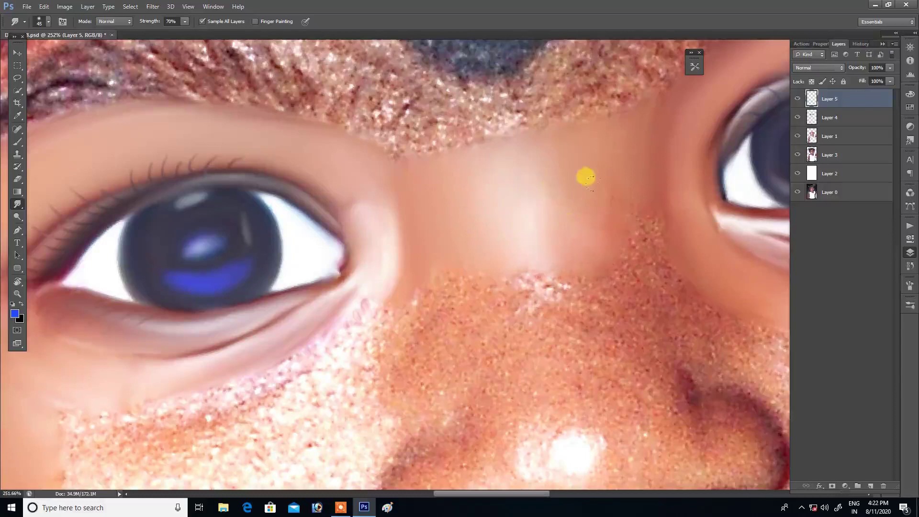
{"action": "scroll", "coordinate": [577, 160], "scroll_direction": "down", "scroll_amount": 3}
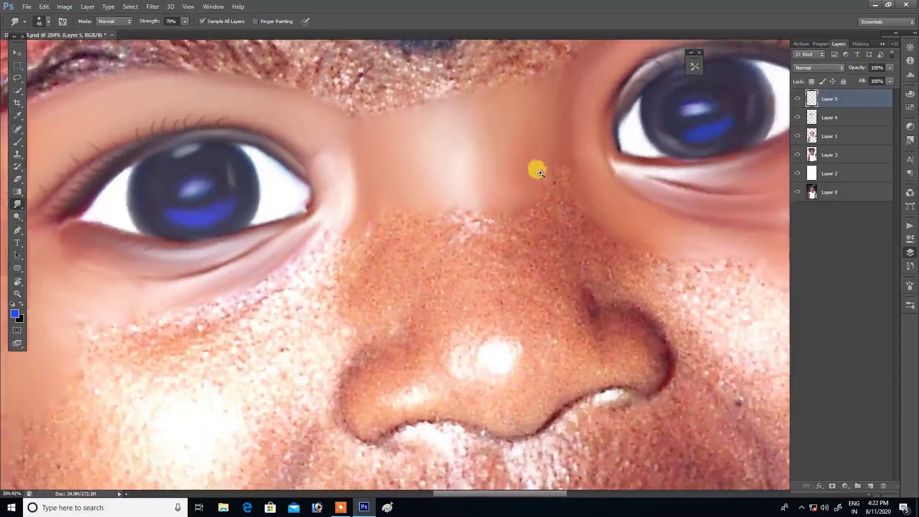
{"action": "scroll", "coordinate": [537, 168], "scroll_direction": "up", "scroll_amount": 3}
Step: With a smaller brush, blend the freckle edges from the nose bridge to the eye corner
{"action": "key", "text": "bracketleft"}
{"action": "left_click_drag", "start_coordinate": [544, 139], "coordinate": [563, 139]}
{"action": "mouse_move", "coordinate": [550, 185]}
{"action": "left_mouse_down"}
{"action": "mouse_move", "coordinate": [503, 195]}
{"action": "mouse_move", "coordinate": [560, 194]}
{"action": "left_mouse_up"}
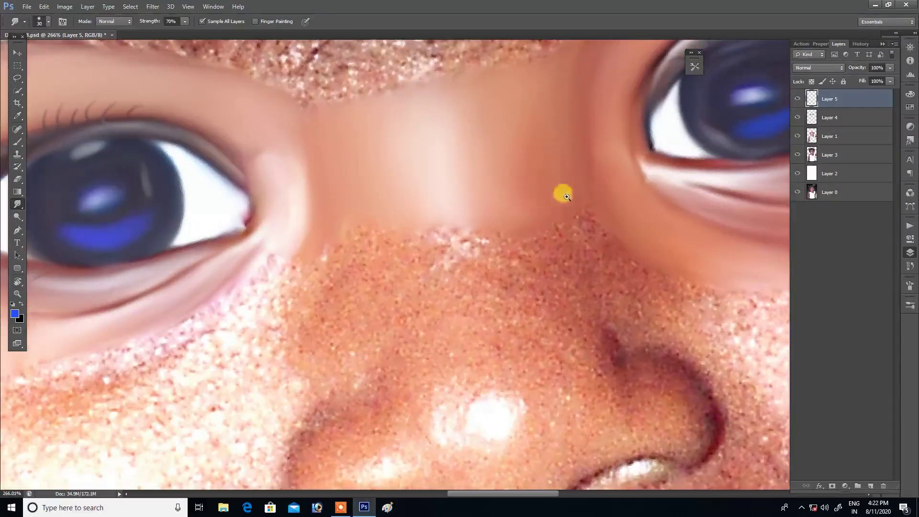
{"action": "scroll", "coordinate": [560, 194], "scroll_direction": "down", "scroll_amount": 3}
{"action": "scroll", "coordinate": [507, 158], "scroll_direction": "up", "scroll_amount": 2}
{"action": "scroll", "coordinate": [421, 176], "scroll_direction": "up", "scroll_amount": 1}
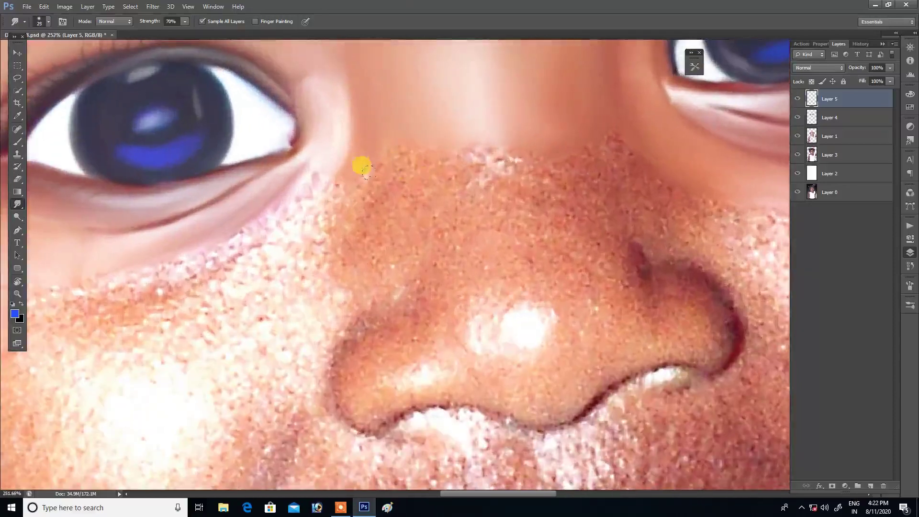
{"action": "left_click_drag", "start_coordinate": [355, 166], "coordinate": [314, 209]}
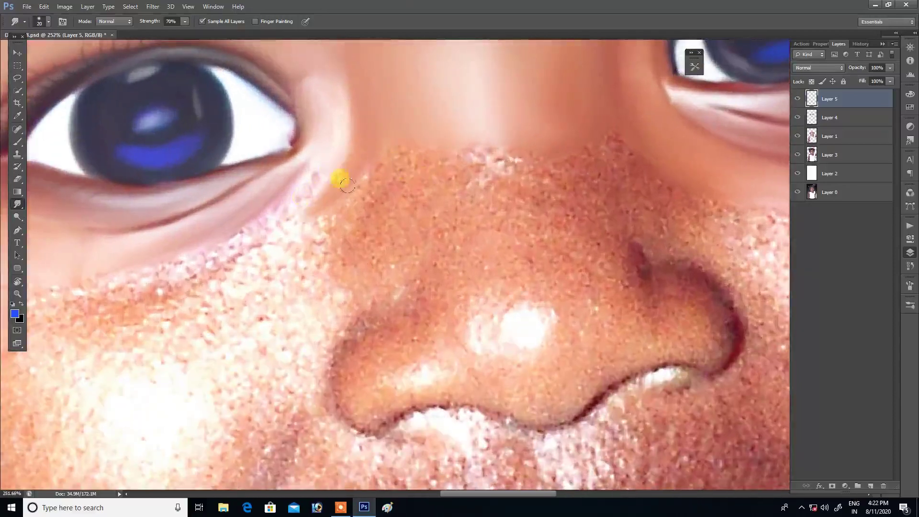
{"action": "scroll", "coordinate": [308, 204], "scroll_direction": "down", "scroll_amount": 5}
{"action": "scroll", "coordinate": [380, 177], "scroll_direction": "up", "scroll_amount": 5}
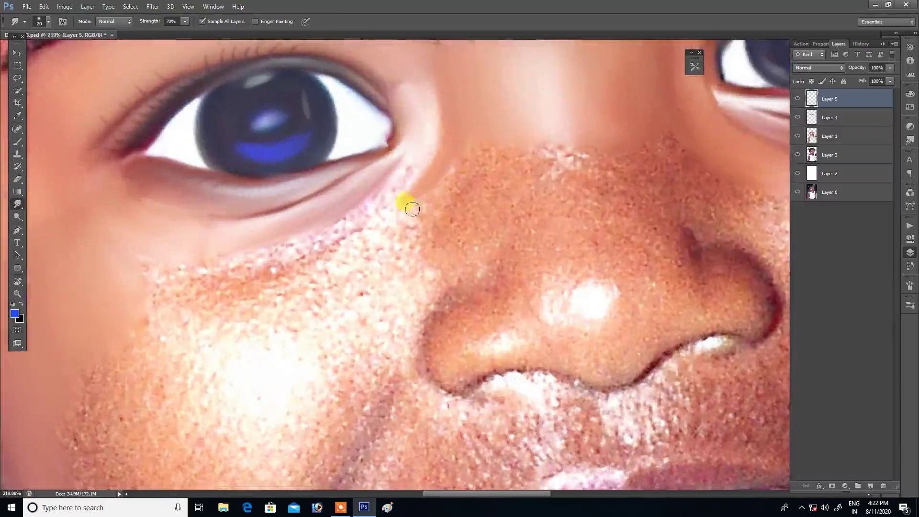
Step: Smooth the freckled skin along the under-eye edge beside the nose bridge
{"action": "mouse_move", "coordinate": [426, 207]}
{"action": "left_mouse_down"}
{"action": "mouse_move", "coordinate": [445, 156]}
{"action": "mouse_move", "coordinate": [412, 209]}
{"action": "left_mouse_up"}
{"action": "scroll", "coordinate": [452, 186], "scroll_direction": "down", "scroll_amount": 5}
{"action": "scroll", "coordinate": [472, 170], "scroll_direction": "up", "scroll_amount": 5}
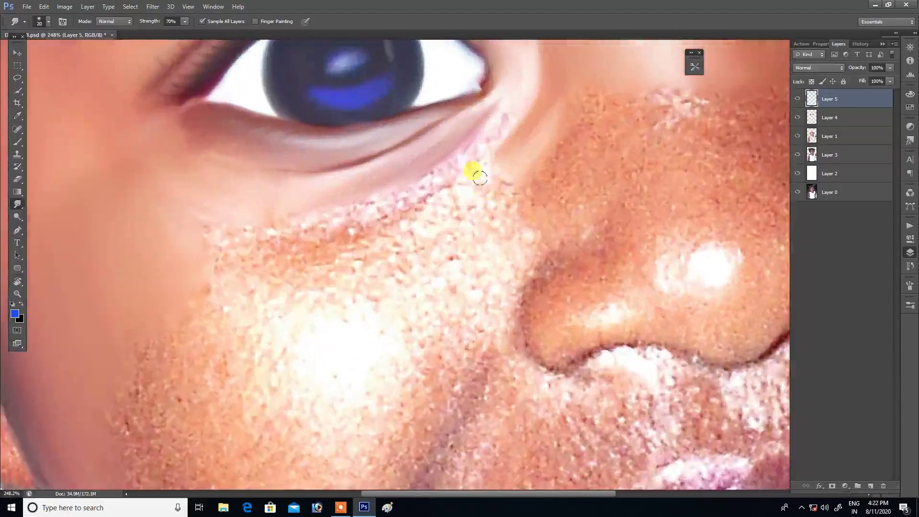
{"action": "mouse_move", "coordinate": [456, 159]}
{"action": "left_mouse_down"}
{"action": "mouse_move", "coordinate": [415, 186]}
{"action": "mouse_move", "coordinate": [526, 127]}
{"action": "left_mouse_up"}
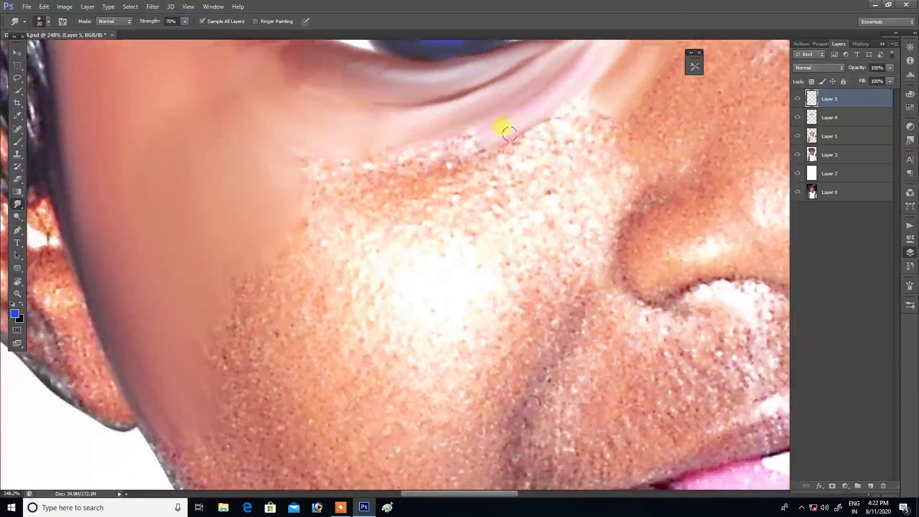
{"action": "left_click_drag", "start_coordinate": [469, 168], "coordinate": [515, 132]}
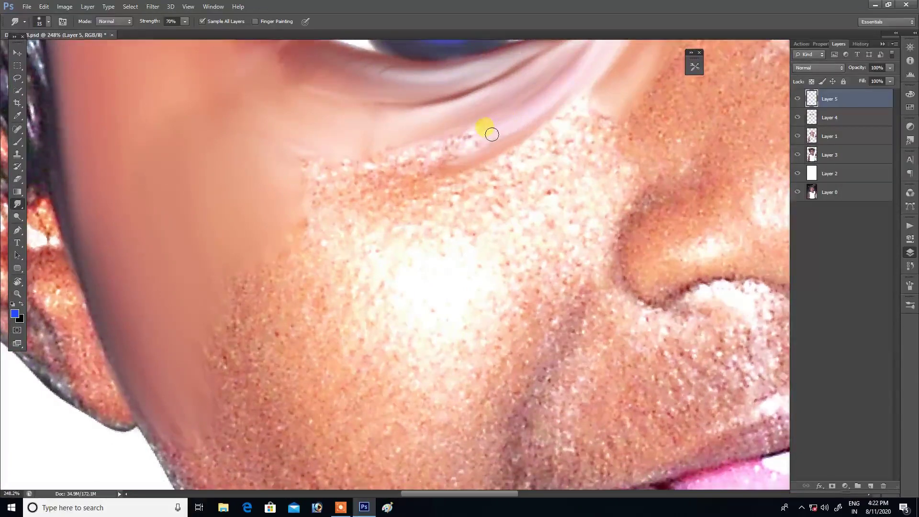
{"action": "left_click_drag", "start_coordinate": [496, 122], "coordinate": [461, 130]}
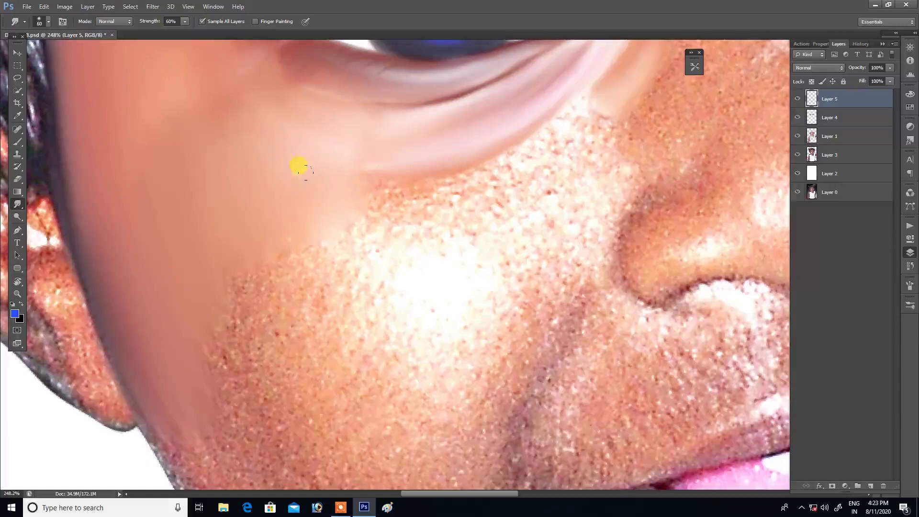
Step: Smudge the cheek freckles down to the jaw, using the Layer 3 selection to protect the edge
{"action": "mouse_move", "coordinate": [254, 226]}
{"action": "left_mouse_down"}
{"action": "mouse_move", "coordinate": [238, 254]}
{"action": "mouse_move", "coordinate": [188, 250]}
{"action": "left_mouse_up"}
{"action": "mouse_move", "coordinate": [249, 289]}
{"action": "left_mouse_down"}
{"action": "mouse_move", "coordinate": [254, 275]}
{"action": "mouse_move", "coordinate": [240, 318]}
{"action": "mouse_move", "coordinate": [179, 273]}
{"action": "mouse_move", "coordinate": [213, 346]}
{"action": "left_mouse_up"}
{"action": "key", "text": "bracketleft"}
{"action": "scroll", "coordinate": [273, 278], "scroll_direction": "down", "scroll_amount": 3}
{"action": "mouse_move", "coordinate": [219, 267]}
{"action": "left_mouse_down"}
{"action": "mouse_move", "coordinate": [247, 261]}
{"action": "mouse_move", "coordinate": [143, 260]}
{"action": "left_mouse_up"}
{"action": "key", "text": "bracketleft"}
{"action": "key", "text": "bracketleft"}
{"action": "left_click", "coordinate": [812, 155], "text": "ctrl"}
{"action": "mouse_move", "coordinate": [189, 257]}
{"action": "left_mouse_down"}
{"action": "mouse_move", "coordinate": [139, 269]}
{"action": "mouse_move", "coordinate": [154, 302]}
{"action": "mouse_move", "coordinate": [108, 228]}
{"action": "mouse_move", "coordinate": [160, 349]}
{"action": "mouse_move", "coordinate": [143, 322]}
{"action": "mouse_move", "coordinate": [150, 334]}
{"action": "mouse_move", "coordinate": [189, 337]}
{"action": "mouse_move", "coordinate": [212, 387]}
{"action": "mouse_move", "coordinate": [182, 357]}
{"action": "mouse_move", "coordinate": [221, 329]}
{"action": "mouse_move", "coordinate": [192, 298]}
{"action": "left_mouse_up"}
{"action": "key", "text": "bracketright"}
{"action": "key", "text": "bracketright"}
{"action": "key", "text": "bracketright"}
{"action": "scroll", "coordinate": [163, 274], "scroll_direction": "down", "scroll_amount": 3}
{"action": "scroll", "coordinate": [163, 273], "scroll_direction": "right", "scroll_amount": 2}
Step: Smudge the lower cheek from the freckled edge down toward the chin and mouth corner
{"action": "key", "text": "bracketleft"}
{"action": "key", "text": "bracketleft"}
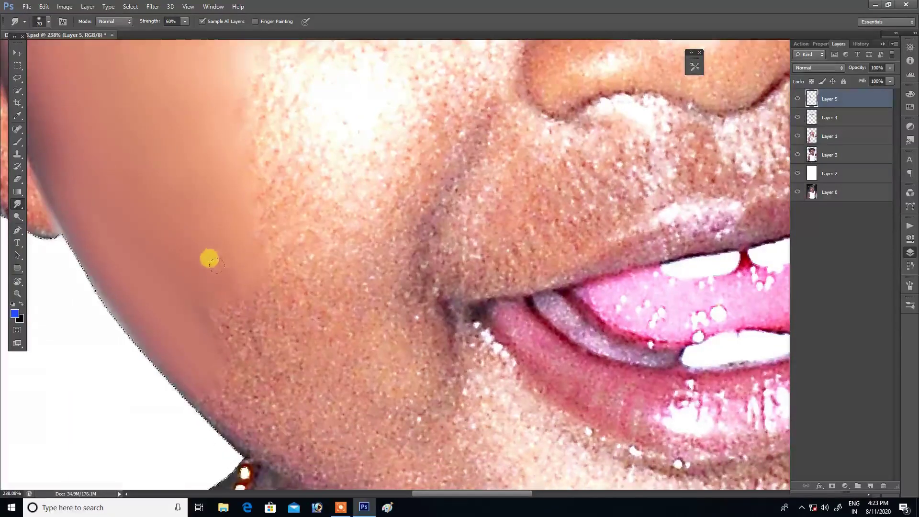
{"action": "key", "text": "bracketright"}
{"action": "key", "text": "bracketright"}
{"action": "mouse_move", "coordinate": [191, 267]}
{"action": "left_mouse_down"}
{"action": "mouse_move", "coordinate": [274, 287]}
{"action": "mouse_move", "coordinate": [260, 314]}
{"action": "mouse_move", "coordinate": [223, 314]}
{"action": "mouse_move", "coordinate": [255, 328]}
{"action": "mouse_move", "coordinate": [213, 296]}
{"action": "mouse_move", "coordinate": [178, 238]}
{"action": "left_mouse_up"}
{"action": "key", "text": "bracketleft"}
{"action": "key", "text": "bracketleft"}
{"action": "key", "text": "bracketright"}
{"action": "mouse_move", "coordinate": [230, 220]}
{"action": "left_mouse_down"}
{"action": "mouse_move", "coordinate": [221, 205]}
{"action": "mouse_move", "coordinate": [230, 234]}
{"action": "left_mouse_up"}
{"action": "mouse_move", "coordinate": [217, 283]}
{"action": "left_mouse_down"}
{"action": "mouse_move", "coordinate": [232, 285]}
{"action": "mouse_move", "coordinate": [222, 330]}
{"action": "mouse_move", "coordinate": [199, 324]}
{"action": "left_mouse_up"}
{"action": "mouse_move", "coordinate": [219, 260]}
{"action": "left_mouse_down"}
{"action": "mouse_move", "coordinate": [297, 217]}
{"action": "mouse_move", "coordinate": [288, 199]}
{"action": "mouse_move", "coordinate": [339, 220]}
{"action": "mouse_move", "coordinate": [330, 274]}
{"action": "mouse_move", "coordinate": [304, 253]}
{"action": "mouse_move", "coordinate": [273, 261]}
{"action": "mouse_move", "coordinate": [250, 236]}
{"action": "mouse_move", "coordinate": [323, 276]}
{"action": "mouse_move", "coordinate": [315, 264]}
{"action": "mouse_move", "coordinate": [275, 272]}
{"action": "mouse_move", "coordinate": [308, 320]}
{"action": "mouse_move", "coordinate": [303, 387]}
{"action": "left_mouse_up"}
{"action": "scroll", "coordinate": [335, 349], "scroll_direction": "down", "scroll_amount": 5}
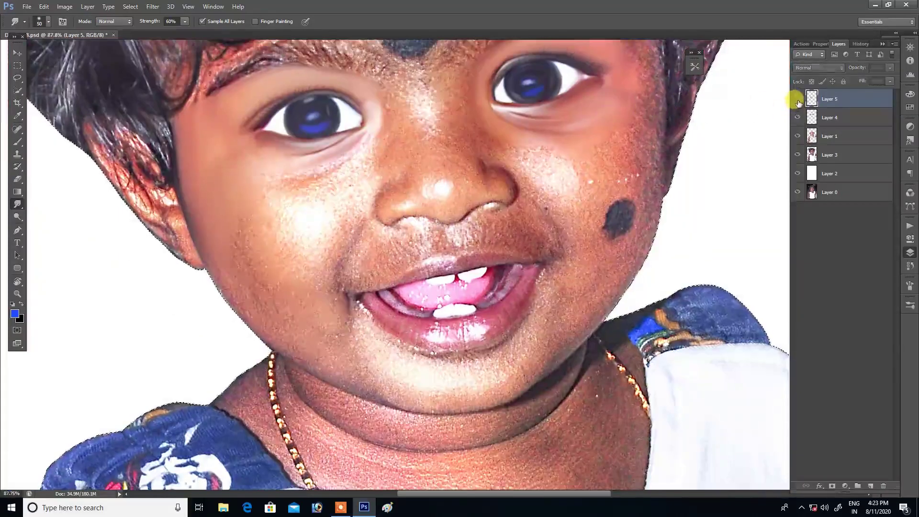
Step: Tilt the view around the eye and soften the under-eye crease with a larger brush
{"action": "scroll", "coordinate": [314, 178], "scroll_direction": "up", "scroll_amount": 5}
{"action": "mouse_move", "coordinate": [365, 195]}
{"action": "left_mouse_down"}
{"action": "mouse_move", "coordinate": [529, 220]}
{"action": "mouse_move", "coordinate": [555, 204]}
{"action": "left_mouse_up"}
{"action": "key", "text": "r"}
{"action": "left_click_drag", "start_coordinate": [583, 162], "coordinate": [471, 180]}
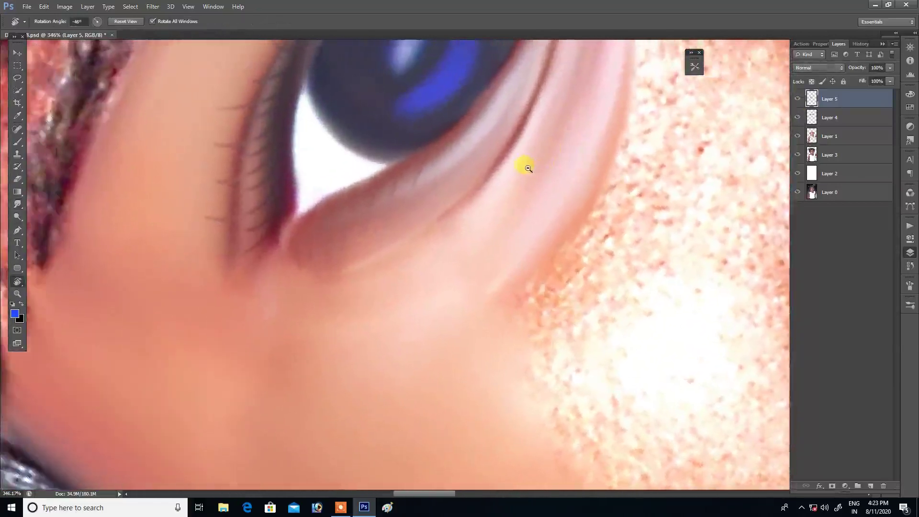
{"action": "key", "text": "r"}
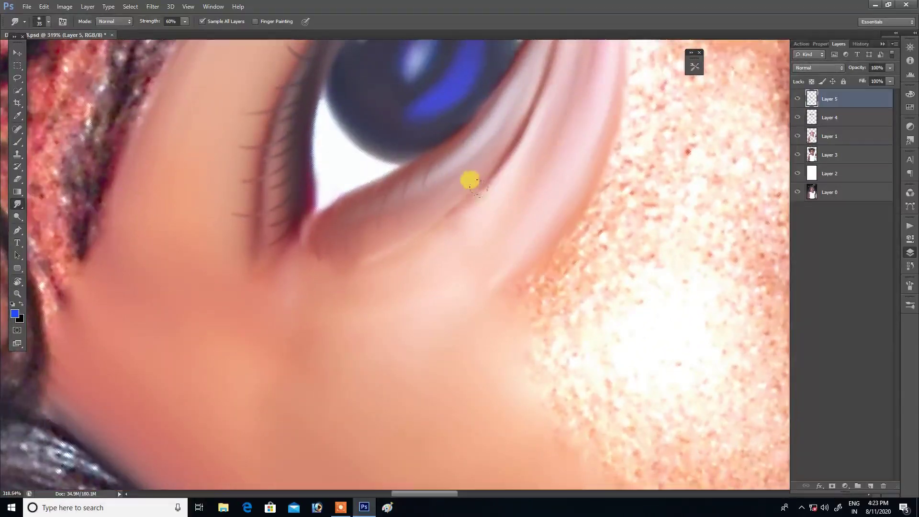
{"action": "key", "text": "bracketright"}
{"action": "left_click_drag", "start_coordinate": [477, 171], "coordinate": [413, 238]}
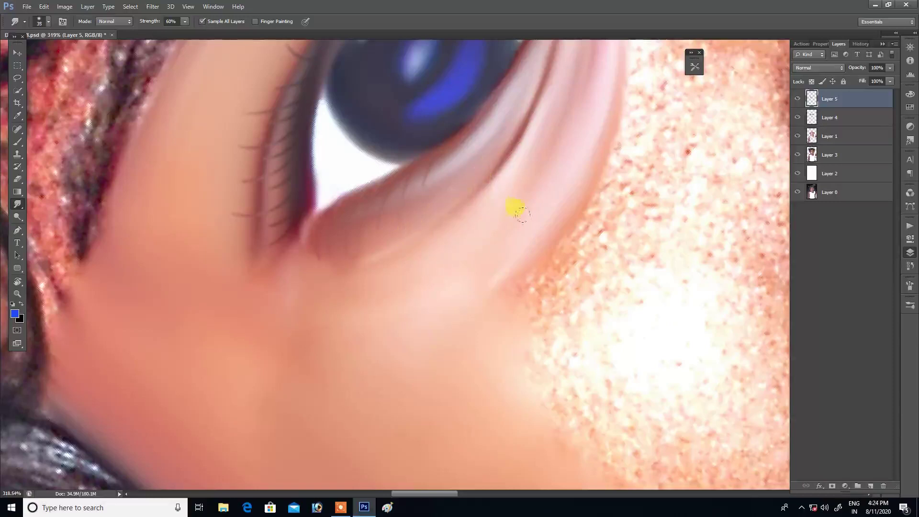
Step: Blend the under-eye crease edge into the cheek, then rotate the view upright
{"action": "left_click_drag", "start_coordinate": [588, 236], "coordinate": [440, 261]}
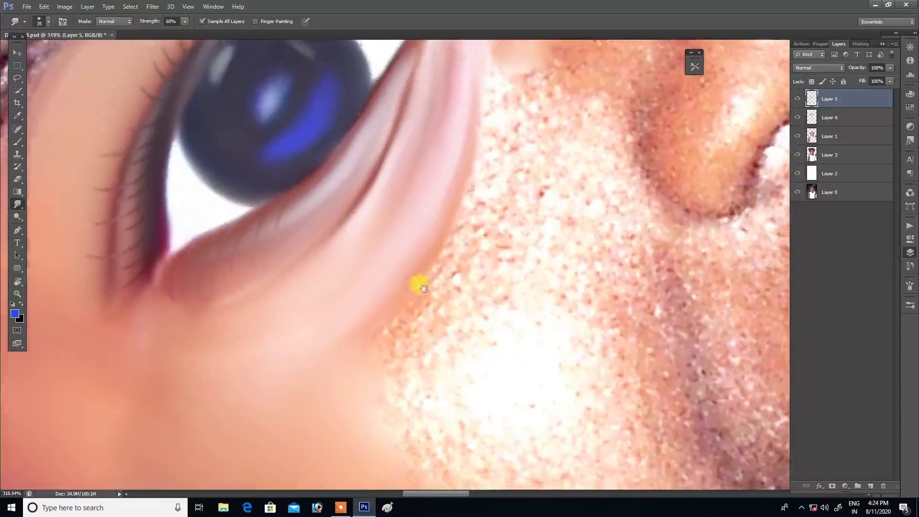
{"action": "key", "text": "bracketleft"}
{"action": "left_click_drag", "start_coordinate": [392, 304], "coordinate": [387, 306]}
{"action": "left_click_drag", "start_coordinate": [439, 224], "coordinate": [370, 322]}
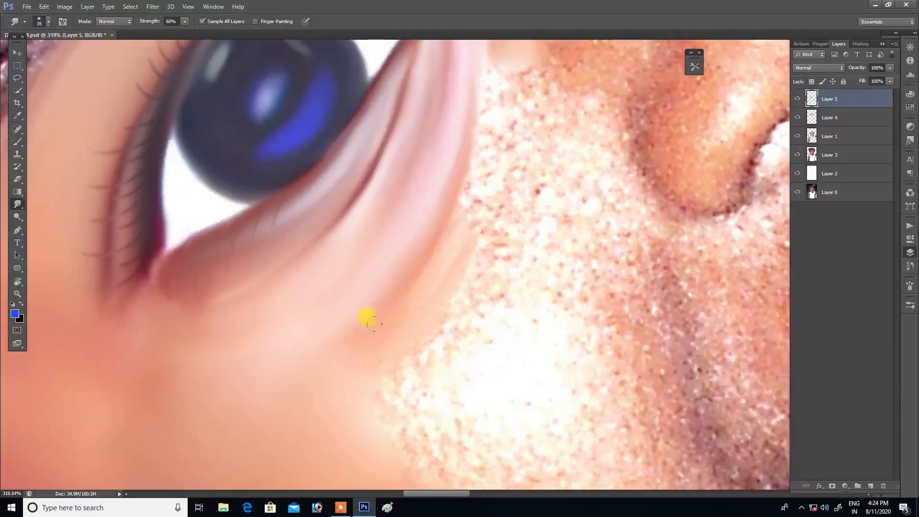
{"action": "scroll", "coordinate": [380, 300], "scroll_direction": "up", "scroll_amount": 3}
{"action": "key", "text": "bracketleft"}
{"action": "mouse_move", "coordinate": [449, 286]}
{"action": "left_mouse_down"}
{"action": "mouse_move", "coordinate": [469, 119]}
{"action": "mouse_move", "coordinate": [449, 254]}
{"action": "mouse_move", "coordinate": [416, 327]}
{"action": "left_mouse_up"}
{"action": "scroll", "coordinate": [439, 295], "scroll_direction": "down", "scroll_amount": 5}
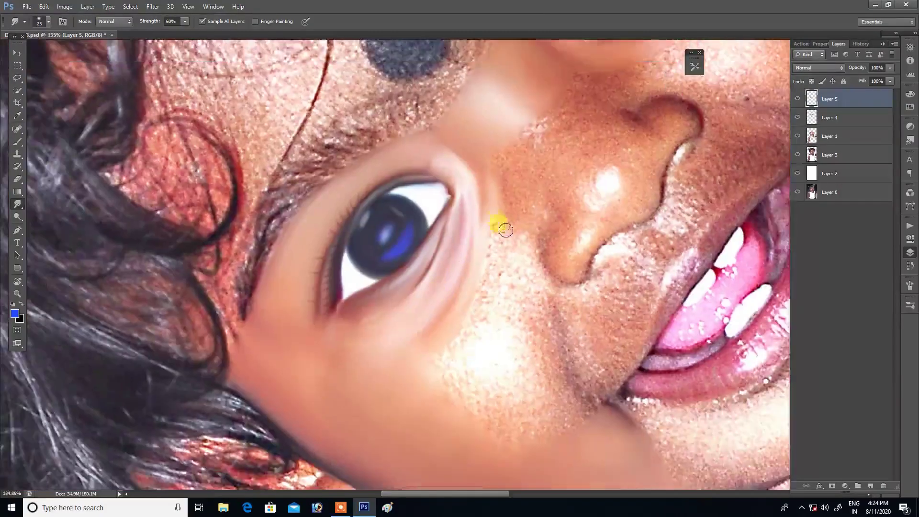
{"action": "key", "text": "r"}
{"action": "mouse_move", "coordinate": [523, 205]}
{"action": "left_mouse_down"}
{"action": "mouse_move", "coordinate": [595, 277]}
{"action": "mouse_move", "coordinate": [507, 250]}
{"action": "mouse_move", "coordinate": [427, 259]}
{"action": "left_mouse_up"}
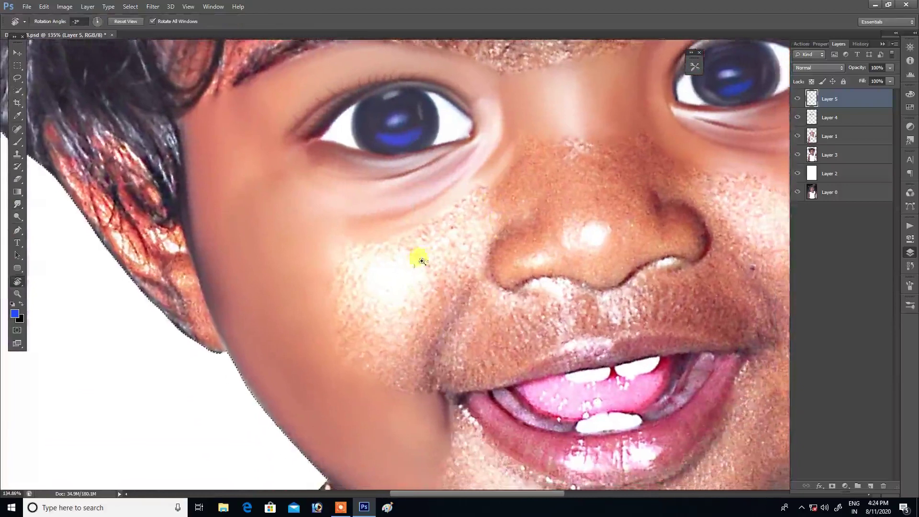
Step: Smudge the speckled cheek patch up toward the eye and down the lower cheek
{"action": "scroll", "coordinate": [428, 259], "scroll_direction": "up", "scroll_amount": 3}
{"action": "left_click_drag", "start_coordinate": [332, 269], "coordinate": [312, 263]}
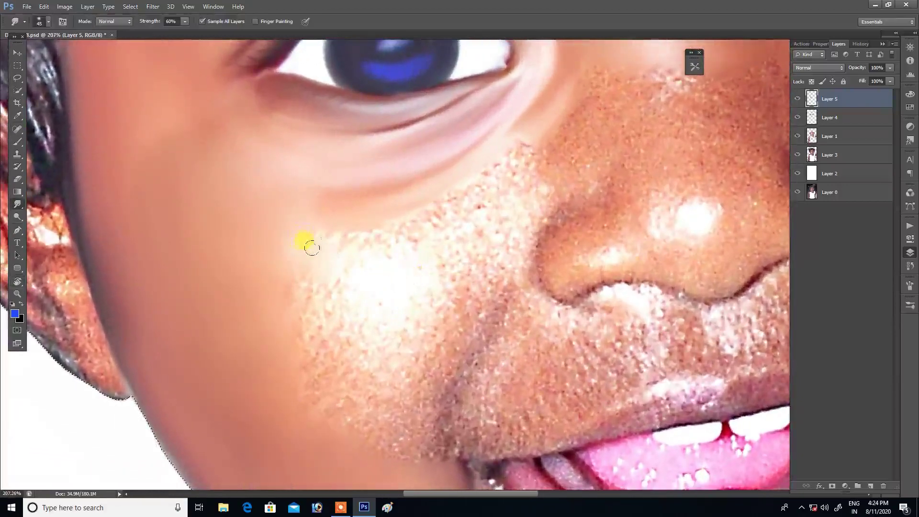
{"action": "left_click_drag", "start_coordinate": [295, 251], "coordinate": [279, 236]}
{"action": "key", "text": "]"}
{"action": "left_click_drag", "start_coordinate": [270, 277], "coordinate": [275, 299]}
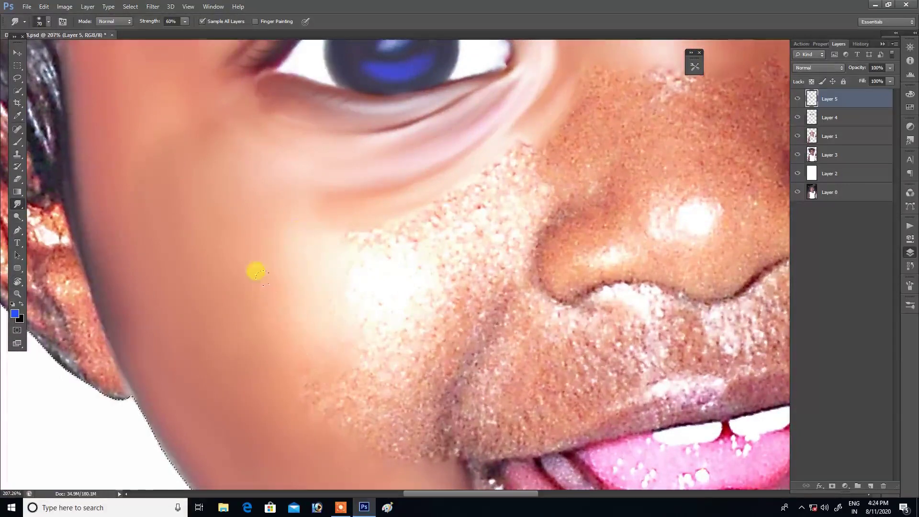
{"action": "scroll", "coordinate": [268, 287], "scroll_direction": "down", "scroll_amount": 1}
{"action": "mouse_move", "coordinate": [294, 344]}
{"action": "left_mouse_down"}
{"action": "mouse_move", "coordinate": [300, 332]}
{"action": "mouse_move", "coordinate": [338, 376]}
{"action": "mouse_move", "coordinate": [367, 384]}
{"action": "mouse_move", "coordinate": [389, 408]}
{"action": "mouse_move", "coordinate": [340, 364]}
{"action": "mouse_move", "coordinate": [304, 312]}
{"action": "mouse_move", "coordinate": [367, 338]}
{"action": "left_mouse_up"}
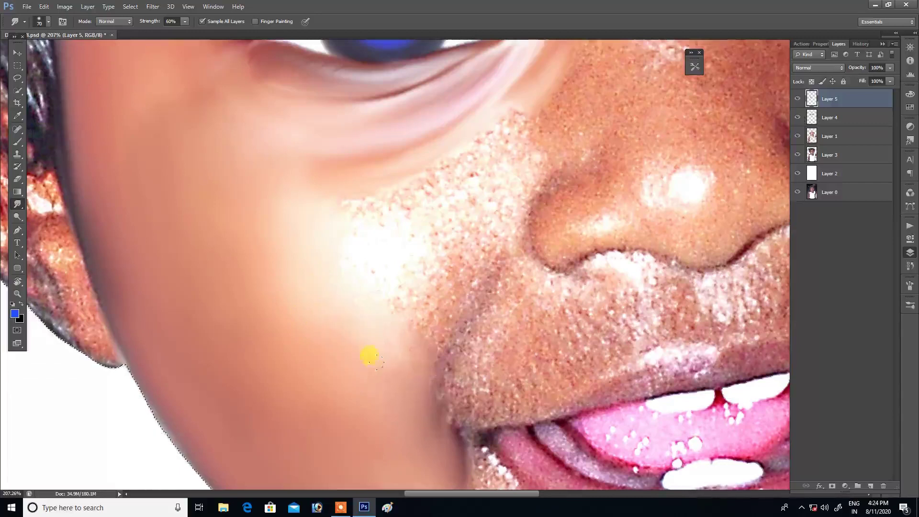
Step: With a halved brush, smooth the speckled cheek beside the nose and along its edge
{"action": "key", "text": "ctrl+0"}
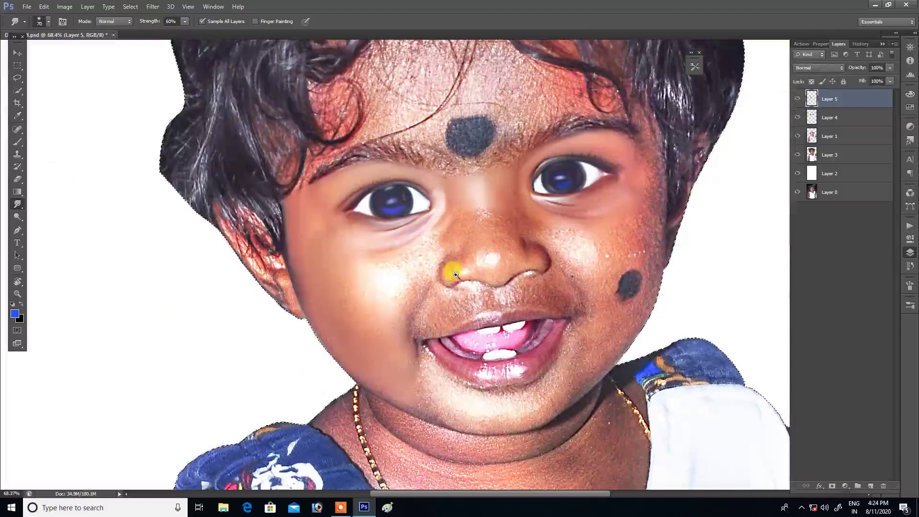
{"action": "scroll", "coordinate": [445, 268], "scroll_direction": "up", "scroll_amount": 3}
{"action": "scroll", "coordinate": [435, 287], "scroll_direction": "up", "scroll_amount": 3}
{"action": "key", "text": "bracketleft"}
{"action": "key", "text": "bracketleft"}
{"action": "key", "text": "bracketleft"}
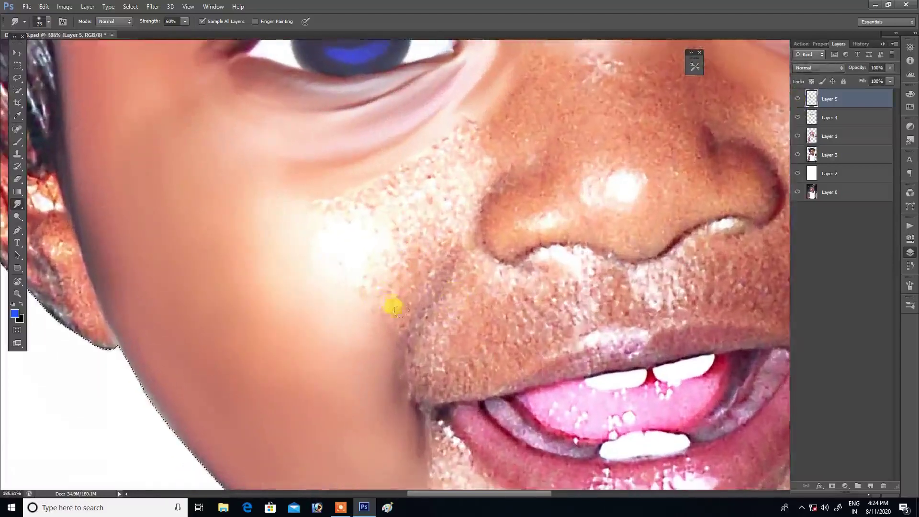
{"action": "scroll", "coordinate": [397, 313], "scroll_direction": "up", "scroll_amount": 2}
{"action": "left_click_drag", "start_coordinate": [415, 246], "coordinate": [374, 201]}
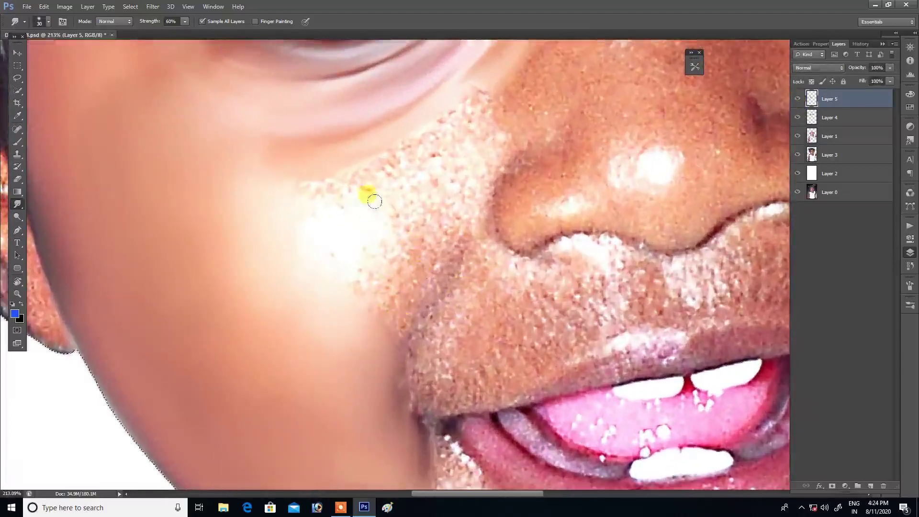
{"action": "mouse_move", "coordinate": [374, 157]}
{"action": "left_mouse_down"}
{"action": "mouse_move", "coordinate": [412, 123]}
{"action": "mouse_move", "coordinate": [421, 162]}
{"action": "left_mouse_up"}
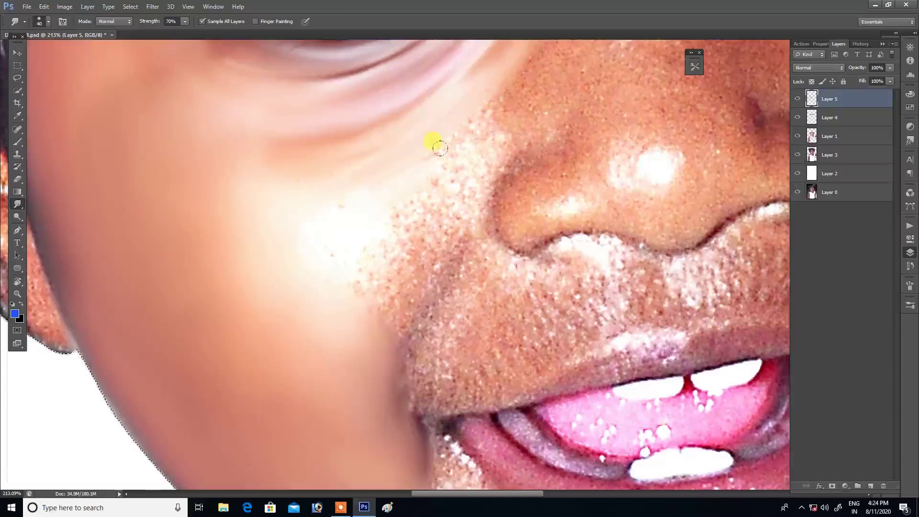
{"action": "mouse_move", "coordinate": [484, 149]}
{"action": "left_mouse_down"}
{"action": "mouse_move", "coordinate": [486, 127]}
{"action": "mouse_move", "coordinate": [462, 143]}
{"action": "left_mouse_up"}
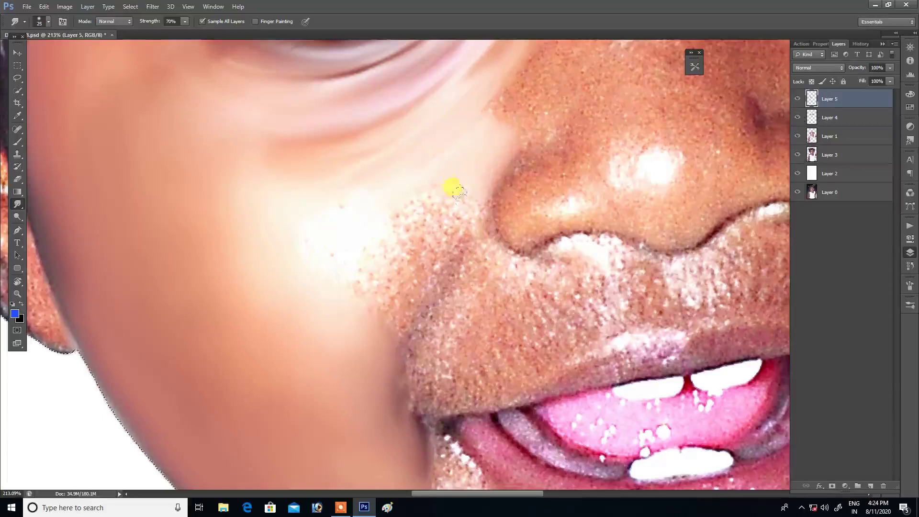
{"action": "left_click_drag", "start_coordinate": [454, 264], "coordinate": [466, 202]}
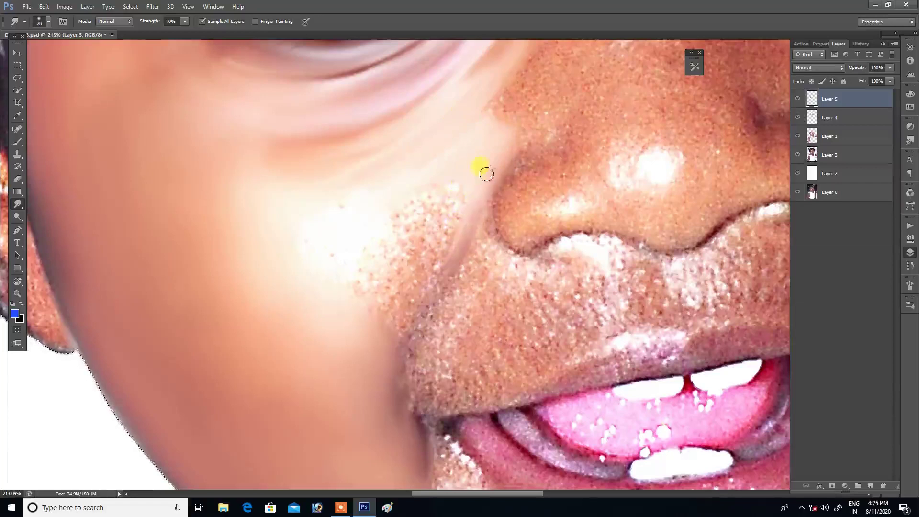
{"action": "mouse_move", "coordinate": [433, 250]}
{"action": "left_mouse_down"}
{"action": "mouse_move", "coordinate": [437, 235]}
{"action": "mouse_move", "coordinate": [436, 247]}
{"action": "left_mouse_up"}
{"action": "left_click_drag", "start_coordinate": [442, 209], "coordinate": [435, 242]}
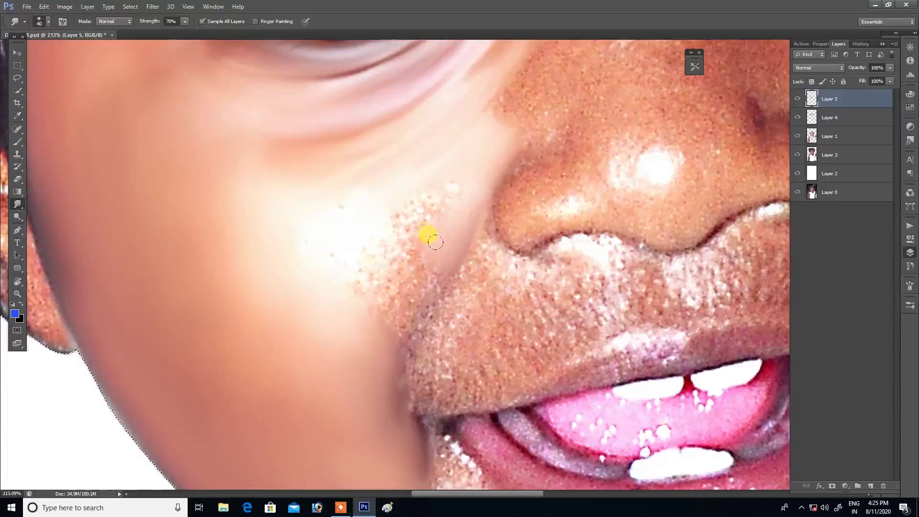
{"action": "left_click_drag", "start_coordinate": [448, 194], "coordinate": [378, 213]}
{"action": "mouse_move", "coordinate": [429, 170]}
{"action": "left_mouse_down"}
{"action": "mouse_move", "coordinate": [391, 221]}
{"action": "mouse_move", "coordinate": [408, 242]}
{"action": "left_mouse_up"}
Step: Even out the cheek around the strokes and smear away the small red spot
{"action": "key", "text": "ctrl+0"}
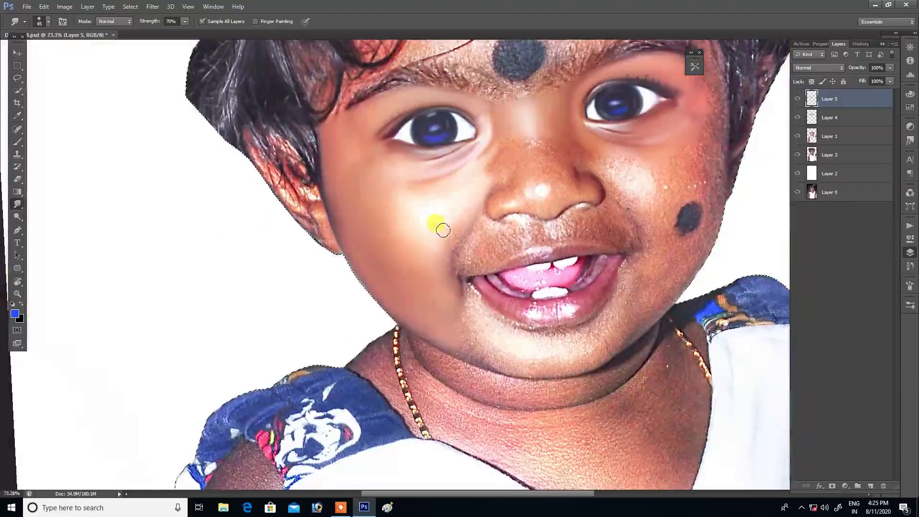
{"action": "scroll", "coordinate": [452, 205], "scroll_direction": "up", "scroll_amount": 5}
{"action": "key", "text": "]"}
{"action": "mouse_move", "coordinate": [421, 269]}
{"action": "left_mouse_down"}
{"action": "mouse_move", "coordinate": [406, 261]}
{"action": "mouse_move", "coordinate": [396, 269]}
{"action": "mouse_move", "coordinate": [428, 255]}
{"action": "mouse_move", "coordinate": [399, 259]}
{"action": "mouse_move", "coordinate": [440, 253]}
{"action": "mouse_move", "coordinate": [443, 243]}
{"action": "mouse_move", "coordinate": [463, 268]}
{"action": "mouse_move", "coordinate": [449, 285]}
{"action": "left_mouse_up"}
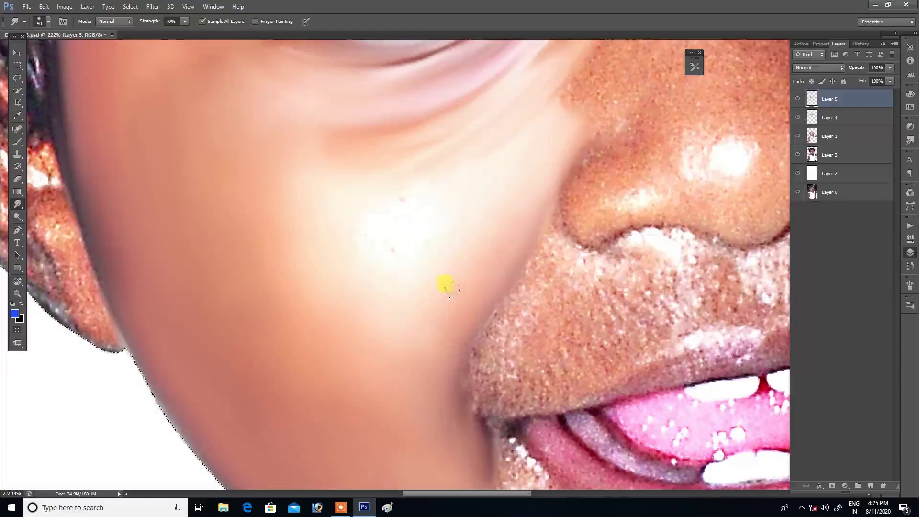
{"action": "mouse_move", "coordinate": [475, 193]}
{"action": "left_mouse_down"}
{"action": "mouse_move", "coordinate": [407, 195]}
{"action": "mouse_move", "coordinate": [345, 222]}
{"action": "left_mouse_up"}
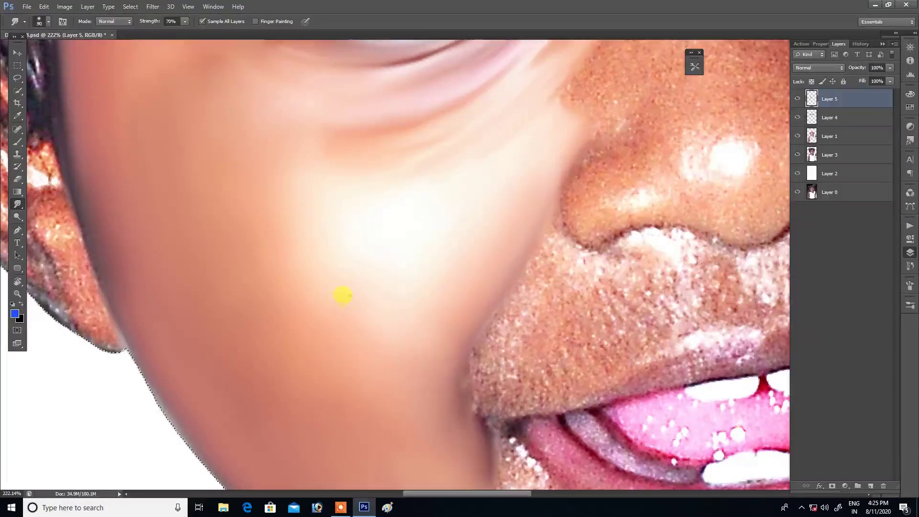
{"action": "left_click_drag", "start_coordinate": [286, 298], "coordinate": [355, 364]}
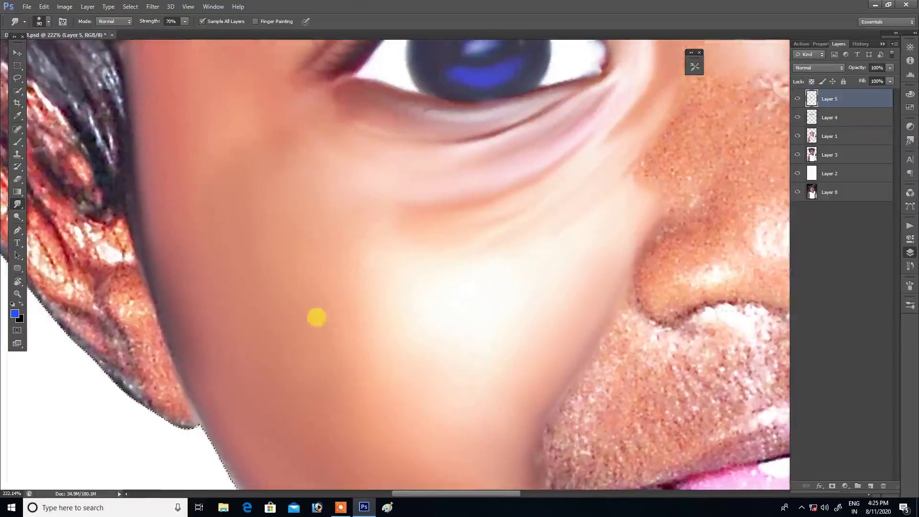
Step: Smooth the speckled skin above the upper lip, widening the area leftward
{"action": "scroll", "coordinate": [316, 290], "scroll_direction": "down", "scroll_amount": 3}
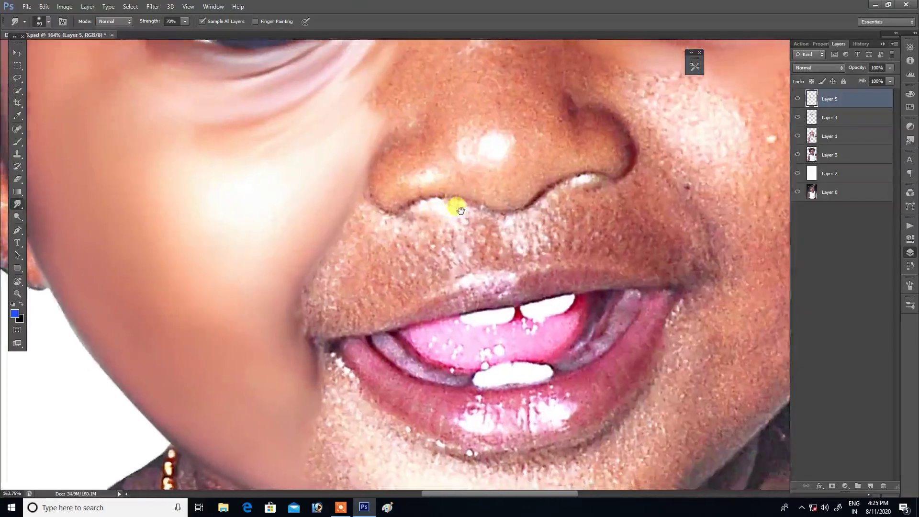
{"action": "scroll", "coordinate": [447, 262], "scroll_direction": "up", "scroll_amount": 1}
{"action": "scroll", "coordinate": [466, 274], "scroll_direction": "up", "scroll_amount": 2}
{"action": "scroll", "coordinate": [470, 263], "scroll_direction": "up", "scroll_amount": 1}
{"action": "key", "text": "bracketleft"}
{"action": "key", "text": "bracketleft"}
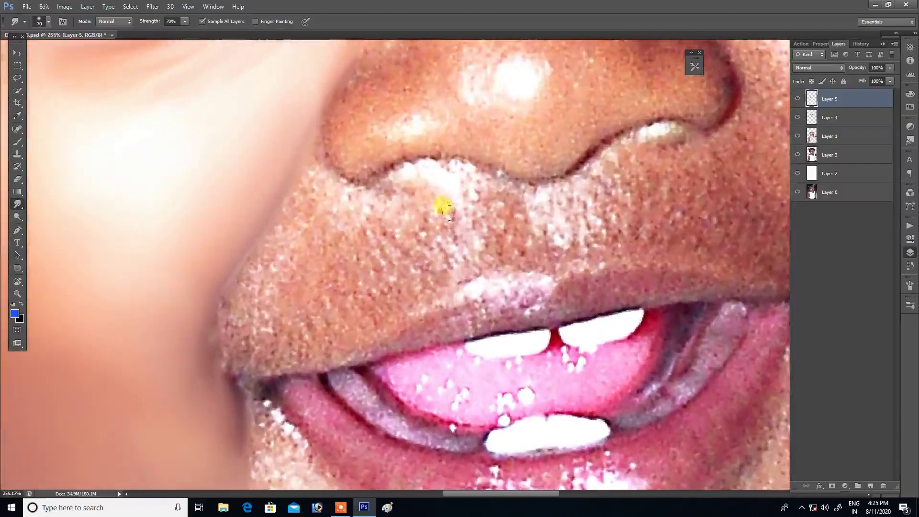
{"action": "left_click_drag", "start_coordinate": [493, 201], "coordinate": [533, 226]}
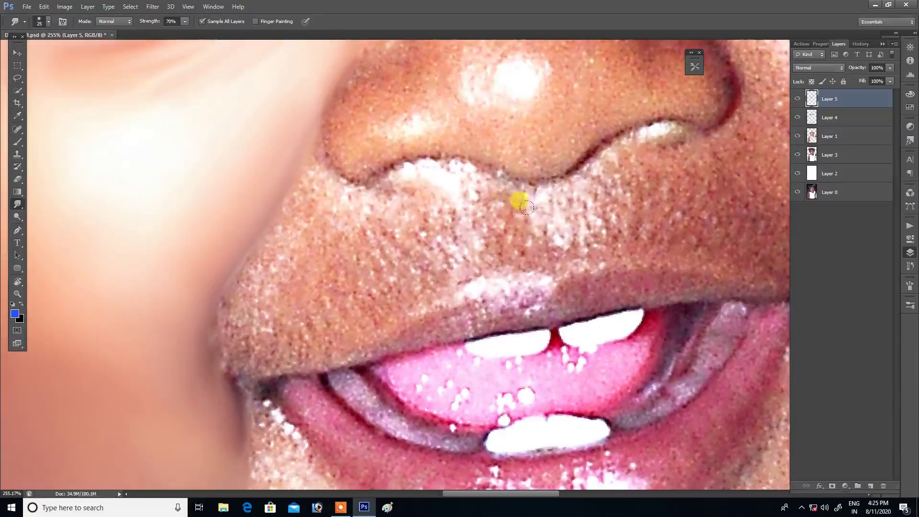
{"action": "key", "text": "bracketleft"}
{"action": "key", "text": "bracketright"}
{"action": "mouse_move", "coordinate": [484, 203]}
{"action": "left_mouse_down"}
{"action": "mouse_move", "coordinate": [494, 189]}
{"action": "mouse_move", "coordinate": [506, 244]}
{"action": "mouse_move", "coordinate": [474, 215]}
{"action": "left_mouse_up"}
{"action": "key", "text": "bracketright"}
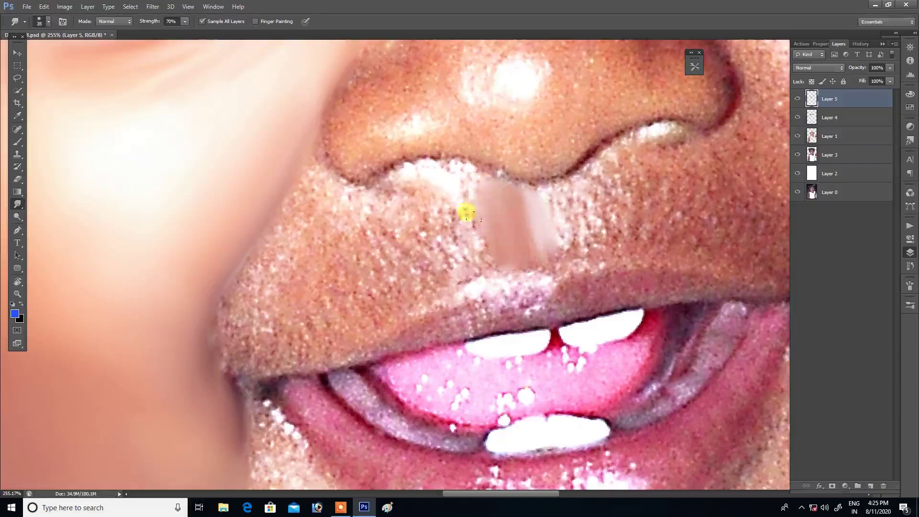
{"action": "mouse_move", "coordinate": [457, 183]}
{"action": "left_mouse_down"}
{"action": "mouse_move", "coordinate": [479, 248]}
{"action": "mouse_move", "coordinate": [464, 230]}
{"action": "mouse_move", "coordinate": [513, 219]}
{"action": "left_mouse_up"}
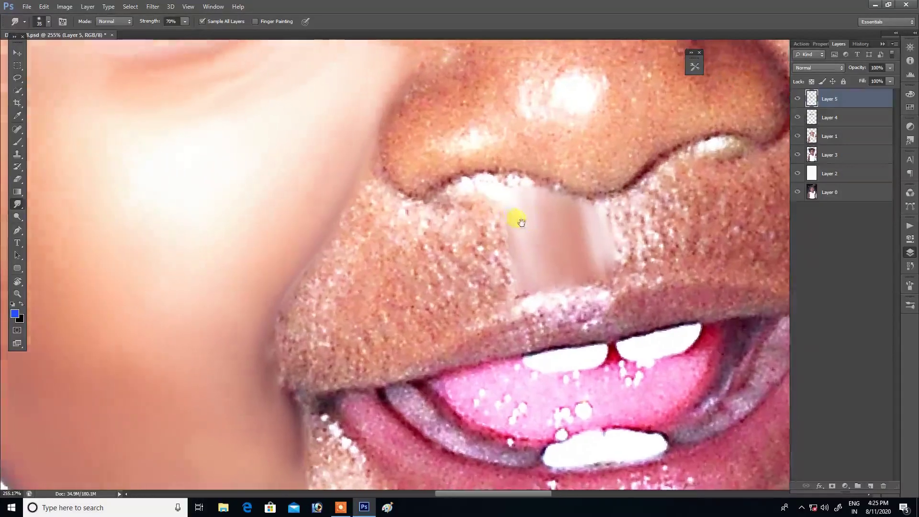
{"action": "mouse_move", "coordinate": [420, 203]}
{"action": "left_mouse_down"}
{"action": "mouse_move", "coordinate": [445, 202]}
{"action": "mouse_move", "coordinate": [483, 239]}
{"action": "mouse_move", "coordinate": [491, 274]}
{"action": "mouse_move", "coordinate": [482, 226]}
{"action": "left_mouse_up"}
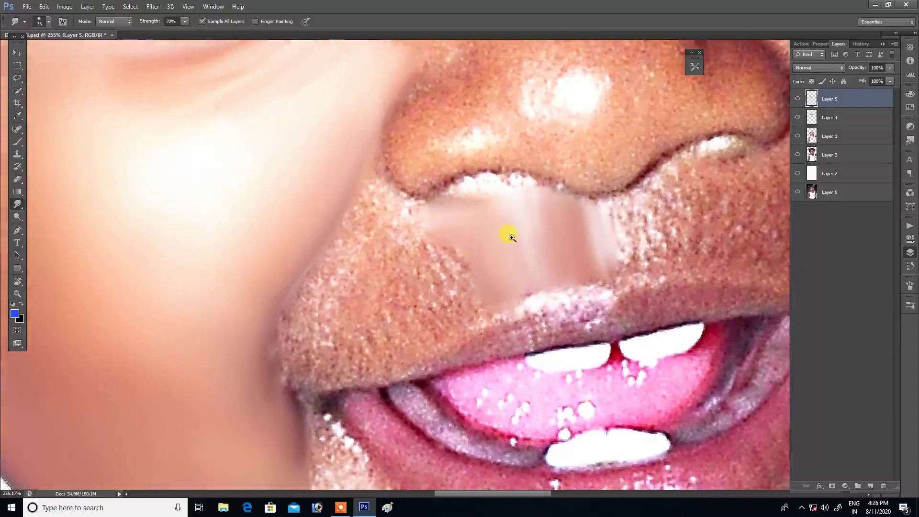
Step: Soften the skin near the lip corner while fine-tuning the brush size
{"action": "scroll", "coordinate": [511, 236], "scroll_direction": "down", "scroll_amount": 5}
{"action": "scroll", "coordinate": [512, 218], "scroll_direction": "up", "scroll_amount": 4}
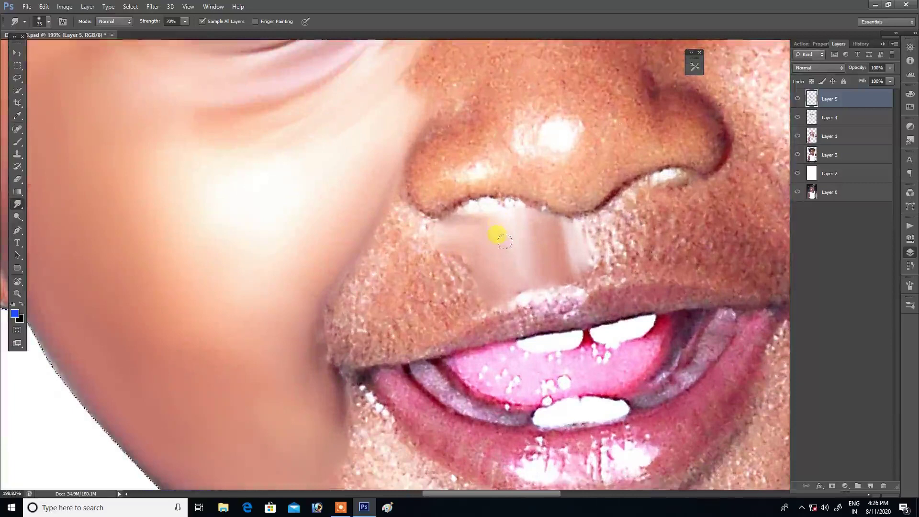
{"action": "scroll", "coordinate": [508, 258], "scroll_direction": "up", "scroll_amount": 2}
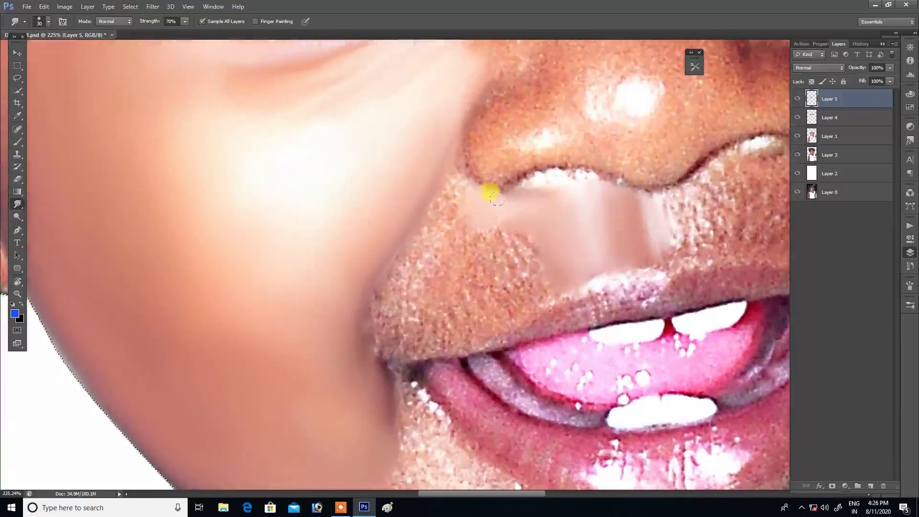
{"action": "mouse_move", "coordinate": [496, 200]}
{"action": "left_mouse_down"}
{"action": "mouse_move", "coordinate": [465, 193]}
{"action": "mouse_move", "coordinate": [454, 178]}
{"action": "mouse_move", "coordinate": [438, 207]}
{"action": "mouse_move", "coordinate": [455, 194]}
{"action": "mouse_move", "coordinate": [444, 215]}
{"action": "mouse_move", "coordinate": [433, 191]}
{"action": "mouse_move", "coordinate": [418, 208]}
{"action": "mouse_move", "coordinate": [443, 203]}
{"action": "mouse_move", "coordinate": [403, 258]}
{"action": "mouse_move", "coordinate": [412, 228]}
{"action": "mouse_move", "coordinate": [383, 260]}
{"action": "mouse_move", "coordinate": [414, 230]}
{"action": "mouse_move", "coordinate": [373, 281]}
{"action": "mouse_move", "coordinate": [365, 311]}
{"action": "mouse_move", "coordinate": [365, 297]}
{"action": "mouse_move", "coordinate": [373, 345]}
{"action": "mouse_move", "coordinate": [369, 281]}
{"action": "mouse_move", "coordinate": [412, 221]}
{"action": "mouse_move", "coordinate": [498, 229]}
{"action": "mouse_move", "coordinate": [463, 260]}
{"action": "mouse_move", "coordinate": [456, 211]}
{"action": "mouse_move", "coordinate": [513, 205]}
{"action": "mouse_move", "coordinate": [465, 168]}
{"action": "mouse_move", "coordinate": [483, 209]}
{"action": "mouse_move", "coordinate": [490, 193]}
{"action": "mouse_move", "coordinate": [479, 201]}
{"action": "mouse_move", "coordinate": [470, 165]}
{"action": "left_mouse_up"}
{"action": "key", "text": "bracketleft"}
{"action": "key", "text": "bracketright"}
{"action": "key", "text": "bracketleft"}
{"action": "key", "text": "bracketleft"}
{"action": "key", "text": "bracketright"}
Step: Zoom in on the mouth and smooth the textured skin above the lip and at its corner
{"action": "key", "text": "ctrl+0"}
{"action": "key", "text": "bracketright"}
{"action": "key", "text": "bracketright"}
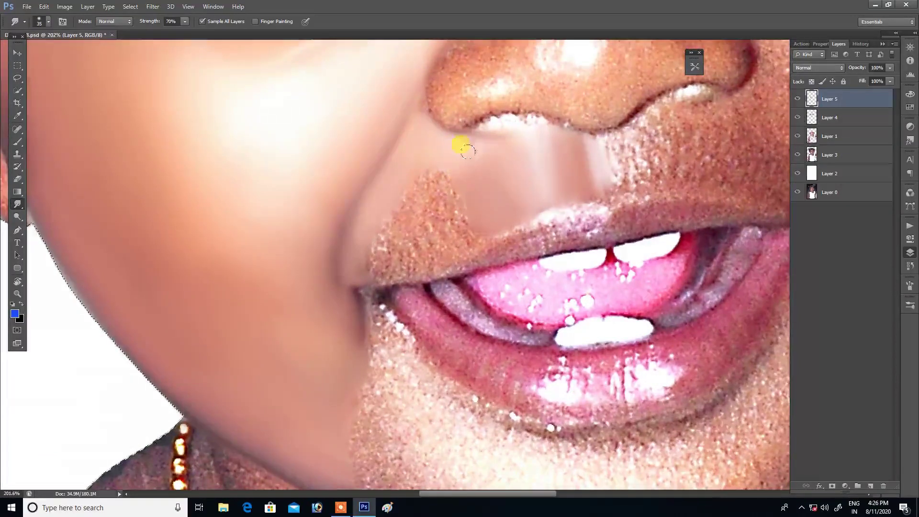
{"action": "mouse_move", "coordinate": [461, 174]}
{"action": "left_mouse_down"}
{"action": "mouse_move", "coordinate": [486, 225]}
{"action": "mouse_move", "coordinate": [459, 201]}
{"action": "mouse_move", "coordinate": [450, 177]}
{"action": "left_mouse_up"}
{"action": "key", "text": "bracketright"}
{"action": "key", "text": "bracketright"}
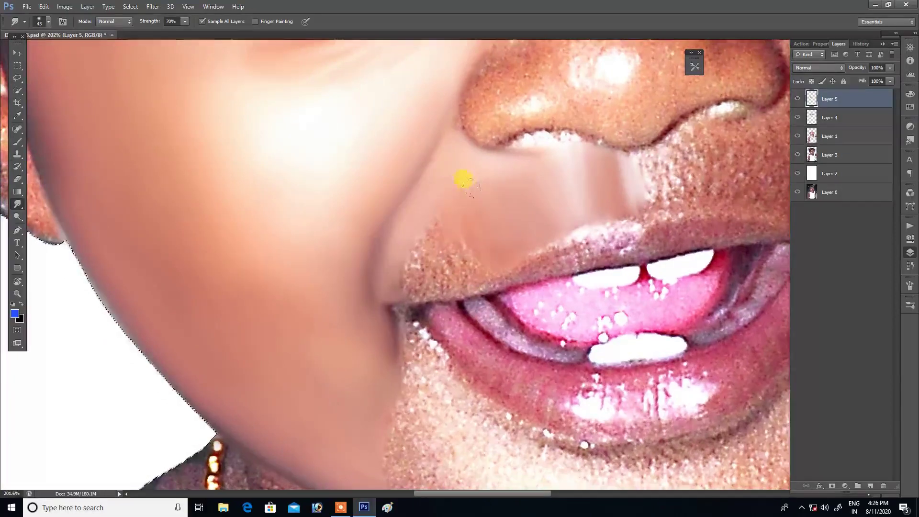
{"action": "left_click_drag", "start_coordinate": [498, 170], "coordinate": [412, 208]}
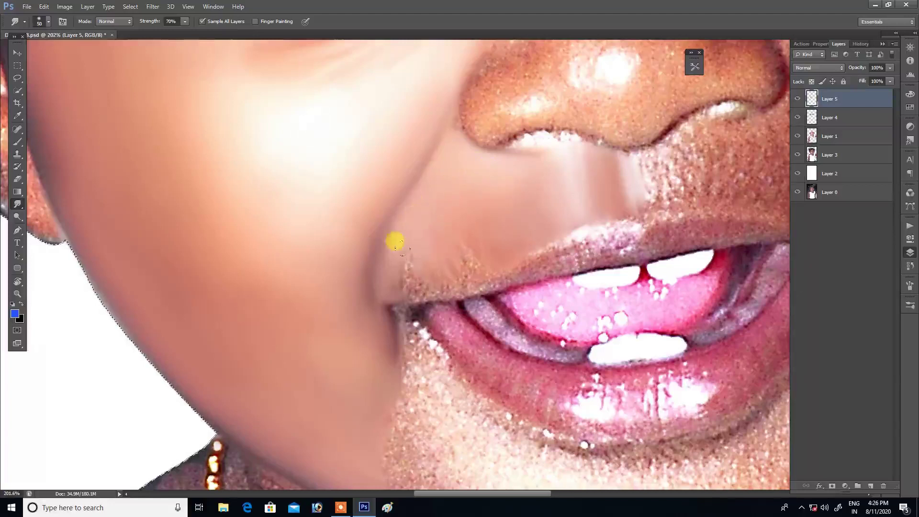
{"action": "mouse_move", "coordinate": [390, 242]}
{"action": "left_mouse_down"}
{"action": "mouse_move", "coordinate": [463, 226]}
{"action": "mouse_move", "coordinate": [441, 246]}
{"action": "mouse_move", "coordinate": [405, 250]}
{"action": "mouse_move", "coordinate": [390, 263]}
{"action": "mouse_move", "coordinate": [383, 257]}
{"action": "mouse_move", "coordinate": [404, 243]}
{"action": "mouse_move", "coordinate": [382, 238]}
{"action": "mouse_move", "coordinate": [390, 201]}
{"action": "mouse_move", "coordinate": [406, 205]}
{"action": "mouse_move", "coordinate": [398, 234]}
{"action": "mouse_move", "coordinate": [403, 212]}
{"action": "left_mouse_up"}
{"action": "key", "text": "bracketleft"}
{"action": "key", "text": "bracketleft"}
{"action": "key", "text": "bracketleft"}
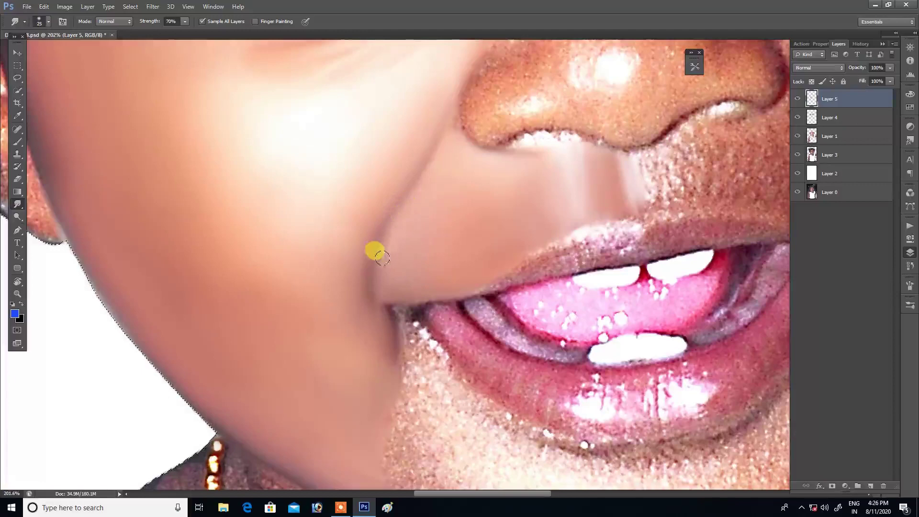
{"action": "key", "text": "ctrl+0"}
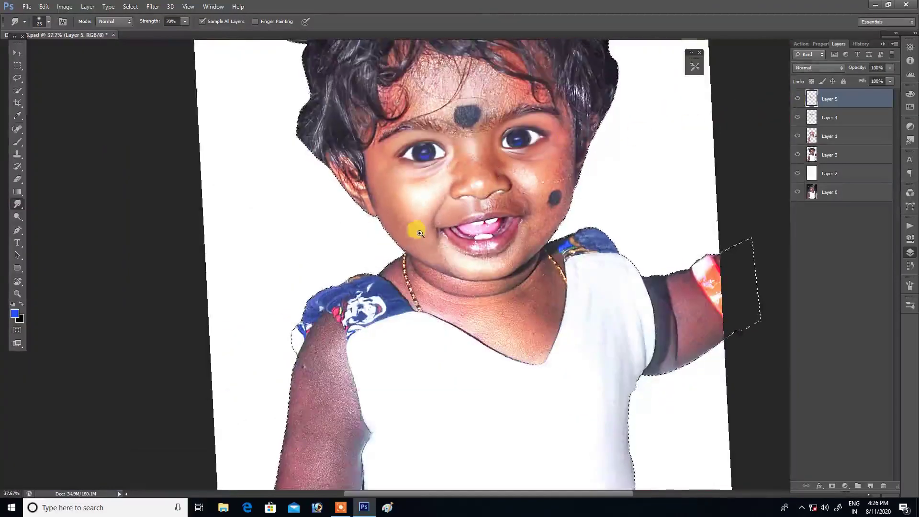
Step: Smudge the cheek crease at 40% strength, from the mouth corner up toward the nose
{"action": "scroll", "coordinate": [410, 225], "scroll_direction": "up", "scroll_amount": 5}
{"action": "scroll", "coordinate": [455, 240], "scroll_direction": "up", "scroll_amount": 3}
{"action": "key", "text": "bracketright"}
{"action": "key", "text": "bracketright"}
{"action": "key", "text": "bracketright"}
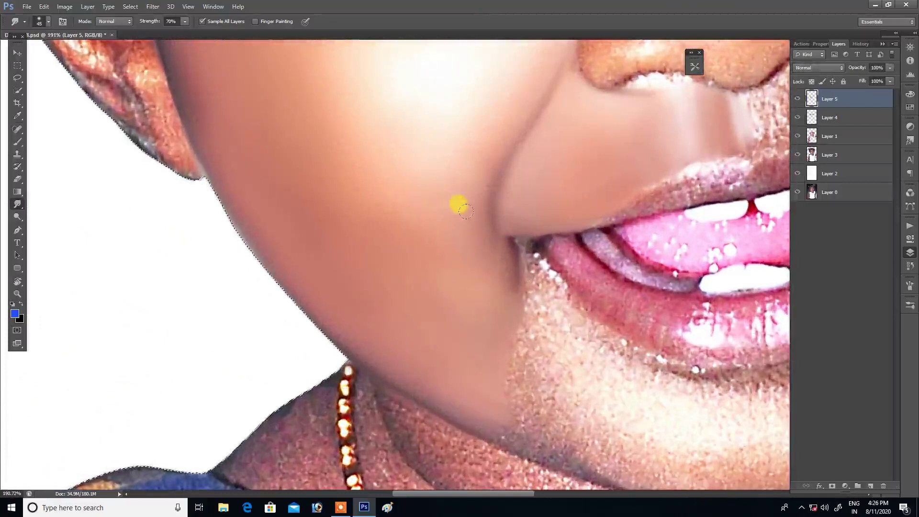
{"action": "key", "text": "4"}
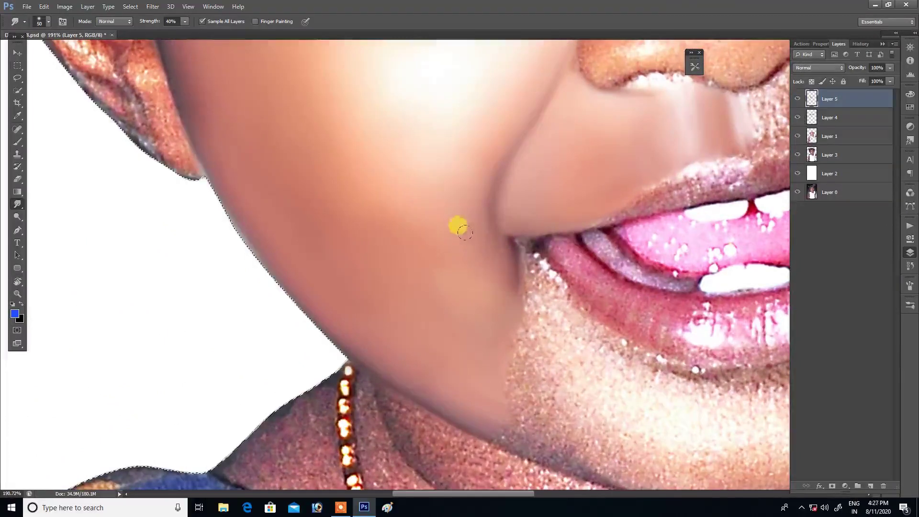
{"action": "scroll", "coordinate": [467, 220], "scroll_direction": "up", "scroll_amount": 2}
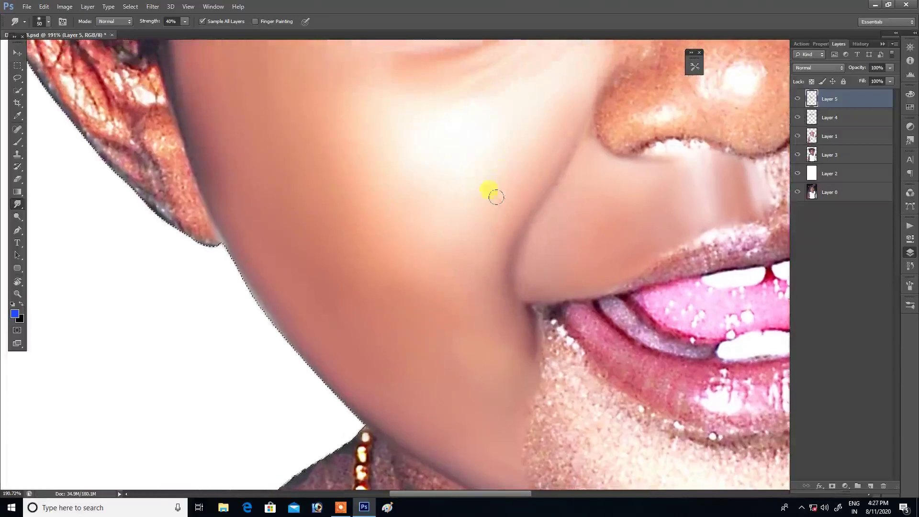
{"action": "key", "text": "bracketleft"}
{"action": "key", "text": "bracketleft"}
{"action": "key", "text": "bracketleft"}
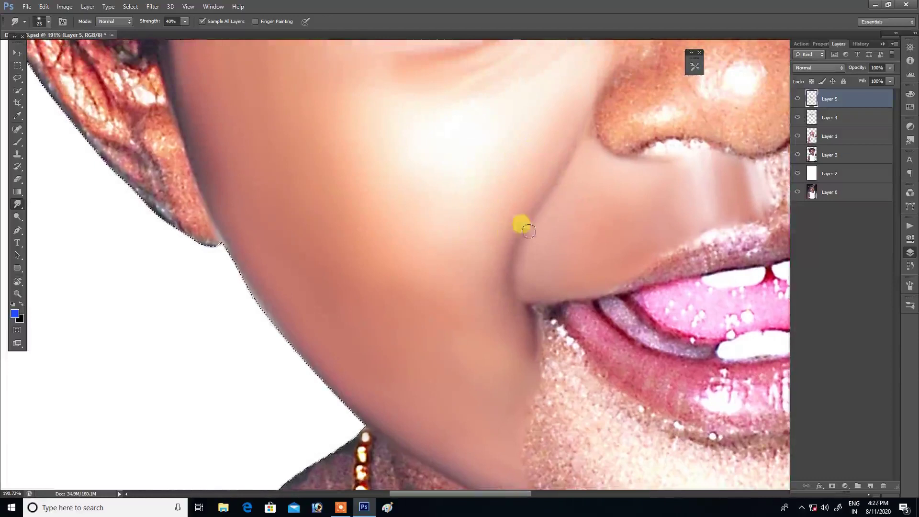
{"action": "left_click_drag", "start_coordinate": [536, 222], "coordinate": [515, 258]}
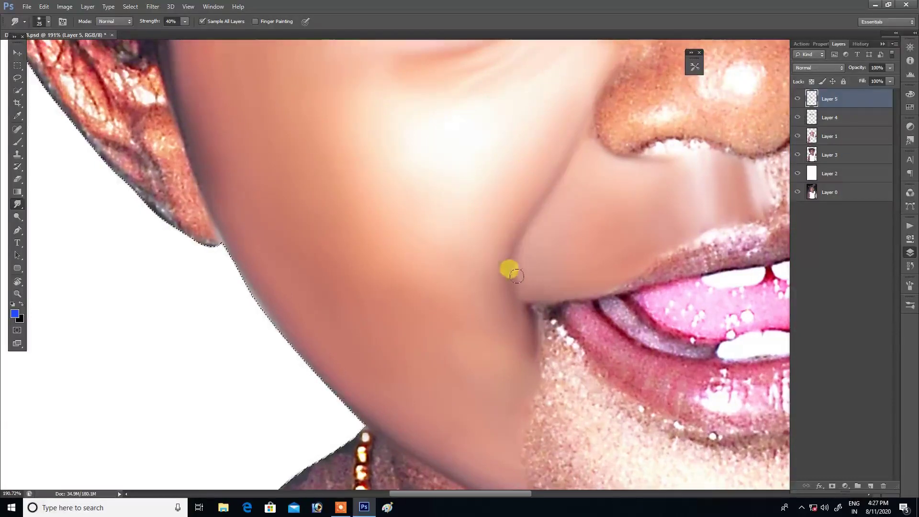
{"action": "left_click_drag", "start_coordinate": [519, 272], "coordinate": [581, 154]}
Step: Hide and re-show Layer 5 to compare the cheek before and after smudging
{"action": "scroll", "coordinate": [576, 169], "scroll_direction": "down", "scroll_amount": 5}
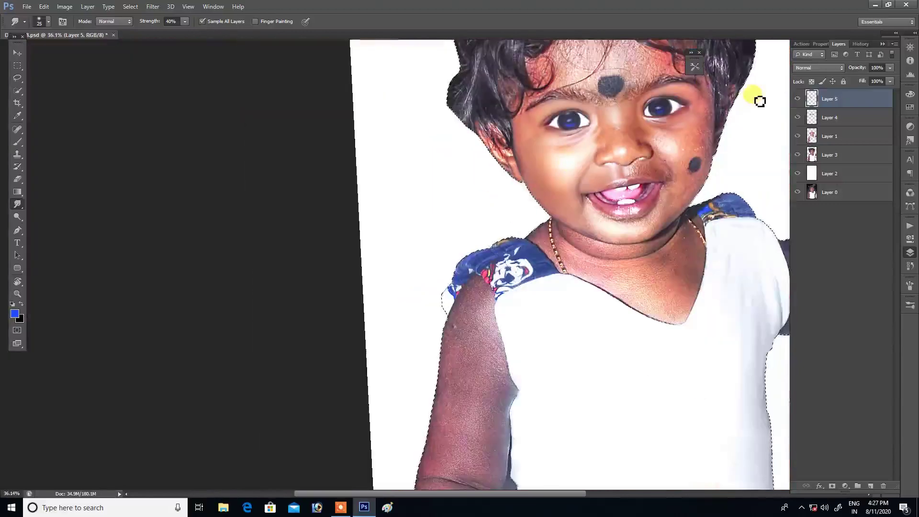
{"action": "left_click", "coordinate": [797, 98]}
{"action": "left_click", "coordinate": [797, 99]}
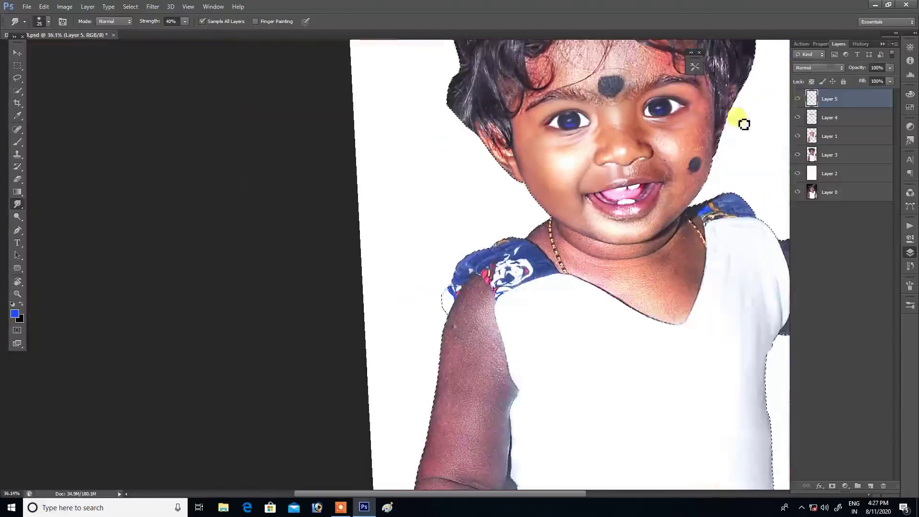
{"action": "left_click_drag", "start_coordinate": [613, 197], "coordinate": [470, 216]}
{"action": "scroll", "coordinate": [471, 216], "scroll_direction": "up", "scroll_amount": 2}
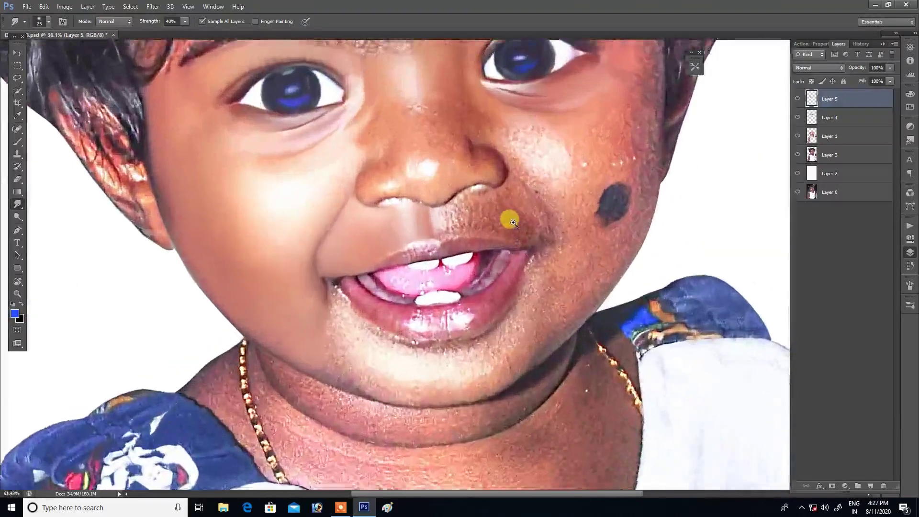
Step: Smooth the skin beside the nostril and around the philtrum
{"action": "scroll", "coordinate": [508, 216], "scroll_direction": "up", "scroll_amount": 3}
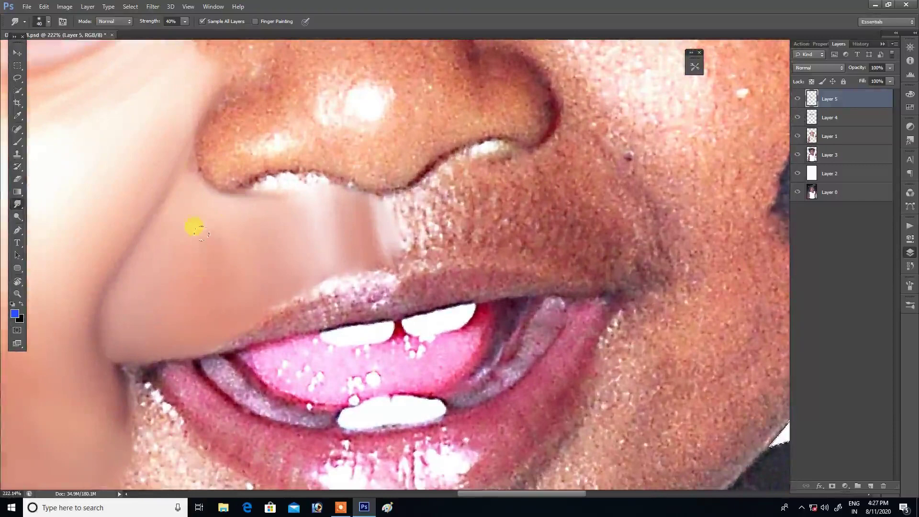
{"action": "scroll", "coordinate": [167, 225], "scroll_direction": "down", "scroll_amount": 1}
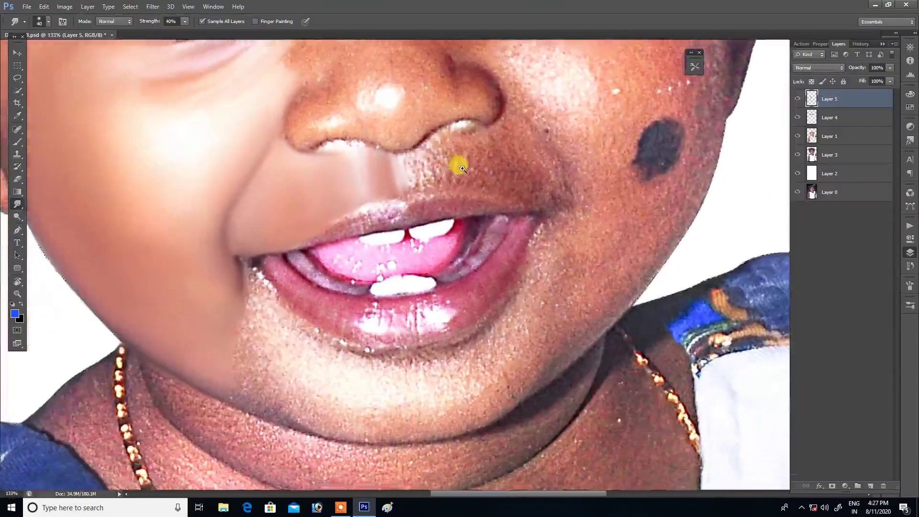
{"action": "key", "text": "bracketright"}
{"action": "key", "text": "bracketright"}
{"action": "key", "text": "bracketright"}
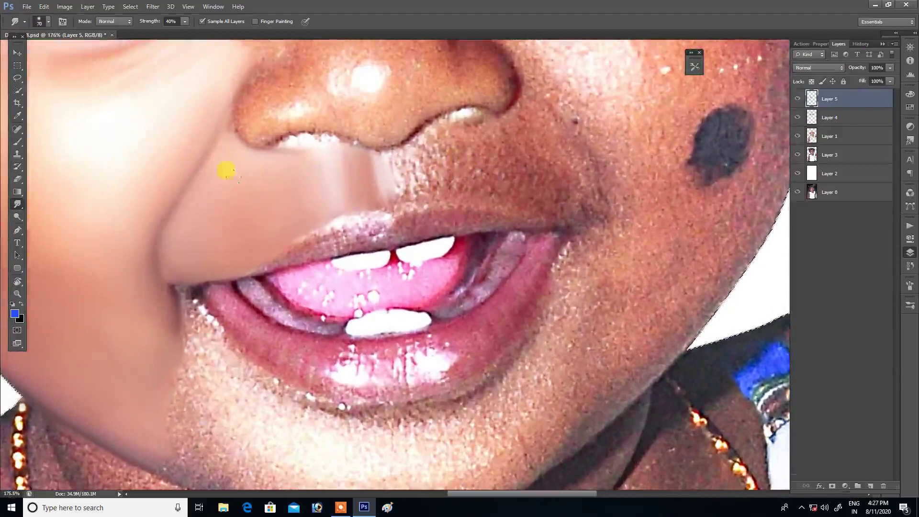
{"action": "scroll", "coordinate": [338, 191], "scroll_direction": "down", "scroll_amount": 3}
{"action": "scroll", "coordinate": [456, 153], "scroll_direction": "up", "scroll_amount": 1}
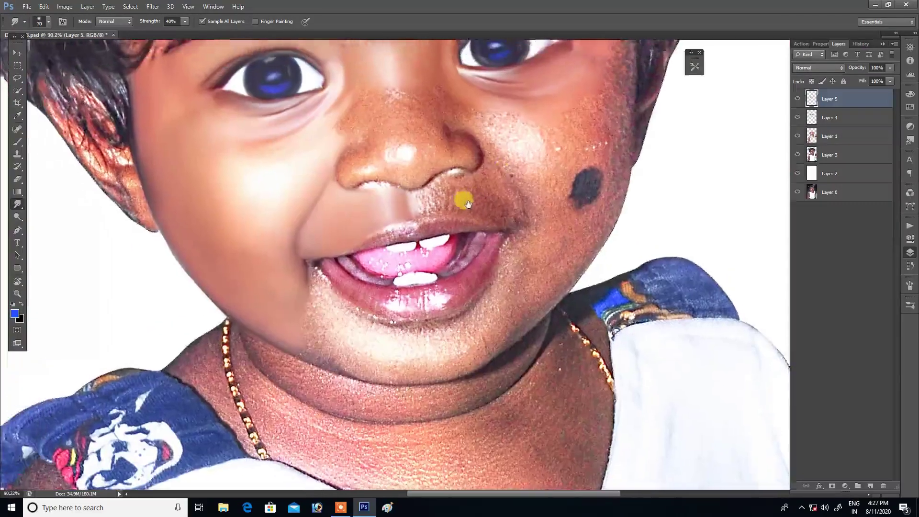
{"action": "scroll", "coordinate": [464, 199], "scroll_direction": "up", "scroll_amount": 2}
{"action": "scroll", "coordinate": [486, 202], "scroll_direction": "up", "scroll_amount": 2}
{"action": "key", "text": "bracketleft"}
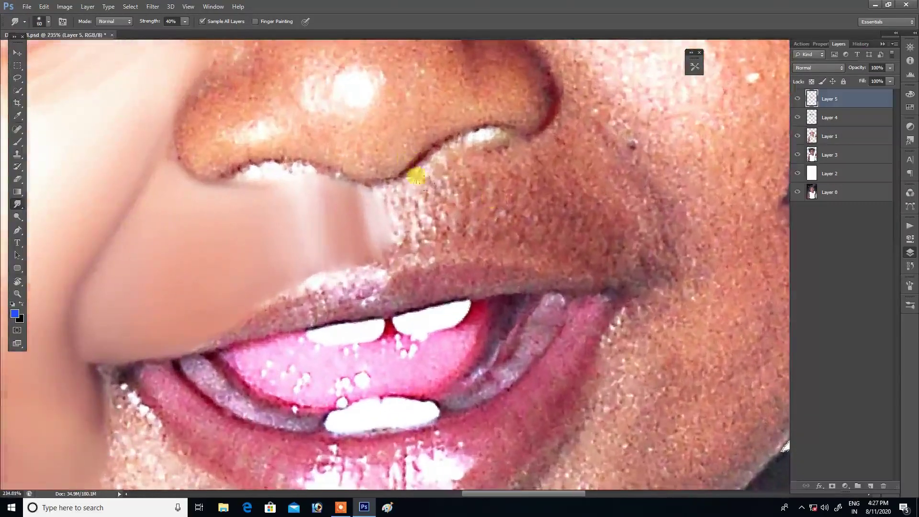
{"action": "left_click_drag", "start_coordinate": [373, 199], "coordinate": [372, 200]}
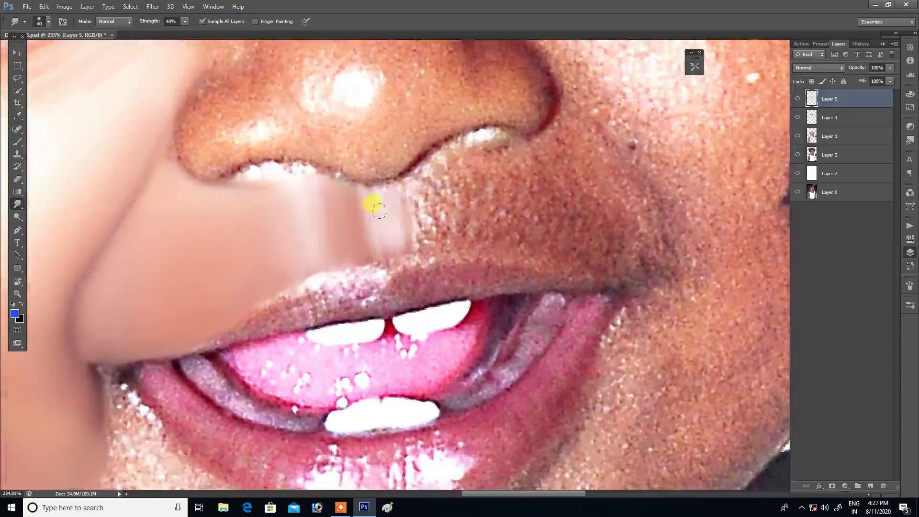
{"action": "left_click_drag", "start_coordinate": [378, 216], "coordinate": [360, 232]}
Step: Widen the smoothing across beneath the right nostril and blend it down to the upper lip
{"action": "key", "text": "bracketright"}
{"action": "mouse_move", "coordinate": [390, 205]}
{"action": "left_mouse_down"}
{"action": "mouse_move", "coordinate": [394, 186]}
{"action": "mouse_move", "coordinate": [399, 227]}
{"action": "left_mouse_up"}
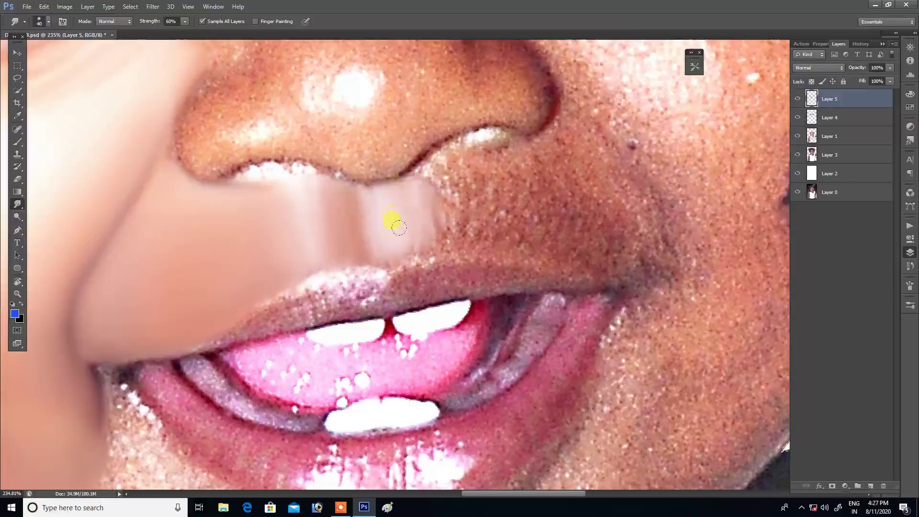
{"action": "mouse_move", "coordinate": [427, 179]}
{"action": "left_mouse_down"}
{"action": "mouse_move", "coordinate": [421, 168]}
{"action": "mouse_move", "coordinate": [427, 204]}
{"action": "left_mouse_up"}
{"action": "mouse_move", "coordinate": [445, 160]}
{"action": "left_mouse_down"}
{"action": "mouse_move", "coordinate": [469, 147]}
{"action": "mouse_move", "coordinate": [447, 205]}
{"action": "mouse_move", "coordinate": [428, 193]}
{"action": "left_mouse_up"}
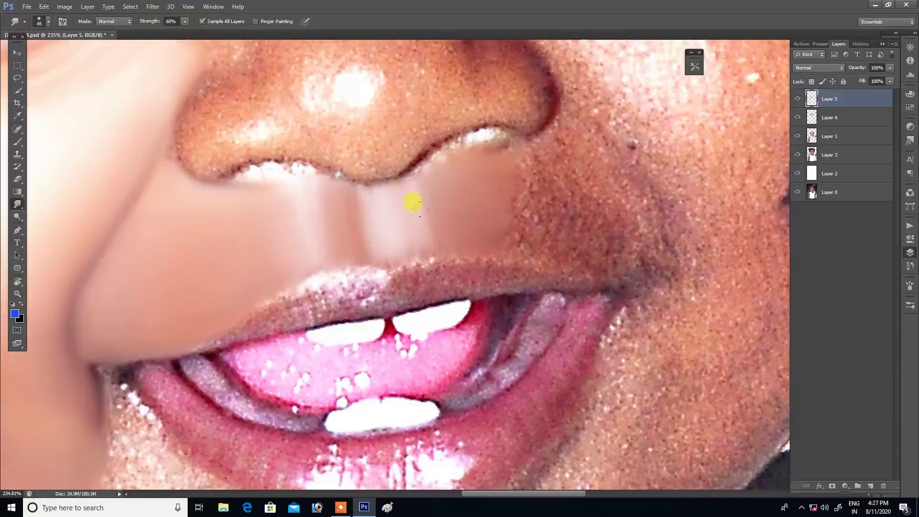
{"action": "mouse_move", "coordinate": [503, 144]}
{"action": "left_mouse_down"}
{"action": "mouse_move", "coordinate": [486, 168]}
{"action": "mouse_move", "coordinate": [530, 140]}
{"action": "mouse_move", "coordinate": [546, 165]}
{"action": "mouse_move", "coordinate": [482, 195]}
{"action": "mouse_move", "coordinate": [525, 193]}
{"action": "mouse_move", "coordinate": [531, 209]}
{"action": "mouse_move", "coordinate": [570, 200]}
{"action": "mouse_move", "coordinate": [573, 226]}
{"action": "mouse_move", "coordinate": [562, 199]}
{"action": "mouse_move", "coordinate": [556, 212]}
{"action": "mouse_move", "coordinate": [544, 137]}
{"action": "mouse_move", "coordinate": [482, 143]}
{"action": "left_mouse_up"}
{"action": "key", "text": "["}
{"action": "left_click_drag", "start_coordinate": [506, 197], "coordinate": [428, 199]}
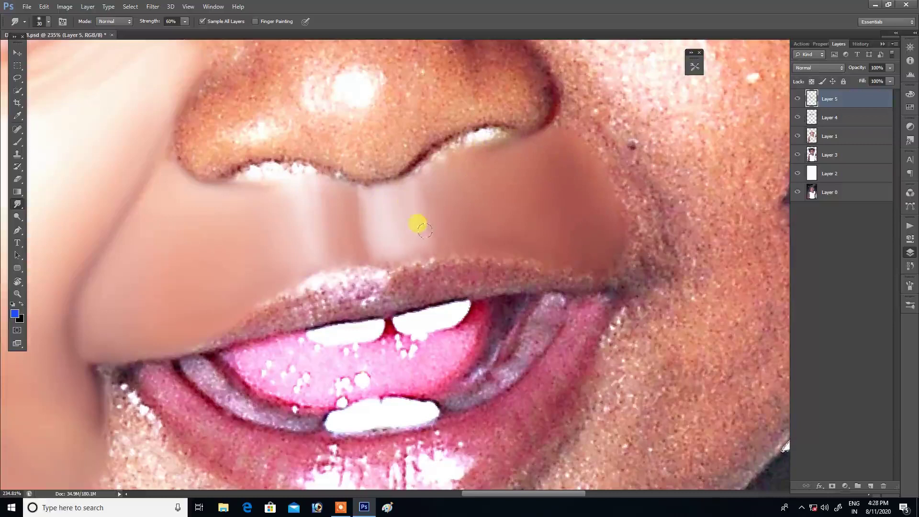
{"action": "scroll", "coordinate": [553, 107], "scroll_direction": "up", "scroll_amount": 2, "text": "alt"}
{"action": "key", "text": "["}
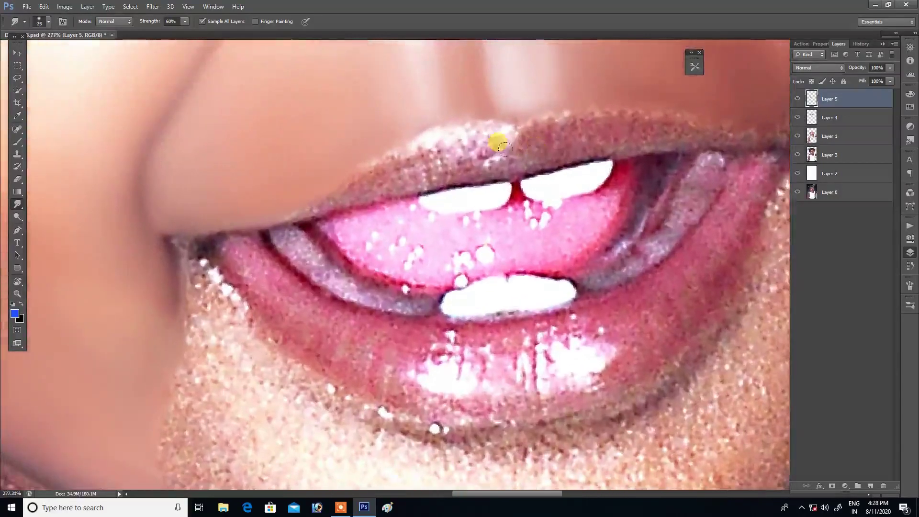
Step: With the view rotated, push and soften the upper-lip edge into a rounded shape
{"action": "mouse_move", "coordinate": [526, 150]}
{"action": "left_mouse_down"}
{"action": "mouse_move", "coordinate": [552, 125]}
{"action": "mouse_move", "coordinate": [519, 128]}
{"action": "mouse_move", "coordinate": [532, 124]}
{"action": "left_mouse_up"}
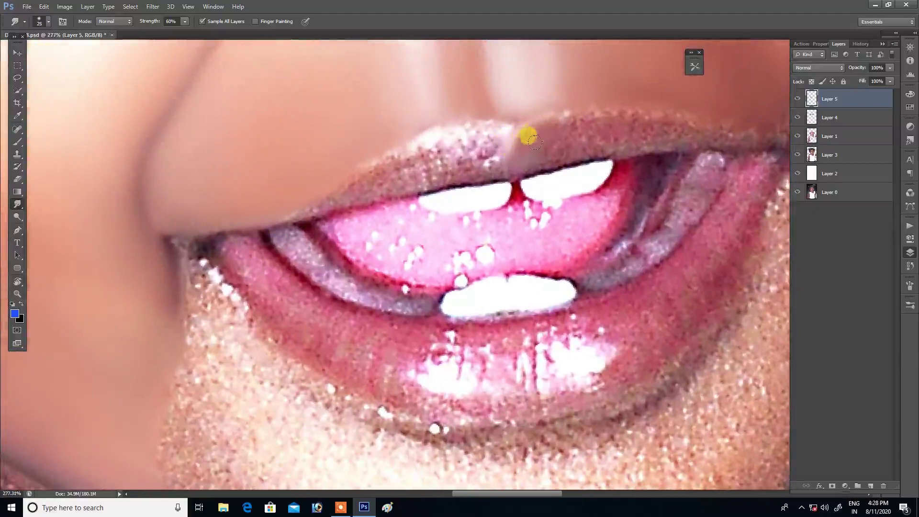
{"action": "mouse_move", "coordinate": [610, 125]}
{"action": "left_mouse_down"}
{"action": "mouse_move", "coordinate": [529, 164]}
{"action": "mouse_move", "coordinate": [541, 84]}
{"action": "mouse_move", "coordinate": [519, 170]}
{"action": "left_mouse_up"}
{"action": "key", "text": "r"}
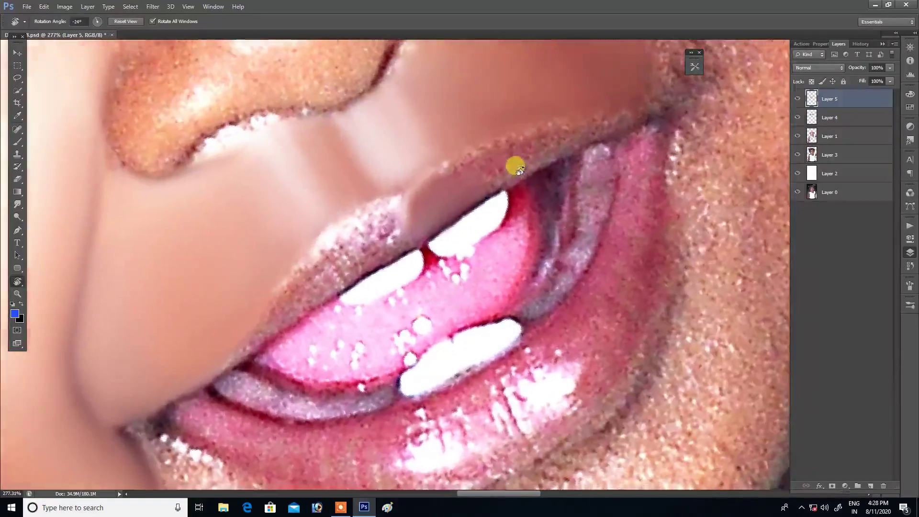
{"action": "key", "text": "r"}
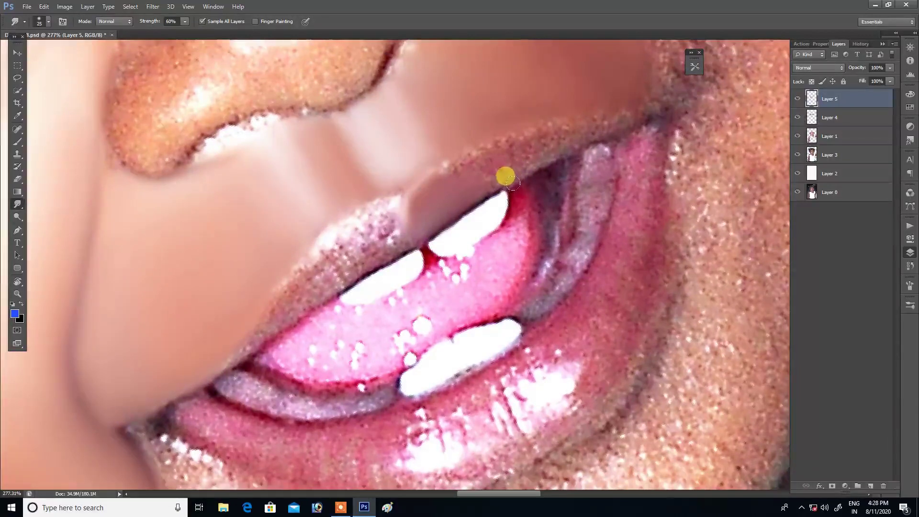
{"action": "key", "text": "bracketleft"}
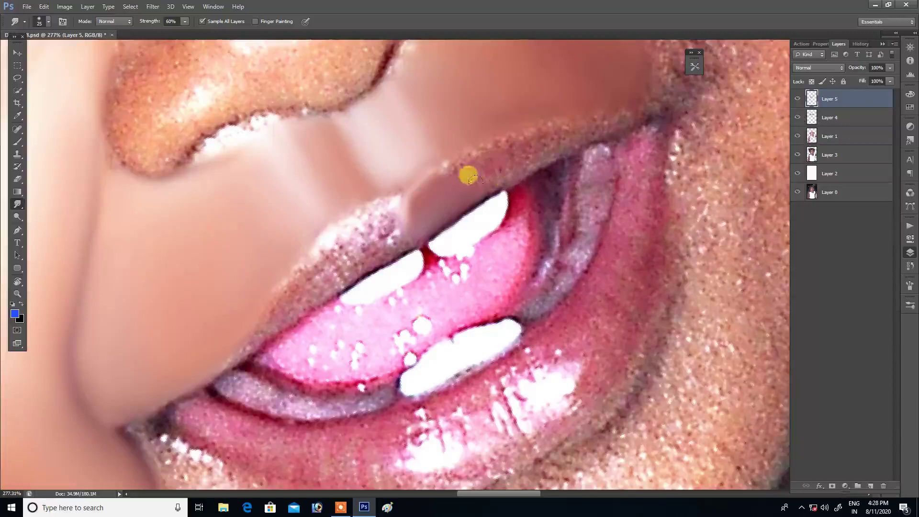
{"action": "mouse_move", "coordinate": [424, 181]}
{"action": "left_mouse_down"}
{"action": "mouse_move", "coordinate": [489, 132]}
{"action": "mouse_move", "coordinate": [529, 131]}
{"action": "mouse_move", "coordinate": [472, 179]}
{"action": "mouse_move", "coordinate": [473, 159]}
{"action": "mouse_move", "coordinate": [614, 119]}
{"action": "mouse_move", "coordinate": [502, 134]}
{"action": "mouse_move", "coordinate": [532, 123]}
{"action": "mouse_move", "coordinate": [460, 154]}
{"action": "mouse_move", "coordinate": [415, 192]}
{"action": "mouse_move", "coordinate": [488, 139]}
{"action": "mouse_move", "coordinate": [515, 129]}
{"action": "mouse_move", "coordinate": [469, 162]}
{"action": "mouse_move", "coordinate": [581, 130]}
{"action": "left_mouse_up"}
{"action": "key", "text": "bracketleft"}
{"action": "key", "text": "bracketright"}
{"action": "mouse_move", "coordinate": [524, 151]}
{"action": "left_mouse_down"}
{"action": "mouse_move", "coordinate": [525, 125]}
{"action": "mouse_move", "coordinate": [524, 143]}
{"action": "mouse_move", "coordinate": [440, 197]}
{"action": "mouse_move", "coordinate": [463, 170]}
{"action": "left_mouse_up"}
Step: Smooth the glittery texture along the upper-lip edge toward the mouth corner
{"action": "mouse_move", "coordinate": [410, 218]}
{"action": "left_mouse_down"}
{"action": "mouse_move", "coordinate": [427, 214]}
{"action": "mouse_move", "coordinate": [362, 302]}
{"action": "mouse_move", "coordinate": [379, 307]}
{"action": "left_mouse_up"}
{"action": "key", "text": "bracketleft"}
{"action": "left_click_drag", "start_coordinate": [500, 159], "coordinate": [500, 159]}
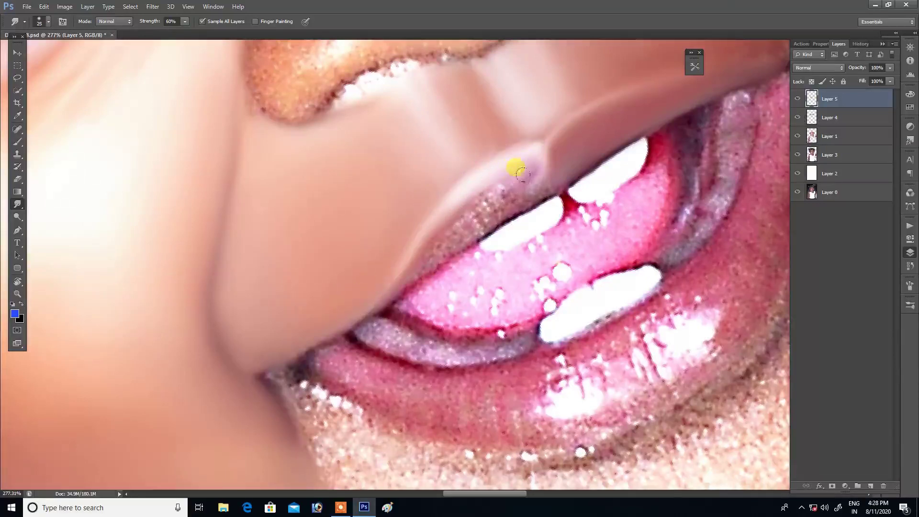
{"action": "mouse_move", "coordinate": [512, 188]}
{"action": "left_mouse_down"}
{"action": "mouse_move", "coordinate": [477, 196]}
{"action": "mouse_move", "coordinate": [488, 193]}
{"action": "mouse_move", "coordinate": [441, 236]}
{"action": "mouse_move", "coordinate": [447, 211]}
{"action": "mouse_move", "coordinate": [429, 265]}
{"action": "mouse_move", "coordinate": [387, 287]}
{"action": "mouse_move", "coordinate": [404, 263]}
{"action": "mouse_move", "coordinate": [412, 272]}
{"action": "left_mouse_up"}
{"action": "key", "text": "bracketleft"}
{"action": "scroll", "coordinate": [493, 206], "scroll_direction": "up", "scroll_amount": 1}
{"action": "scroll", "coordinate": [536, 191], "scroll_direction": "up", "scroll_amount": 2}
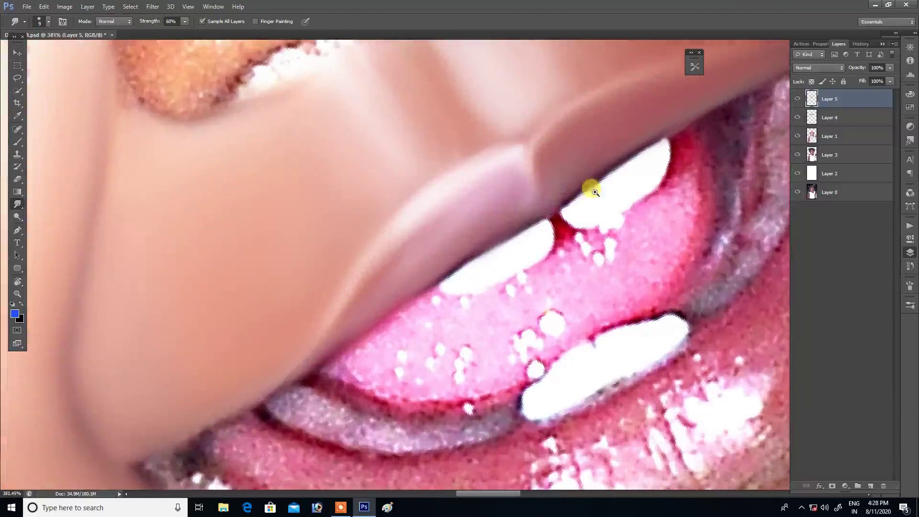
{"action": "scroll", "coordinate": [591, 188], "scroll_direction": "down", "scroll_amount": 3}
{"action": "scroll", "coordinate": [591, 211], "scroll_direction": "down", "scroll_amount": 2}
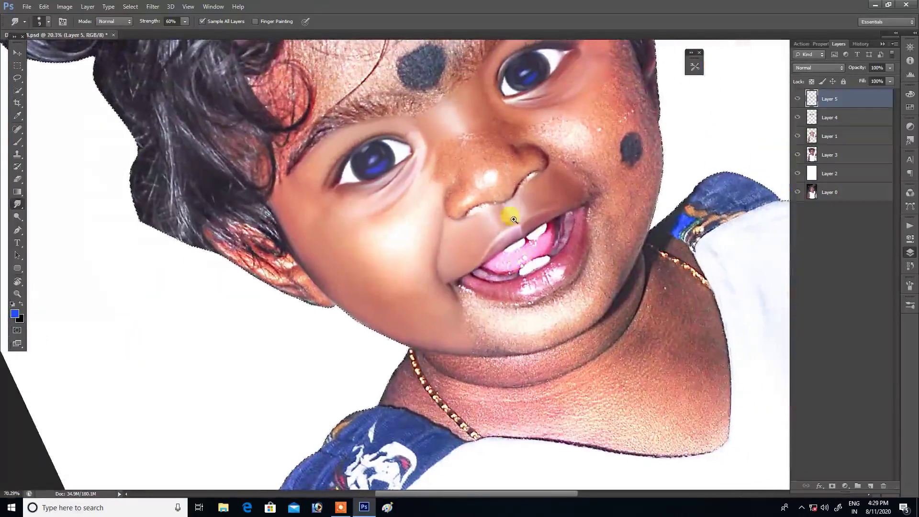
Step: Sample a pale pink (fae5eb) from the lip as the foreground colour
{"action": "scroll", "coordinate": [527, 225], "scroll_direction": "up", "scroll_amount": 4}
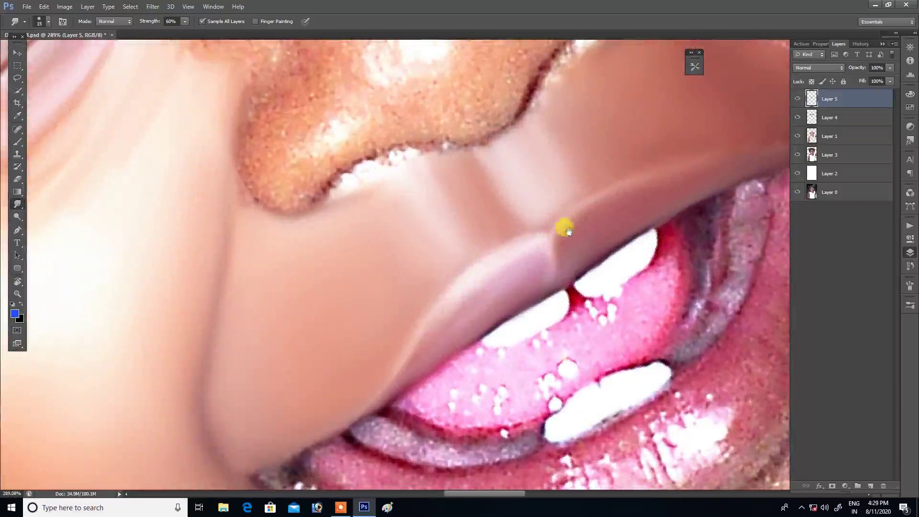
{"action": "scroll", "coordinate": [458, 258], "scroll_direction": "up", "scroll_amount": 1}
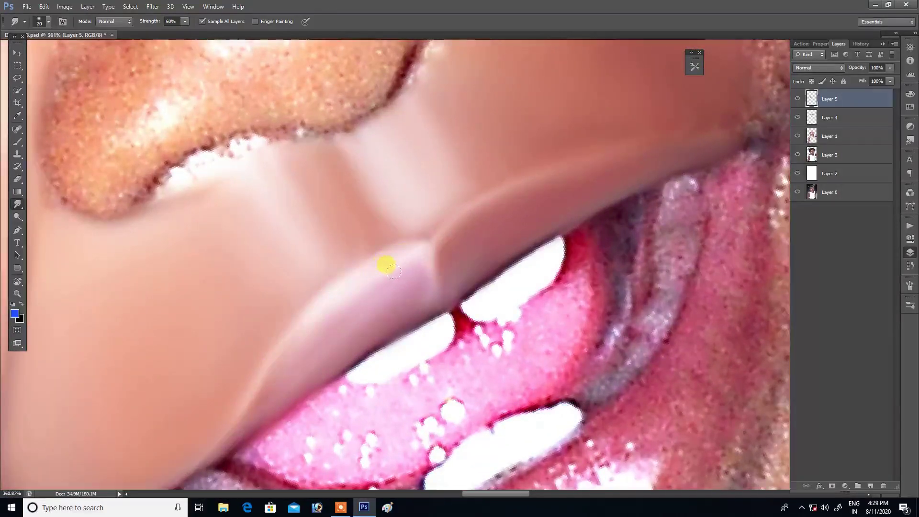
{"action": "key", "text": "F6"}
{"action": "left_click", "coordinate": [402, 257]}
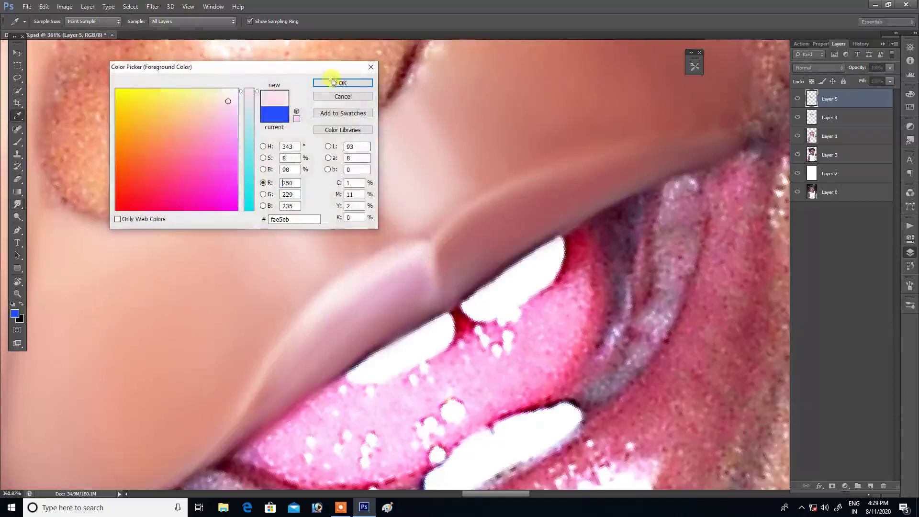
Step: Confirm the pale pink and dab glossy touches along the upper lip line with a fine brush
{"action": "left_click", "coordinate": [341, 83]}
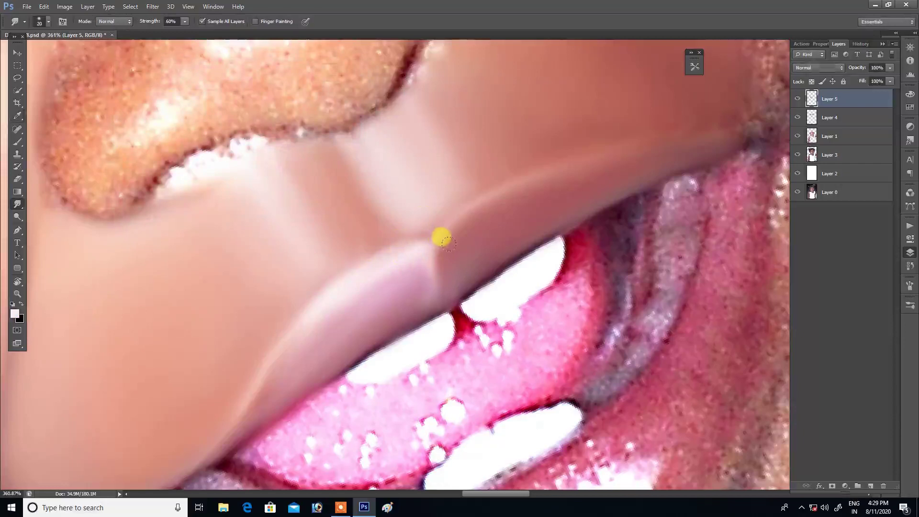
{"action": "key", "text": "bracketleft"}
{"action": "key", "text": "bracketleft"}
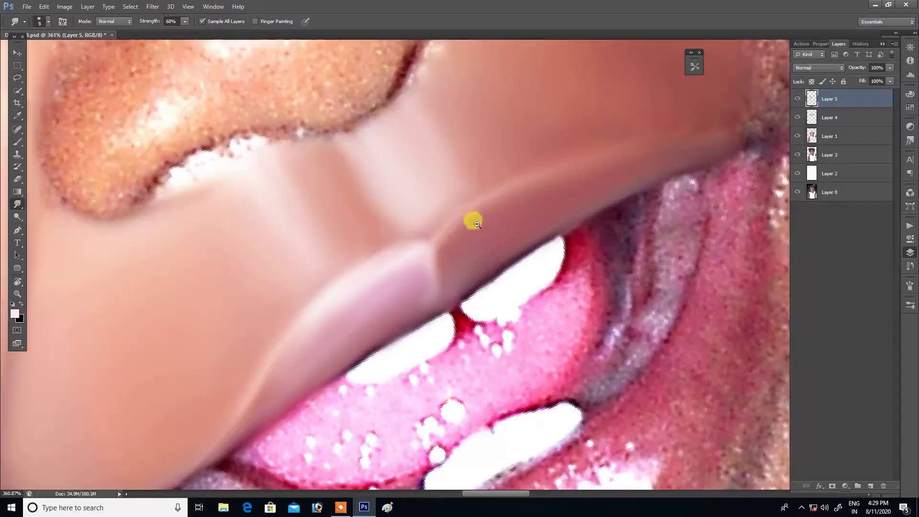
{"action": "scroll", "coordinate": [460, 230], "scroll_direction": "up", "scroll_amount": 1, "text": "alt"}
{"action": "mouse_move", "coordinate": [441, 238]}
{"action": "left_mouse_down"}
{"action": "mouse_move", "coordinate": [453, 213]}
{"action": "mouse_move", "coordinate": [519, 180]}
{"action": "mouse_move", "coordinate": [478, 230]}
{"action": "mouse_move", "coordinate": [445, 242]}
{"action": "mouse_move", "coordinate": [478, 199]}
{"action": "mouse_move", "coordinate": [490, 199]}
{"action": "mouse_move", "coordinate": [435, 231]}
{"action": "mouse_move", "coordinate": [533, 164]}
{"action": "mouse_move", "coordinate": [531, 174]}
{"action": "mouse_move", "coordinate": [630, 135]}
{"action": "mouse_move", "coordinate": [447, 226]}
{"action": "mouse_move", "coordinate": [549, 165]}
{"action": "mouse_move", "coordinate": [648, 130]}
{"action": "mouse_move", "coordinate": [554, 158]}
{"action": "mouse_move", "coordinate": [554, 180]}
{"action": "left_mouse_up"}
{"action": "key", "text": "bracketright"}
{"action": "key", "text": "bracketright"}
{"action": "key", "text": "bracketright"}
Step: Smooth the lip down to the mouth corner and its inner edge toward the teeth
{"action": "scroll", "coordinate": [512, 220], "scroll_direction": "down", "scroll_amount": 5}
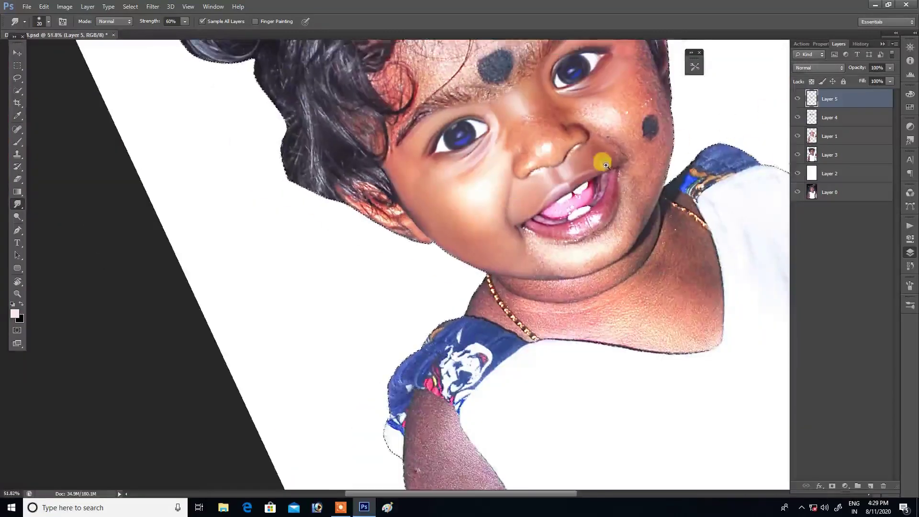
{"action": "scroll", "coordinate": [622, 165], "scroll_direction": "up", "scroll_amount": 5}
{"action": "key", "text": "bracketright"}
{"action": "mouse_move", "coordinate": [565, 176]}
{"action": "left_mouse_down"}
{"action": "mouse_move", "coordinate": [564, 158]}
{"action": "mouse_move", "coordinate": [599, 148]}
{"action": "mouse_move", "coordinate": [525, 181]}
{"action": "left_mouse_up"}
{"action": "key", "text": "bracketleft"}
{"action": "mouse_move", "coordinate": [630, 168]}
{"action": "left_mouse_down"}
{"action": "mouse_move", "coordinate": [638, 201]}
{"action": "mouse_move", "coordinate": [595, 211]}
{"action": "mouse_move", "coordinate": [607, 222]}
{"action": "mouse_move", "coordinate": [595, 257]}
{"action": "mouse_move", "coordinate": [606, 244]}
{"action": "mouse_move", "coordinate": [570, 326]}
{"action": "left_mouse_up"}
{"action": "key", "text": "bracketleft"}
{"action": "mouse_move", "coordinate": [580, 315]}
{"action": "left_mouse_down"}
{"action": "mouse_move", "coordinate": [622, 220]}
{"action": "mouse_move", "coordinate": [572, 275]}
{"action": "mouse_move", "coordinate": [617, 201]}
{"action": "left_mouse_up"}
{"action": "key", "text": "bracketright"}
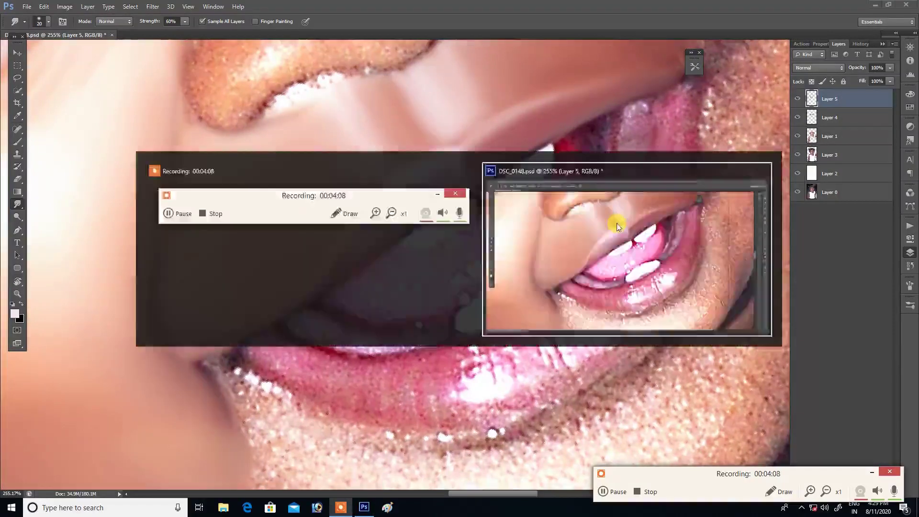
Step: Blend the bottom edge of the lower tooth with a small smudge brush
{"action": "mouse_move", "coordinate": [550, 303]}
{"action": "left_mouse_down"}
{"action": "mouse_move", "coordinate": [593, 244]}
{"action": "mouse_move", "coordinate": [563, 249]}
{"action": "mouse_move", "coordinate": [584, 242]}
{"action": "left_mouse_up"}
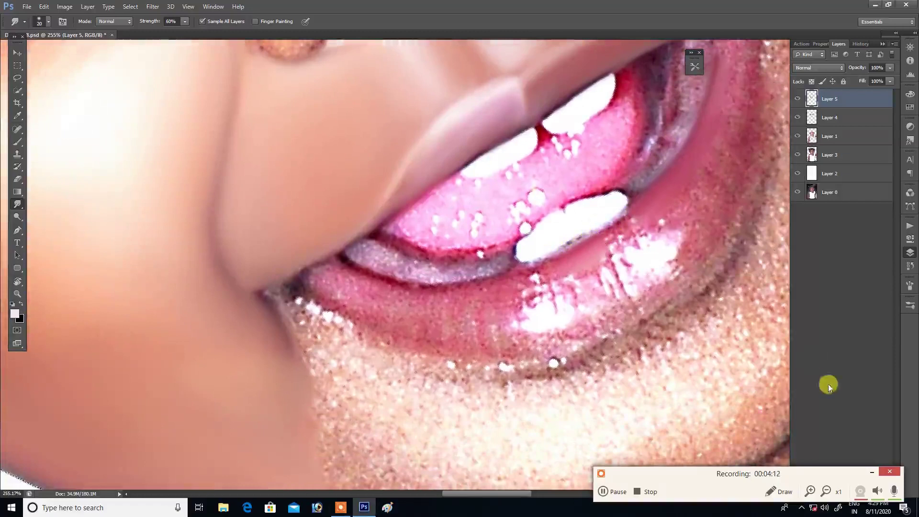
{"action": "left_click", "coordinate": [871, 472]}
{"action": "key", "text": "bracketleft"}
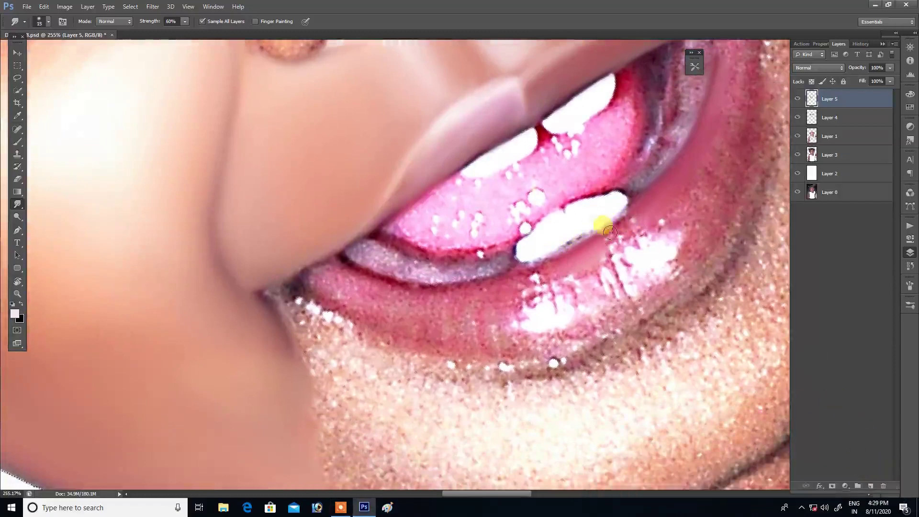
{"action": "mouse_move", "coordinate": [607, 247]}
{"action": "left_mouse_down"}
{"action": "mouse_move", "coordinate": [584, 246]}
{"action": "mouse_move", "coordinate": [615, 205]}
{"action": "mouse_move", "coordinate": [626, 222]}
{"action": "mouse_move", "coordinate": [643, 221]}
{"action": "left_mouse_up"}
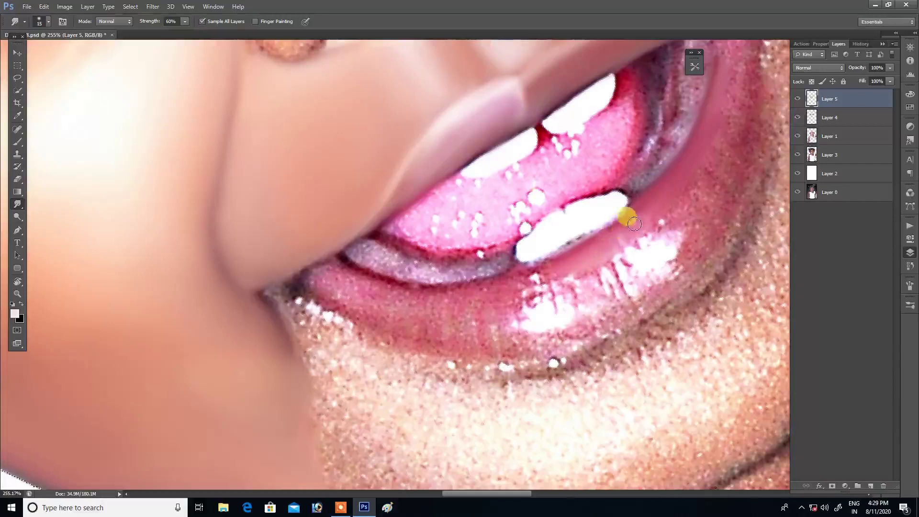
{"action": "scroll", "coordinate": [636, 239], "scroll_direction": "right", "scroll_amount": 3}
{"action": "mouse_move", "coordinate": [503, 256]}
{"action": "left_mouse_down"}
{"action": "mouse_move", "coordinate": [490, 296]}
{"action": "mouse_move", "coordinate": [476, 242]}
{"action": "mouse_move", "coordinate": [499, 246]}
{"action": "mouse_move", "coordinate": [509, 277]}
{"action": "mouse_move", "coordinate": [492, 256]}
{"action": "mouse_move", "coordinate": [516, 291]}
{"action": "left_mouse_up"}
Step: Smooth the lower lip's glossy highlight and blend the lip along the tooth edge
{"action": "key", "text": "bracketright"}
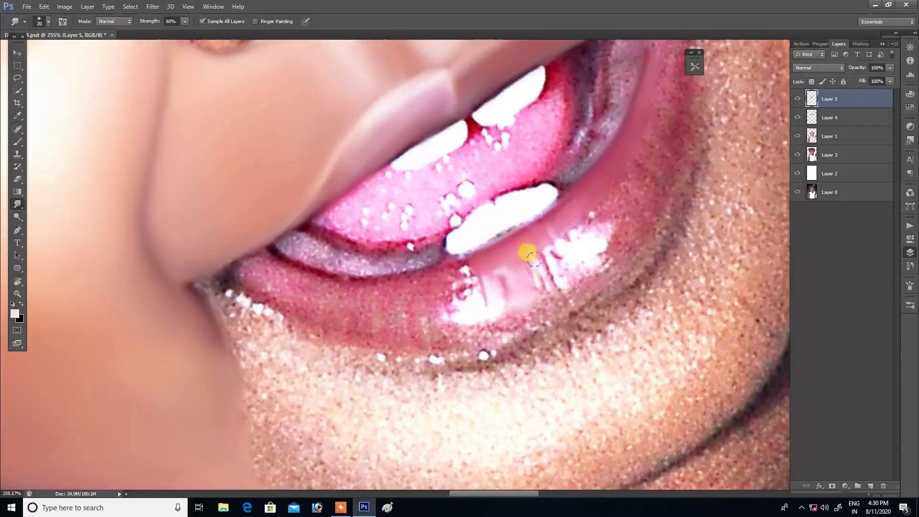
{"action": "mouse_move", "coordinate": [553, 263]}
{"action": "left_mouse_down"}
{"action": "mouse_move", "coordinate": [598, 207]}
{"action": "mouse_move", "coordinate": [601, 245]}
{"action": "mouse_move", "coordinate": [564, 258]}
{"action": "mouse_move", "coordinate": [571, 264]}
{"action": "left_mouse_up"}
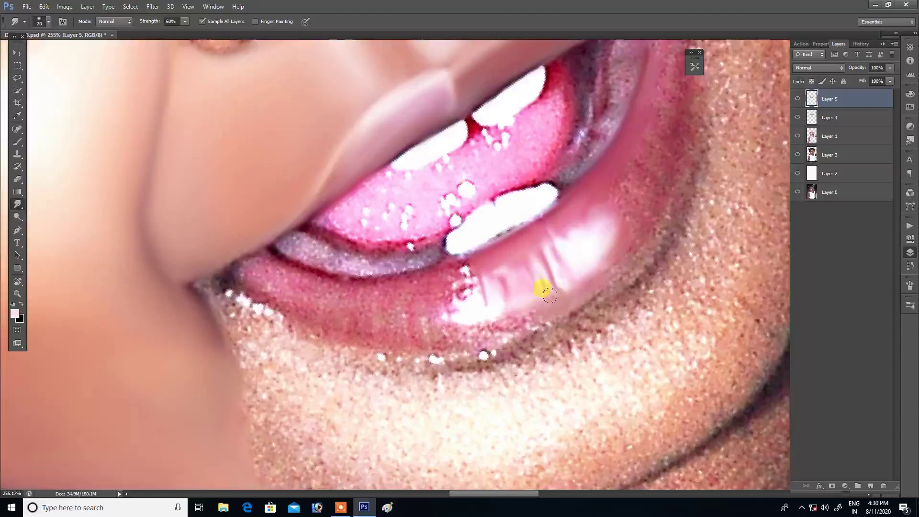
{"action": "mouse_move", "coordinate": [493, 324]}
{"action": "left_mouse_down"}
{"action": "mouse_move", "coordinate": [536, 313]}
{"action": "mouse_move", "coordinate": [447, 353]}
{"action": "mouse_move", "coordinate": [490, 349]}
{"action": "mouse_move", "coordinate": [544, 317]}
{"action": "mouse_move", "coordinate": [449, 351]}
{"action": "mouse_move", "coordinate": [386, 350]}
{"action": "mouse_move", "coordinate": [481, 340]}
{"action": "mouse_move", "coordinate": [493, 352]}
{"action": "mouse_move", "coordinate": [410, 355]}
{"action": "mouse_move", "coordinate": [451, 349]}
{"action": "mouse_move", "coordinate": [439, 353]}
{"action": "mouse_move", "coordinate": [423, 292]}
{"action": "mouse_move", "coordinate": [524, 256]}
{"action": "mouse_move", "coordinate": [554, 235]}
{"action": "left_mouse_up"}
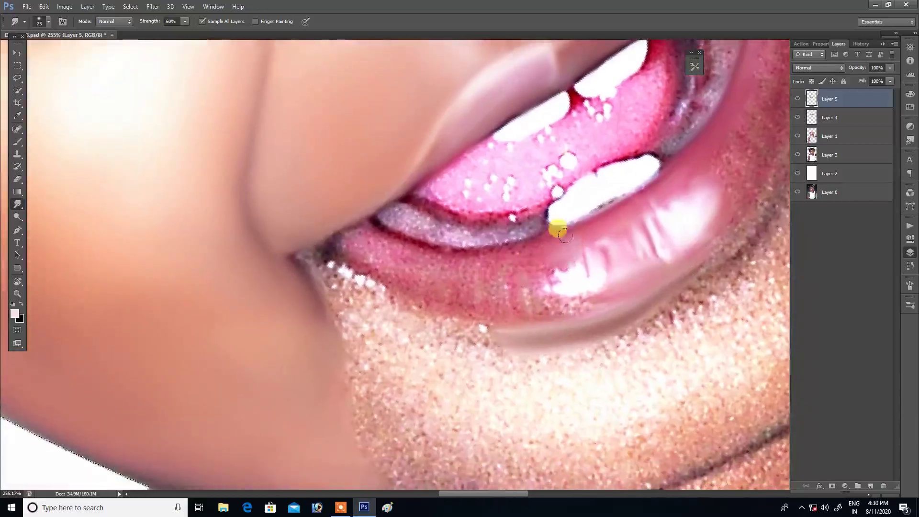
{"action": "key", "text": "bracketright"}
{"action": "mouse_move", "coordinate": [562, 235]}
{"action": "left_mouse_down"}
{"action": "mouse_move", "coordinate": [519, 277]}
{"action": "mouse_move", "coordinate": [543, 290]}
{"action": "mouse_move", "coordinate": [601, 279]}
{"action": "left_mouse_up"}
{"action": "key", "text": "ctrl+0"}
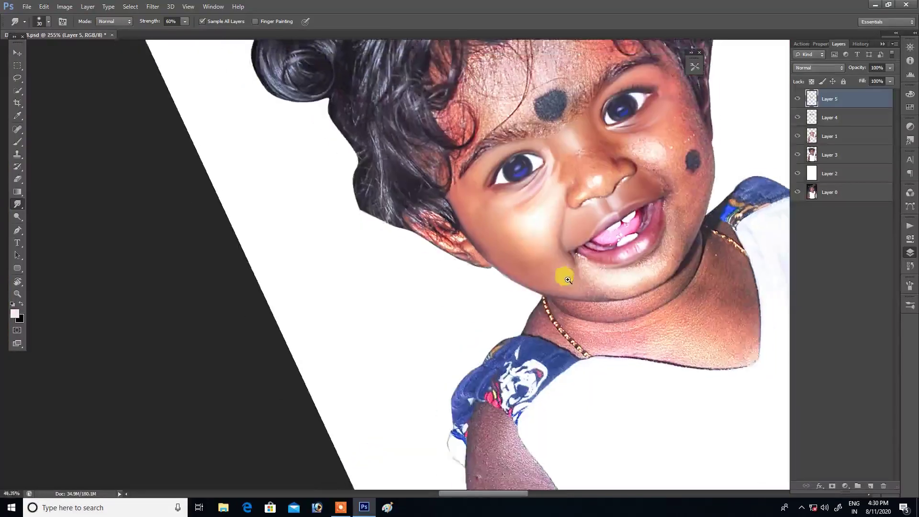
Step: Rotate the view and smooth the lower lip texture and highlight along its edge
{"action": "mouse_move", "coordinate": [599, 256]}
{"action": "left_mouse_down"}
{"action": "mouse_move", "coordinate": [655, 259]}
{"action": "mouse_move", "coordinate": [661, 243]}
{"action": "left_mouse_up"}
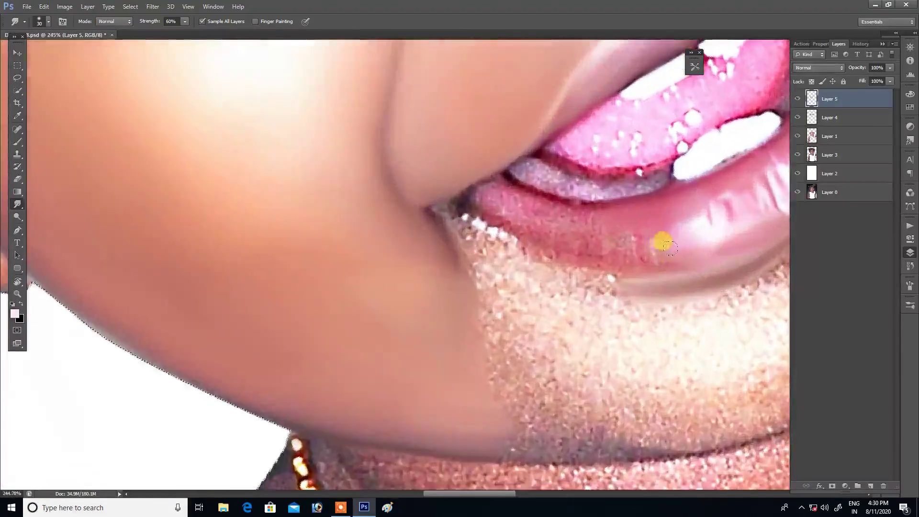
{"action": "mouse_move", "coordinate": [604, 244]}
{"action": "left_mouse_down"}
{"action": "mouse_move", "coordinate": [556, 224]}
{"action": "mouse_move", "coordinate": [591, 240]}
{"action": "mouse_move", "coordinate": [573, 246]}
{"action": "mouse_move", "coordinate": [553, 231]}
{"action": "mouse_move", "coordinate": [529, 312]}
{"action": "left_mouse_up"}
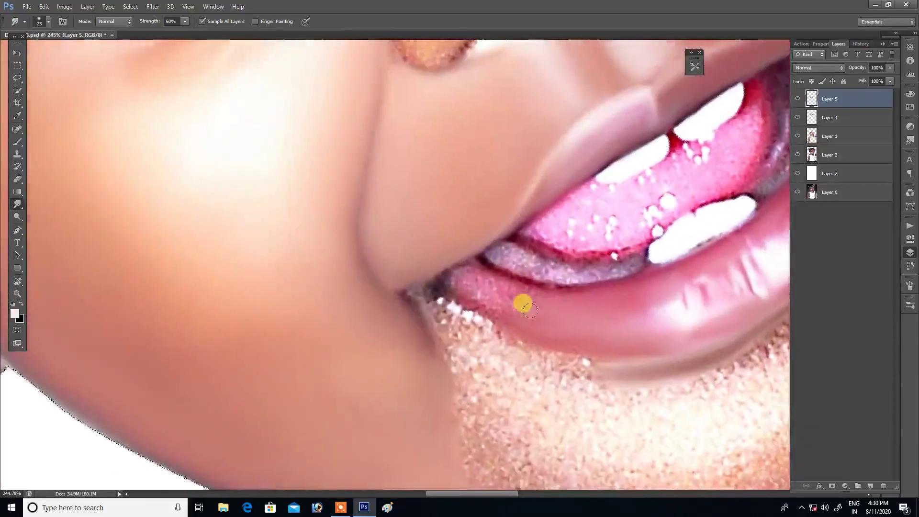
{"action": "key", "text": "r"}
{"action": "mouse_move", "coordinate": [537, 260]}
{"action": "left_mouse_down"}
{"action": "mouse_move", "coordinate": [570, 369]}
{"action": "mouse_move", "coordinate": [378, 357]}
{"action": "left_mouse_up"}
{"action": "scroll", "coordinate": [378, 356], "scroll_direction": "up", "scroll_amount": 1}
{"action": "left_click", "coordinate": [410, 274]}
{"action": "mouse_move", "coordinate": [407, 300]}
{"action": "left_mouse_down"}
{"action": "mouse_move", "coordinate": [406, 267]}
{"action": "mouse_move", "coordinate": [387, 353]}
{"action": "mouse_move", "coordinate": [404, 403]}
{"action": "mouse_move", "coordinate": [420, 266]}
{"action": "mouse_move", "coordinate": [436, 278]}
{"action": "mouse_move", "coordinate": [441, 373]}
{"action": "mouse_move", "coordinate": [424, 364]}
{"action": "mouse_move", "coordinate": [420, 374]}
{"action": "mouse_move", "coordinate": [451, 242]}
{"action": "mouse_move", "coordinate": [439, 245]}
{"action": "mouse_move", "coordinate": [418, 225]}
{"action": "mouse_move", "coordinate": [390, 246]}
{"action": "mouse_move", "coordinate": [422, 232]}
{"action": "mouse_move", "coordinate": [499, 164]}
{"action": "mouse_move", "coordinate": [442, 222]}
{"action": "mouse_move", "coordinate": [472, 205]}
{"action": "mouse_move", "coordinate": [460, 192]}
{"action": "mouse_move", "coordinate": [434, 241]}
{"action": "mouse_move", "coordinate": [437, 199]}
{"action": "mouse_move", "coordinate": [435, 236]}
{"action": "mouse_move", "coordinate": [448, 246]}
{"action": "mouse_move", "coordinate": [435, 260]}
{"action": "mouse_move", "coordinate": [455, 369]}
{"action": "mouse_move", "coordinate": [448, 331]}
{"action": "left_mouse_up"}
Step: Blend the speckled skin at the mouth corner and the jawline shadow with a 40–50 px brush
{"action": "key", "text": "bracketright"}
{"action": "key", "text": "bracketleft"}
{"action": "key", "text": "bracketleft"}
{"action": "key", "text": "bracketright"}
{"action": "key", "text": "bracketright"}
{"action": "key", "text": "bracketright"}
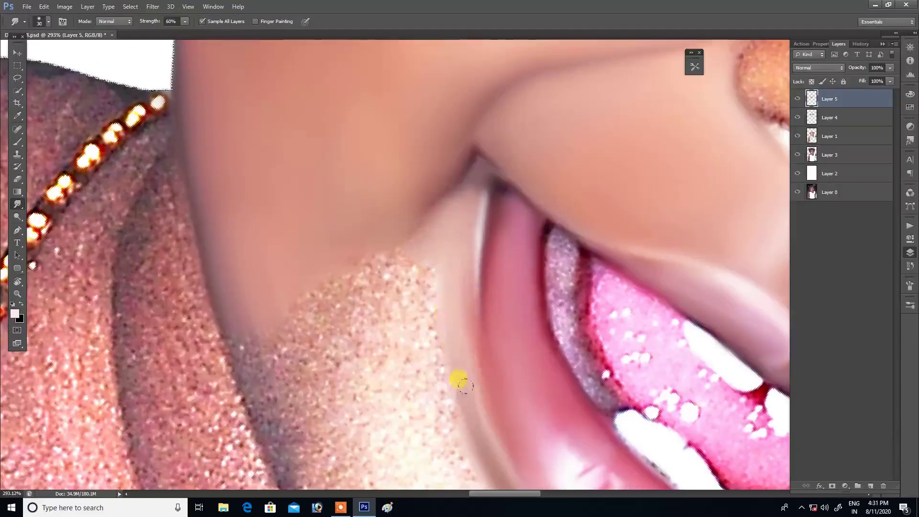
{"action": "mouse_move", "coordinate": [407, 261]}
{"action": "left_mouse_down"}
{"action": "mouse_move", "coordinate": [402, 232]}
{"action": "mouse_move", "coordinate": [369, 262]}
{"action": "mouse_move", "coordinate": [376, 256]}
{"action": "left_mouse_up"}
{"action": "key", "text": "bracketright"}
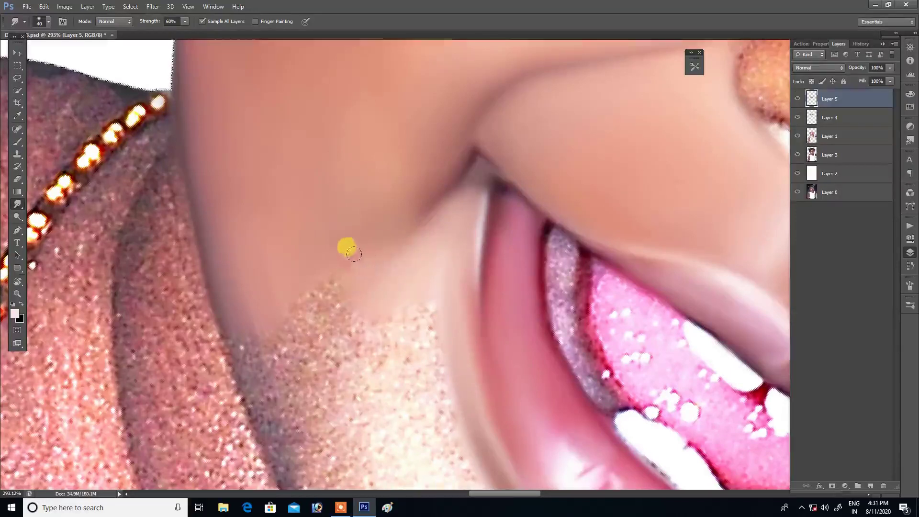
{"action": "scroll", "coordinate": [340, 244], "scroll_direction": "down", "scroll_amount": 4}
{"action": "key", "text": "bracketright"}
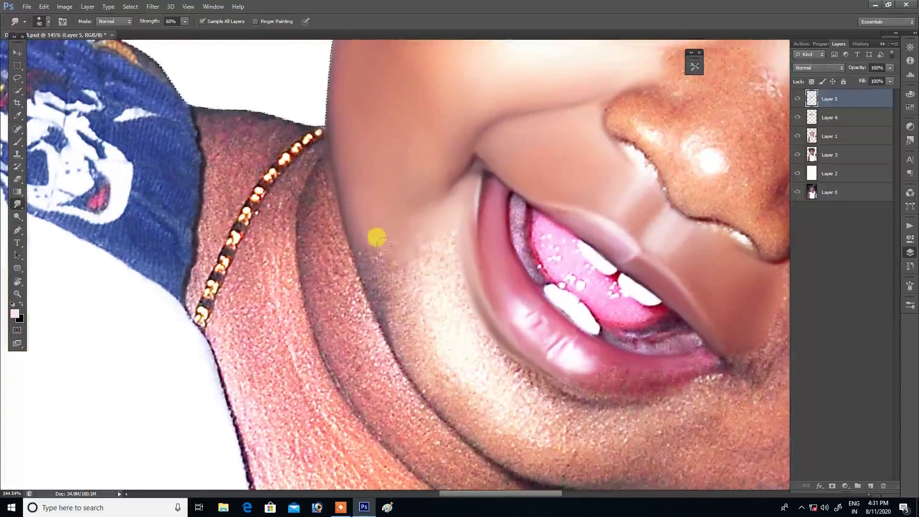
{"action": "mouse_move", "coordinate": [374, 245]}
{"action": "left_mouse_down"}
{"action": "mouse_move", "coordinate": [360, 238]}
{"action": "mouse_move", "coordinate": [380, 310]}
{"action": "mouse_move", "coordinate": [379, 274]}
{"action": "mouse_move", "coordinate": [384, 302]}
{"action": "mouse_move", "coordinate": [358, 239]}
{"action": "left_mouse_up"}
Step: Smooth the cheek shading beside the mouth, the jawline skin and the fold below the lip
{"action": "key", "text": "bracketright"}
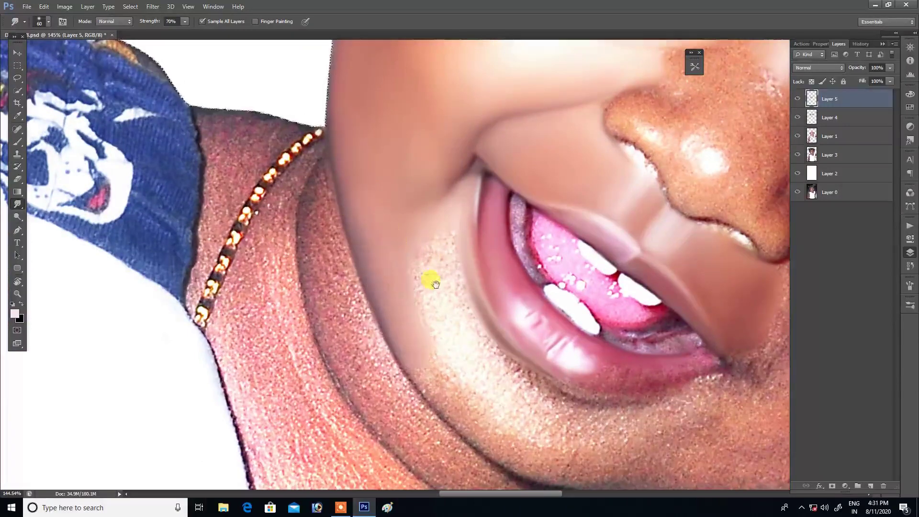
{"action": "scroll", "coordinate": [431, 277], "scroll_direction": "down", "scroll_amount": 1}
{"action": "key", "text": "bracketleft"}
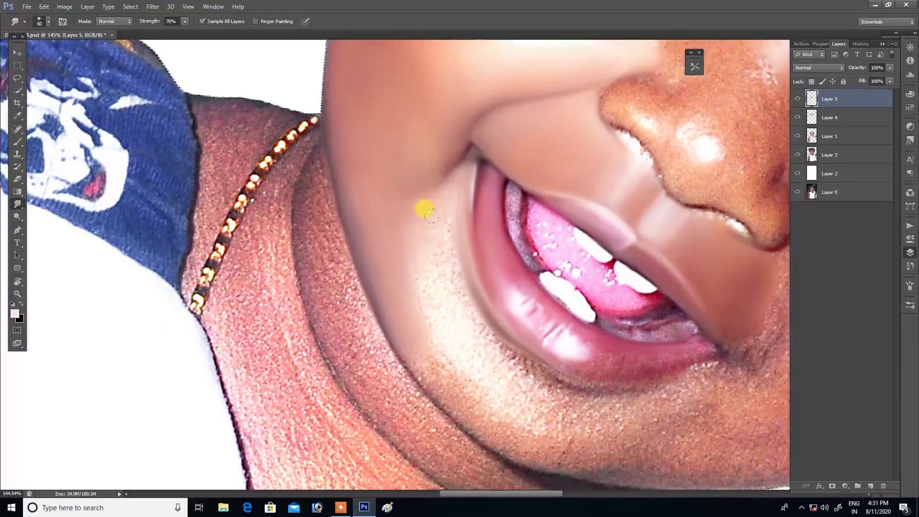
{"action": "left_click_drag", "start_coordinate": [413, 279], "coordinate": [429, 251]}
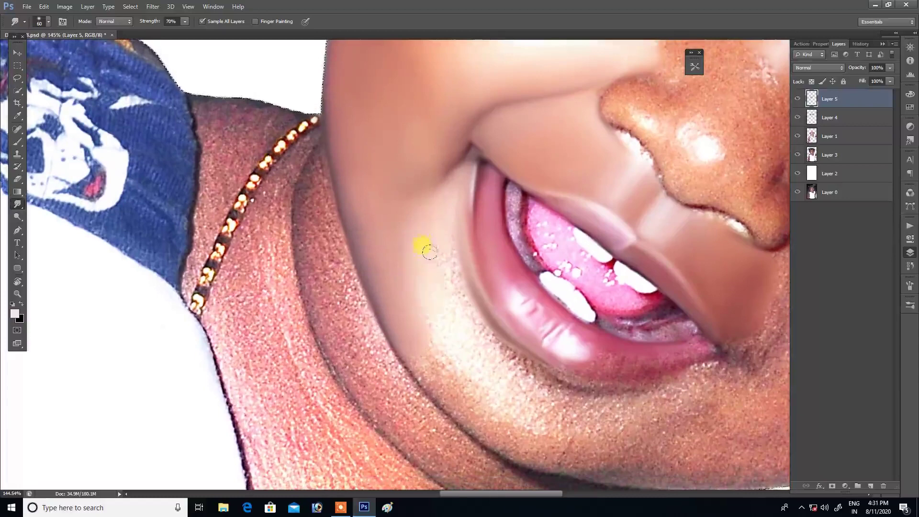
{"action": "scroll", "coordinate": [429, 266], "scroll_direction": "down", "scroll_amount": 3}
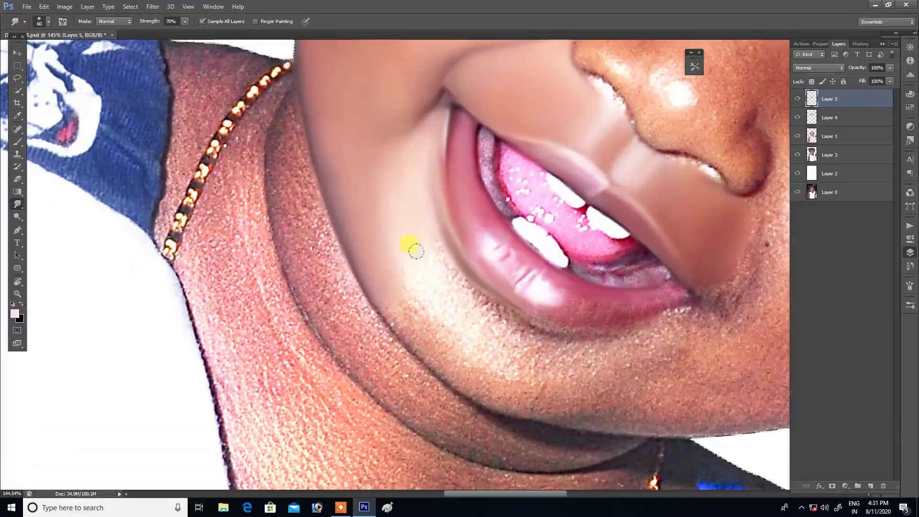
{"action": "left_click_drag", "start_coordinate": [403, 291], "coordinate": [400, 312]}
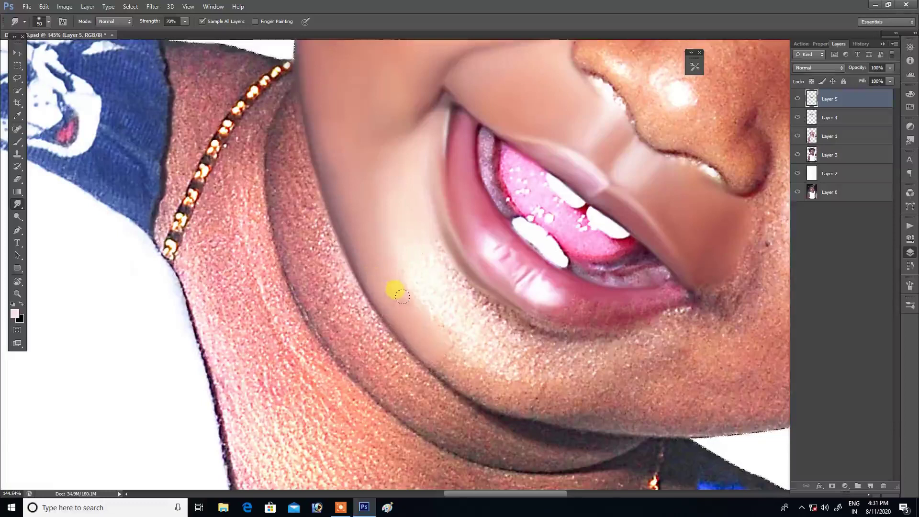
{"action": "left_click_drag", "start_coordinate": [404, 297], "coordinate": [405, 292]}
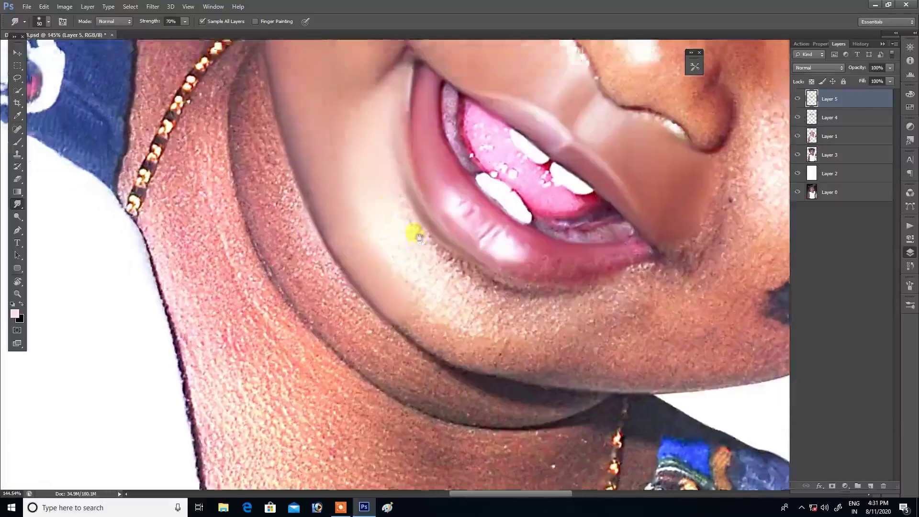
{"action": "scroll", "coordinate": [416, 268], "scroll_direction": "up", "scroll_amount": 1}
{"action": "scroll", "coordinate": [409, 272], "scroll_direction": "up", "scroll_amount": 2}
{"action": "mouse_move", "coordinate": [377, 273]}
{"action": "left_mouse_down"}
{"action": "mouse_move", "coordinate": [404, 297]}
{"action": "mouse_move", "coordinate": [367, 274]}
{"action": "left_mouse_up"}
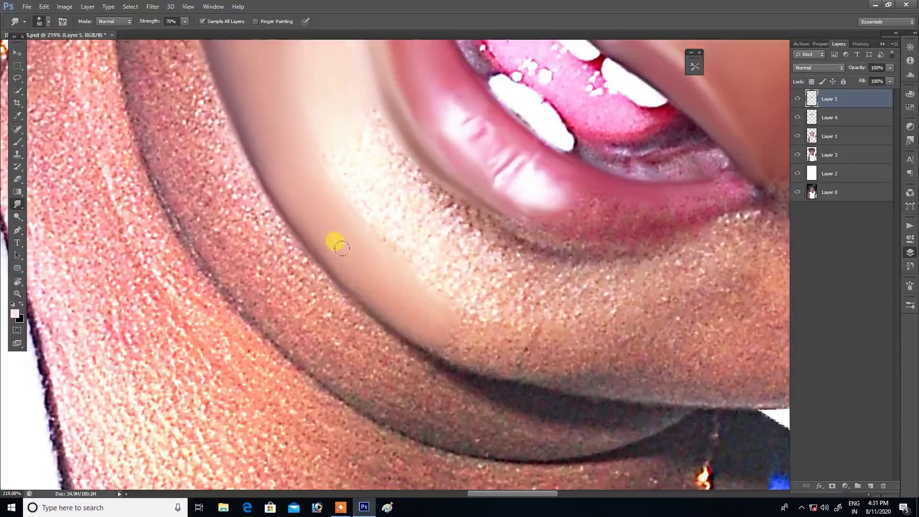
Step: Tilt the view and smear the speckled chin skin with a 40 px brush
{"action": "left_click_drag", "start_coordinate": [465, 298], "coordinate": [447, 230]}
{"action": "key", "text": "r"}
{"action": "mouse_move", "coordinate": [554, 221]}
{"action": "left_mouse_down"}
{"action": "mouse_move", "coordinate": [509, 91]}
{"action": "mouse_move", "coordinate": [508, 212]}
{"action": "mouse_move", "coordinate": [537, 230]}
{"action": "left_mouse_up"}
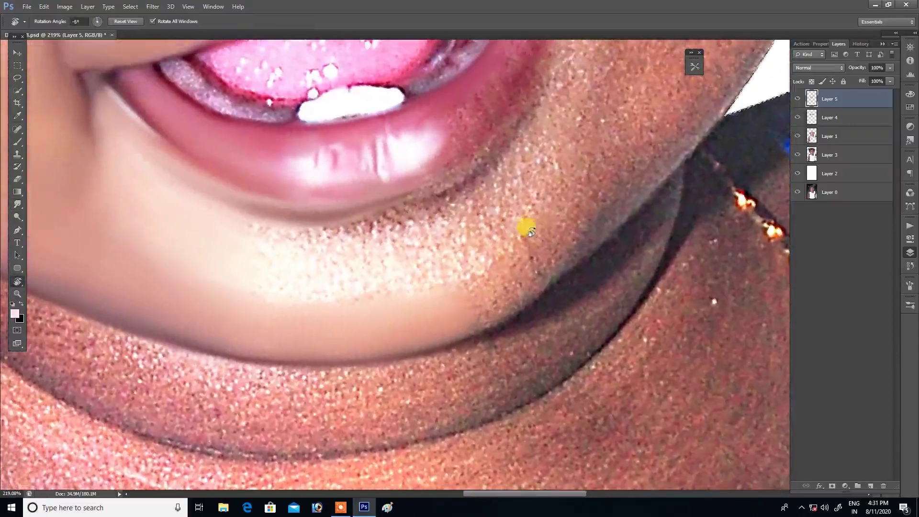
{"action": "mouse_move", "coordinate": [490, 276]}
{"action": "left_mouse_down"}
{"action": "mouse_move", "coordinate": [467, 278]}
{"action": "mouse_move", "coordinate": [485, 274]}
{"action": "left_mouse_up"}
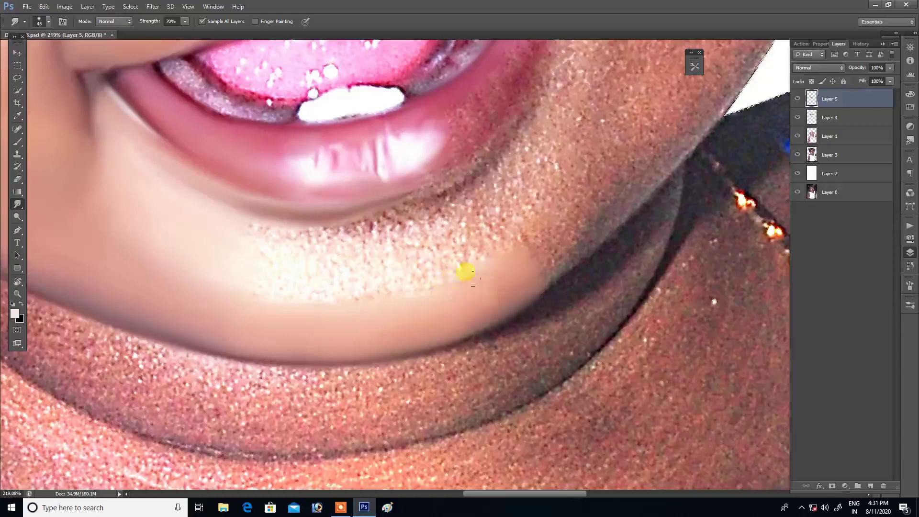
{"action": "key", "text": "bracketleft"}
{"action": "mouse_move", "coordinate": [554, 258]}
{"action": "left_mouse_down"}
{"action": "mouse_move", "coordinate": [484, 275]}
{"action": "mouse_move", "coordinate": [532, 274]}
{"action": "mouse_move", "coordinate": [552, 260]}
{"action": "mouse_move", "coordinate": [557, 280]}
{"action": "mouse_move", "coordinate": [589, 254]}
{"action": "mouse_move", "coordinate": [542, 306]}
{"action": "mouse_move", "coordinate": [583, 265]}
{"action": "mouse_move", "coordinate": [566, 244]}
{"action": "mouse_move", "coordinate": [609, 273]}
{"action": "mouse_move", "coordinate": [595, 278]}
{"action": "mouse_move", "coordinate": [607, 264]}
{"action": "mouse_move", "coordinate": [607, 287]}
{"action": "mouse_move", "coordinate": [638, 256]}
{"action": "left_mouse_up"}
Step: Lightly smooth along the chin edge
{"action": "scroll", "coordinate": [609, 273], "scroll_direction": "up", "scroll_amount": 2}
{"action": "scroll", "coordinate": [607, 264], "scroll_direction": "up", "scroll_amount": 1}
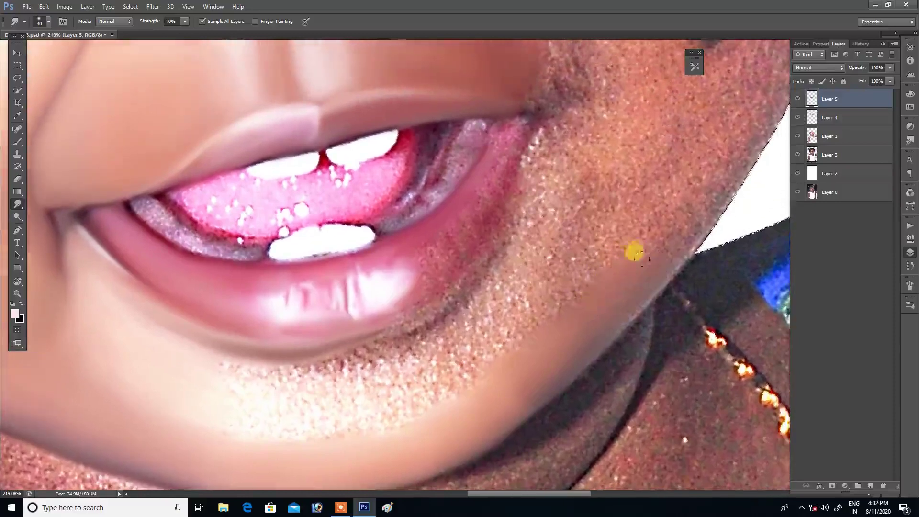
{"action": "mouse_move", "coordinate": [560, 327]}
{"action": "left_mouse_down"}
{"action": "mouse_move", "coordinate": [499, 386]}
{"action": "mouse_move", "coordinate": [523, 370]}
{"action": "left_mouse_up"}
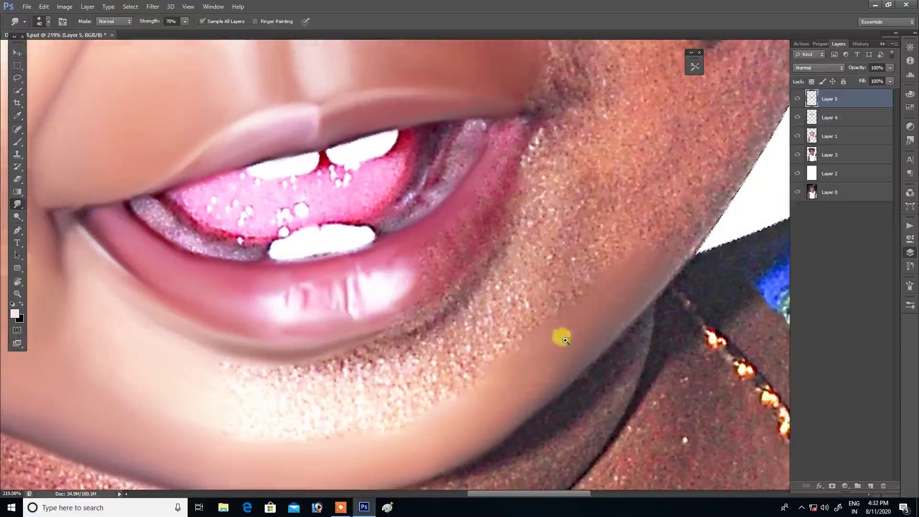
{"action": "scroll", "coordinate": [565, 340], "scroll_direction": "down", "scroll_amount": 2}
{"action": "scroll", "coordinate": [636, 297], "scroll_direction": "up", "scroll_amount": 1}
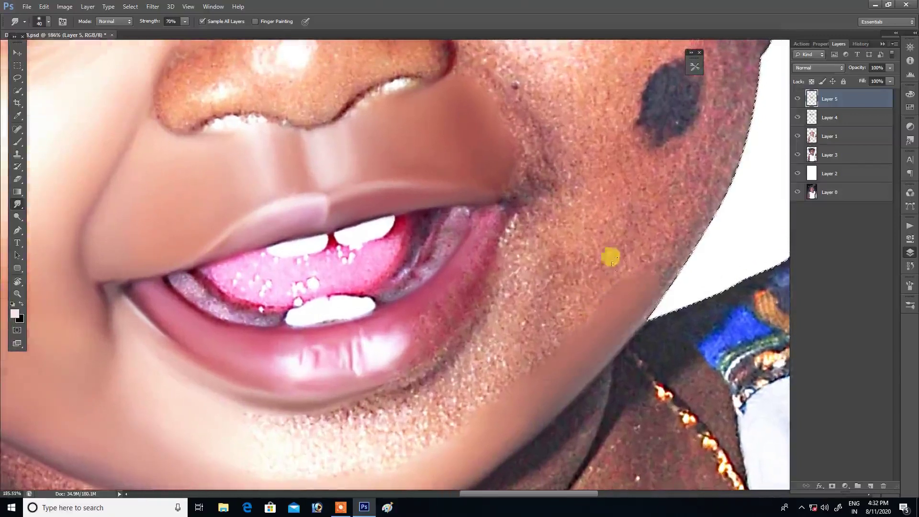
Step: Smooth the cheek near the jawline and the speckled chin skin below the lower lip at brush size 35
{"action": "scroll", "coordinate": [609, 256], "scroll_direction": "up", "scroll_amount": 2}
{"action": "mouse_move", "coordinate": [620, 266]}
{"action": "left_mouse_down"}
{"action": "mouse_move", "coordinate": [613, 282]}
{"action": "mouse_move", "coordinate": [626, 287]}
{"action": "mouse_move", "coordinate": [606, 324]}
{"action": "mouse_move", "coordinate": [606, 304]}
{"action": "mouse_move", "coordinate": [584, 323]}
{"action": "mouse_move", "coordinate": [590, 330]}
{"action": "mouse_move", "coordinate": [690, 226]}
{"action": "left_mouse_up"}
{"action": "key", "text": "bracketright"}
{"action": "key", "text": "bracketleft"}
{"action": "mouse_move", "coordinate": [448, 338]}
{"action": "left_mouse_down"}
{"action": "mouse_move", "coordinate": [489, 331]}
{"action": "mouse_move", "coordinate": [553, 296]}
{"action": "left_mouse_up"}
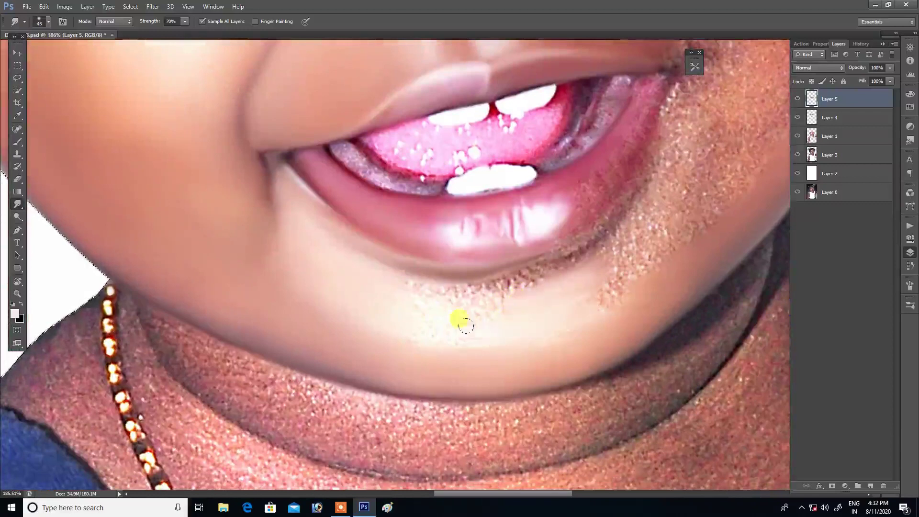
{"action": "left_click_drag", "start_coordinate": [490, 312], "coordinate": [392, 303]}
Step: With a 50 brush, smooth the skin from the chin toward the lip corner
{"action": "key", "text": "bracketright"}
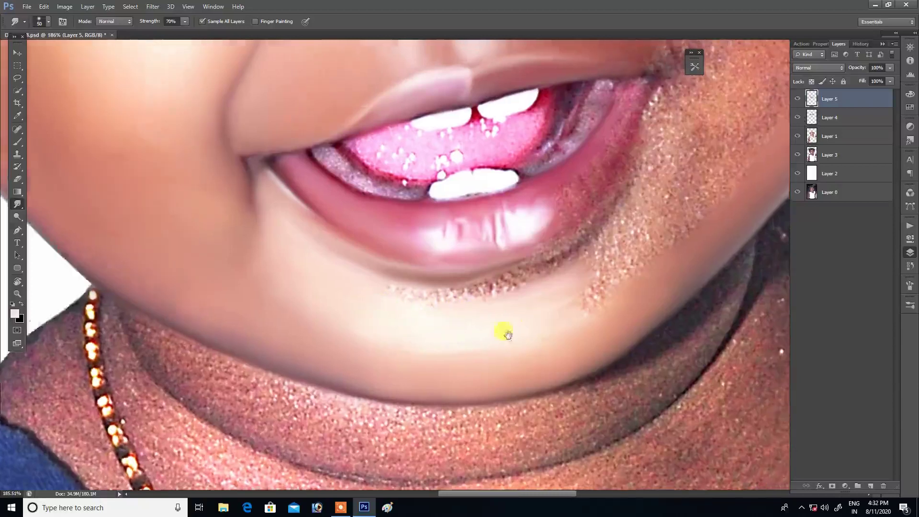
{"action": "scroll", "coordinate": [512, 311], "scroll_direction": "right", "scroll_amount": 3}
{"action": "mouse_move", "coordinate": [517, 291]}
{"action": "left_mouse_down"}
{"action": "mouse_move", "coordinate": [509, 278]}
{"action": "mouse_move", "coordinate": [501, 297]}
{"action": "left_mouse_up"}
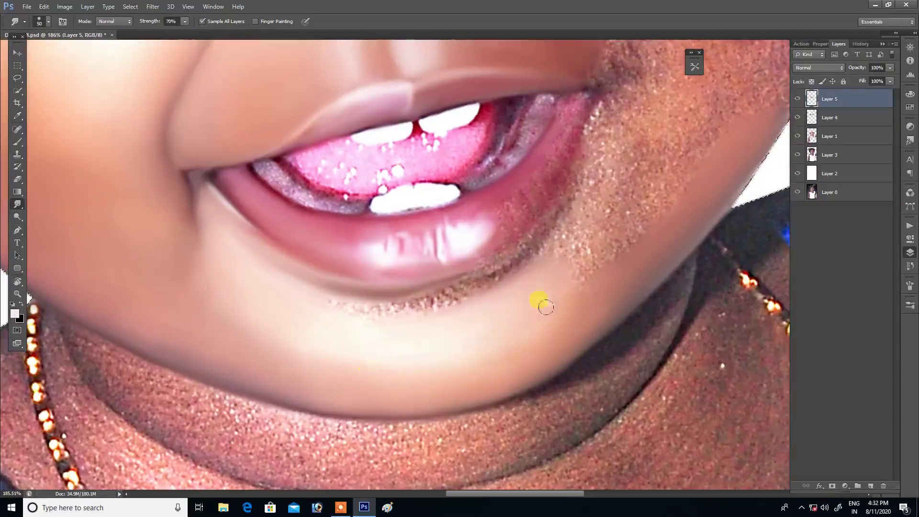
{"action": "scroll", "coordinate": [546, 306], "scroll_direction": "up", "scroll_amount": 2}
{"action": "scroll", "coordinate": [545, 306], "scroll_direction": "right", "scroll_amount": 2}
{"action": "mouse_move", "coordinate": [523, 303]}
{"action": "left_mouse_down"}
{"action": "mouse_move", "coordinate": [541, 277]}
{"action": "mouse_move", "coordinate": [527, 308]}
{"action": "mouse_move", "coordinate": [519, 262]}
{"action": "mouse_move", "coordinate": [536, 250]}
{"action": "mouse_move", "coordinate": [484, 287]}
{"action": "mouse_move", "coordinate": [494, 301]}
{"action": "mouse_move", "coordinate": [456, 307]}
{"action": "left_mouse_up"}
Step: Shrink the smudge brush to 25 and smooth the skin at the lower-lip corner
{"action": "key", "text": "bracketleft"}
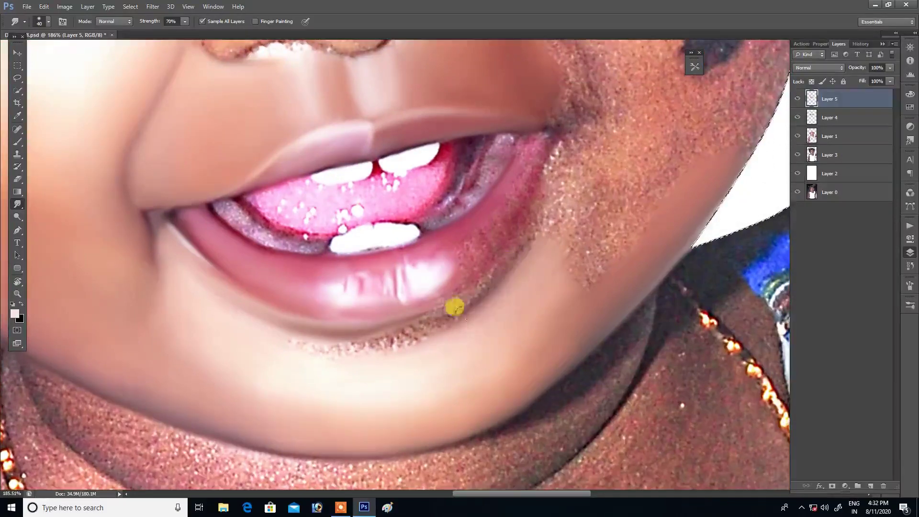
{"action": "scroll", "coordinate": [455, 306], "scroll_direction": "up", "scroll_amount": 3}
{"action": "scroll", "coordinate": [455, 306], "scroll_direction": "right", "scroll_amount": 3}
{"action": "key", "text": "bracketleft"}
{"action": "key", "text": "bracketleft"}
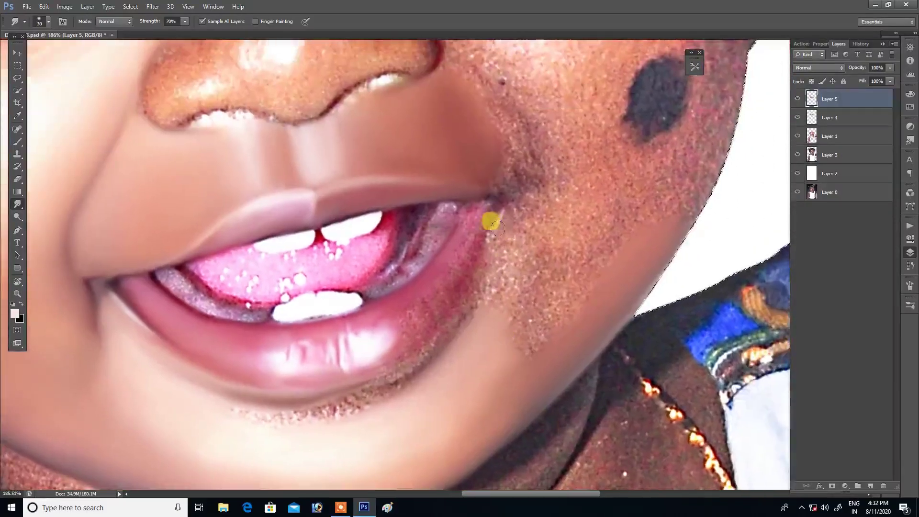
{"action": "key", "text": "bracketleft"}
{"action": "mouse_move", "coordinate": [499, 214]}
{"action": "left_mouse_down"}
{"action": "mouse_move", "coordinate": [473, 288]}
{"action": "mouse_move", "coordinate": [492, 258]}
{"action": "mouse_move", "coordinate": [447, 319]}
{"action": "mouse_move", "coordinate": [525, 233]}
{"action": "mouse_move", "coordinate": [511, 221]}
{"action": "mouse_move", "coordinate": [474, 293]}
{"action": "left_mouse_up"}
Step: At brush size 35, smudge the skin at and beside the mouth corner and lightly smooth the cheek
{"action": "key", "text": "bracketright"}
{"action": "scroll", "coordinate": [474, 293], "scroll_direction": "down", "scroll_amount": 5}
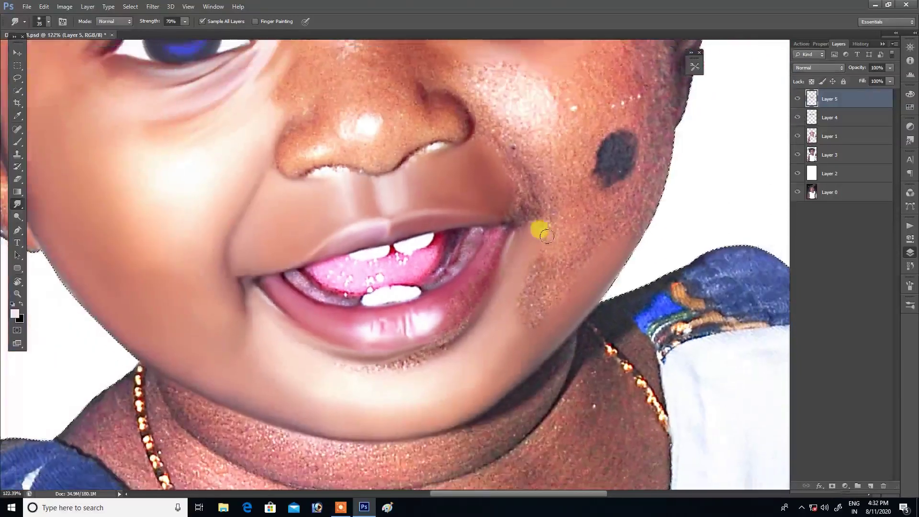
{"action": "key", "text": "bracketright"}
{"action": "scroll", "coordinate": [554, 236], "scroll_direction": "up", "scroll_amount": 5}
{"action": "left_click_drag", "start_coordinate": [565, 238], "coordinate": [527, 227]}
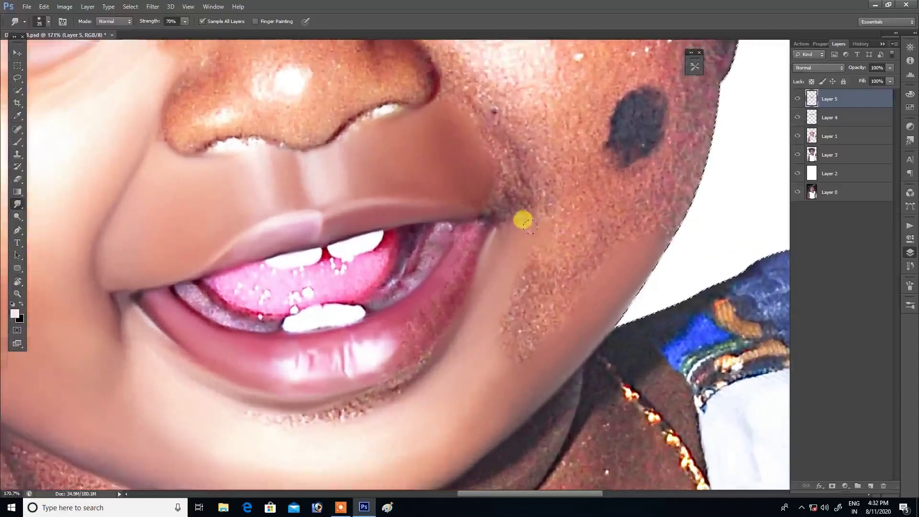
{"action": "left_click_drag", "start_coordinate": [526, 244], "coordinate": [545, 237]}
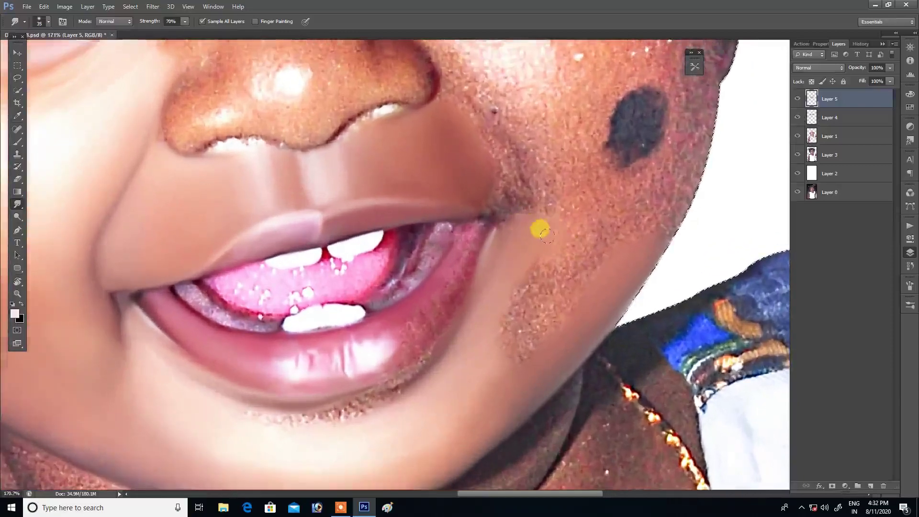
{"action": "mouse_move", "coordinate": [585, 247]}
{"action": "left_mouse_down"}
{"action": "mouse_move", "coordinate": [525, 262]}
{"action": "mouse_move", "coordinate": [494, 293]}
{"action": "mouse_move", "coordinate": [510, 263]}
{"action": "left_mouse_up"}
Step: Enlarge the brush and smear away the cheek freckle patch near the lip corner
{"action": "key", "text": "bracketright"}
{"action": "key", "text": "bracketright"}
{"action": "key", "text": "bracketright"}
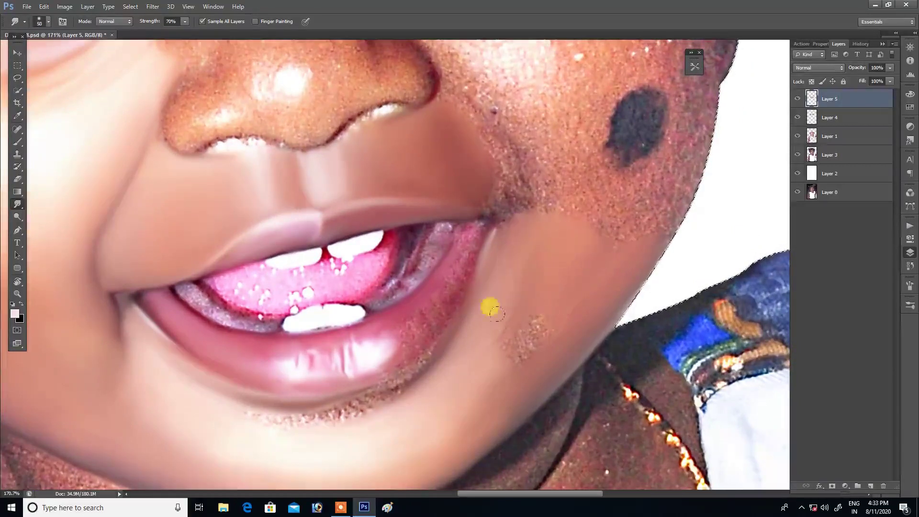
{"action": "key", "text": "bracketright"}
{"action": "scroll", "coordinate": [525, 263], "scroll_direction": "down", "scroll_amount": 3}
{"action": "scroll", "coordinate": [544, 234], "scroll_direction": "left", "scroll_amount": 3}
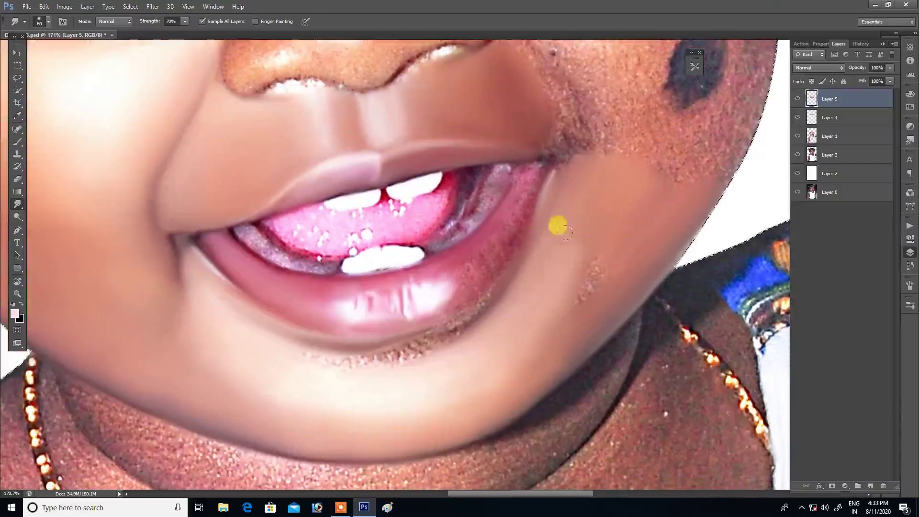
{"action": "mouse_move", "coordinate": [588, 227]}
{"action": "left_mouse_down"}
{"action": "mouse_move", "coordinate": [575, 264]}
{"action": "mouse_move", "coordinate": [525, 324]}
{"action": "mouse_move", "coordinate": [544, 310]}
{"action": "mouse_move", "coordinate": [584, 244]}
{"action": "mouse_move", "coordinate": [578, 191]}
{"action": "left_mouse_up"}
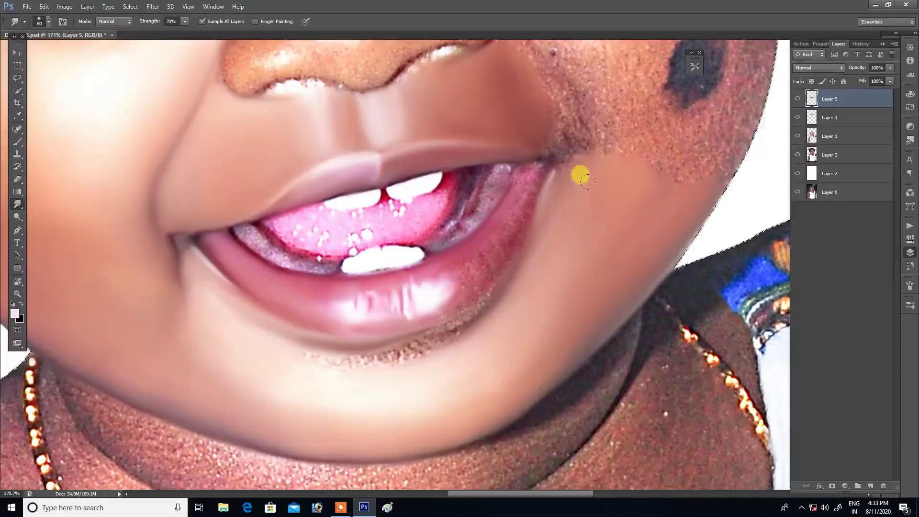
{"action": "mouse_move", "coordinate": [539, 231]}
{"action": "left_mouse_down"}
{"action": "mouse_move", "coordinate": [547, 211]}
{"action": "mouse_move", "coordinate": [498, 285]}
{"action": "left_mouse_up"}
Step: With a smaller brush, smudge the cheek down toward the mouth corner once more
{"action": "key", "text": "bracketleft"}
{"action": "scroll", "coordinate": [609, 214], "scroll_direction": "down", "scroll_amount": 5}
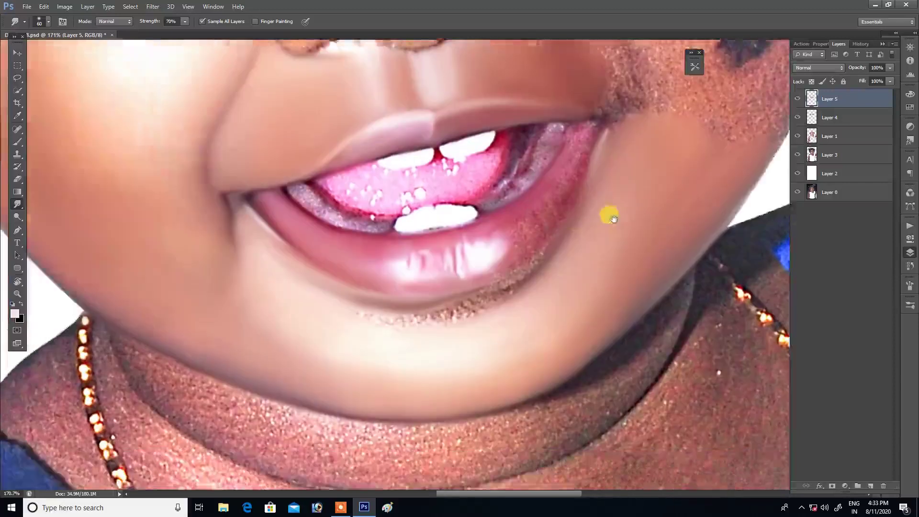
{"action": "scroll", "coordinate": [615, 193], "scroll_direction": "left", "scroll_amount": 5}
{"action": "key", "text": "bracketleft"}
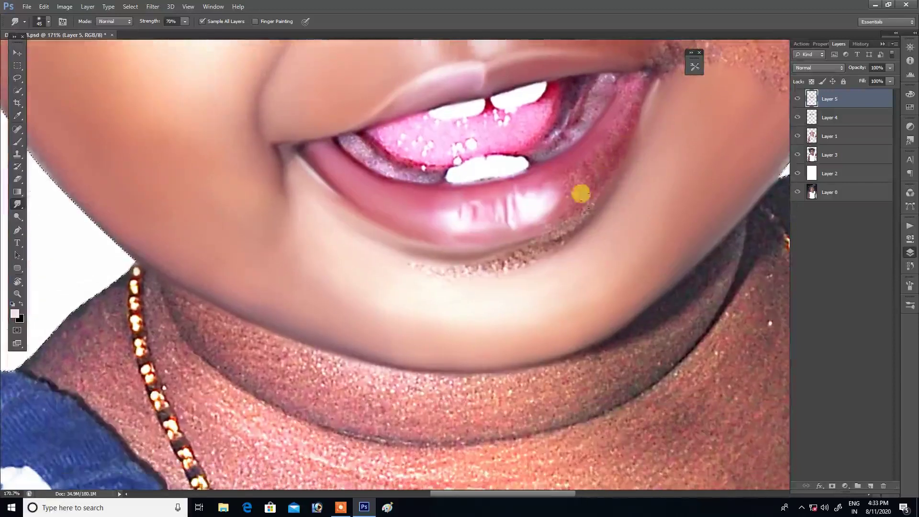
{"action": "mouse_move", "coordinate": [615, 184]}
{"action": "left_mouse_down"}
{"action": "mouse_move", "coordinate": [588, 242]}
{"action": "mouse_move", "coordinate": [566, 254]}
{"action": "left_mouse_up"}
Step: Bring the mouth and chin into view and tilt the view to follow the lower lip
{"action": "scroll", "coordinate": [598, 225], "scroll_direction": "up", "scroll_amount": 5}
{"action": "scroll", "coordinate": [622, 213], "scroll_direction": "up", "scroll_amount": 3}
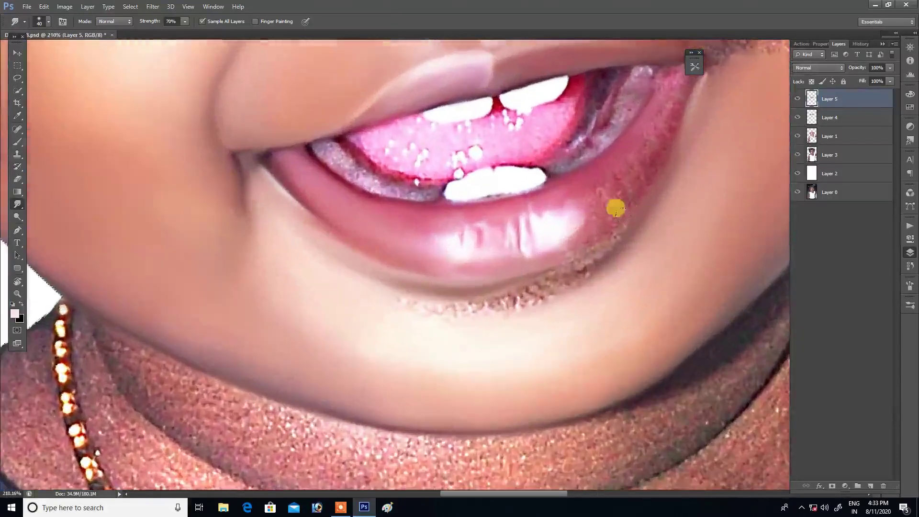
{"action": "mouse_move", "coordinate": [558, 287]}
{"action": "left_mouse_down"}
{"action": "mouse_move", "coordinate": [586, 207]}
{"action": "mouse_move", "coordinate": [593, 214]}
{"action": "mouse_move", "coordinate": [568, 180]}
{"action": "left_mouse_up"}
{"action": "key", "text": "r"}
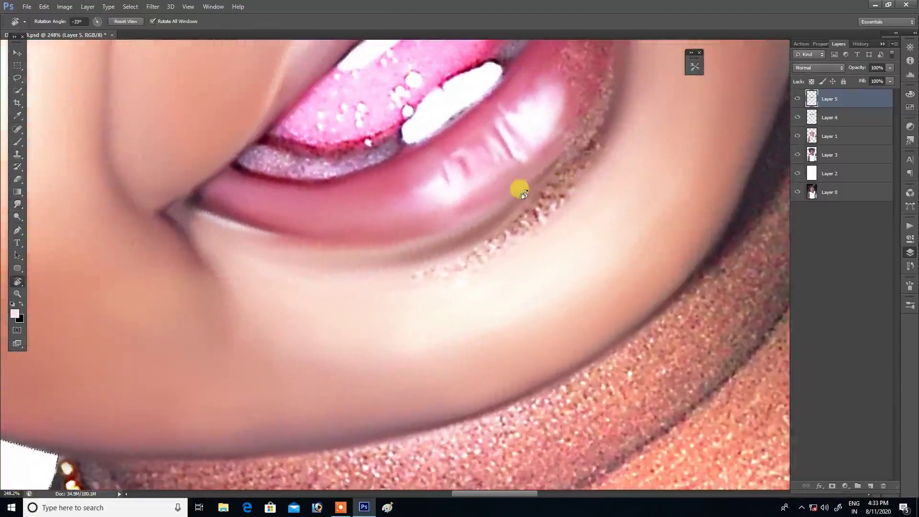
Step: Smooth the speckled edge below the lower lip and near the corner, softening the lip highlight
{"action": "key", "text": "r"}
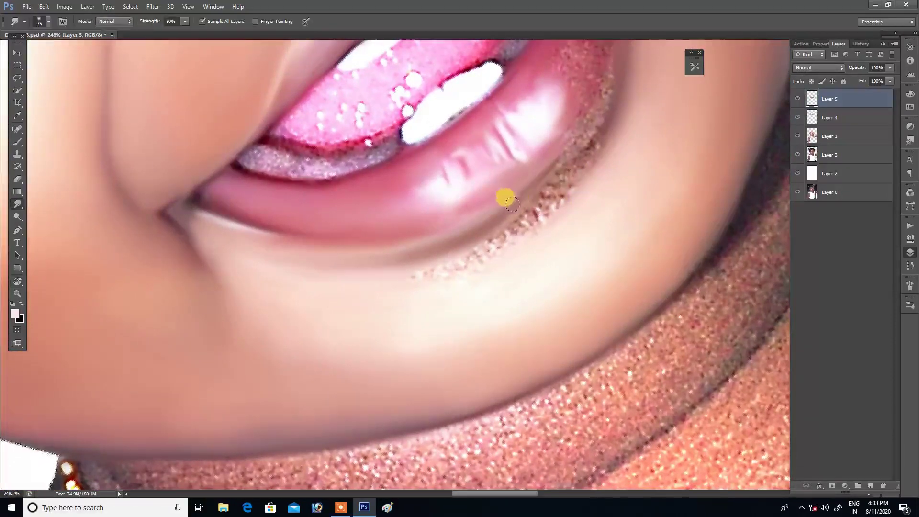
{"action": "mouse_move", "coordinate": [406, 279]}
{"action": "left_mouse_down"}
{"action": "mouse_move", "coordinate": [497, 218]}
{"action": "mouse_move", "coordinate": [446, 241]}
{"action": "left_mouse_up"}
{"action": "scroll", "coordinate": [478, 268], "scroll_direction": "up", "scroll_amount": 3}
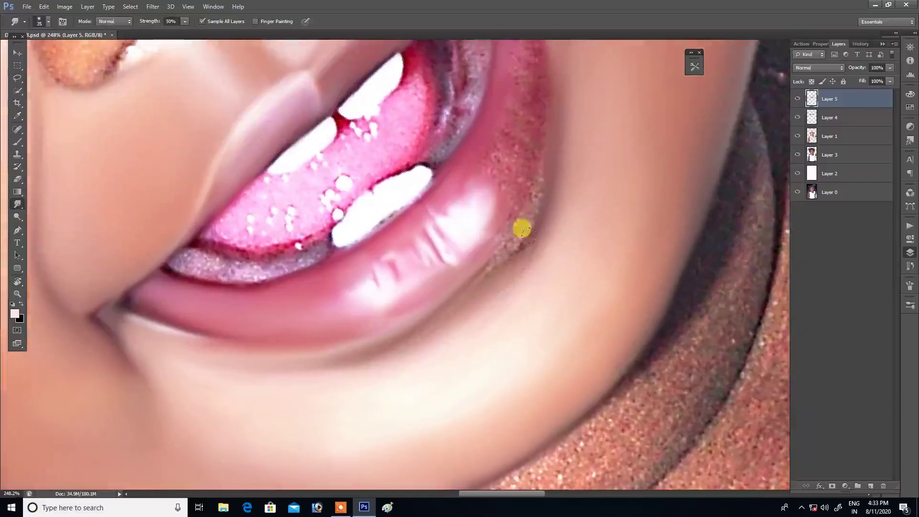
{"action": "mouse_move", "coordinate": [531, 199]}
{"action": "left_mouse_down"}
{"action": "mouse_move", "coordinate": [530, 148]}
{"action": "mouse_move", "coordinate": [490, 237]}
{"action": "left_mouse_up"}
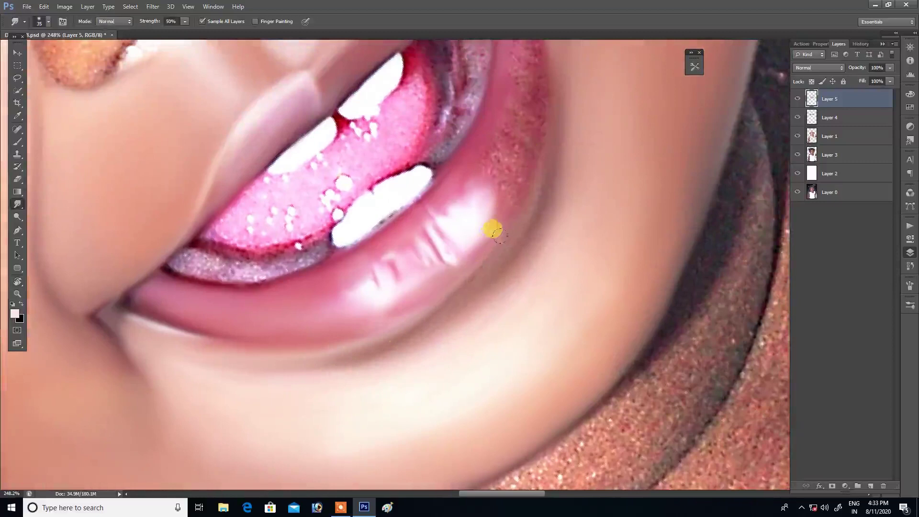
{"action": "left_click_drag", "start_coordinate": [430, 290], "coordinate": [452, 270]}
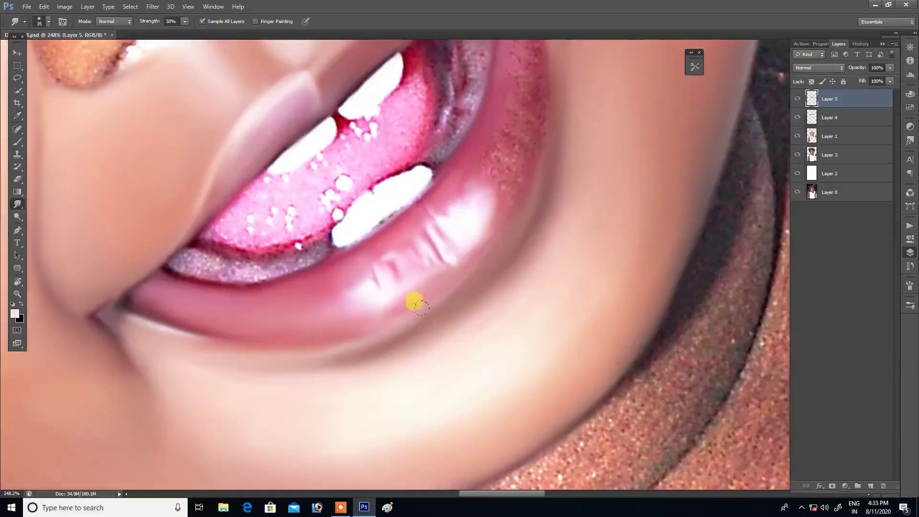
Step: Zoom and pan around the lower lip while fine-tuning the smudge brush size
{"action": "scroll", "coordinate": [461, 267], "scroll_direction": "down", "scroll_amount": 5}
{"action": "scroll", "coordinate": [507, 237], "scroll_direction": "up", "scroll_amount": 5}
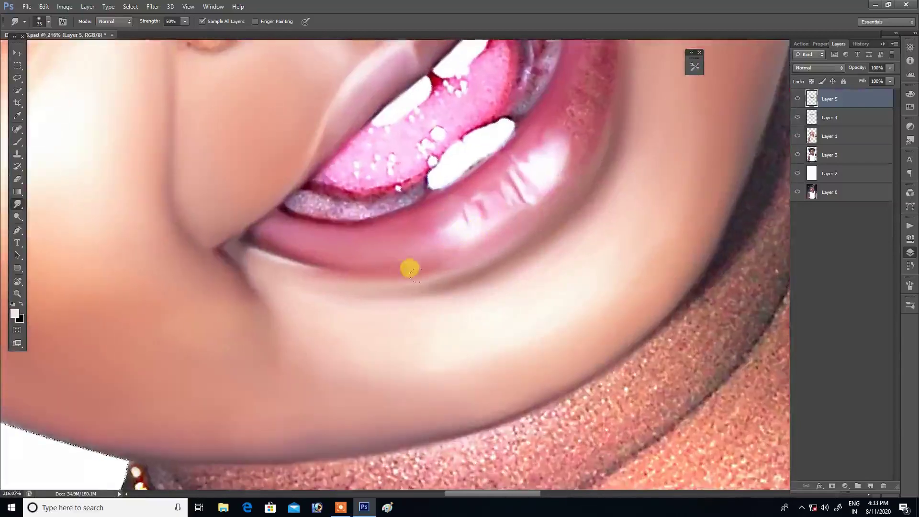
{"action": "scroll", "coordinate": [400, 269], "scroll_direction": "up", "scroll_amount": 3}
{"action": "scroll", "coordinate": [447, 335], "scroll_direction": "right", "scroll_amount": 2}
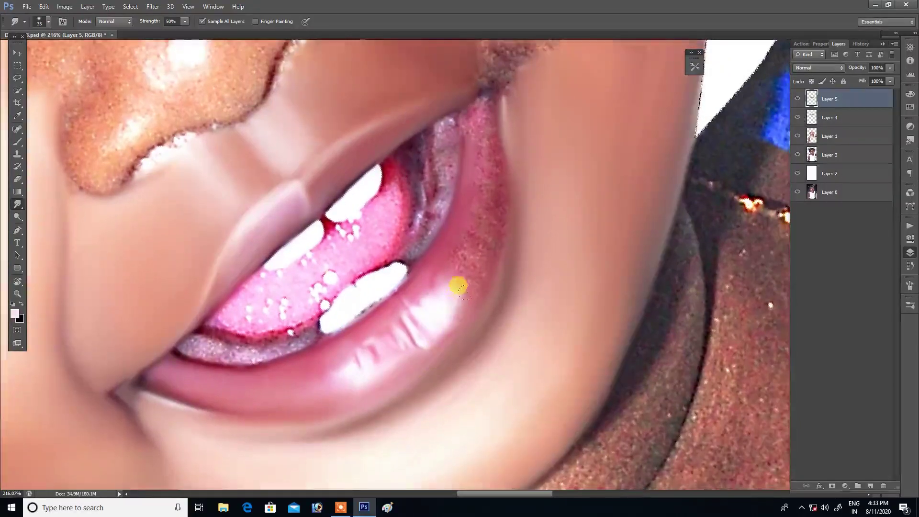
{"action": "scroll", "coordinate": [449, 293], "scroll_direction": "up", "scroll_amount": 3}
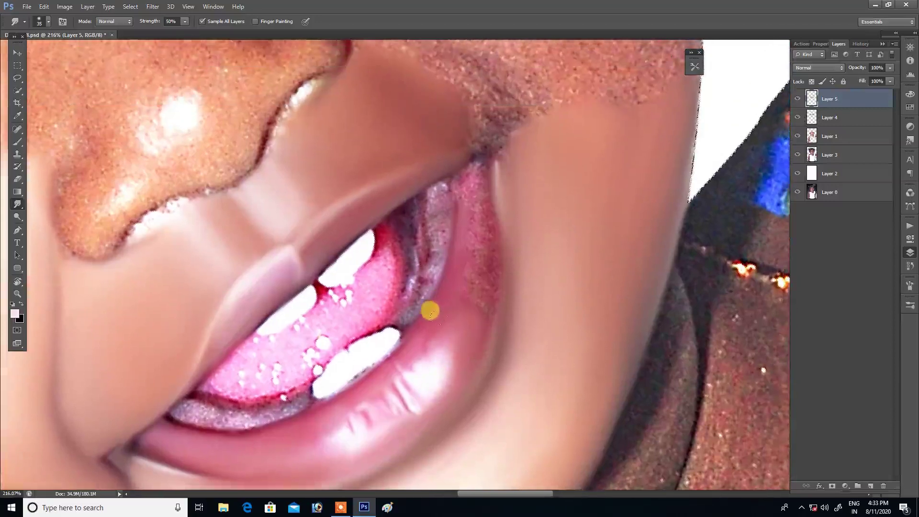
{"action": "scroll", "coordinate": [484, 334], "scroll_direction": "up", "scroll_amount": 2}
{"action": "scroll", "coordinate": [481, 331], "scroll_direction": "up", "scroll_amount": 1}
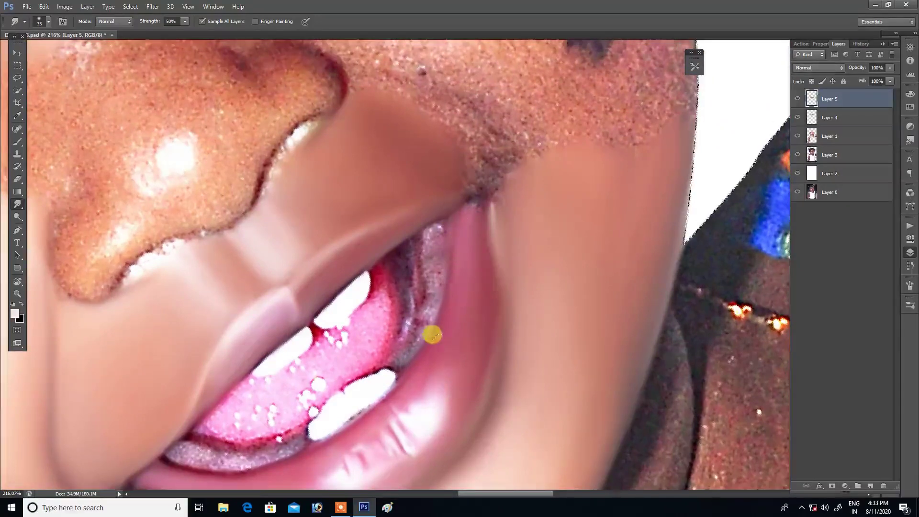
{"action": "key", "text": "bracketleft"}
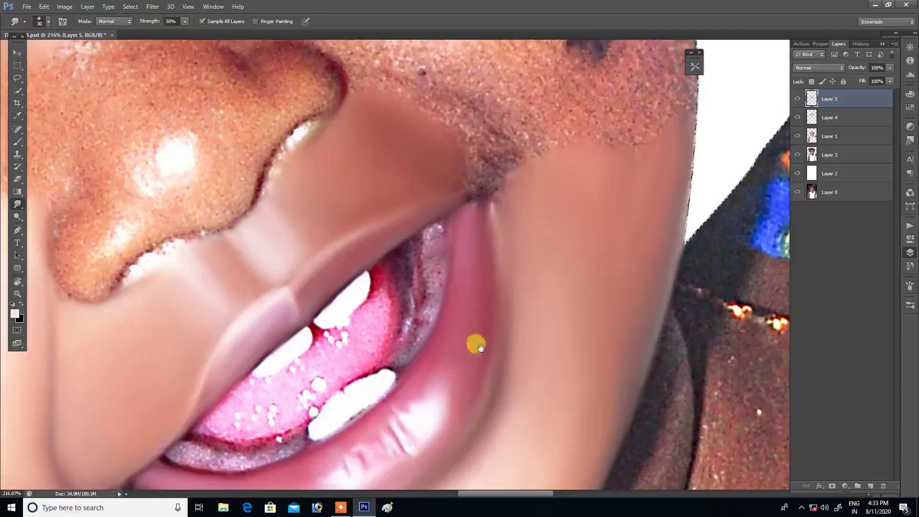
{"action": "scroll", "coordinate": [476, 343], "scroll_direction": "down", "scroll_amount": 5}
{"action": "key", "text": "bracketright"}
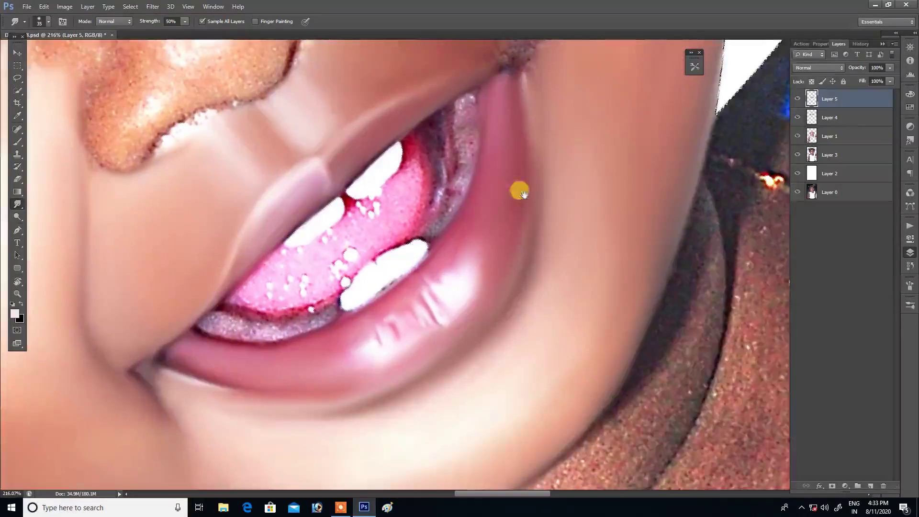
{"action": "scroll", "coordinate": [497, 307], "scroll_direction": "up", "scroll_amount": 3}
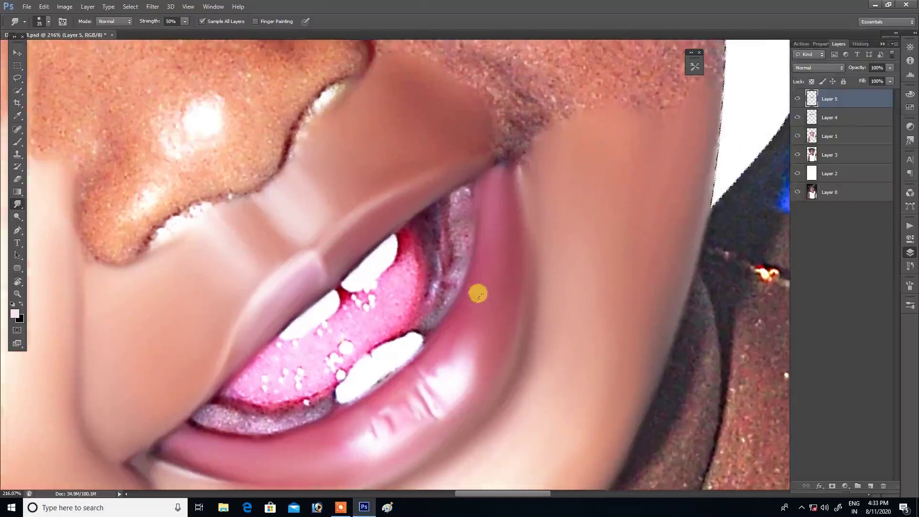
{"action": "scroll", "coordinate": [506, 248], "scroll_direction": "down", "scroll_amount": 5}
{"action": "scroll", "coordinate": [492, 301], "scroll_direction": "up", "scroll_amount": 6}
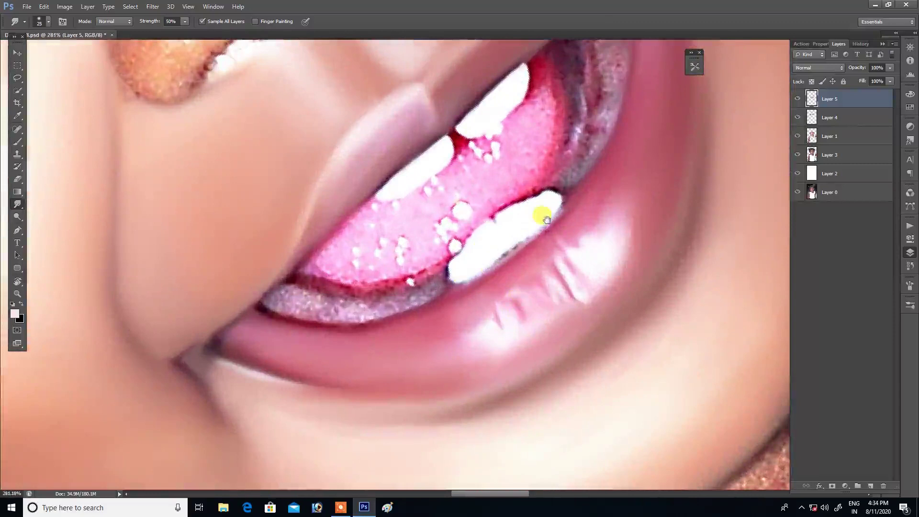
Step: With a smaller brush, smooth the upper and lower tooth edges and blend the tongue into the lip edge
{"action": "scroll", "coordinate": [546, 210], "scroll_direction": "up", "scroll_amount": 2}
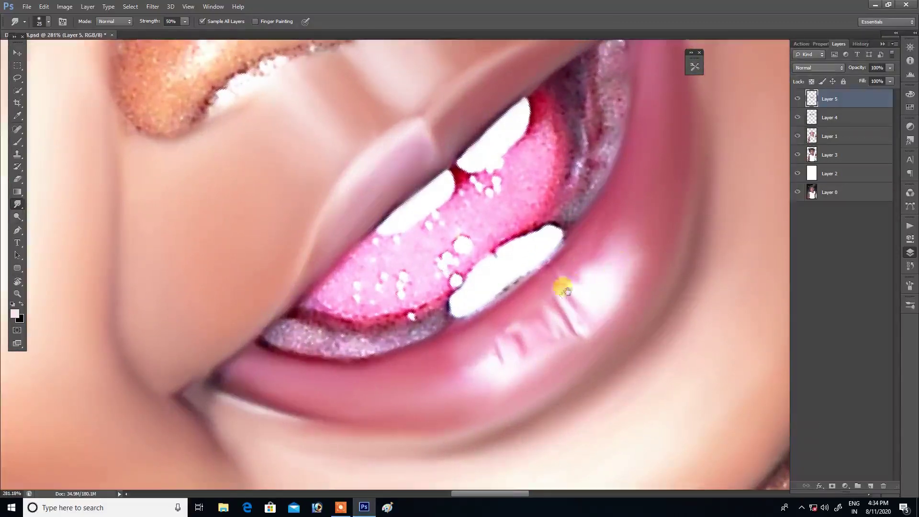
{"action": "left_click_drag", "start_coordinate": [572, 283], "coordinate": [598, 282]}
{"action": "mouse_move", "coordinate": [490, 290]}
{"action": "left_mouse_down"}
{"action": "mouse_move", "coordinate": [502, 260]}
{"action": "mouse_move", "coordinate": [499, 281]}
{"action": "left_mouse_up"}
{"action": "key", "text": "bracketleft"}
{"action": "mouse_move", "coordinate": [538, 241]}
{"action": "left_mouse_down"}
{"action": "mouse_move", "coordinate": [569, 231]}
{"action": "mouse_move", "coordinate": [517, 282]}
{"action": "left_mouse_up"}
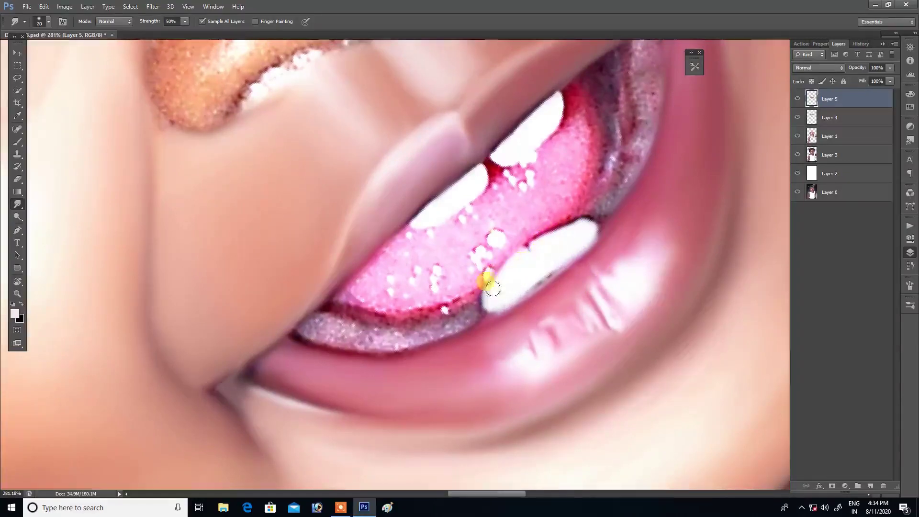
{"action": "left_click_drag", "start_coordinate": [509, 258], "coordinate": [518, 249]}
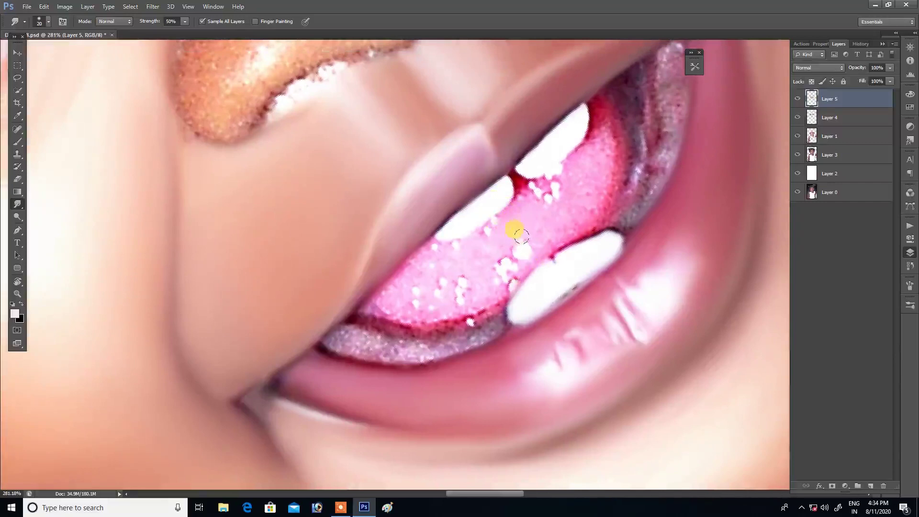
{"action": "mouse_move", "coordinate": [531, 194]}
{"action": "left_mouse_down"}
{"action": "mouse_move", "coordinate": [567, 168]}
{"action": "mouse_move", "coordinate": [601, 120]}
{"action": "mouse_move", "coordinate": [589, 102]}
{"action": "left_mouse_up"}
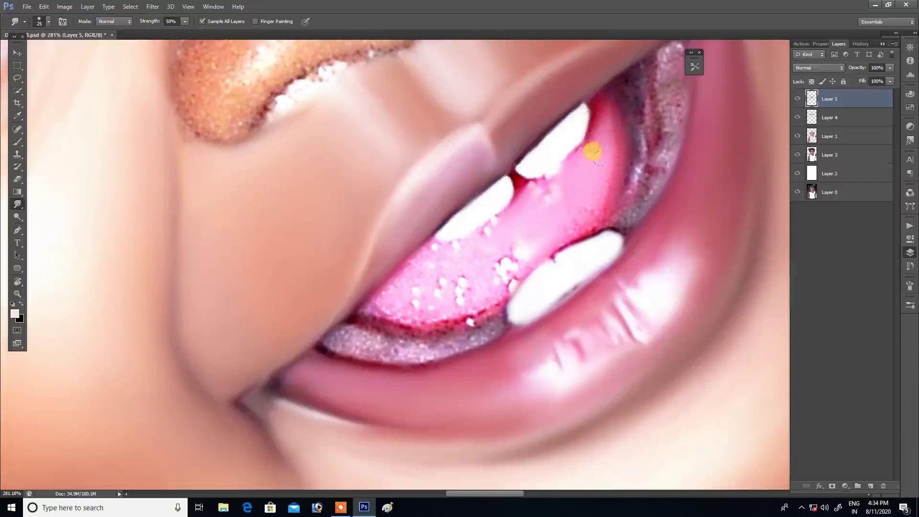
{"action": "left_click_drag", "start_coordinate": [550, 189], "coordinate": [601, 181]}
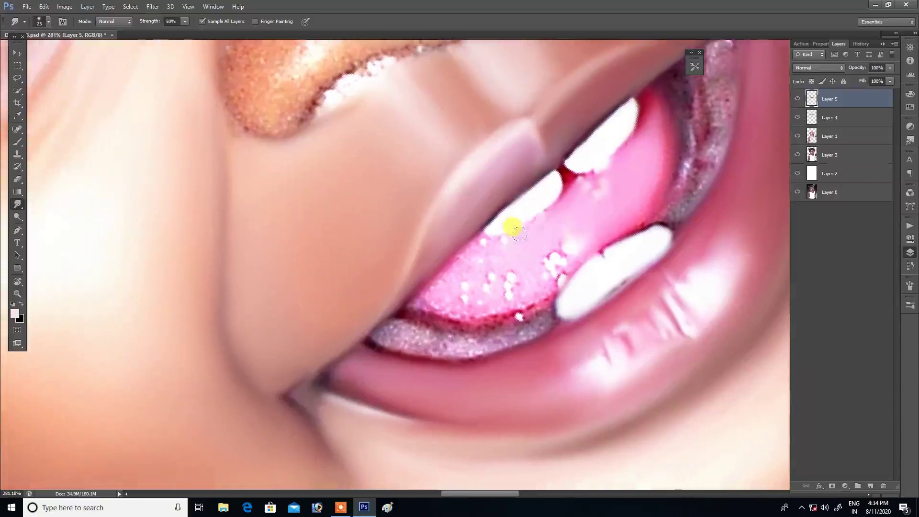
{"action": "left_click_drag", "start_coordinate": [520, 233], "coordinate": [548, 231]}
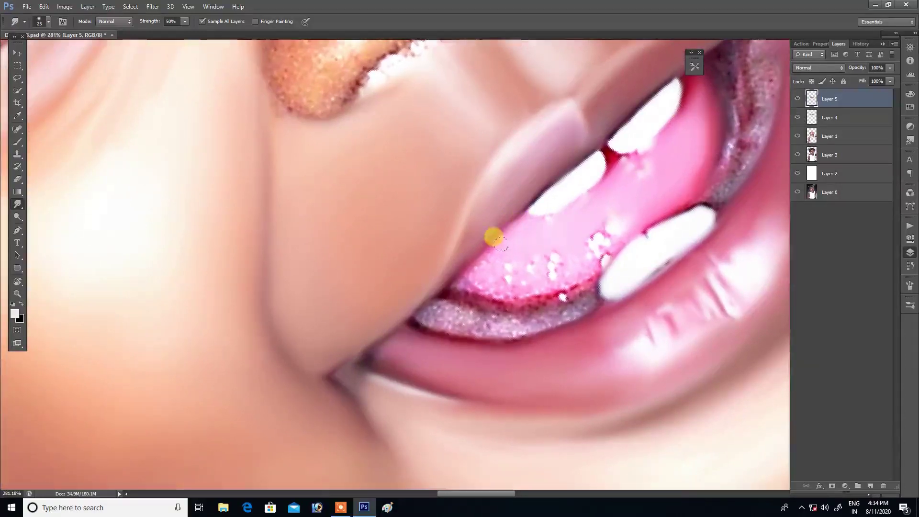
{"action": "left_click_drag", "start_coordinate": [498, 226], "coordinate": [469, 267]}
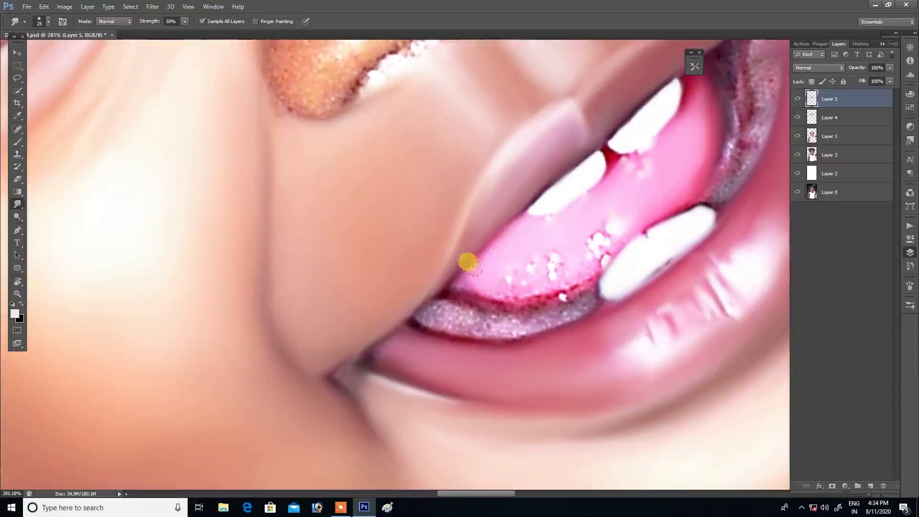
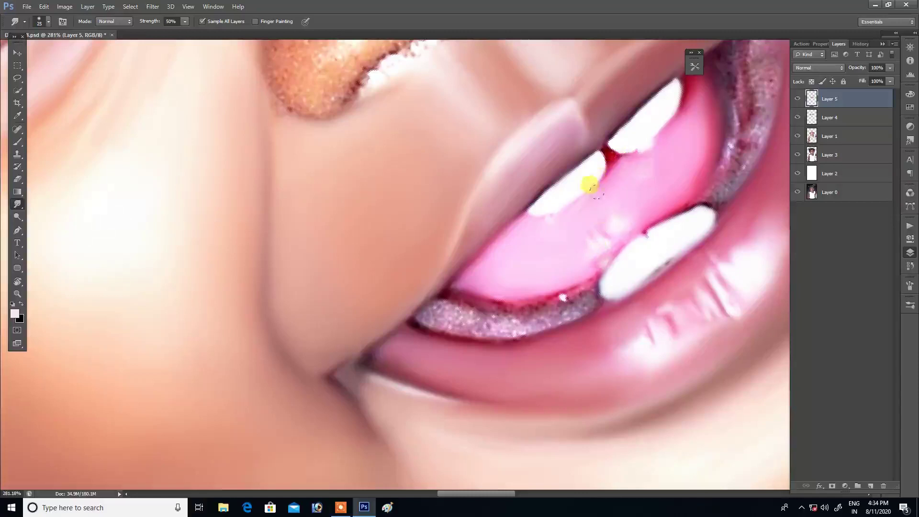
Step: Smear the glittery gum smooth with a resized Smudge brush at 50% strength
{"action": "scroll", "coordinate": [617, 211], "scroll_direction": "down", "scroll_amount": 5}
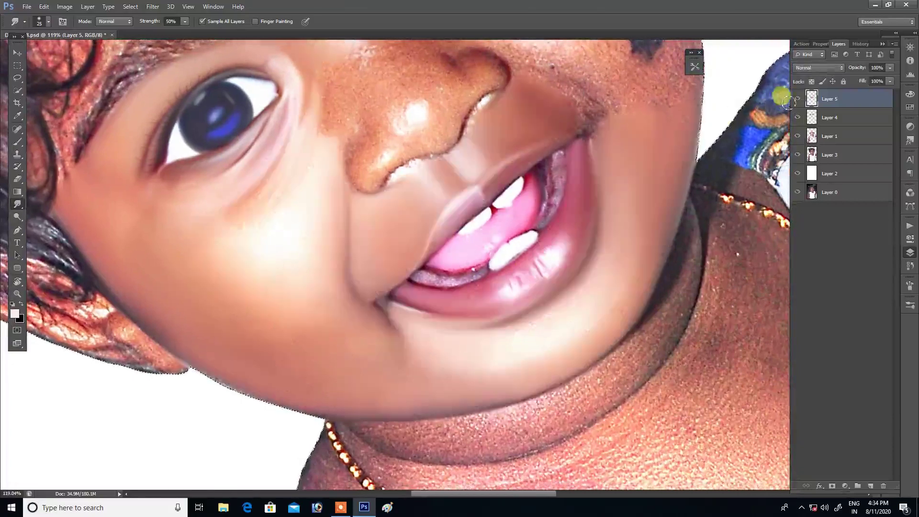
{"action": "scroll", "coordinate": [540, 220], "scroll_direction": "up", "scroll_amount": 3}
{"action": "scroll", "coordinate": [536, 228], "scroll_direction": "up", "scroll_amount": 2}
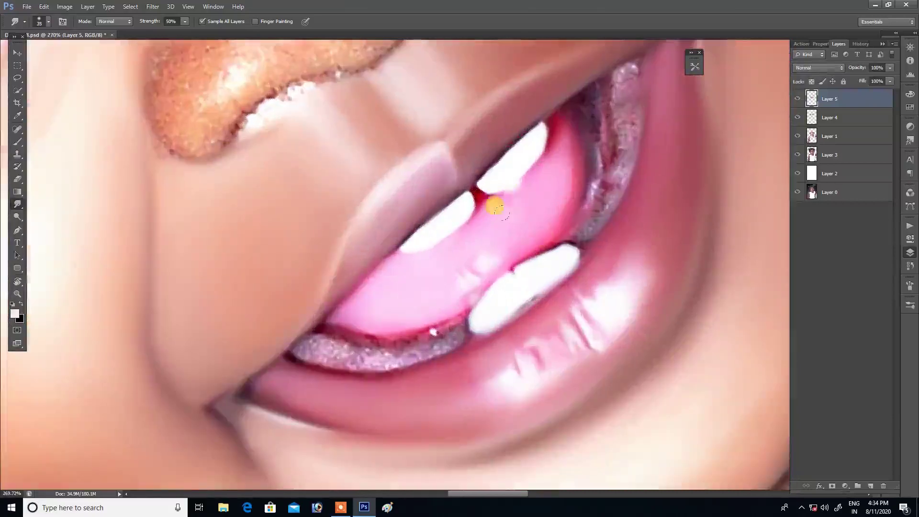
{"action": "scroll", "coordinate": [506, 202], "scroll_direction": "down", "scroll_amount": 1}
{"action": "scroll", "coordinate": [503, 234], "scroll_direction": "down", "scroll_amount": 3}
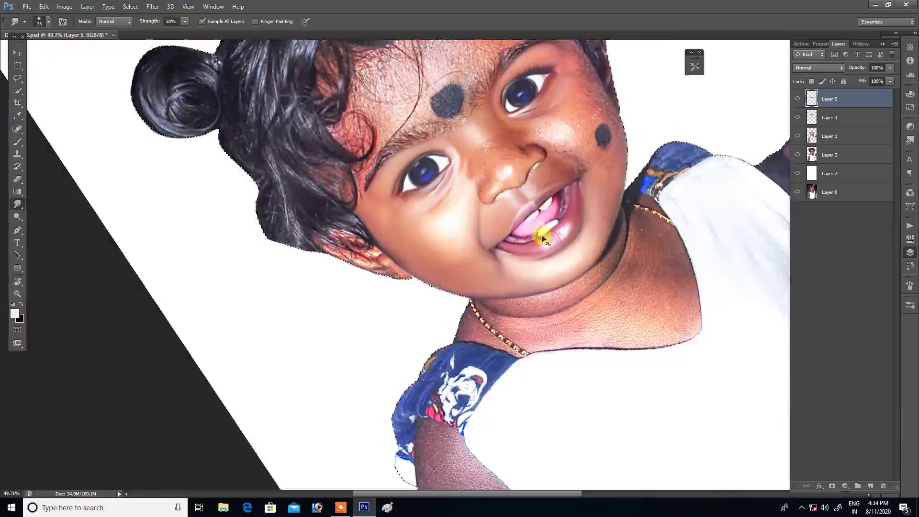
{"action": "scroll", "coordinate": [545, 232], "scroll_direction": "up", "scroll_amount": 4}
{"action": "scroll", "coordinate": [583, 232], "scroll_direction": "up", "scroll_amount": 1}
{"action": "key", "text": "bracketleft"}
{"action": "key", "text": "bracketright"}
{"action": "mouse_move", "coordinate": [555, 245]}
{"action": "left_mouse_down"}
{"action": "mouse_move", "coordinate": [591, 228]}
{"action": "mouse_move", "coordinate": [502, 247]}
{"action": "mouse_move", "coordinate": [533, 242]}
{"action": "mouse_move", "coordinate": [484, 236]}
{"action": "mouse_move", "coordinate": [543, 223]}
{"action": "mouse_move", "coordinate": [469, 256]}
{"action": "mouse_move", "coordinate": [447, 249]}
{"action": "mouse_move", "coordinate": [449, 238]}
{"action": "mouse_move", "coordinate": [426, 245]}
{"action": "mouse_move", "coordinate": [512, 232]}
{"action": "mouse_move", "coordinate": [430, 312]}
{"action": "mouse_move", "coordinate": [459, 316]}
{"action": "left_mouse_up"}
Step: Soften the lip corner and the lower tooth edge with a smaller smudge brush
{"action": "key", "text": "bracketleft"}
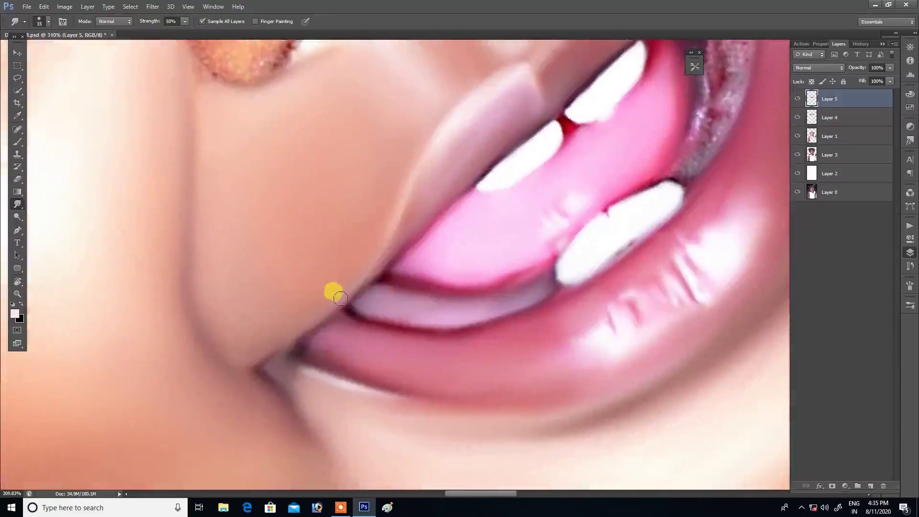
{"action": "mouse_move", "coordinate": [504, 296]}
{"action": "left_mouse_down"}
{"action": "mouse_move", "coordinate": [352, 289]}
{"action": "mouse_move", "coordinate": [357, 273]}
{"action": "left_mouse_up"}
{"action": "key", "text": "bracketleft"}
{"action": "mouse_move", "coordinate": [363, 310]}
{"action": "left_mouse_down"}
{"action": "mouse_move", "coordinate": [407, 322]}
{"action": "mouse_move", "coordinate": [497, 312]}
{"action": "mouse_move", "coordinate": [457, 331]}
{"action": "mouse_move", "coordinate": [561, 291]}
{"action": "mouse_move", "coordinate": [444, 342]}
{"action": "left_mouse_up"}
{"action": "key", "text": "bracketright"}
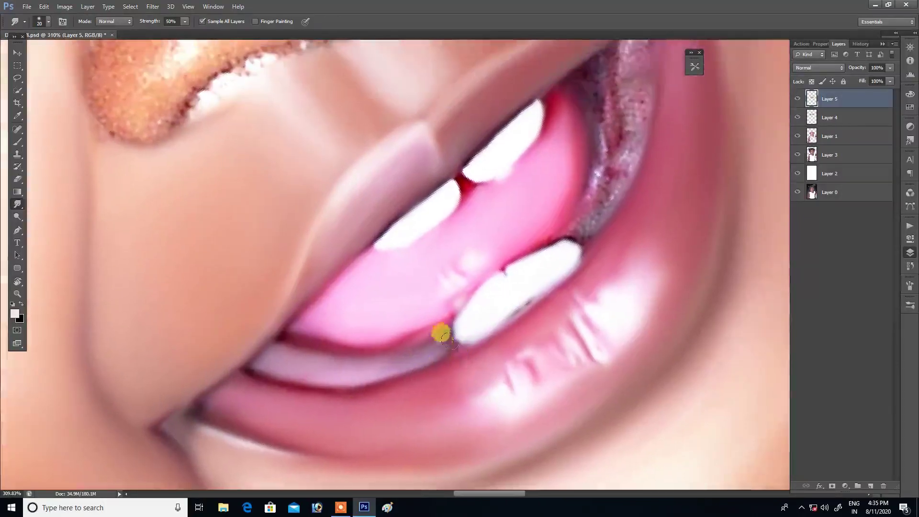
{"action": "key", "text": "bracketright"}
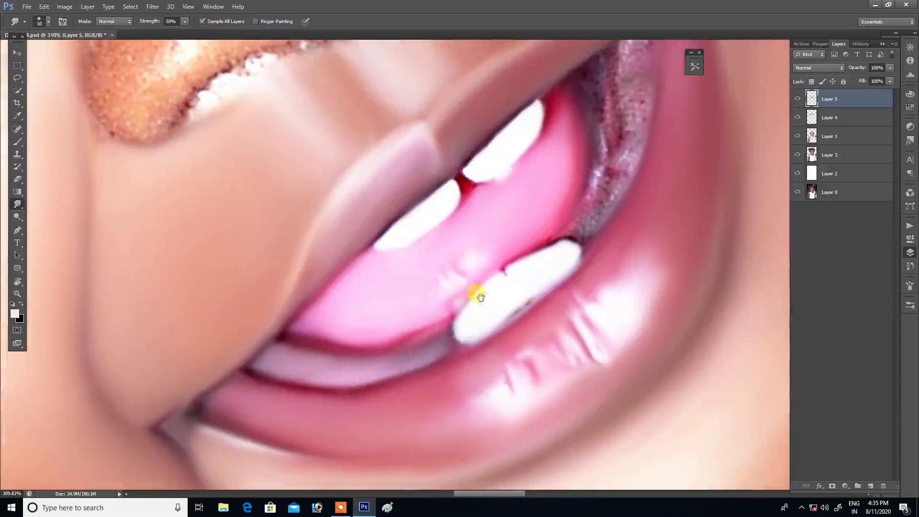
Step: Blend the tongue down toward the lower teeth and up into the gum edge
{"action": "scroll", "coordinate": [456, 344], "scroll_direction": "up", "scroll_amount": 3}
{"action": "left_click_drag", "start_coordinate": [471, 296], "coordinate": [449, 337]}
{"action": "mouse_move", "coordinate": [471, 282]}
{"action": "left_mouse_down"}
{"action": "mouse_move", "coordinate": [493, 179]}
{"action": "mouse_move", "coordinate": [503, 201]}
{"action": "mouse_move", "coordinate": [495, 181]}
{"action": "mouse_move", "coordinate": [519, 151]}
{"action": "mouse_move", "coordinate": [509, 237]}
{"action": "mouse_move", "coordinate": [486, 306]}
{"action": "left_mouse_up"}
{"action": "key", "text": "bracketright"}
{"action": "key", "text": "bracketleft"}
{"action": "key", "text": "bracketleft"}
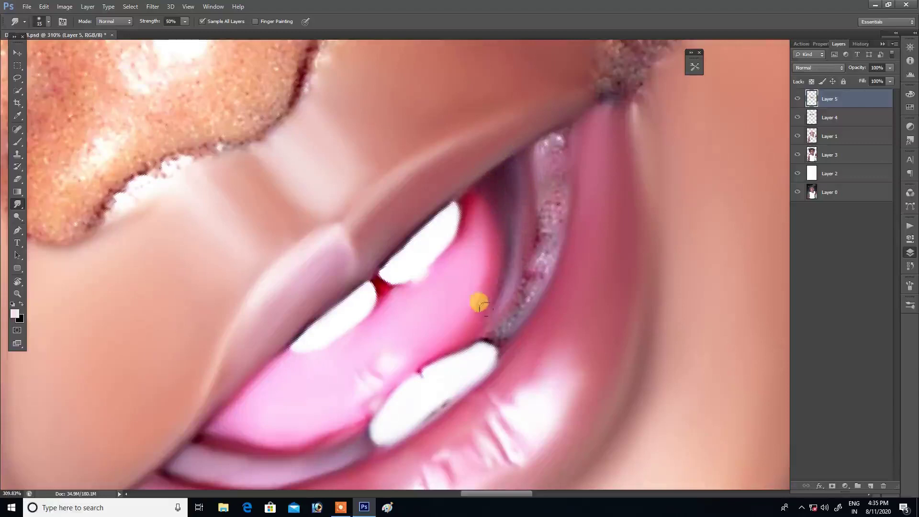
Step: Smudge the upper gum edge up and down at the right mouth corner, including beside the tooth
{"action": "scroll", "coordinate": [478, 304], "scroll_direction": "up", "scroll_amount": 1}
{"action": "left_click_drag", "start_coordinate": [513, 250], "coordinate": [526, 181]}
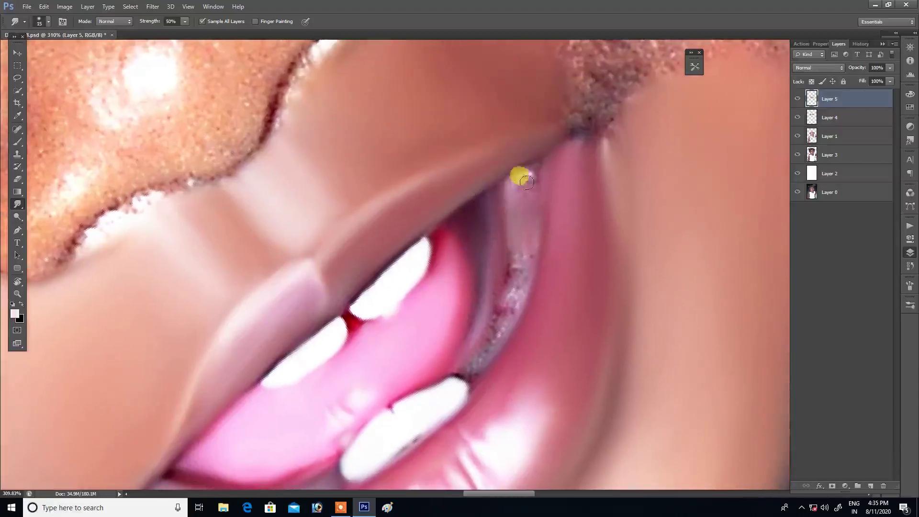
{"action": "left_click_drag", "start_coordinate": [530, 185], "coordinate": [523, 173]}
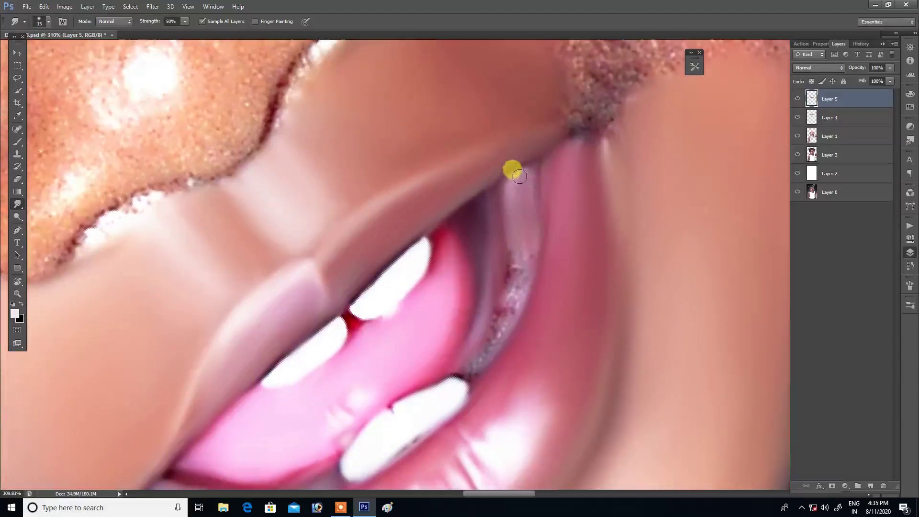
{"action": "mouse_move", "coordinate": [511, 182]}
{"action": "left_mouse_down"}
{"action": "mouse_move", "coordinate": [517, 245]}
{"action": "mouse_move", "coordinate": [531, 212]}
{"action": "mouse_move", "coordinate": [508, 256]}
{"action": "mouse_move", "coordinate": [502, 232]}
{"action": "mouse_move", "coordinate": [528, 219]}
{"action": "mouse_move", "coordinate": [519, 185]}
{"action": "mouse_move", "coordinate": [508, 281]}
{"action": "mouse_move", "coordinate": [517, 253]}
{"action": "mouse_move", "coordinate": [492, 281]}
{"action": "mouse_move", "coordinate": [489, 314]}
{"action": "mouse_move", "coordinate": [515, 231]}
{"action": "mouse_move", "coordinate": [497, 250]}
{"action": "mouse_move", "coordinate": [510, 172]}
{"action": "mouse_move", "coordinate": [555, 206]}
{"action": "left_mouse_up"}
{"action": "key", "text": "bracketleft"}
{"action": "key", "text": "bracketleft"}
{"action": "key", "text": "bracketright"}
{"action": "key", "text": "bracketright"}
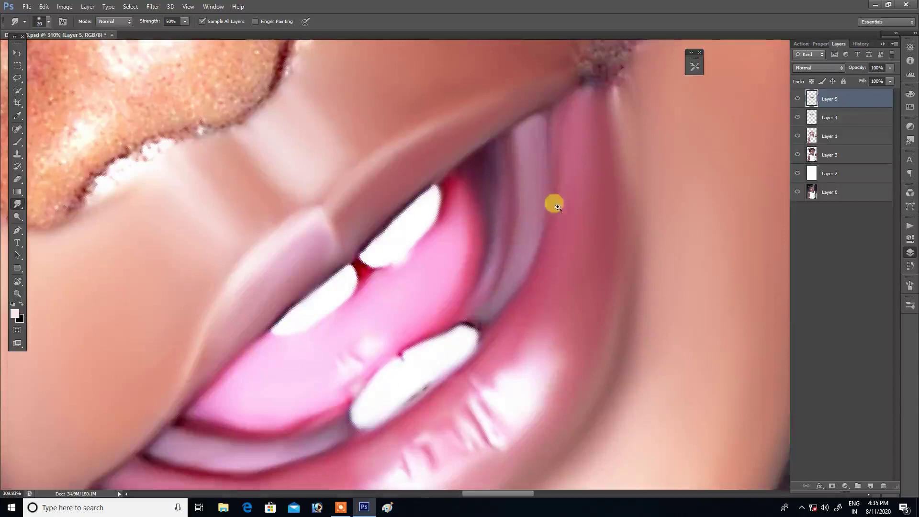
{"action": "scroll", "coordinate": [503, 230], "scroll_direction": "down", "scroll_amount": 5}
{"action": "scroll", "coordinate": [548, 199], "scroll_direction": "up", "scroll_amount": 5}
{"action": "mouse_move", "coordinate": [537, 211]}
{"action": "left_mouse_down"}
{"action": "mouse_move", "coordinate": [533, 175]}
{"action": "mouse_move", "coordinate": [519, 184]}
{"action": "mouse_move", "coordinate": [521, 198]}
{"action": "left_mouse_up"}
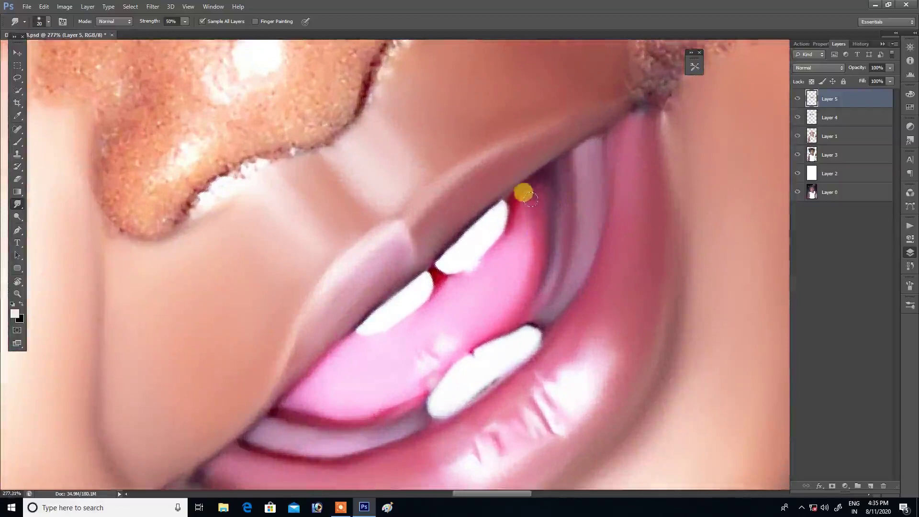
{"action": "scroll", "coordinate": [521, 198], "scroll_direction": "down", "scroll_amount": 5}
{"action": "scroll", "coordinate": [576, 142], "scroll_direction": "up", "scroll_amount": 3}
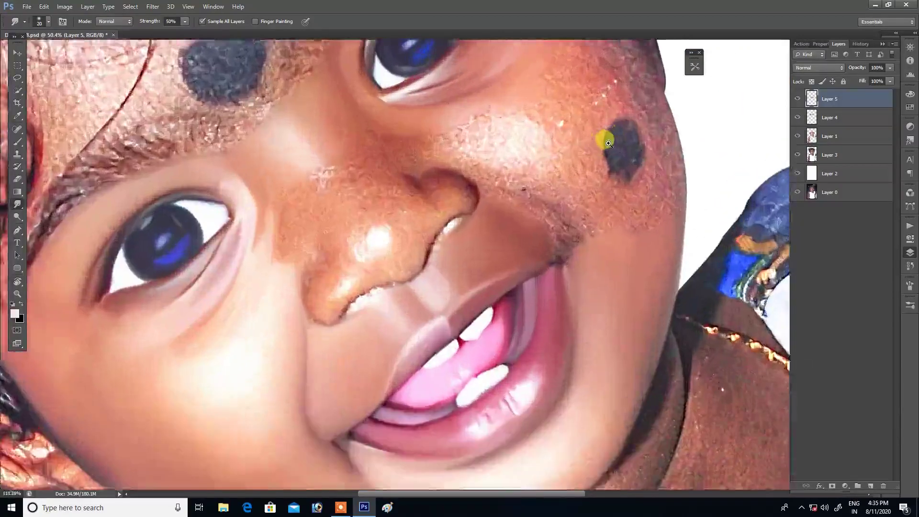
Step: Raise Smudge strength to 70% and smooth the crease at the lip corner
{"action": "scroll", "coordinate": [608, 143], "scroll_direction": "up", "scroll_amount": 3}
{"action": "scroll", "coordinate": [621, 134], "scroll_direction": "up", "scroll_amount": 2}
{"action": "key", "text": "]"}
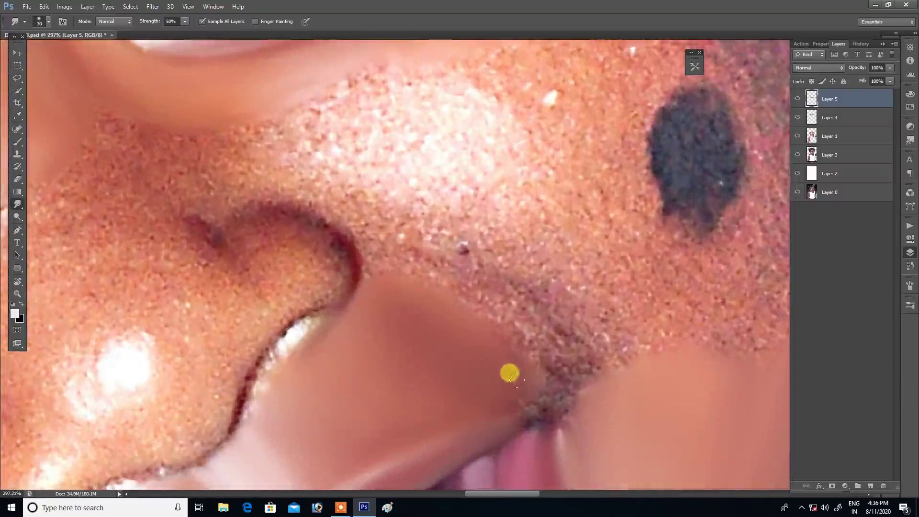
{"action": "left_click_drag", "start_coordinate": [548, 386], "coordinate": [450, 235]}
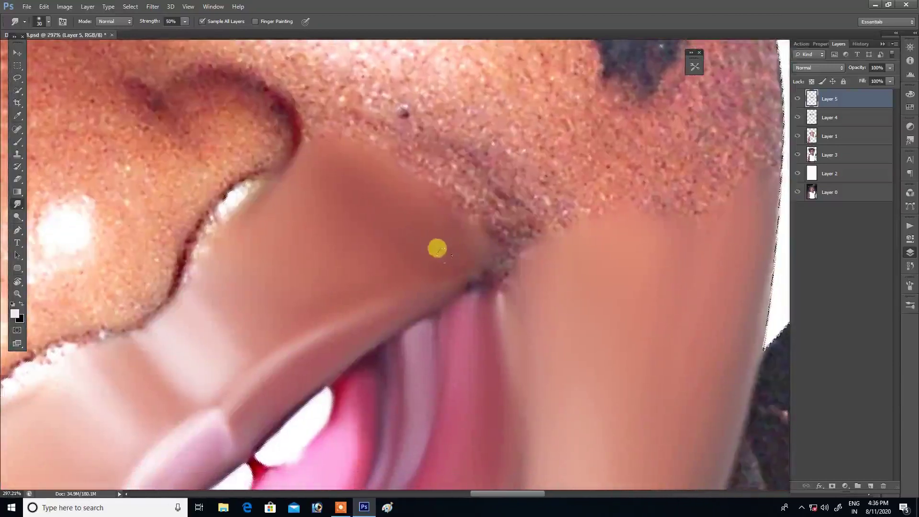
{"action": "key", "text": "bracketleft"}
{"action": "key", "text": "7"}
{"action": "mouse_move", "coordinate": [476, 305]}
{"action": "left_mouse_down"}
{"action": "mouse_move", "coordinate": [500, 279]}
{"action": "mouse_move", "coordinate": [498, 314]}
{"action": "mouse_move", "coordinate": [496, 209]}
{"action": "mouse_move", "coordinate": [474, 244]}
{"action": "left_mouse_up"}
Step: Rotate the canvas to frame the cheek and smear the dark contour under the nostril
{"action": "key", "text": "bracketright"}
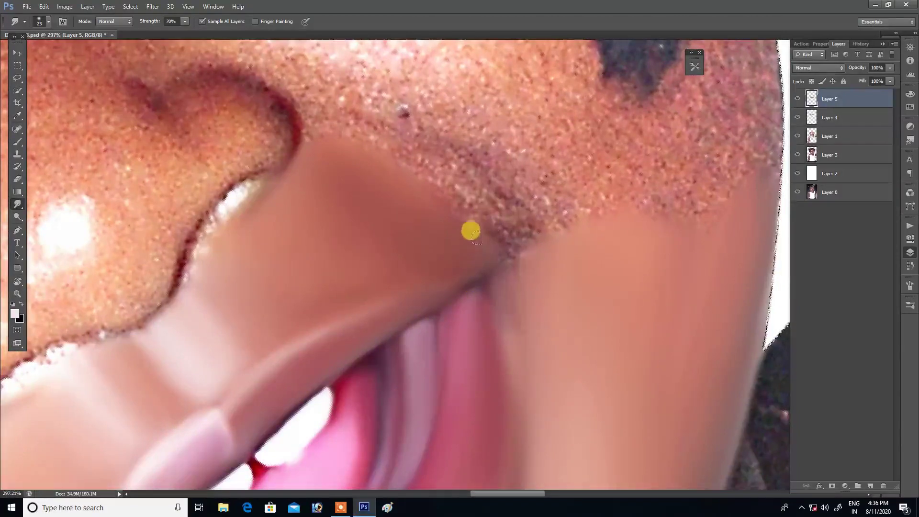
{"action": "scroll", "coordinate": [471, 231], "scroll_direction": "down", "scroll_amount": 3}
{"action": "key", "text": "r"}
{"action": "mouse_move", "coordinate": [527, 251]}
{"action": "left_mouse_down"}
{"action": "mouse_move", "coordinate": [546, 176]}
{"action": "mouse_move", "coordinate": [550, 297]}
{"action": "left_mouse_up"}
{"action": "scroll", "coordinate": [470, 324], "scroll_direction": "up", "scroll_amount": 2}
{"action": "scroll", "coordinate": [501, 343], "scroll_direction": "up", "scroll_amount": 1}
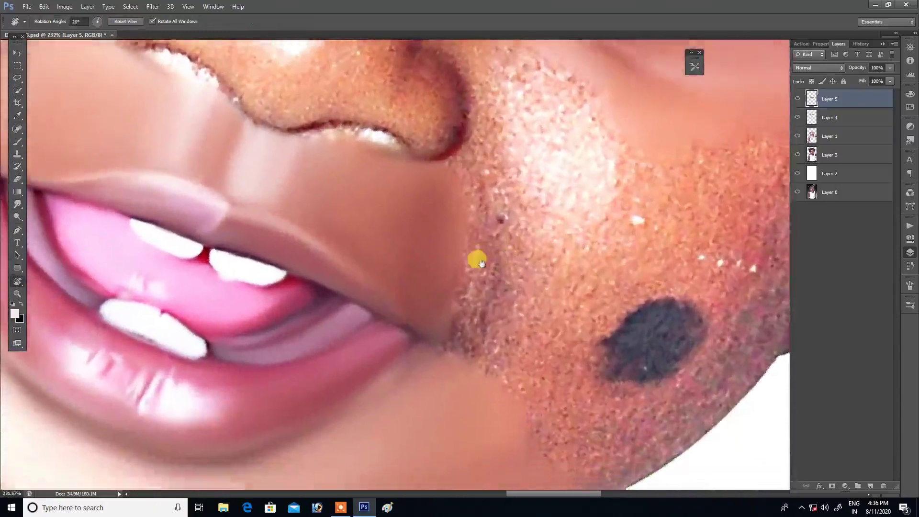
{"action": "scroll", "coordinate": [481, 263], "scroll_direction": "up", "scroll_amount": 1}
{"action": "mouse_move", "coordinate": [433, 132]}
{"action": "left_mouse_down"}
{"action": "mouse_move", "coordinate": [449, 135]}
{"action": "mouse_move", "coordinate": [446, 168]}
{"action": "mouse_move", "coordinate": [405, 144]}
{"action": "mouse_move", "coordinate": [454, 201]}
{"action": "mouse_move", "coordinate": [443, 172]}
{"action": "left_mouse_up"}
Step: Smooth the cheek edge beside the mouth and the skin just past the lip corner
{"action": "key", "text": "bracketright"}
{"action": "key", "text": "bracketright"}
{"action": "mouse_move", "coordinate": [467, 225]}
{"action": "left_mouse_down"}
{"action": "mouse_move", "coordinate": [467, 156]}
{"action": "mouse_move", "coordinate": [451, 156]}
{"action": "mouse_move", "coordinate": [431, 240]}
{"action": "mouse_move", "coordinate": [433, 230]}
{"action": "left_mouse_up"}
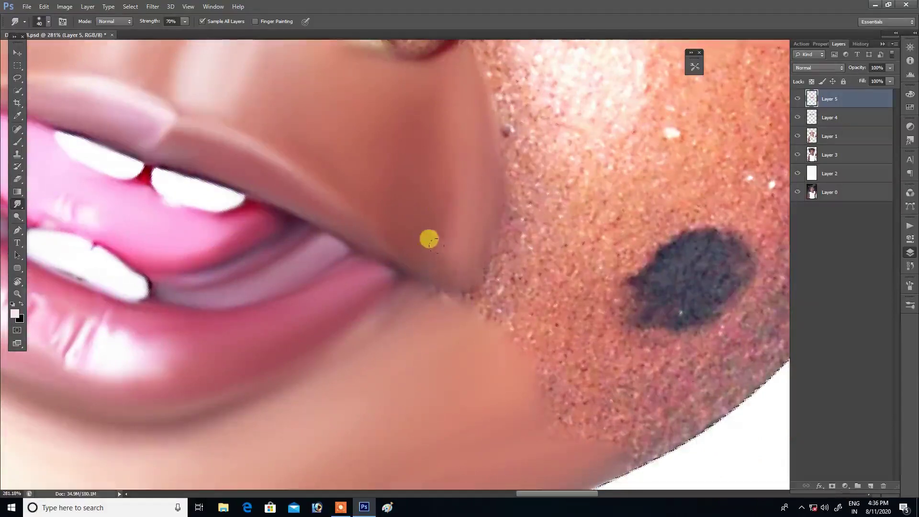
{"action": "key", "text": "bracketright"}
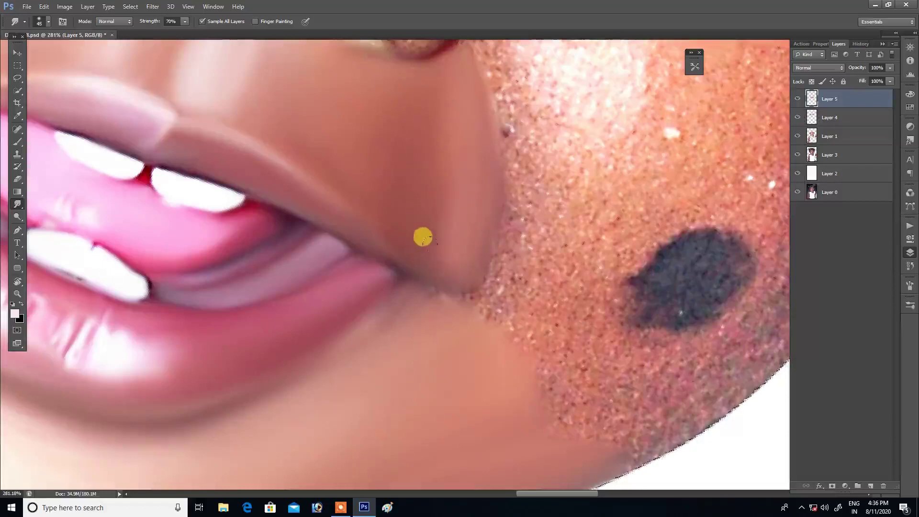
{"action": "key", "text": "bracketleft"}
{"action": "key", "text": "bracketleft"}
{"action": "left_click_drag", "start_coordinate": [421, 294], "coordinate": [438, 270]}
{"action": "key", "text": "bracketright"}
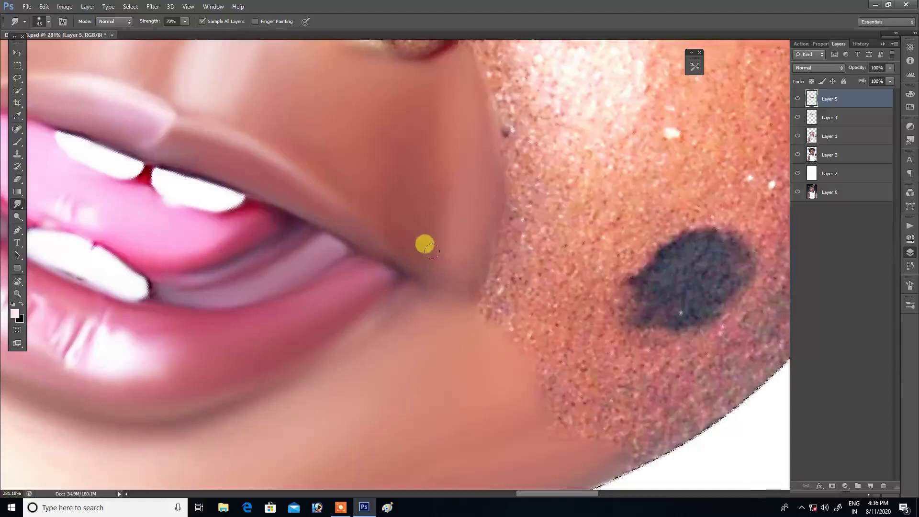
{"action": "scroll", "coordinate": [434, 191], "scroll_direction": "down", "scroll_amount": 3}
{"action": "scroll", "coordinate": [479, 177], "scroll_direction": "down", "scroll_amount": 1}
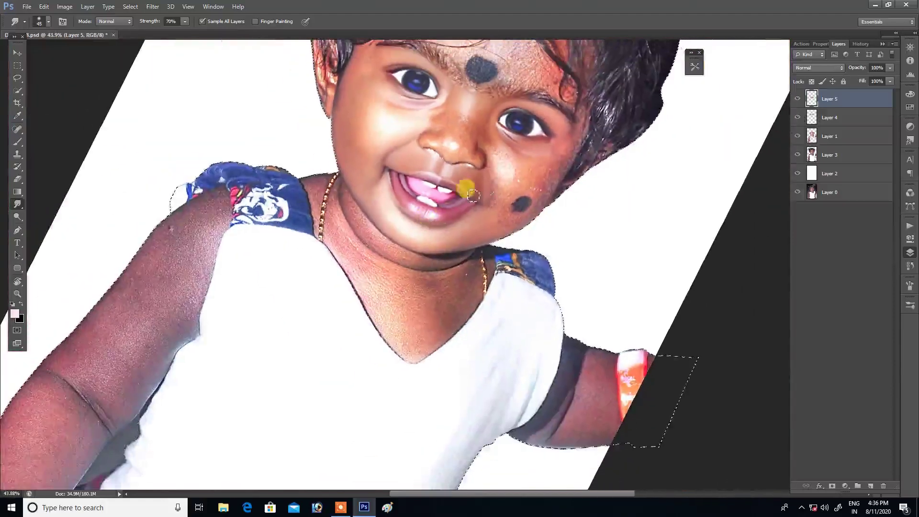
Step: At 40% strength with a larger brush, smear cheek skin from the lip corner toward the nose
{"action": "scroll", "coordinate": [525, 201], "scroll_direction": "up", "scroll_amount": 3}
{"action": "scroll", "coordinate": [466, 192], "scroll_direction": "up", "scroll_amount": 2}
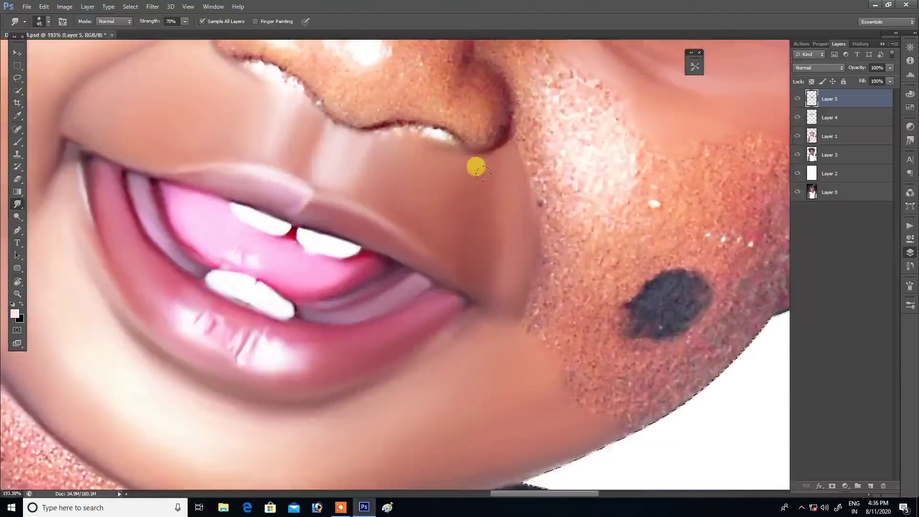
{"action": "left_click_drag", "start_coordinate": [478, 227], "coordinate": [477, 244]}
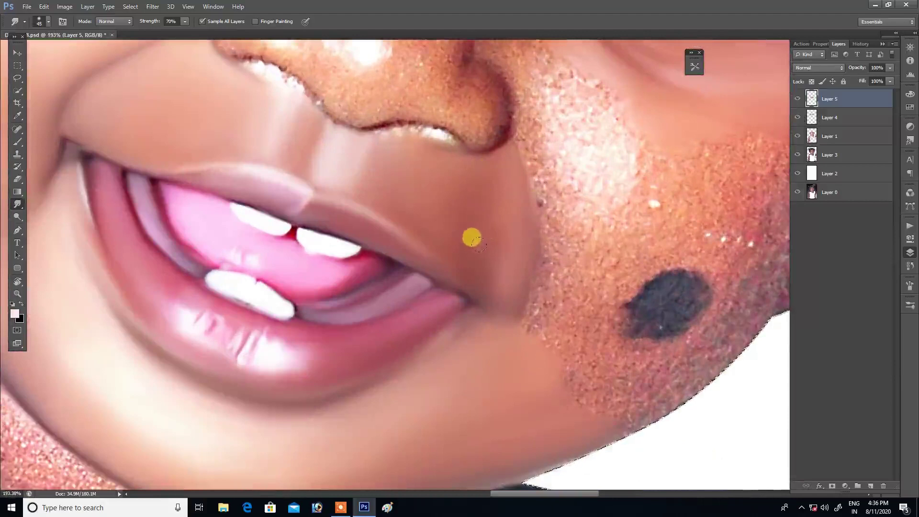
{"action": "key", "text": "bracketright"}
{"action": "key", "text": "bracketright"}
{"action": "key", "text": "4"}
{"action": "mouse_move", "coordinate": [449, 233]}
{"action": "left_mouse_down"}
{"action": "mouse_move", "coordinate": [478, 230]}
{"action": "mouse_move", "coordinate": [467, 181]}
{"action": "mouse_move", "coordinate": [448, 165]}
{"action": "left_mouse_up"}
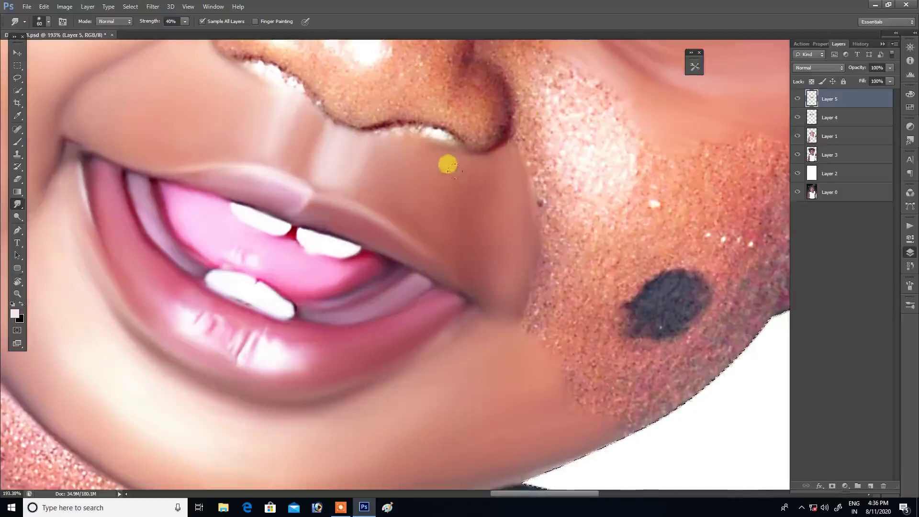
{"action": "scroll", "coordinate": [516, 204], "scroll_direction": "down", "scroll_amount": 5}
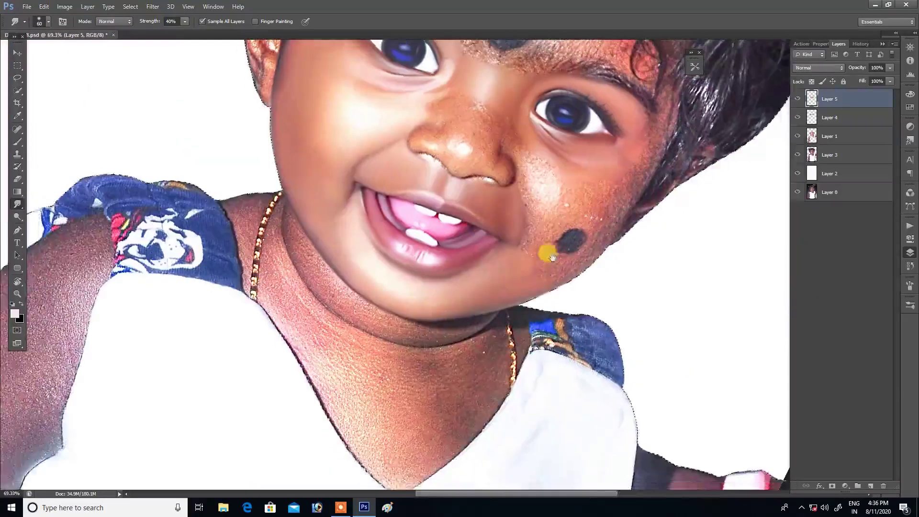
{"action": "left_click_drag", "start_coordinate": [551, 257], "coordinate": [462, 257]}
{"action": "scroll", "coordinate": [441, 263], "scroll_direction": "up", "scroll_amount": 6}
{"action": "key", "text": "bracketleft"}
{"action": "key", "text": "bracketleft"}
{"action": "key", "text": "bracketleft"}
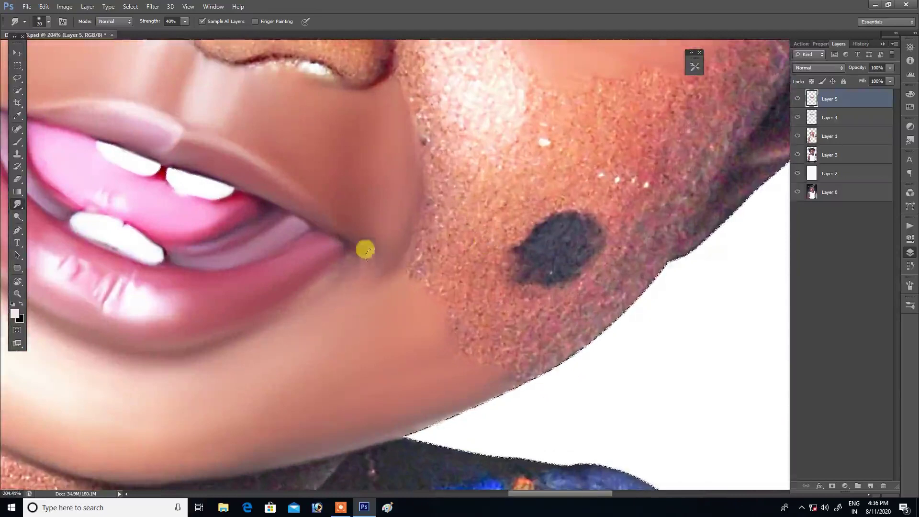
{"action": "key", "text": "bracketright"}
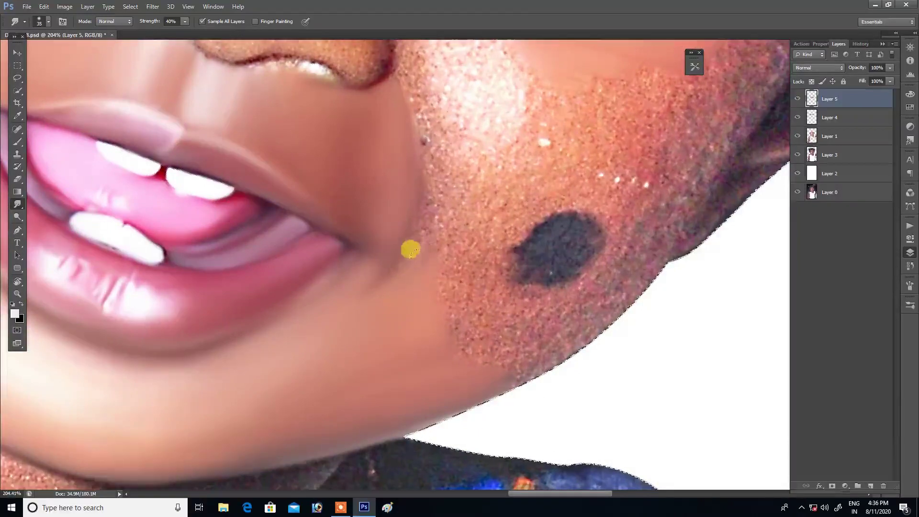
{"action": "scroll", "coordinate": [471, 220], "scroll_direction": "down", "scroll_amount": 5}
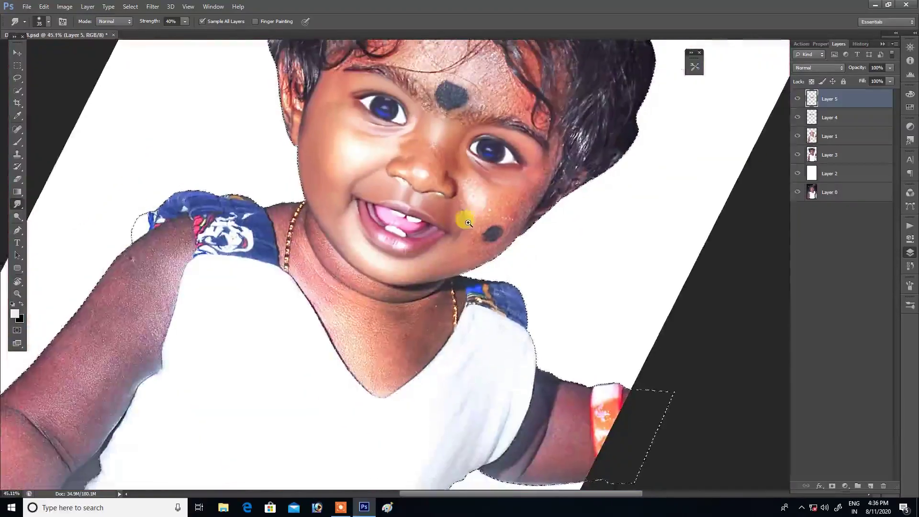
{"action": "scroll", "coordinate": [468, 223], "scroll_direction": "up", "scroll_amount": 5}
Step: Turn the canvas nearly upright and smudge the crease beside the nostril smooth
{"action": "key", "text": "r"}
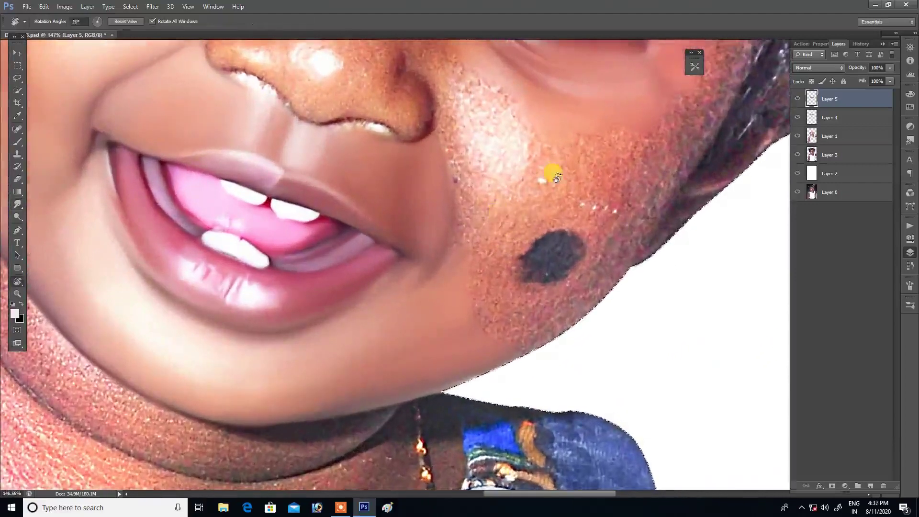
{"action": "left_click_drag", "start_coordinate": [556, 178], "coordinate": [451, 154]}
{"action": "scroll", "coordinate": [469, 180], "scroll_direction": "up", "scroll_amount": 4}
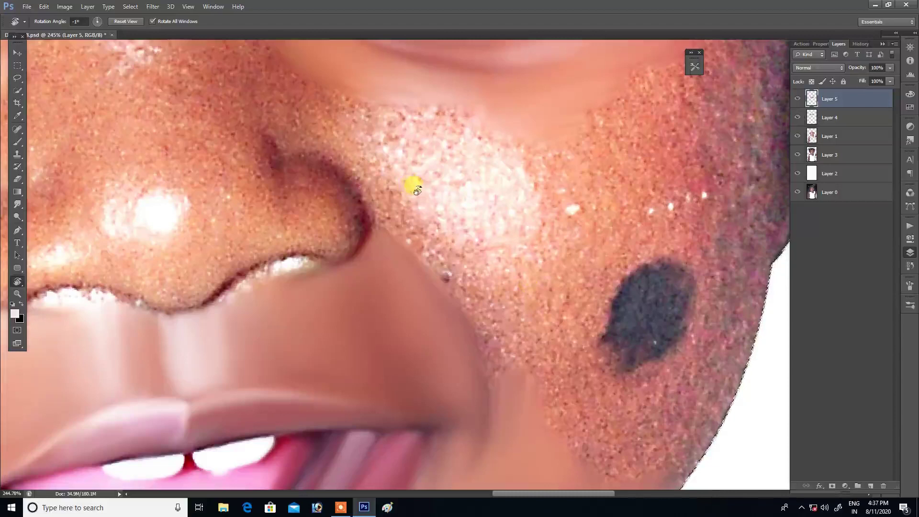
{"action": "key", "text": "r"}
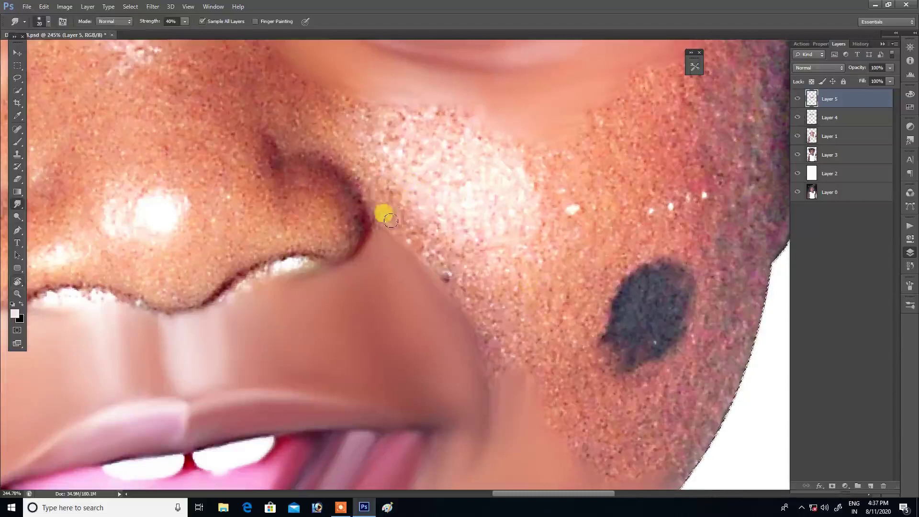
{"action": "key", "text": "bracketright"}
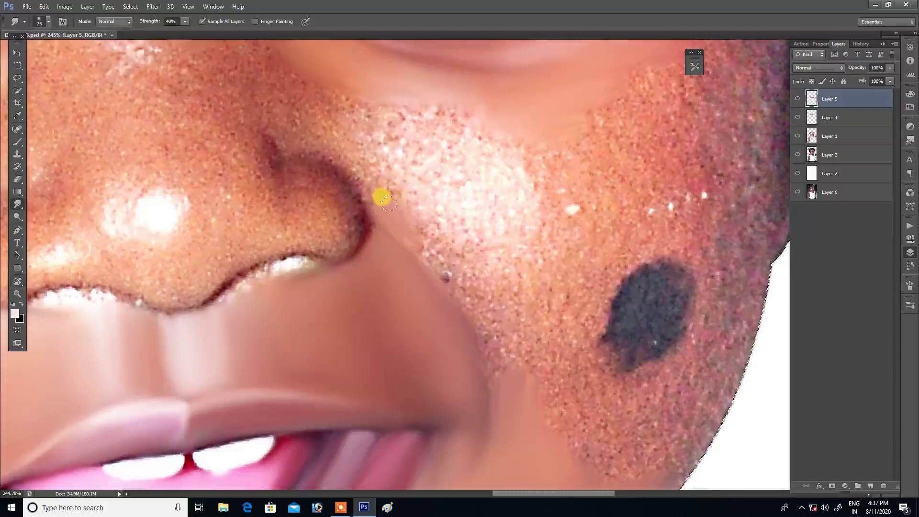
{"action": "left_click_drag", "start_coordinate": [383, 204], "coordinate": [433, 263]}
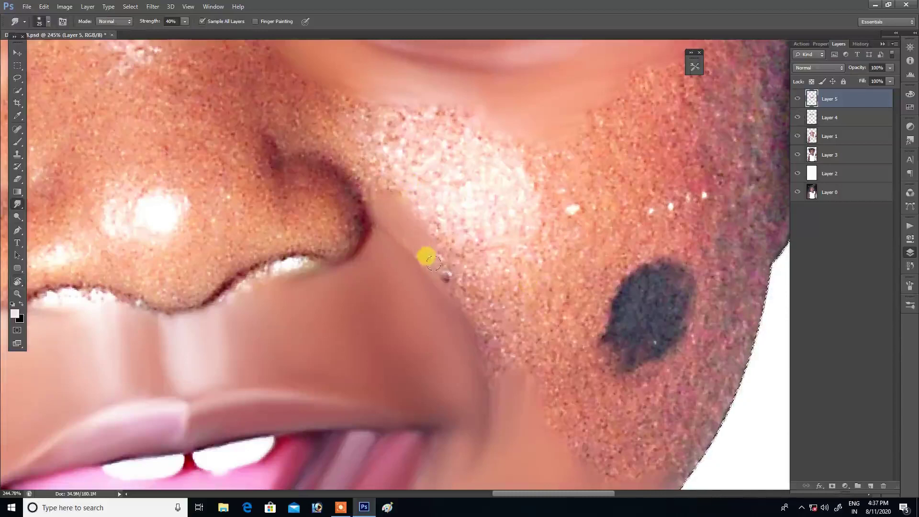
{"action": "left_click_drag", "start_coordinate": [380, 210], "coordinate": [386, 211]}
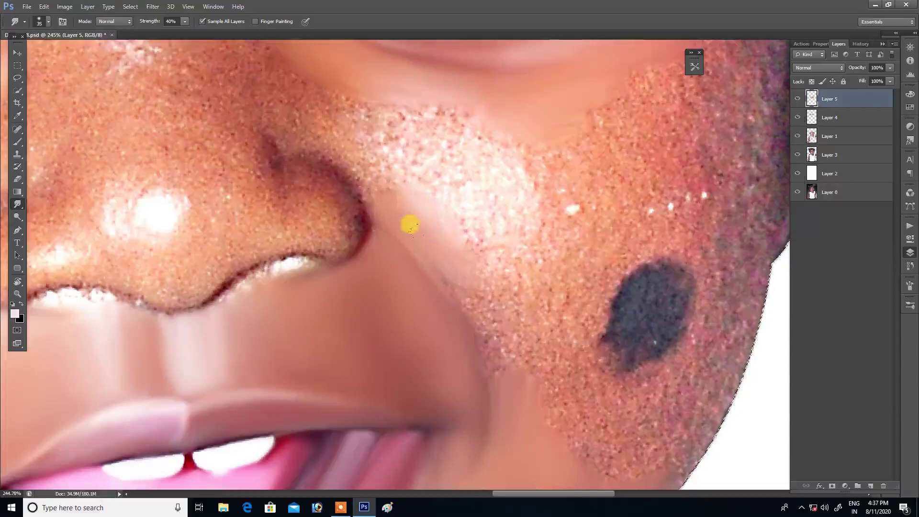
{"action": "mouse_move", "coordinate": [448, 266]}
{"action": "left_mouse_down"}
{"action": "mouse_move", "coordinate": [432, 246]}
{"action": "mouse_move", "coordinate": [444, 296]}
{"action": "left_mouse_up"}
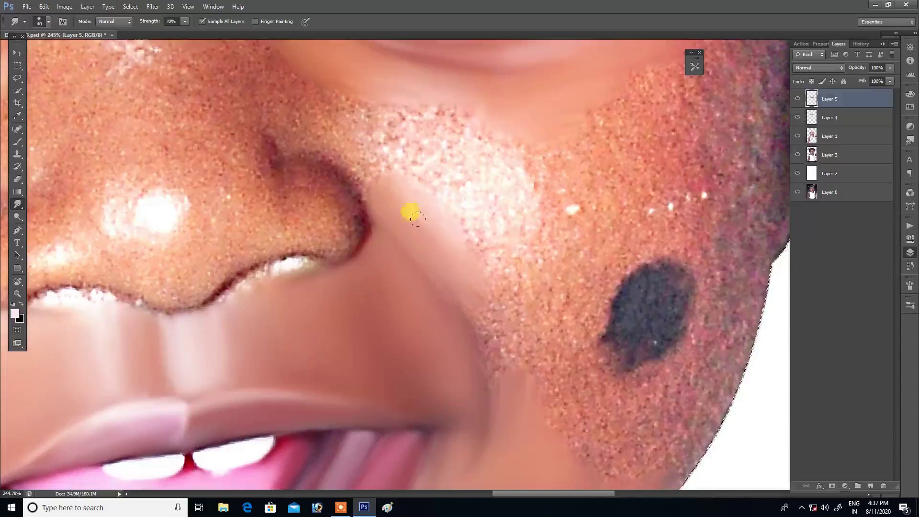
Step: Pan across the face and rotate the canvas to follow the nose edge
{"action": "scroll", "coordinate": [410, 211], "scroll_direction": "down", "scroll_amount": 1}
{"action": "key", "text": "bracketleft"}
{"action": "key", "text": "bracketleft"}
{"action": "key", "text": "bracketleft"}
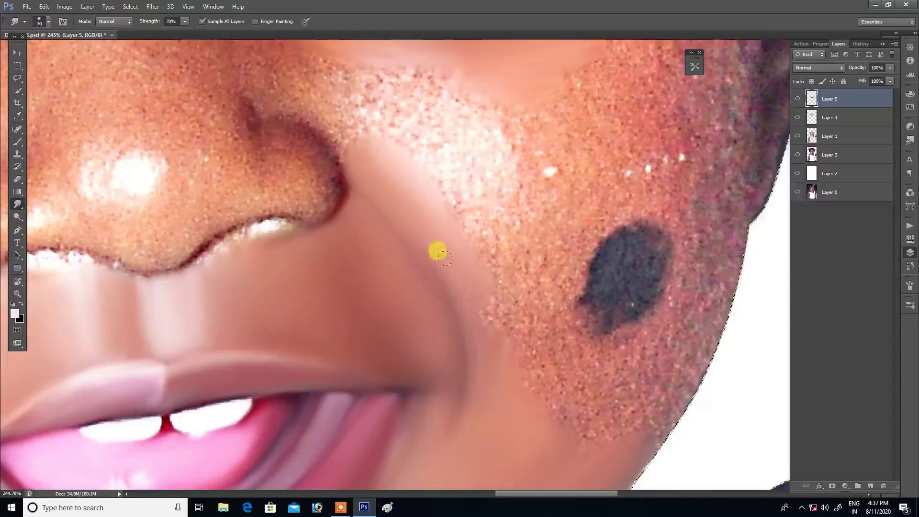
{"action": "key", "text": "bracketright"}
{"action": "key", "text": "bracketright"}
{"action": "key", "text": "bracketright"}
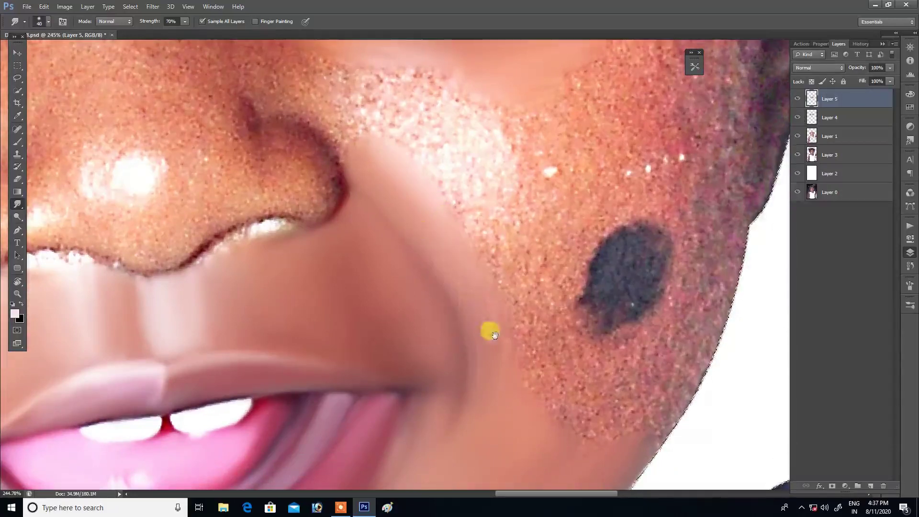
{"action": "scroll", "coordinate": [487, 323], "scroll_direction": "down", "scroll_amount": 2}
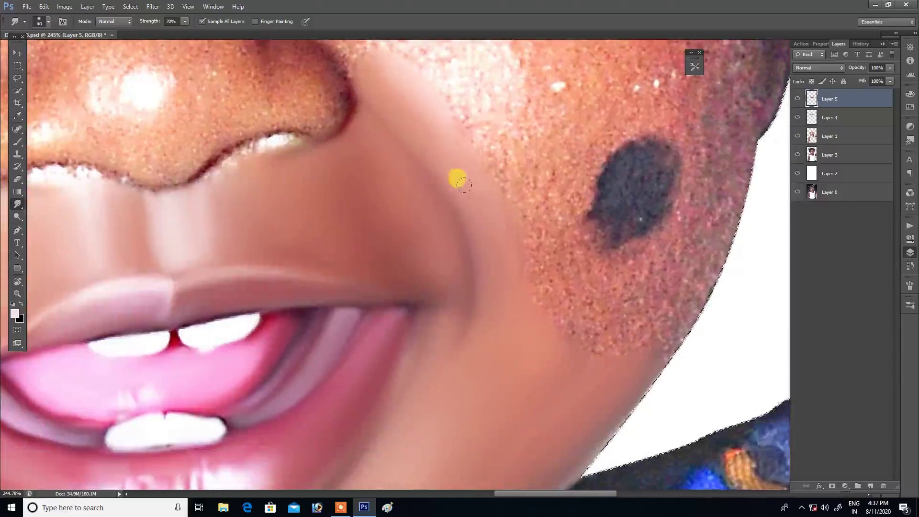
{"action": "left_click_drag", "start_coordinate": [452, 166], "coordinate": [553, 307]}
{"action": "key", "text": "r"}
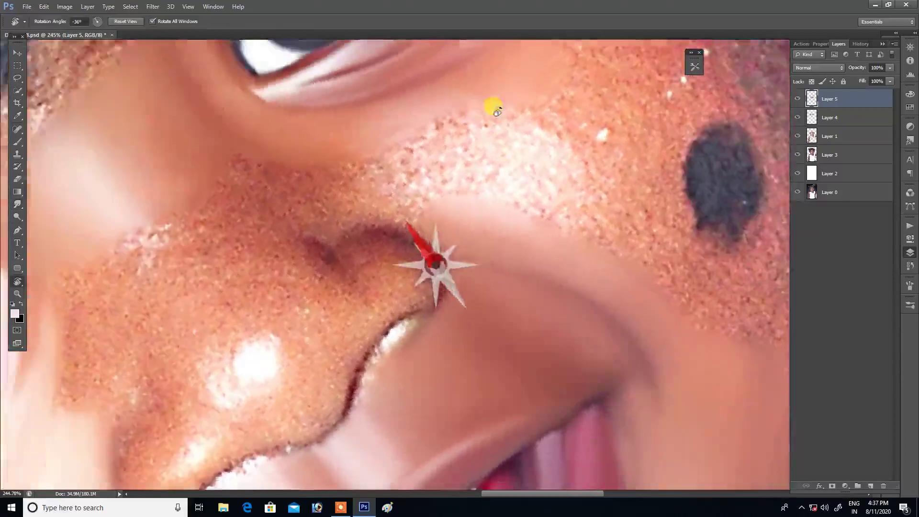
{"action": "left_click_drag", "start_coordinate": [514, 234], "coordinate": [589, 117]}
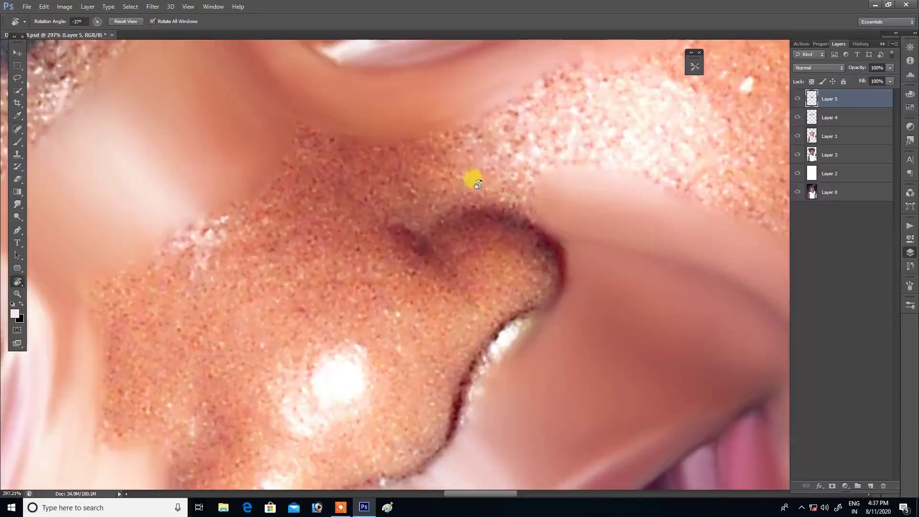
{"action": "key", "text": "r"}
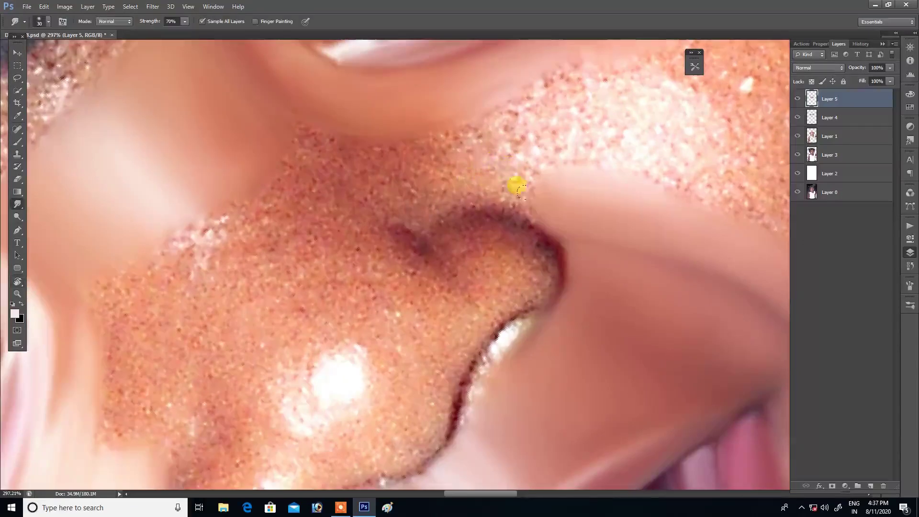
Step: Rotate the view back upright and smudge the speckled cheek skin toward the nose
{"action": "key", "text": "bracketleft"}
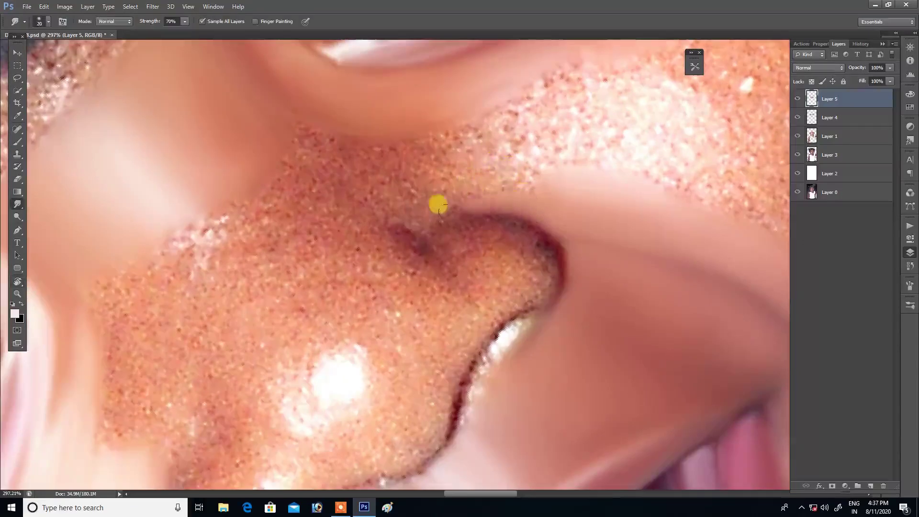
{"action": "key", "text": "bracketleft"}
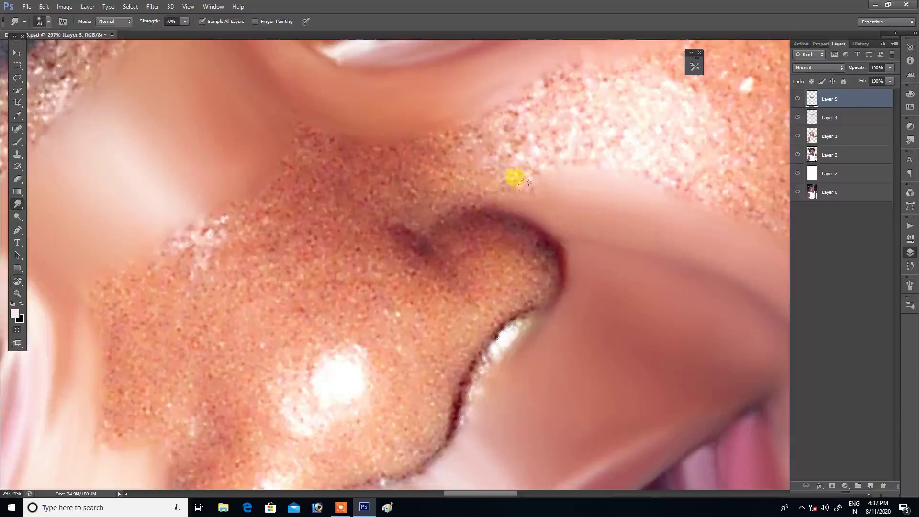
{"action": "left_click_drag", "start_coordinate": [516, 167], "coordinate": [505, 207]}
{"action": "key", "text": "bracketright"}
{"action": "key", "text": "bracketright"}
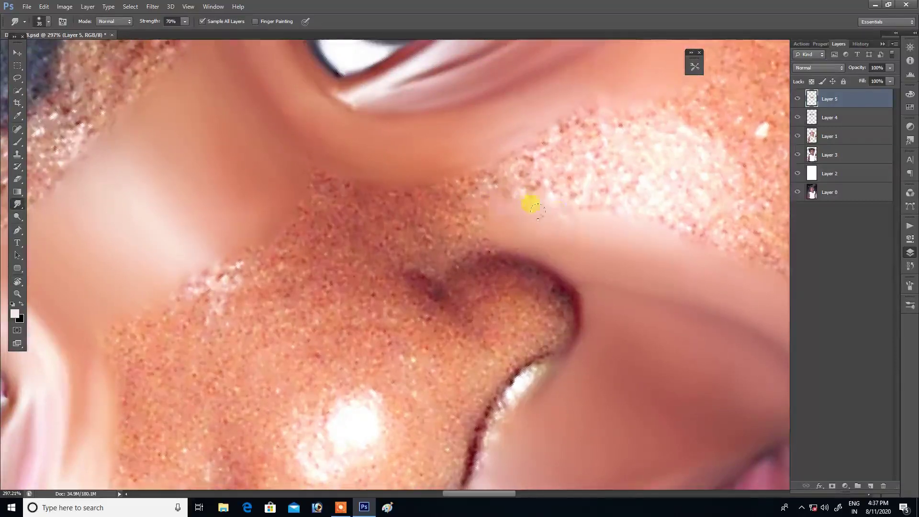
{"action": "left_click_drag", "start_coordinate": [562, 215], "coordinate": [538, 189]}
{"action": "key", "text": "r"}
{"action": "mouse_move", "coordinate": [581, 160]}
{"action": "left_mouse_down"}
{"action": "mouse_move", "coordinate": [640, 226]}
{"action": "mouse_move", "coordinate": [539, 207]}
{"action": "left_mouse_up"}
{"action": "scroll", "coordinate": [548, 203], "scroll_direction": "up", "scroll_amount": 2}
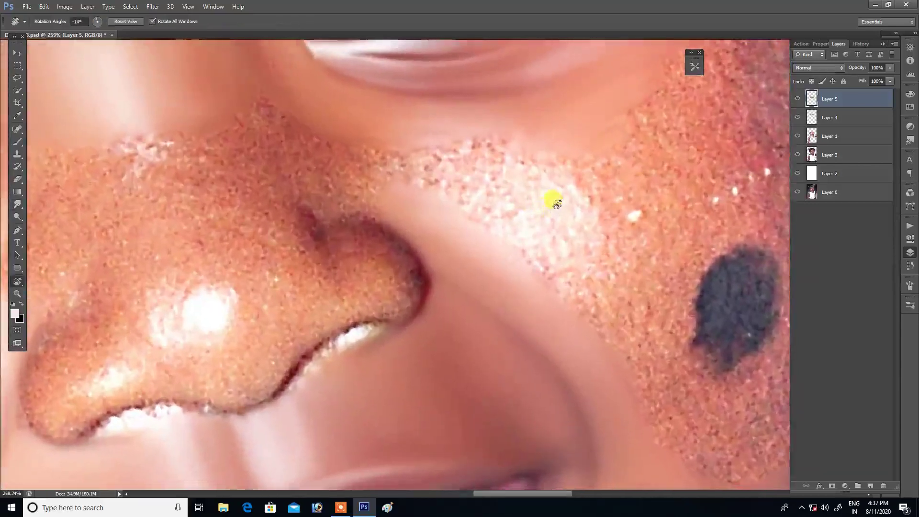
{"action": "mouse_move", "coordinate": [478, 133]}
{"action": "left_mouse_down"}
{"action": "mouse_move", "coordinate": [524, 127]}
{"action": "mouse_move", "coordinate": [478, 152]}
{"action": "left_mouse_up"}
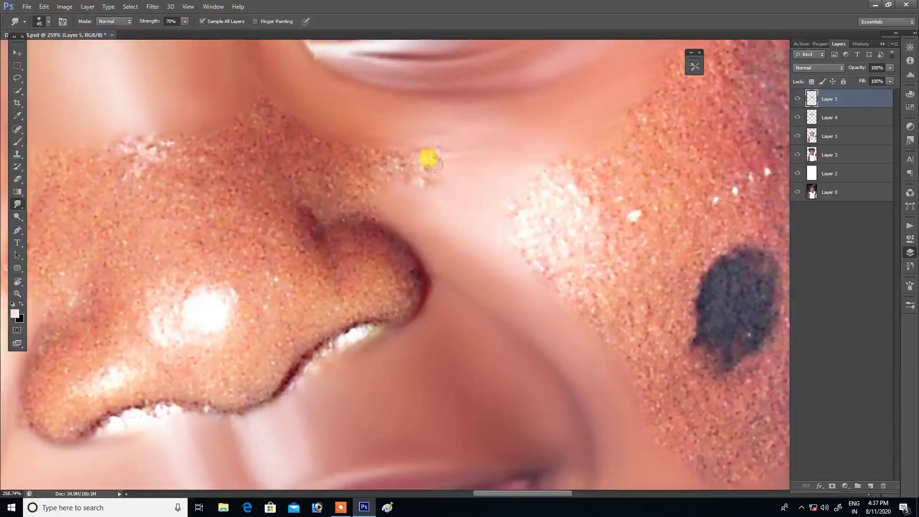
{"action": "mouse_move", "coordinate": [454, 152]}
{"action": "left_mouse_down"}
{"action": "mouse_move", "coordinate": [367, 155]}
{"action": "mouse_move", "coordinate": [376, 162]}
{"action": "left_mouse_up"}
{"action": "mouse_move", "coordinate": [536, 148]}
{"action": "left_mouse_down"}
{"action": "mouse_move", "coordinate": [515, 146]}
{"action": "mouse_move", "coordinate": [561, 140]}
{"action": "mouse_move", "coordinate": [546, 167]}
{"action": "mouse_move", "coordinate": [594, 130]}
{"action": "left_mouse_up"}
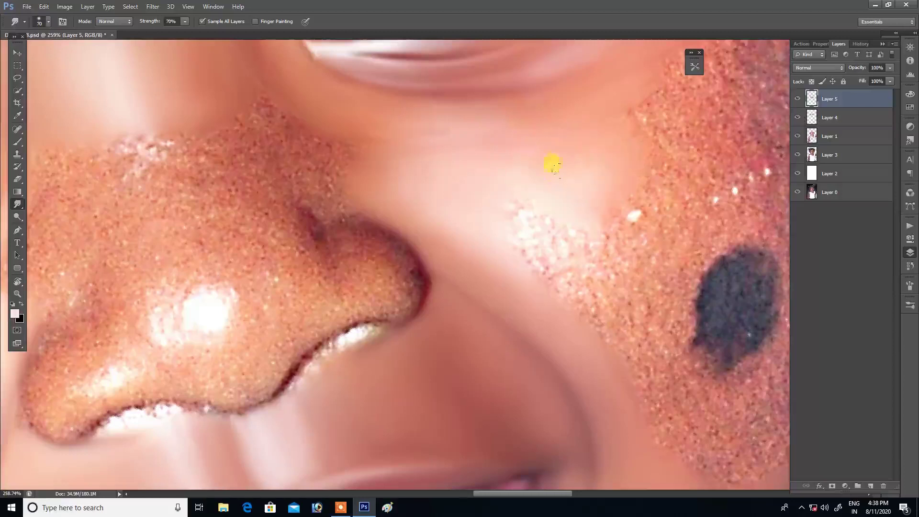
{"action": "mouse_move", "coordinate": [537, 235]}
{"action": "left_mouse_down"}
{"action": "mouse_move", "coordinate": [533, 242]}
{"action": "mouse_move", "coordinate": [498, 193]}
{"action": "left_mouse_up"}
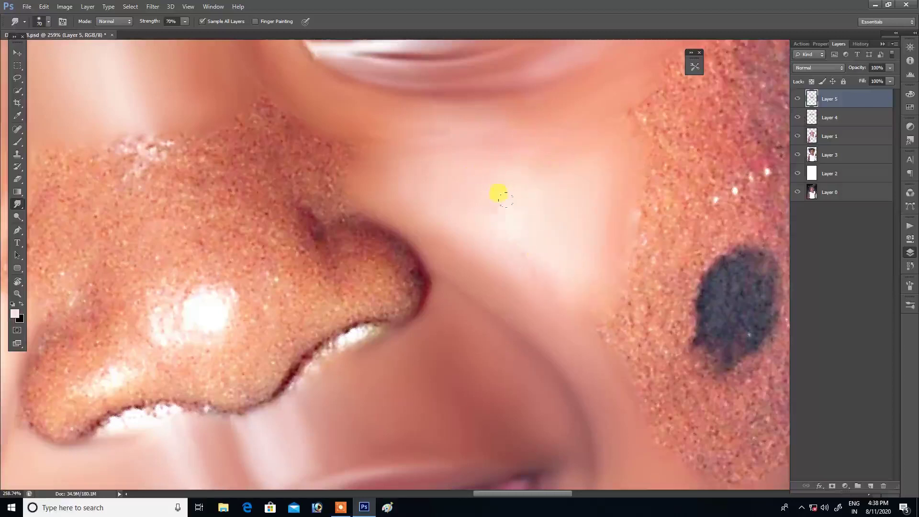
{"action": "scroll", "coordinate": [576, 212], "scroll_direction": "down", "scroll_amount": 5}
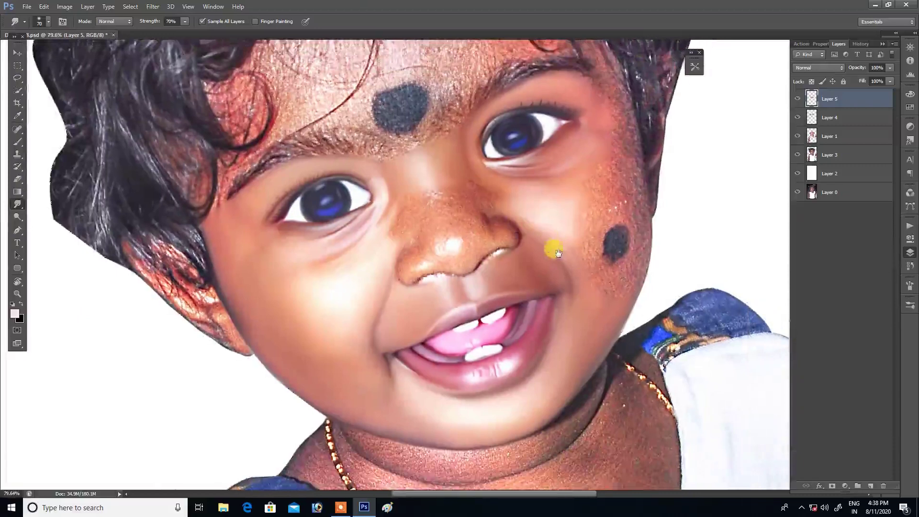
Step: Toggle the smudge layer to compare, then smudge the cheek skin in several strokes
{"action": "left_click", "coordinate": [797, 99]}
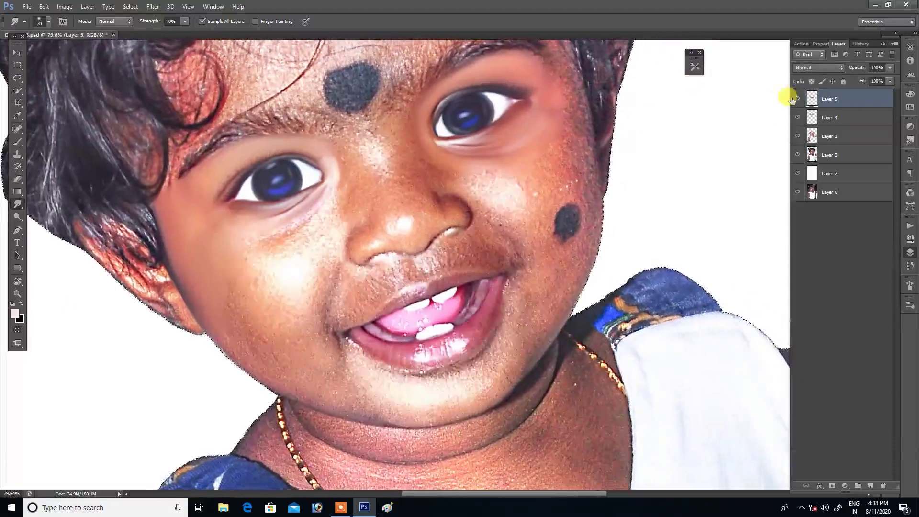
{"action": "scroll", "coordinate": [548, 209], "scroll_direction": "up", "scroll_amount": 3}
{"action": "mouse_move", "coordinate": [500, 161]}
{"action": "left_mouse_down"}
{"action": "mouse_move", "coordinate": [481, 153]}
{"action": "mouse_move", "coordinate": [544, 156]}
{"action": "left_mouse_up"}
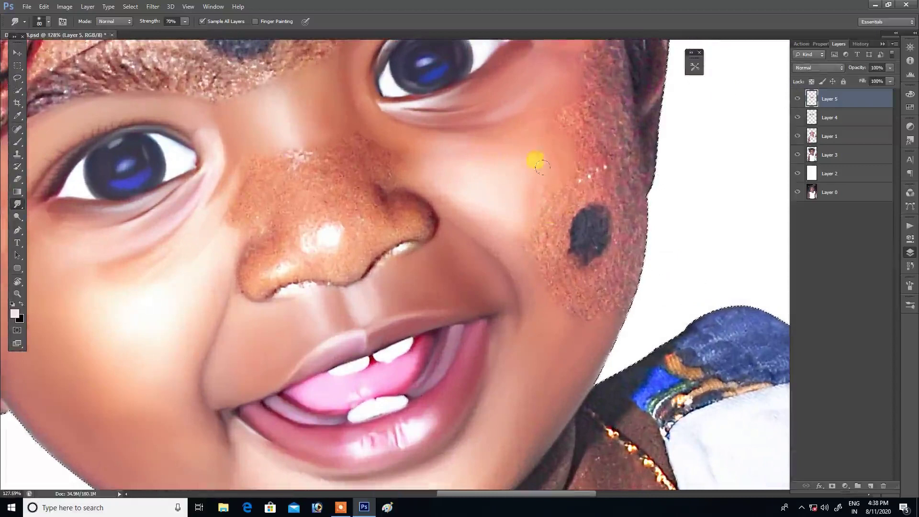
{"action": "key", "text": "bracketright"}
{"action": "mouse_move", "coordinate": [515, 200]}
{"action": "left_mouse_down"}
{"action": "mouse_move", "coordinate": [505, 209]}
{"action": "mouse_move", "coordinate": [511, 187]}
{"action": "left_mouse_up"}
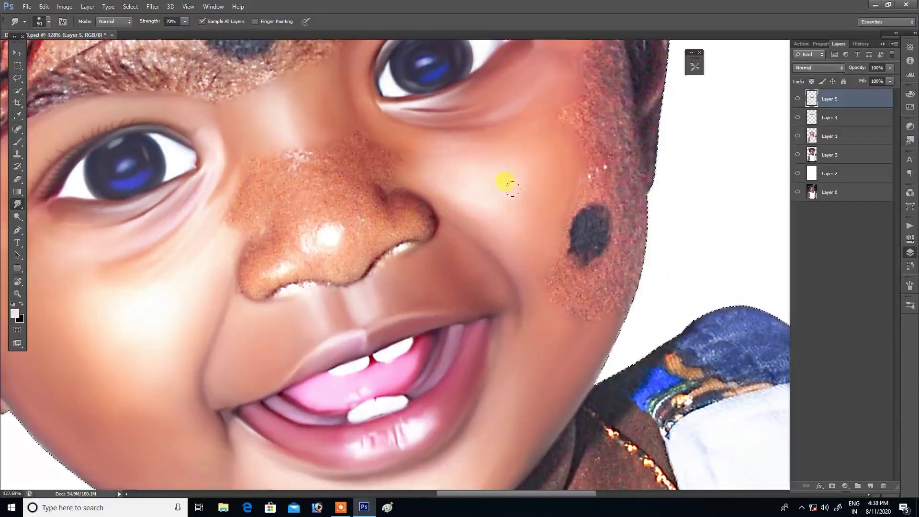
{"action": "mouse_move", "coordinate": [512, 221]}
{"action": "left_mouse_down"}
{"action": "mouse_move", "coordinate": [567, 283]}
{"action": "mouse_move", "coordinate": [501, 236]}
{"action": "mouse_move", "coordinate": [509, 255]}
{"action": "mouse_move", "coordinate": [532, 238]}
{"action": "mouse_move", "coordinate": [541, 275]}
{"action": "mouse_move", "coordinate": [567, 232]}
{"action": "mouse_move", "coordinate": [538, 294]}
{"action": "mouse_move", "coordinate": [544, 246]}
{"action": "mouse_move", "coordinate": [533, 254]}
{"action": "mouse_move", "coordinate": [537, 304]}
{"action": "mouse_move", "coordinate": [597, 189]}
{"action": "left_mouse_up"}
{"action": "key", "text": "bracketleft"}
{"action": "key", "text": "bracketleft"}
Step: Smudge the cheek upward with a larger brush, then narrow the brush for detail
{"action": "key", "text": "bracketleft"}
{"action": "scroll", "coordinate": [597, 189], "scroll_direction": "up", "scroll_amount": 3}
{"action": "key", "text": "bracketright"}
{"action": "mouse_move", "coordinate": [580, 254]}
{"action": "left_mouse_down"}
{"action": "mouse_move", "coordinate": [528, 181]}
{"action": "mouse_move", "coordinate": [550, 170]}
{"action": "mouse_move", "coordinate": [558, 185]}
{"action": "mouse_move", "coordinate": [558, 143]}
{"action": "mouse_move", "coordinate": [554, 154]}
{"action": "mouse_move", "coordinate": [563, 164]}
{"action": "mouse_move", "coordinate": [570, 153]}
{"action": "mouse_move", "coordinate": [582, 202]}
{"action": "mouse_move", "coordinate": [559, 196]}
{"action": "mouse_move", "coordinate": [543, 212]}
{"action": "mouse_move", "coordinate": [527, 184]}
{"action": "mouse_move", "coordinate": [544, 194]}
{"action": "mouse_move", "coordinate": [543, 212]}
{"action": "mouse_move", "coordinate": [521, 197]}
{"action": "mouse_move", "coordinate": [508, 166]}
{"action": "mouse_move", "coordinate": [493, 174]}
{"action": "mouse_move", "coordinate": [496, 208]}
{"action": "mouse_move", "coordinate": [538, 158]}
{"action": "mouse_move", "coordinate": [546, 128]}
{"action": "mouse_move", "coordinate": [558, 217]}
{"action": "mouse_move", "coordinate": [536, 148]}
{"action": "left_mouse_up"}
{"action": "key", "text": "bracketleft"}
{"action": "key", "text": "bracketleft"}
{"action": "key", "text": "bracketright"}
{"action": "key", "text": "bracketright"}
{"action": "key", "text": "bracketright"}
{"action": "scroll", "coordinate": [563, 189], "scroll_direction": "down", "scroll_amount": 3}
{"action": "key", "text": "bracketleft"}
{"action": "key", "text": "bracketleft"}
{"action": "key", "text": "bracketleft"}
{"action": "key", "text": "bracketleft"}
{"action": "key", "text": "bracketright"}
{"action": "key", "text": "bracketright"}
{"action": "key", "text": "bracketright"}
{"action": "key", "text": "bracketright"}
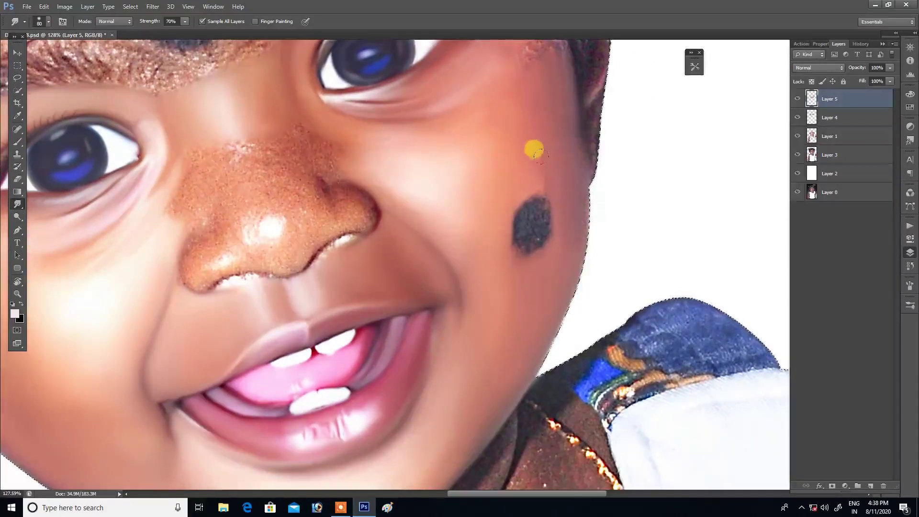
{"action": "key", "text": "bracketleft"}
{"action": "key", "text": "bracketleft"}
{"action": "key", "text": "bracketleft"}
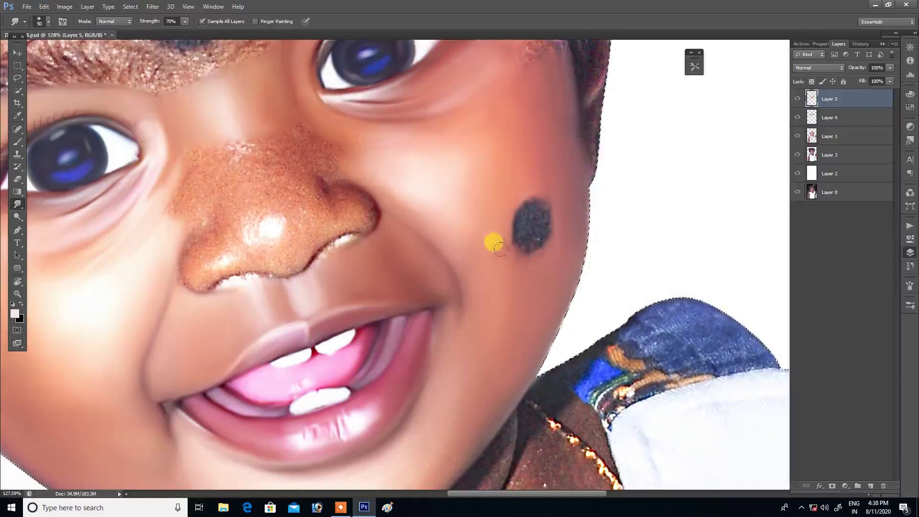
{"action": "key", "text": "bracketleft"}
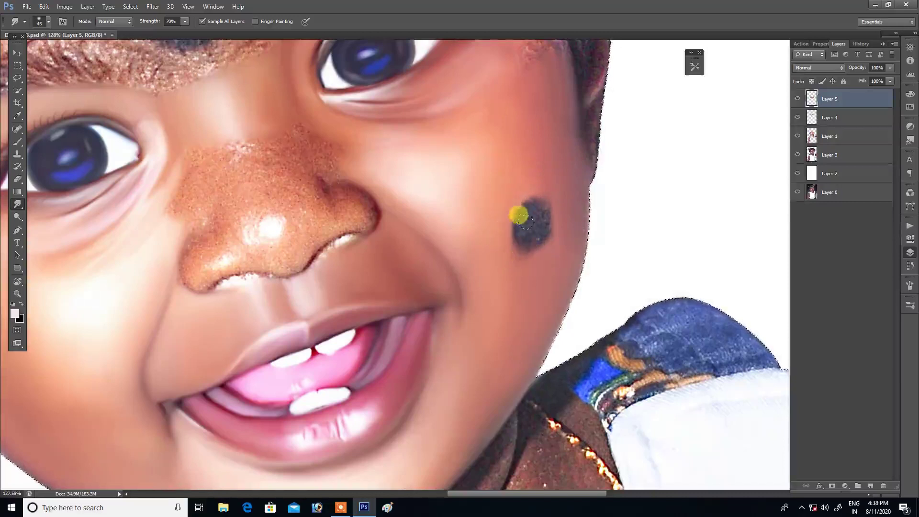
Step: Soften the dark cheek spot's edges, then load the child's outline as the working selection
{"action": "left_click_drag", "start_coordinate": [526, 210], "coordinate": [536, 215]}
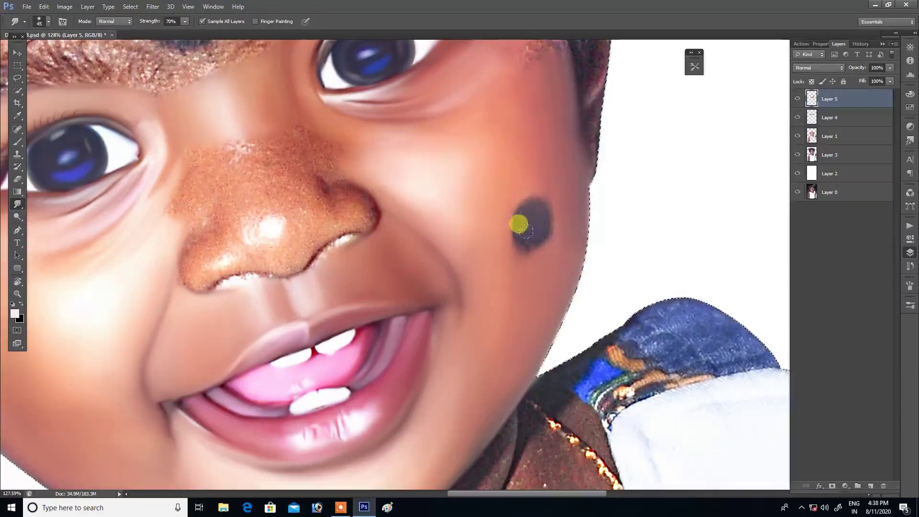
{"action": "key", "text": "bracketleft"}
{"action": "key", "text": "bracketleft"}
{"action": "mouse_move", "coordinate": [526, 220]}
{"action": "left_mouse_down"}
{"action": "mouse_move", "coordinate": [551, 217]}
{"action": "mouse_move", "coordinate": [537, 214]}
{"action": "mouse_move", "coordinate": [529, 237]}
{"action": "left_mouse_up"}
{"action": "scroll", "coordinate": [529, 232], "scroll_direction": "down", "scroll_amount": 3}
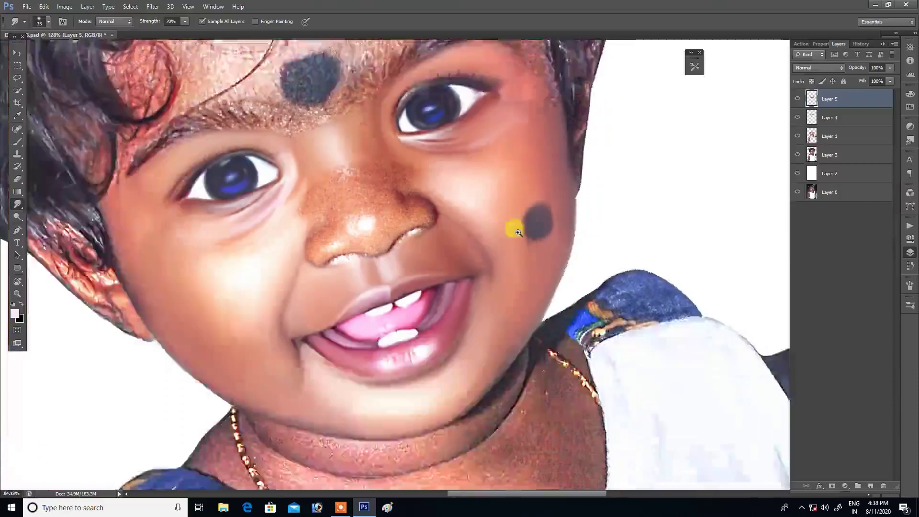
{"action": "scroll", "coordinate": [528, 232], "scroll_direction": "down", "scroll_amount": 2}
{"action": "key", "text": "ctrl+h"}
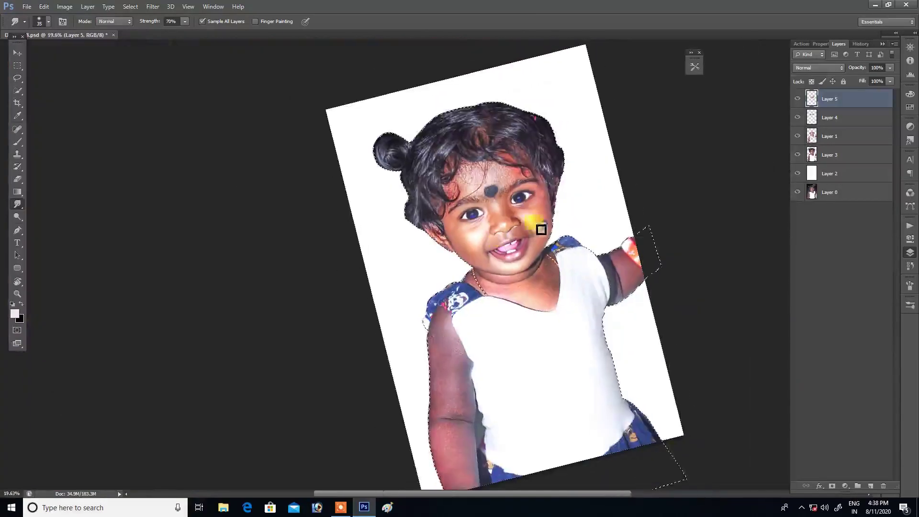
Step: Show the smudge layer again, zoom in on the right eye, and size the brush
{"action": "left_click", "coordinate": [796, 99]}
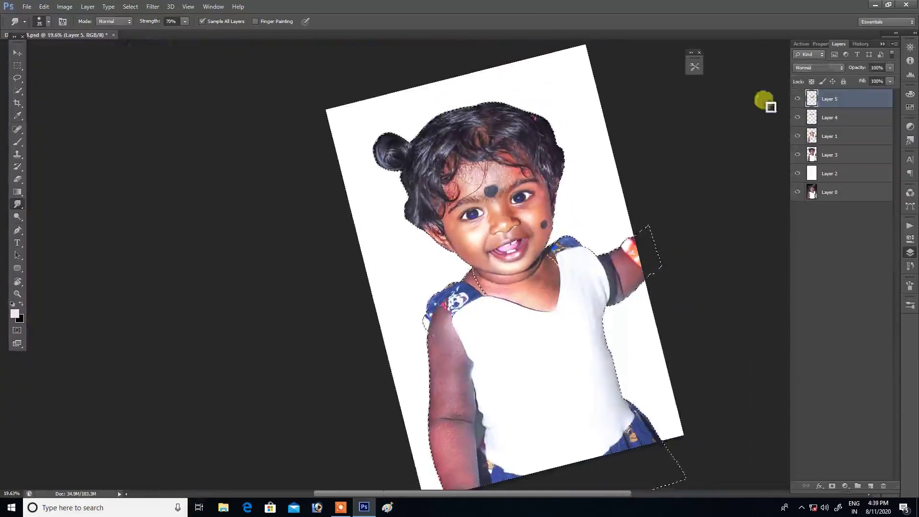
{"action": "scroll", "coordinate": [531, 229], "scroll_direction": "up", "scroll_amount": 3}
{"action": "scroll", "coordinate": [574, 205], "scroll_direction": "up", "scroll_amount": 3}
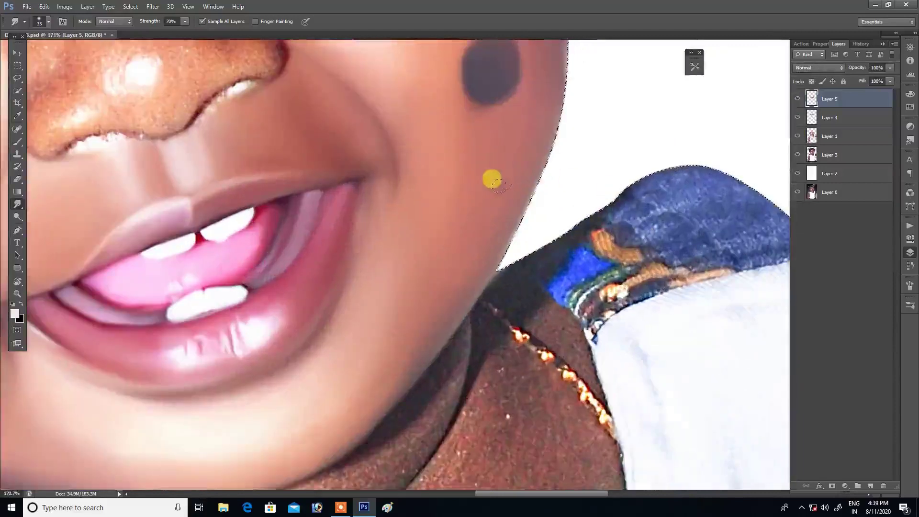
{"action": "key", "text": "bracketleft"}
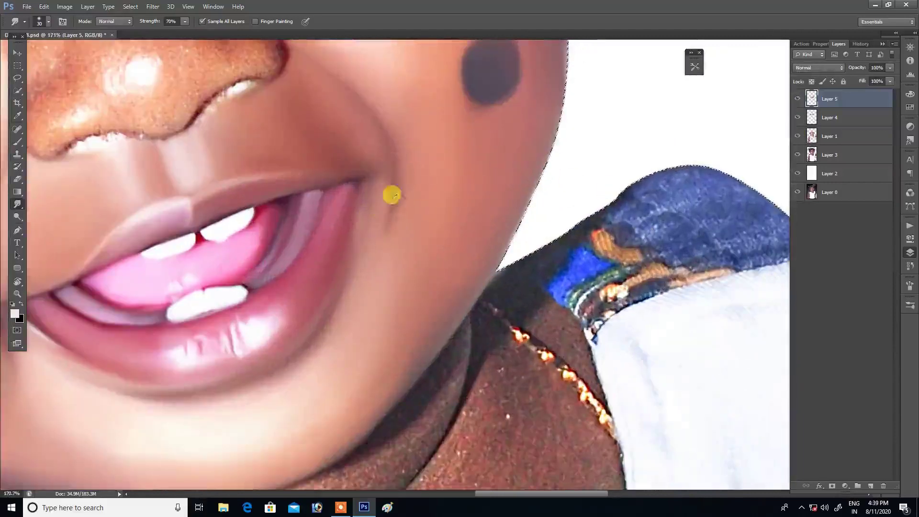
{"action": "scroll", "coordinate": [378, 205], "scroll_direction": "down", "scroll_amount": 5}
{"action": "scroll", "coordinate": [479, 173], "scroll_direction": "up", "scroll_amount": 5}
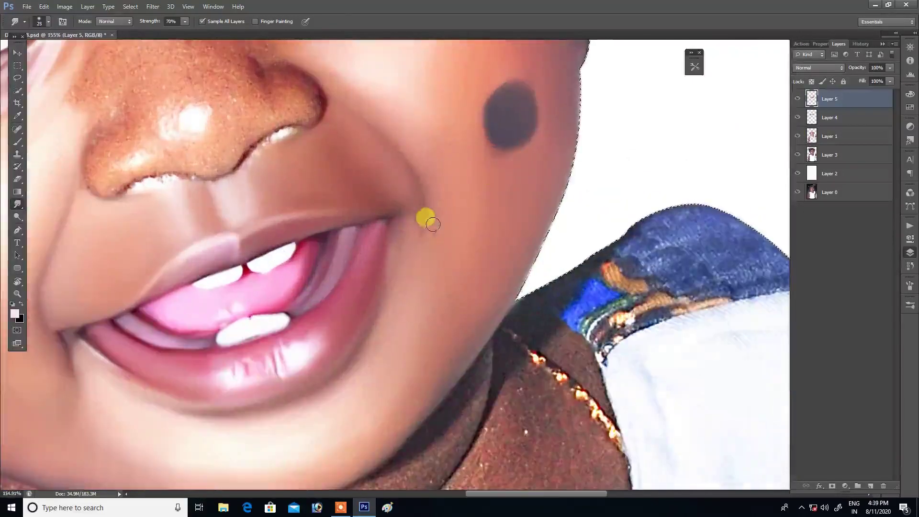
{"action": "key", "text": "bracketleft"}
{"action": "key", "text": "bracketleft"}
{"action": "key", "text": "bracketleft"}
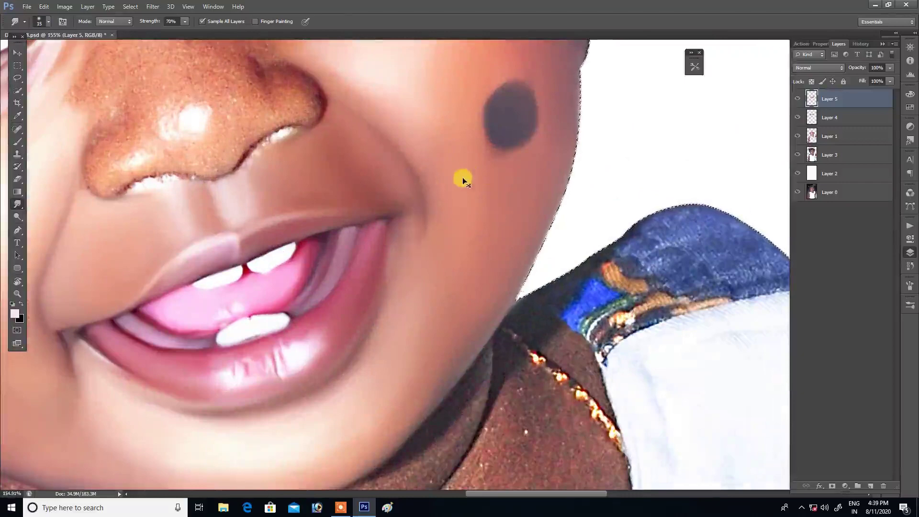
{"action": "scroll", "coordinate": [464, 180], "scroll_direction": "down", "scroll_amount": 5}
{"action": "scroll", "coordinate": [632, 293], "scroll_direction": "up", "scroll_amount": 5}
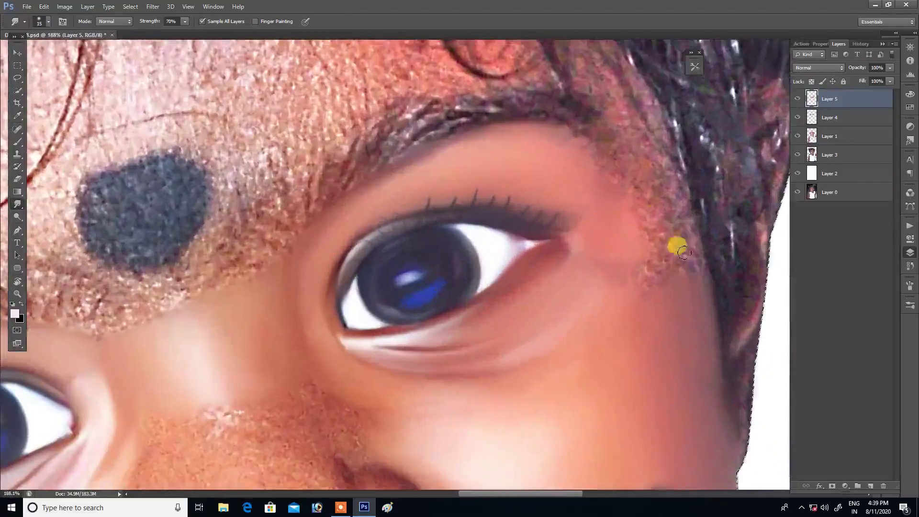
{"action": "key", "text": "bracketright"}
{"action": "key", "text": "bracketright"}
{"action": "key", "text": "bracketright"}
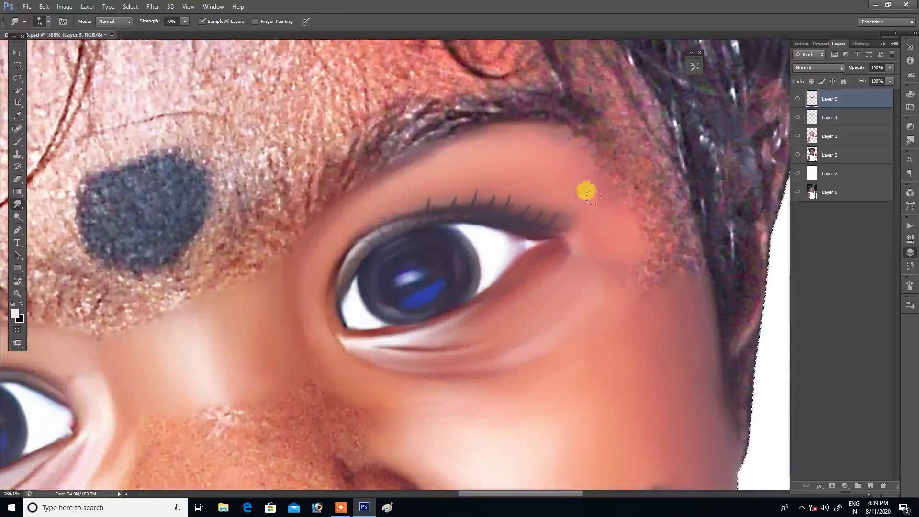
Step: Smudge the skin along the brow hairline and the rough patch beside the eye
{"action": "mouse_move", "coordinate": [607, 199]}
{"action": "left_mouse_down"}
{"action": "mouse_move", "coordinate": [576, 206]}
{"action": "mouse_move", "coordinate": [565, 196]}
{"action": "left_mouse_up"}
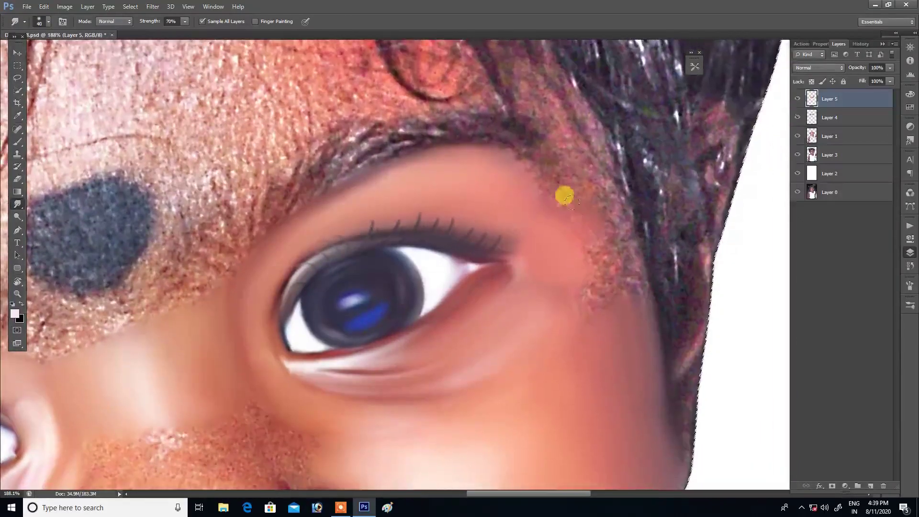
{"action": "mouse_move", "coordinate": [551, 156]}
{"action": "left_mouse_down"}
{"action": "mouse_move", "coordinate": [525, 160]}
{"action": "mouse_move", "coordinate": [530, 176]}
{"action": "mouse_move", "coordinate": [584, 156]}
{"action": "mouse_move", "coordinate": [574, 152]}
{"action": "mouse_move", "coordinate": [625, 299]}
{"action": "mouse_move", "coordinate": [595, 195]}
{"action": "mouse_move", "coordinate": [578, 233]}
{"action": "mouse_move", "coordinate": [595, 257]}
{"action": "left_mouse_up"}
{"action": "key", "text": "bracketright"}
{"action": "scroll", "coordinate": [575, 220], "scroll_direction": "down", "scroll_amount": 3}
{"action": "mouse_move", "coordinate": [561, 197]}
{"action": "left_mouse_down"}
{"action": "mouse_move", "coordinate": [542, 199]}
{"action": "mouse_move", "coordinate": [560, 201]}
{"action": "mouse_move", "coordinate": [577, 185]}
{"action": "left_mouse_up"}
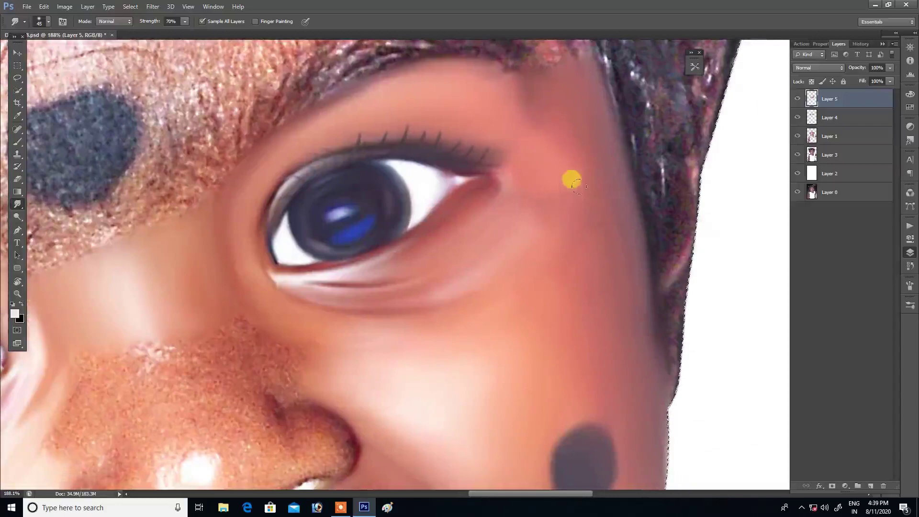
{"action": "scroll", "coordinate": [592, 191], "scroll_direction": "down", "scroll_amount": 5}
Step: Smudge the grainy left edge of the nose and blend it into the cheek
{"action": "scroll", "coordinate": [526, 289], "scroll_direction": "up", "scroll_amount": 1}
{"action": "scroll", "coordinate": [523, 264], "scroll_direction": "up", "scroll_amount": 3}
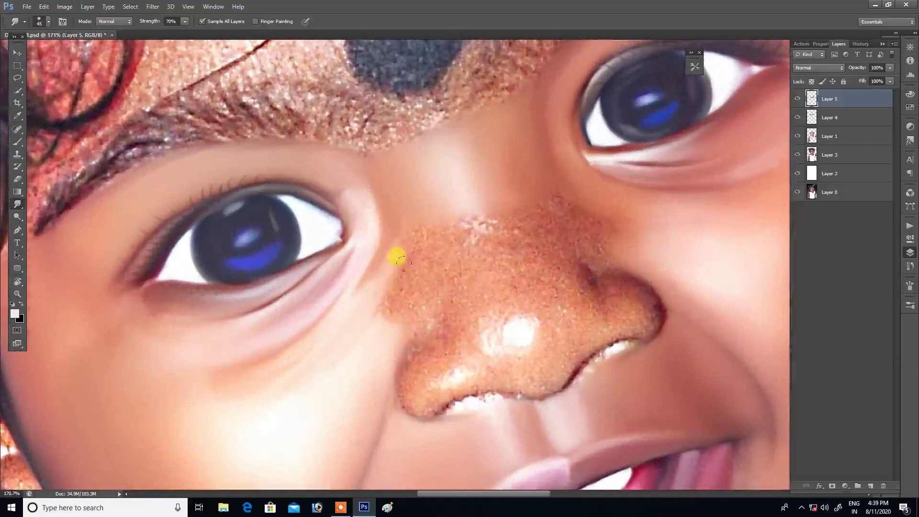
{"action": "scroll", "coordinate": [397, 257], "scroll_direction": "up", "scroll_amount": 2}
{"action": "key", "text": "bracketleft"}
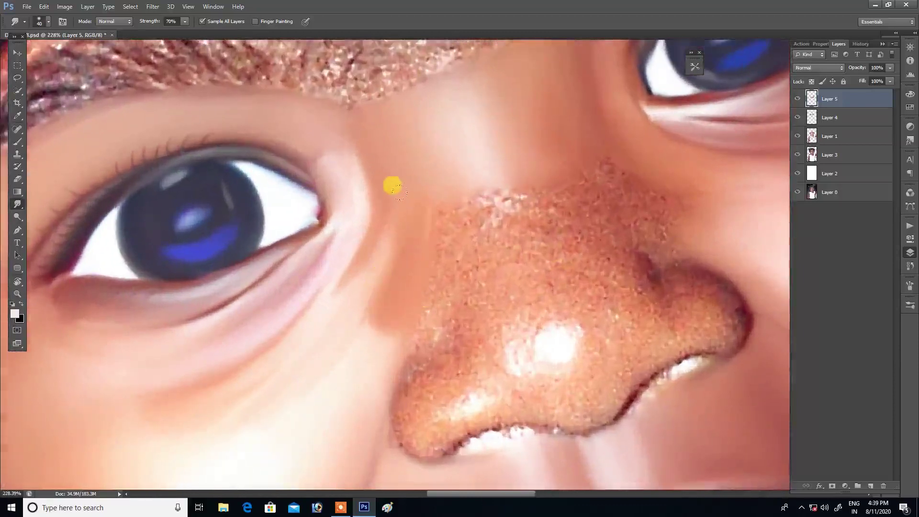
{"action": "scroll", "coordinate": [431, 191], "scroll_direction": "left", "scroll_amount": 2}
{"action": "scroll", "coordinate": [457, 178], "scroll_direction": "down", "scroll_amount": 3}
{"action": "key", "text": "bracketright"}
{"action": "mouse_move", "coordinate": [441, 224]}
{"action": "left_mouse_down"}
{"action": "mouse_move", "coordinate": [451, 116]}
{"action": "mouse_move", "coordinate": [455, 149]}
{"action": "left_mouse_up"}
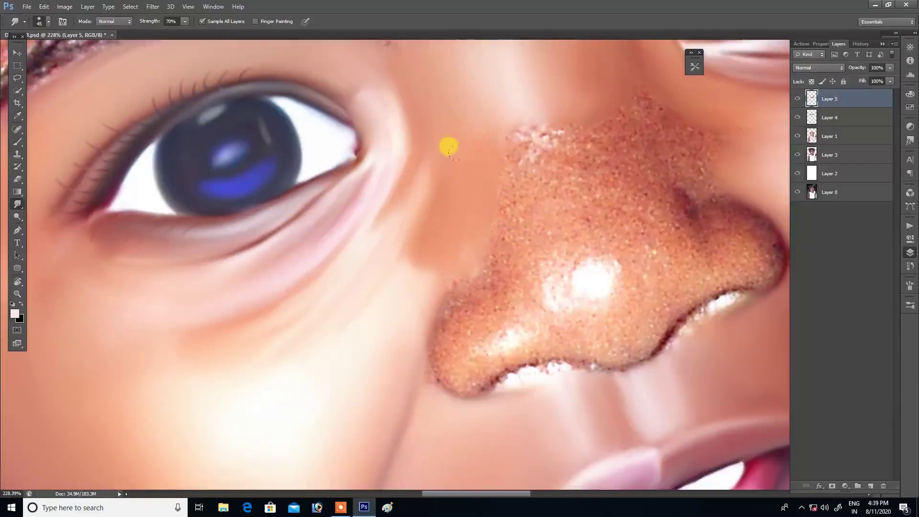
{"action": "scroll", "coordinate": [449, 146], "scroll_direction": "up", "scroll_amount": 2}
{"action": "scroll", "coordinate": [455, 158], "scroll_direction": "right", "scroll_amount": 2}
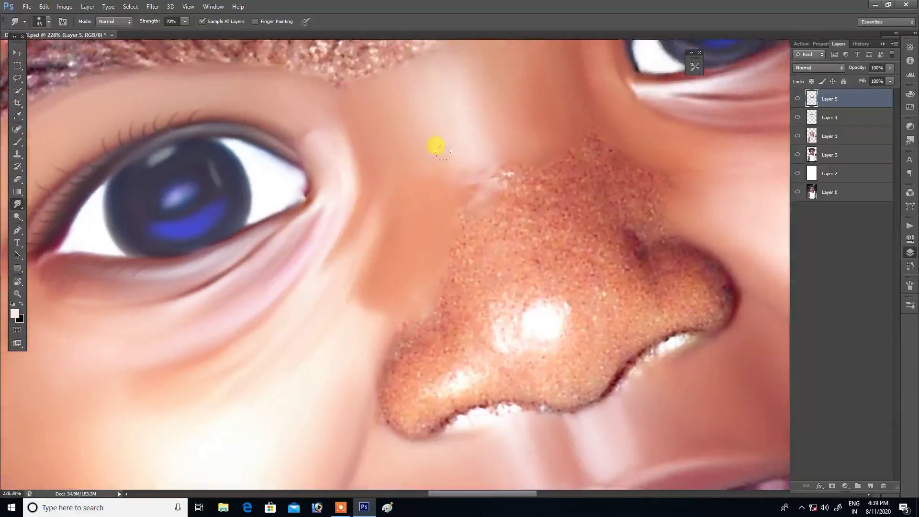
{"action": "mouse_move", "coordinate": [496, 174]}
{"action": "left_mouse_down"}
{"action": "mouse_move", "coordinate": [458, 191]}
{"action": "mouse_move", "coordinate": [439, 216]}
{"action": "mouse_move", "coordinate": [425, 267]}
{"action": "left_mouse_up"}
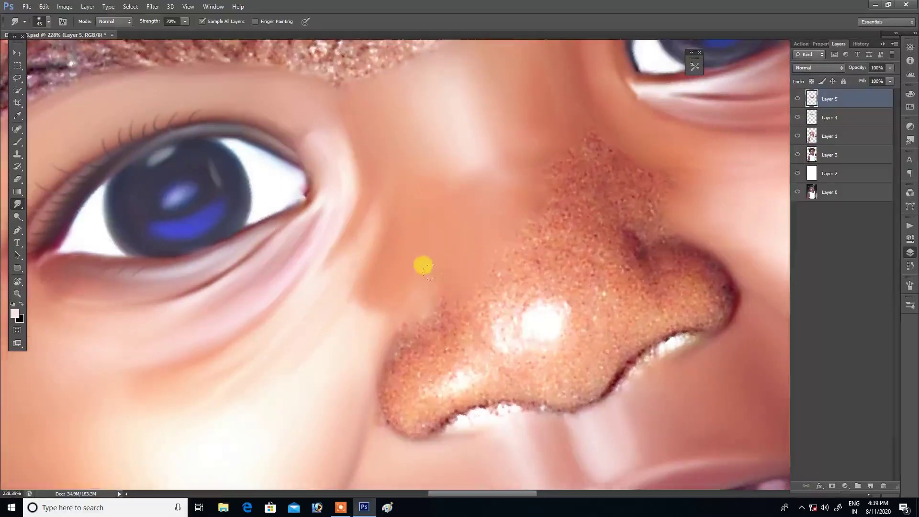
Step: Smudge the grainy skin beside the nose bridge and on the upper nose with a smaller brush
{"action": "scroll", "coordinate": [431, 273], "scroll_direction": "down", "scroll_amount": 5}
{"action": "scroll", "coordinate": [529, 205], "scroll_direction": "up", "scroll_amount": 5}
{"action": "key", "text": "bracketleft"}
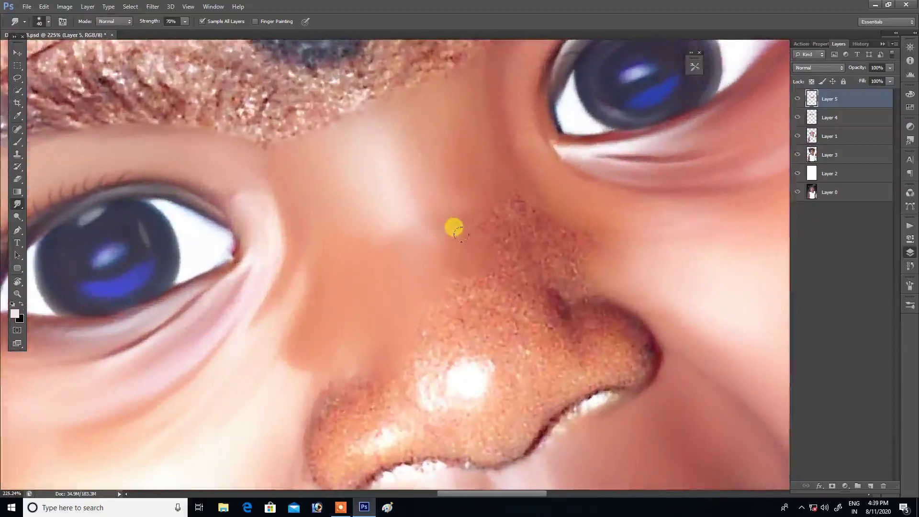
{"action": "key", "text": "bracketleft"}
{"action": "mouse_move", "coordinate": [455, 238]}
{"action": "left_mouse_down"}
{"action": "mouse_move", "coordinate": [487, 223]}
{"action": "mouse_move", "coordinate": [488, 202]}
{"action": "mouse_move", "coordinate": [502, 196]}
{"action": "left_mouse_up"}
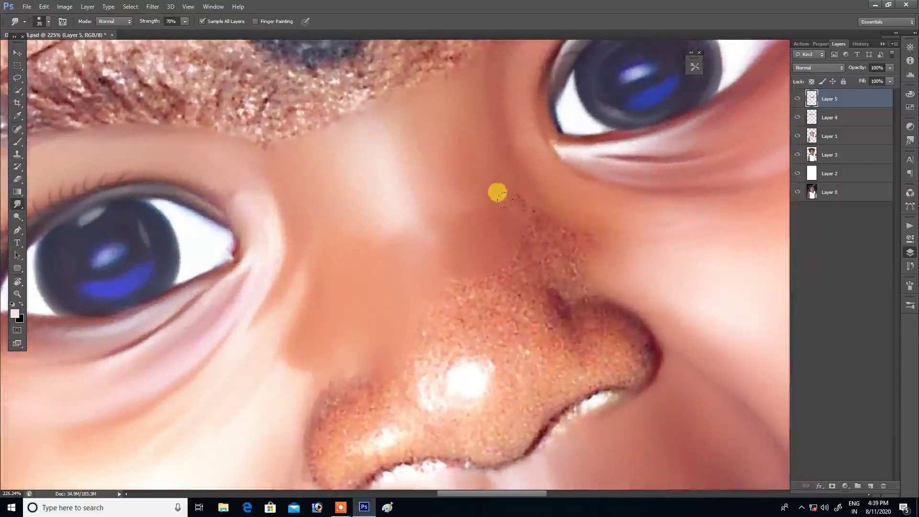
{"action": "key", "text": "bracketright"}
{"action": "mouse_move", "coordinate": [525, 224]}
{"action": "left_mouse_down"}
{"action": "mouse_move", "coordinate": [557, 234]}
{"action": "mouse_move", "coordinate": [556, 258]}
{"action": "mouse_move", "coordinate": [502, 269]}
{"action": "mouse_move", "coordinate": [517, 285]}
{"action": "mouse_move", "coordinate": [484, 249]}
{"action": "mouse_move", "coordinate": [468, 280]}
{"action": "mouse_move", "coordinate": [441, 269]}
{"action": "left_mouse_up"}
{"action": "key", "text": "bracketright"}
{"action": "scroll", "coordinate": [433, 263], "scroll_direction": "down", "scroll_amount": 3}
{"action": "key", "text": "bracketleft"}
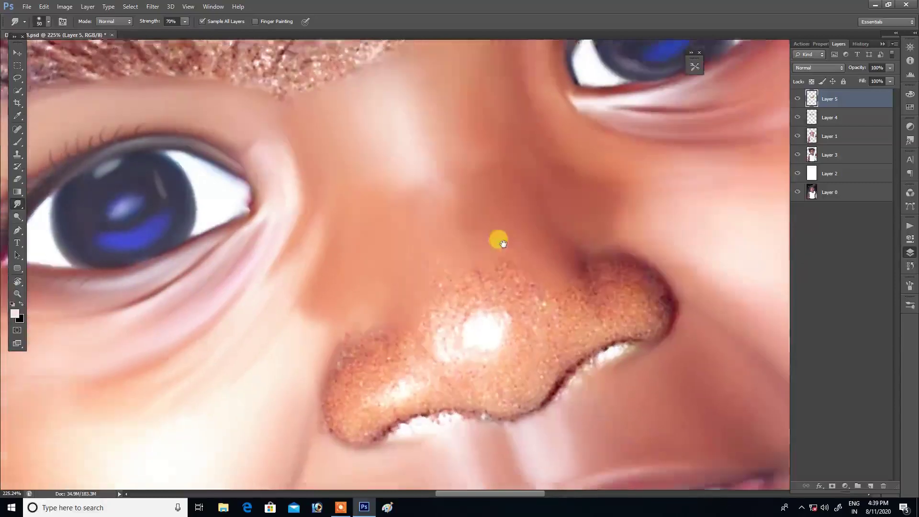
{"action": "mouse_move", "coordinate": [482, 243]}
{"action": "left_mouse_down"}
{"action": "mouse_move", "coordinate": [463, 224]}
{"action": "mouse_move", "coordinate": [487, 254]}
{"action": "mouse_move", "coordinate": [433, 262]}
{"action": "mouse_move", "coordinate": [417, 297]}
{"action": "mouse_move", "coordinate": [402, 286]}
{"action": "mouse_move", "coordinate": [415, 261]}
{"action": "mouse_move", "coordinate": [445, 244]}
{"action": "mouse_move", "coordinate": [503, 260]}
{"action": "mouse_move", "coordinate": [519, 293]}
{"action": "mouse_move", "coordinate": [528, 229]}
{"action": "mouse_move", "coordinate": [510, 270]}
{"action": "left_mouse_up"}
Step: Smudge the skin along the bottom of the nose and the nose tip smooth
{"action": "key", "text": "bracketright"}
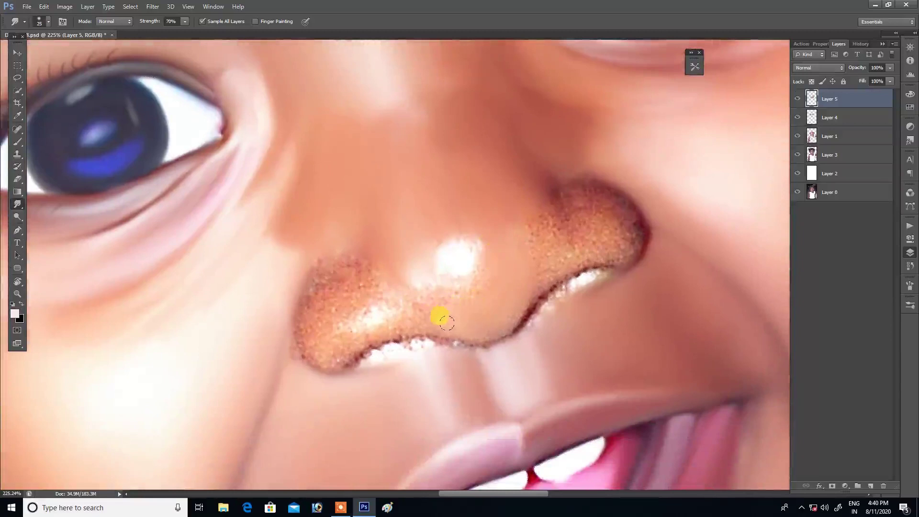
{"action": "mouse_move", "coordinate": [441, 319]}
{"action": "left_mouse_down"}
{"action": "mouse_move", "coordinate": [476, 325]}
{"action": "mouse_move", "coordinate": [490, 300]}
{"action": "mouse_move", "coordinate": [499, 305]}
{"action": "mouse_move", "coordinate": [488, 293]}
{"action": "mouse_move", "coordinate": [489, 314]}
{"action": "mouse_move", "coordinate": [446, 325]}
{"action": "mouse_move", "coordinate": [466, 327]}
{"action": "mouse_move", "coordinate": [509, 303]}
{"action": "mouse_move", "coordinate": [498, 302]}
{"action": "left_mouse_up"}
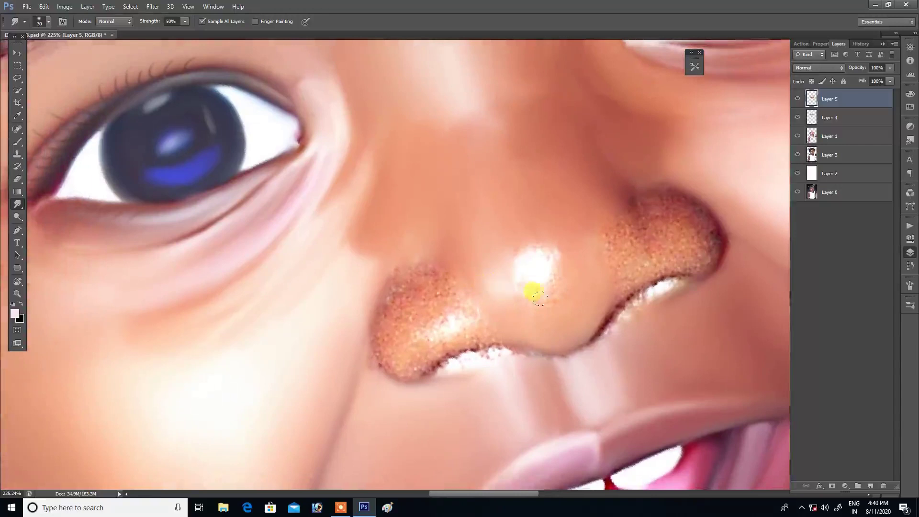
{"action": "left_click_drag", "start_coordinate": [544, 239], "coordinate": [523, 240]}
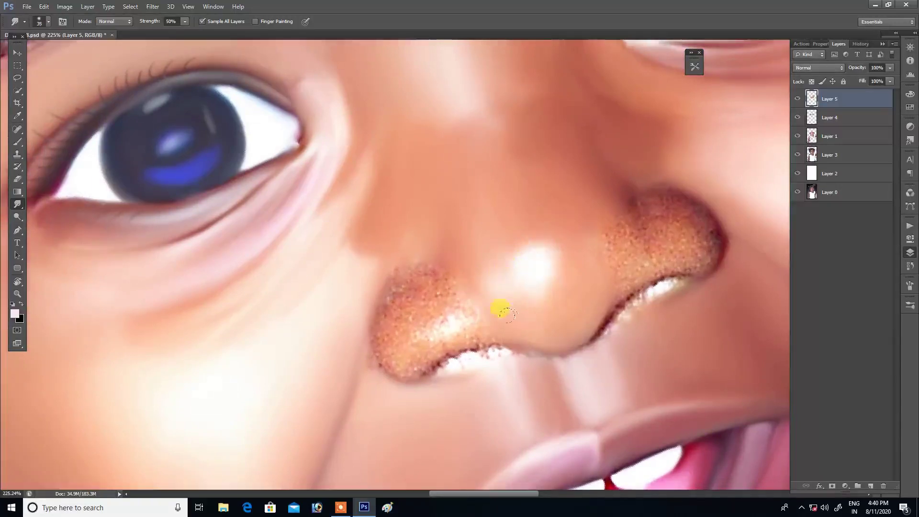
{"action": "left_click_drag", "start_coordinate": [548, 315], "coordinate": [494, 314]}
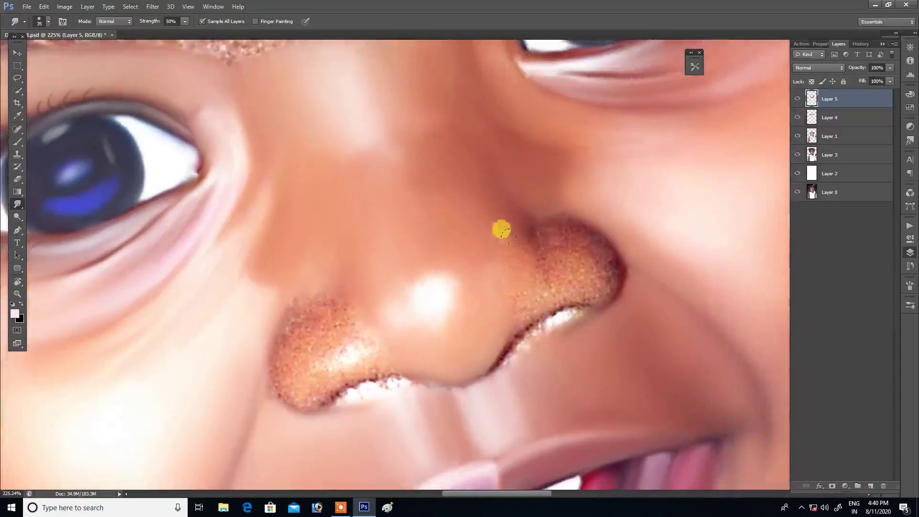
{"action": "mouse_move", "coordinate": [511, 258]}
{"action": "left_mouse_down"}
{"action": "mouse_move", "coordinate": [505, 278]}
{"action": "mouse_move", "coordinate": [488, 263]}
{"action": "mouse_move", "coordinate": [491, 304]}
{"action": "left_mouse_up"}
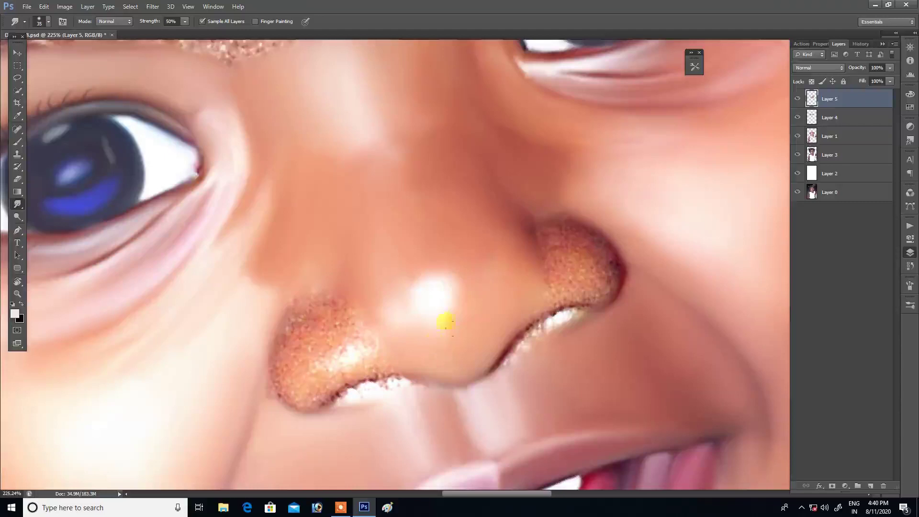
Step: Smooth the skin inside the right nostril and along its left edge
{"action": "scroll", "coordinate": [460, 320], "scroll_direction": "down", "scroll_amount": 5}
{"action": "scroll", "coordinate": [550, 292], "scroll_direction": "up", "scroll_amount": 4}
{"action": "scroll", "coordinate": [576, 295], "scroll_direction": "up", "scroll_amount": 2}
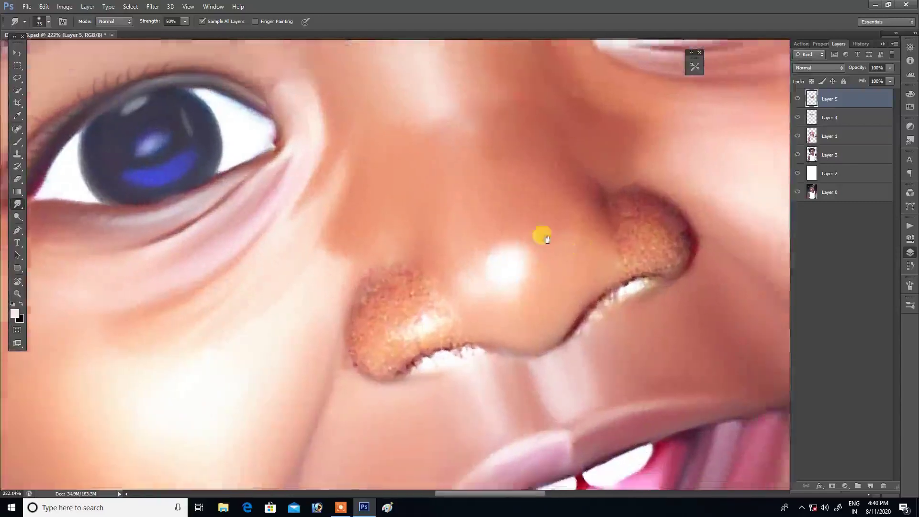
{"action": "scroll", "coordinate": [541, 236], "scroll_direction": "up", "scroll_amount": 1}
{"action": "scroll", "coordinate": [560, 216], "scroll_direction": "up", "scroll_amount": 1}
{"action": "key", "text": "bracketleft"}
{"action": "left_click_drag", "start_coordinate": [558, 216], "coordinate": [538, 227]}
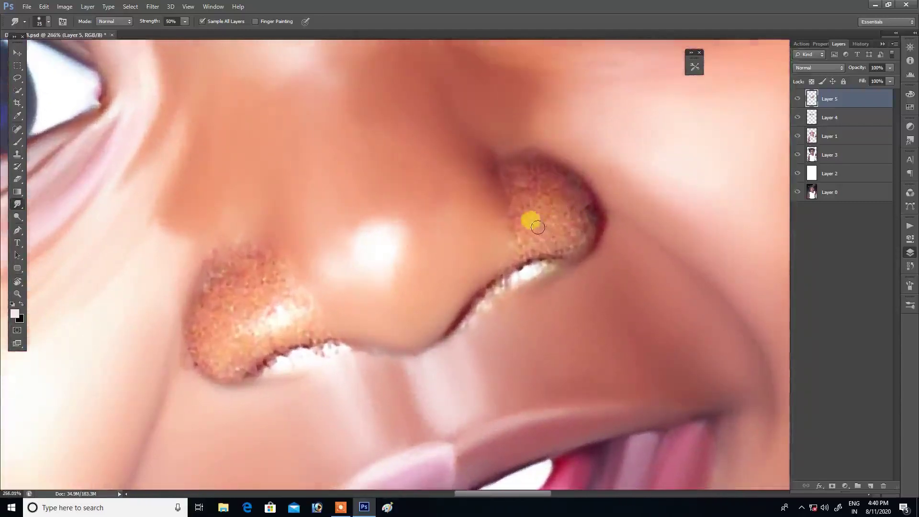
{"action": "key", "text": "bracketright"}
{"action": "mouse_move", "coordinate": [532, 232]}
{"action": "left_mouse_down"}
{"action": "mouse_move", "coordinate": [544, 233]}
{"action": "mouse_move", "coordinate": [527, 225]}
{"action": "left_mouse_up"}
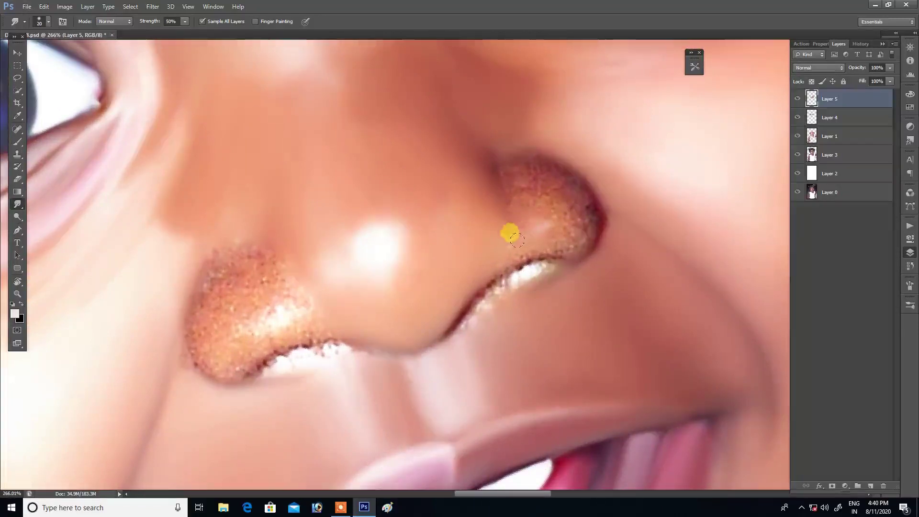
{"action": "left_click_drag", "start_coordinate": [509, 221], "coordinate": [506, 248]}
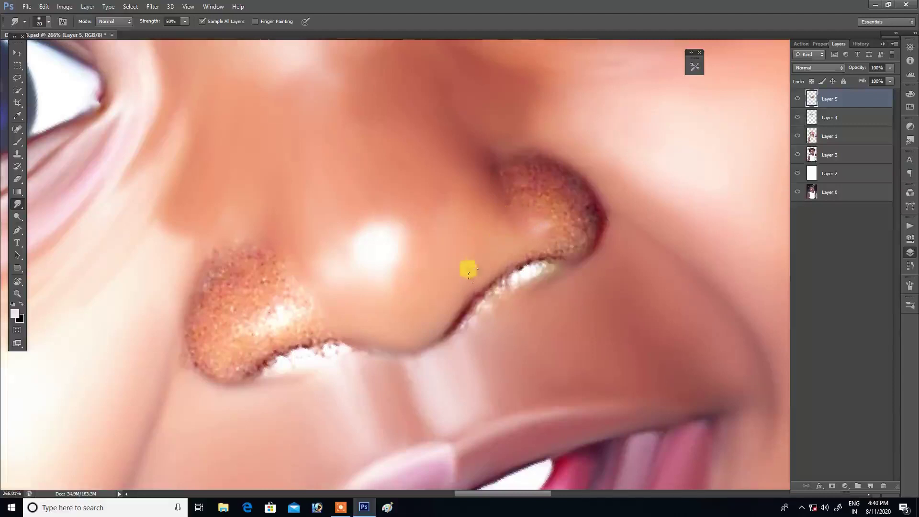
Step: Smudge the nostril rim highlight and crease with brush sizes 15–25
{"action": "key", "text": "bracketright"}
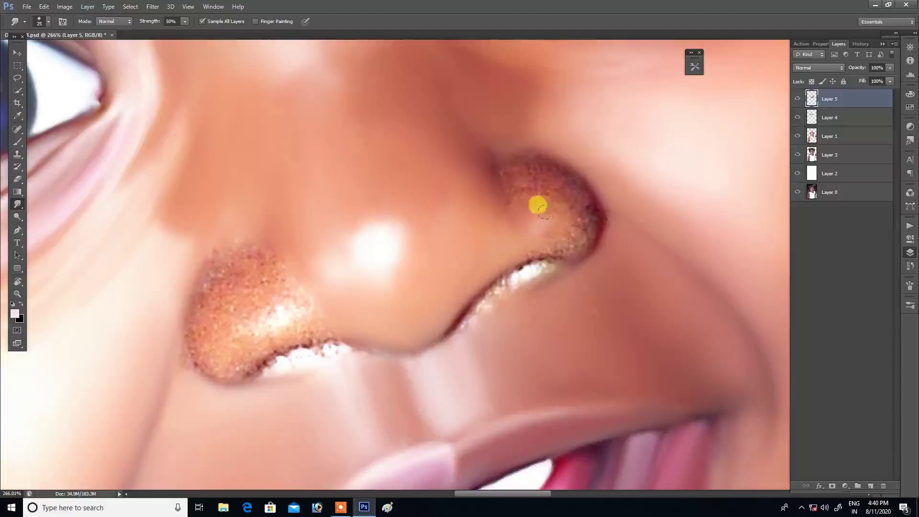
{"action": "mouse_move", "coordinate": [556, 231]}
{"action": "left_mouse_down"}
{"action": "mouse_move", "coordinate": [536, 239]}
{"action": "mouse_move", "coordinate": [569, 221]}
{"action": "mouse_move", "coordinate": [553, 210]}
{"action": "mouse_move", "coordinate": [567, 210]}
{"action": "mouse_move", "coordinate": [553, 179]}
{"action": "mouse_move", "coordinate": [530, 159]}
{"action": "mouse_move", "coordinate": [503, 164]}
{"action": "mouse_move", "coordinate": [518, 186]}
{"action": "mouse_move", "coordinate": [604, 218]}
{"action": "mouse_move", "coordinate": [619, 234]}
{"action": "left_mouse_up"}
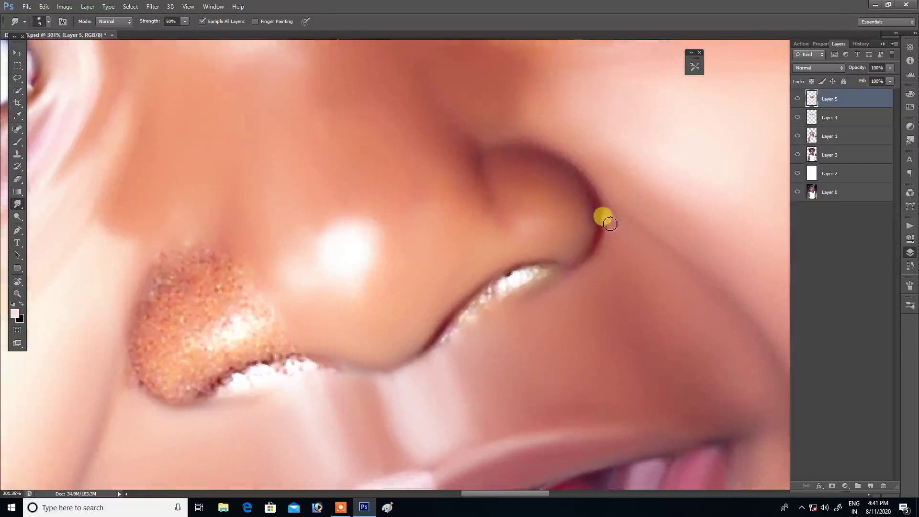
{"action": "mouse_move", "coordinate": [609, 240]}
{"action": "left_mouse_down"}
{"action": "mouse_move", "coordinate": [578, 264]}
{"action": "mouse_move", "coordinate": [607, 242]}
{"action": "mouse_move", "coordinate": [595, 244]}
{"action": "mouse_move", "coordinate": [599, 225]}
{"action": "mouse_move", "coordinate": [585, 262]}
{"action": "mouse_move", "coordinate": [581, 244]}
{"action": "mouse_move", "coordinate": [642, 263]}
{"action": "mouse_move", "coordinate": [631, 238]}
{"action": "left_mouse_up"}
{"action": "key", "text": "bracketright"}
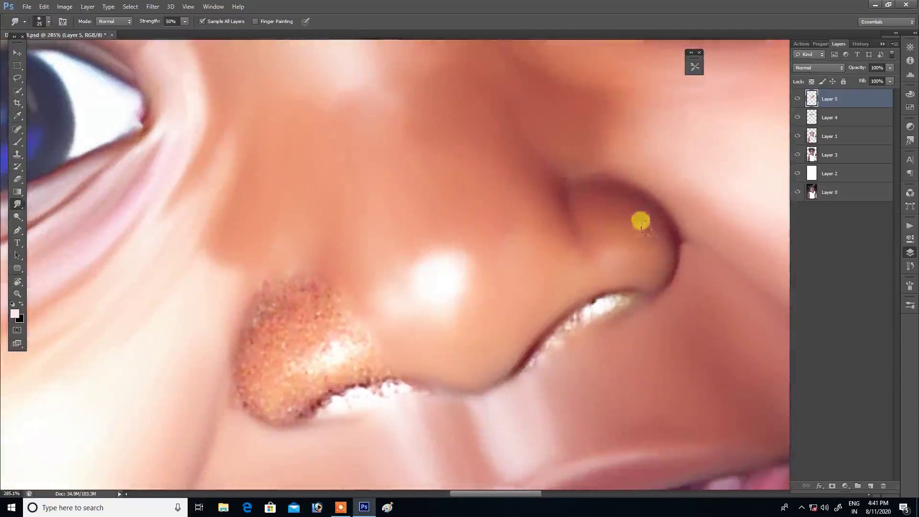
{"action": "mouse_move", "coordinate": [617, 248]}
{"action": "left_mouse_down"}
{"action": "mouse_move", "coordinate": [652, 193]}
{"action": "mouse_move", "coordinate": [667, 213]}
{"action": "mouse_move", "coordinate": [651, 234]}
{"action": "mouse_move", "coordinate": [616, 211]}
{"action": "mouse_move", "coordinate": [581, 230]}
{"action": "mouse_move", "coordinate": [514, 312]}
{"action": "mouse_move", "coordinate": [577, 250]}
{"action": "mouse_move", "coordinate": [560, 273]}
{"action": "left_mouse_up"}
{"action": "key", "text": "bracketleft"}
{"action": "key", "text": "bracketright"}
{"action": "mouse_move", "coordinate": [588, 240]}
{"action": "left_mouse_down"}
{"action": "mouse_move", "coordinate": [562, 248]}
{"action": "mouse_move", "coordinate": [621, 197]}
{"action": "mouse_move", "coordinate": [570, 211]}
{"action": "mouse_move", "coordinate": [585, 216]}
{"action": "left_mouse_up"}
{"action": "key", "text": "bracketleft"}
{"action": "mouse_move", "coordinate": [538, 254]}
{"action": "left_mouse_down"}
{"action": "mouse_move", "coordinate": [550, 226]}
{"action": "mouse_move", "coordinate": [539, 247]}
{"action": "mouse_move", "coordinate": [636, 203]}
{"action": "left_mouse_up"}
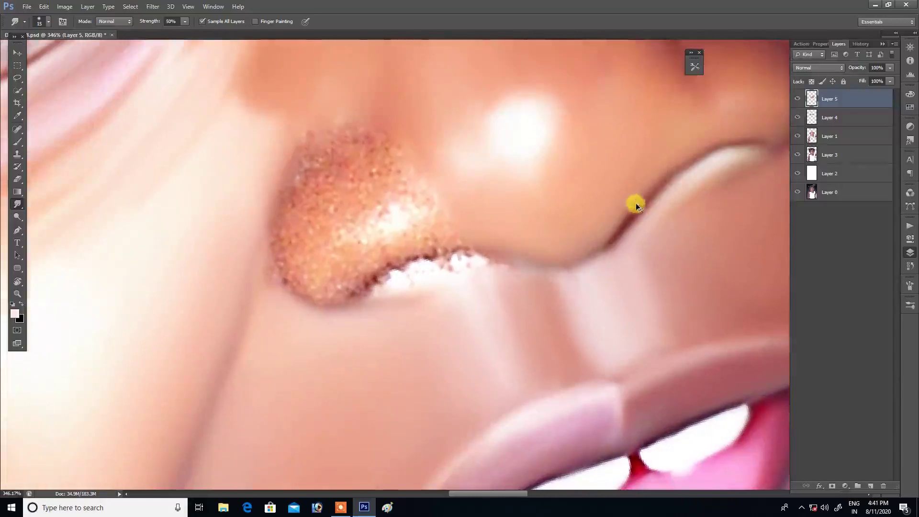
Step: Smooth the nostril crease further and smear the nose-tip highlight into the skin
{"action": "mouse_move", "coordinate": [676, 151]}
{"action": "left_mouse_down"}
{"action": "mouse_move", "coordinate": [588, 247]}
{"action": "mouse_move", "coordinate": [523, 239]}
{"action": "mouse_move", "coordinate": [569, 267]}
{"action": "left_mouse_up"}
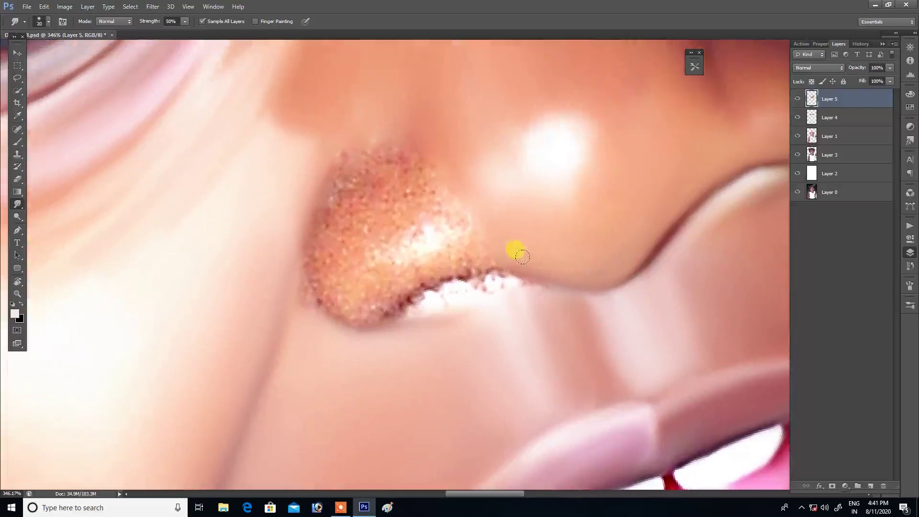
{"action": "key", "text": "ctrl+0"}
{"action": "scroll", "coordinate": [612, 236], "scroll_direction": "up", "scroll_amount": 5}
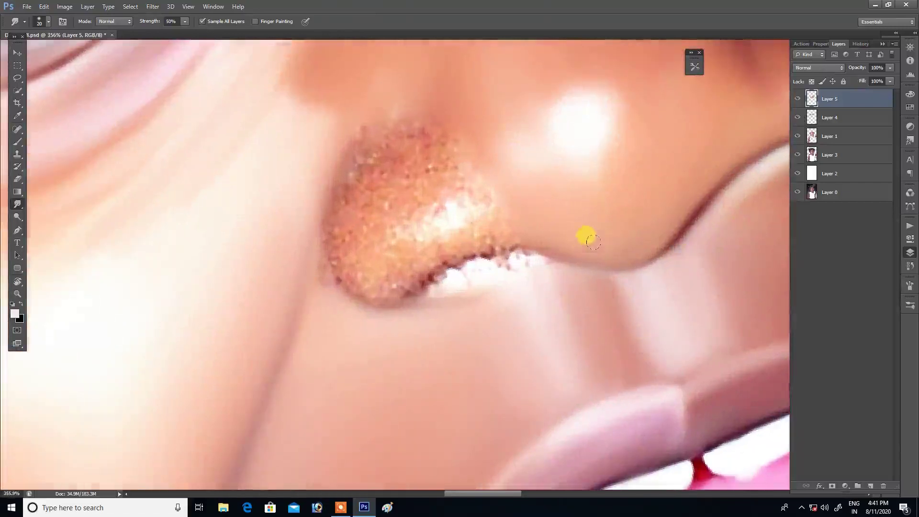
{"action": "scroll", "coordinate": [582, 241], "scroll_direction": "up", "scroll_amount": 2}
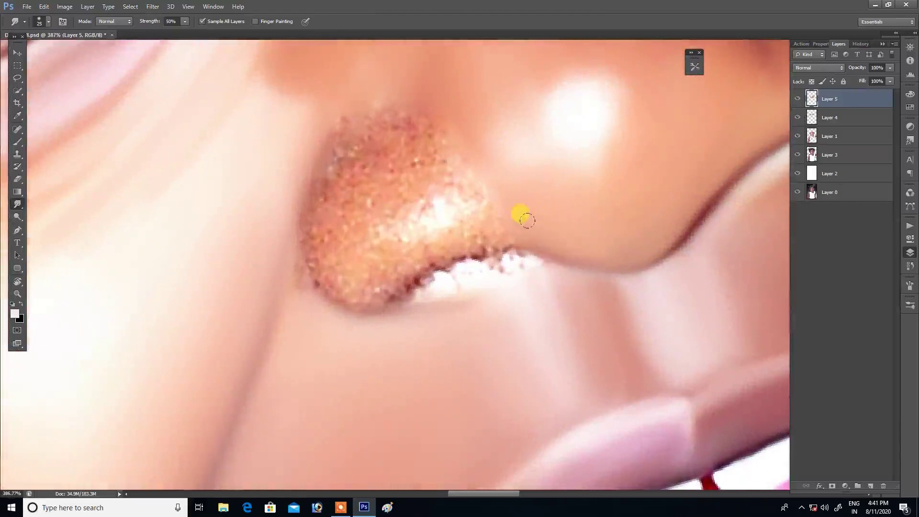
{"action": "scroll", "coordinate": [558, 238], "scroll_direction": "up", "scroll_amount": 1}
{"action": "scroll", "coordinate": [558, 238], "scroll_direction": "left", "scroll_amount": 2}
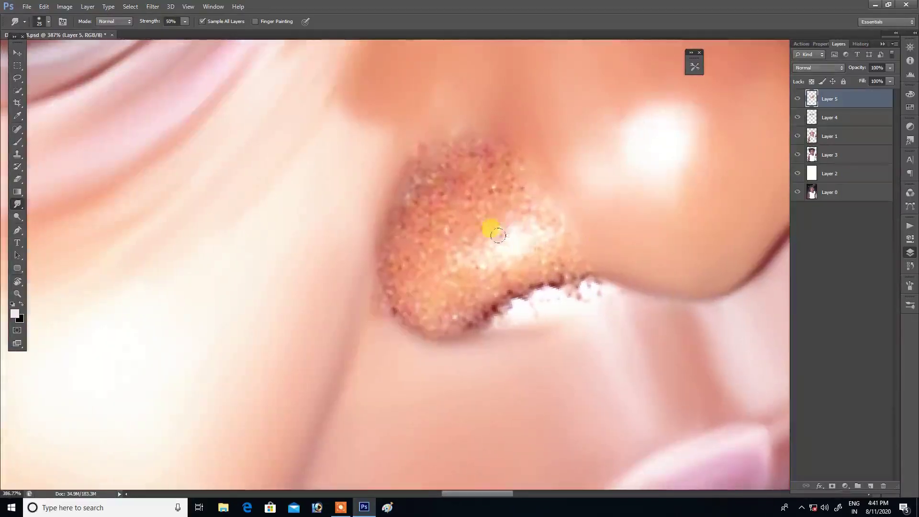
{"action": "mouse_move", "coordinate": [545, 237]}
{"action": "left_mouse_down"}
{"action": "mouse_move", "coordinate": [498, 196]}
{"action": "mouse_move", "coordinate": [470, 226]}
{"action": "mouse_move", "coordinate": [478, 245]}
{"action": "left_mouse_up"}
Step: Smear away the speckled pores on the left nostril edge, using brush sizes 30 and 15
{"action": "key", "text": "bracketright"}
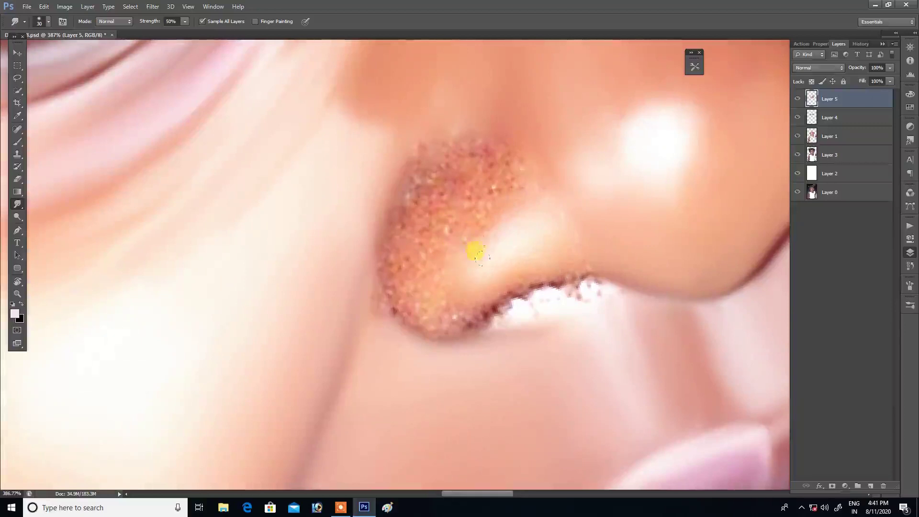
{"action": "mouse_move", "coordinate": [412, 283]}
{"action": "left_mouse_down"}
{"action": "mouse_move", "coordinate": [403, 292]}
{"action": "mouse_move", "coordinate": [383, 280]}
{"action": "mouse_move", "coordinate": [445, 295]}
{"action": "mouse_move", "coordinate": [410, 293]}
{"action": "mouse_move", "coordinate": [402, 267]}
{"action": "mouse_move", "coordinate": [443, 314]}
{"action": "mouse_move", "coordinate": [420, 356]}
{"action": "mouse_move", "coordinate": [410, 327]}
{"action": "mouse_move", "coordinate": [417, 325]}
{"action": "left_mouse_up"}
{"action": "key", "text": "bracketleft"}
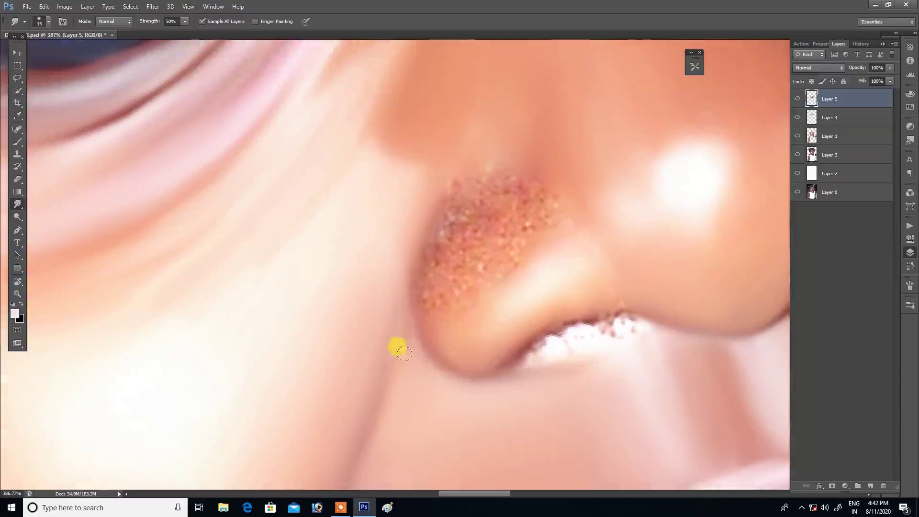
{"action": "mouse_move", "coordinate": [419, 300]}
{"action": "left_mouse_down"}
{"action": "mouse_move", "coordinate": [410, 272]}
{"action": "mouse_move", "coordinate": [424, 234]}
{"action": "mouse_move", "coordinate": [473, 211]}
{"action": "mouse_move", "coordinate": [502, 242]}
{"action": "mouse_move", "coordinate": [478, 244]}
{"action": "mouse_move", "coordinate": [495, 197]}
{"action": "mouse_move", "coordinate": [467, 167]}
{"action": "mouse_move", "coordinate": [418, 256]}
{"action": "left_mouse_up"}
{"action": "mouse_move", "coordinate": [417, 256]}
{"action": "left_mouse_down"}
{"action": "mouse_move", "coordinate": [461, 168]}
{"action": "mouse_move", "coordinate": [479, 193]}
{"action": "left_mouse_up"}
{"action": "left_click_drag", "start_coordinate": [457, 225], "coordinate": [430, 269]}
{"action": "key", "text": "ctrl+0"}
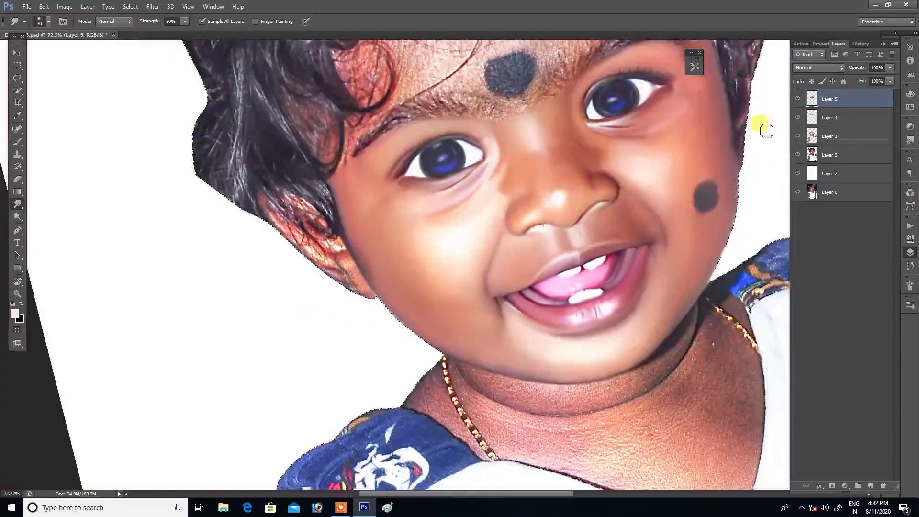
Step: Compare Layer 5 against the original, then blend the white speckles under the left nostril
{"action": "left_click", "coordinate": [797, 100]}
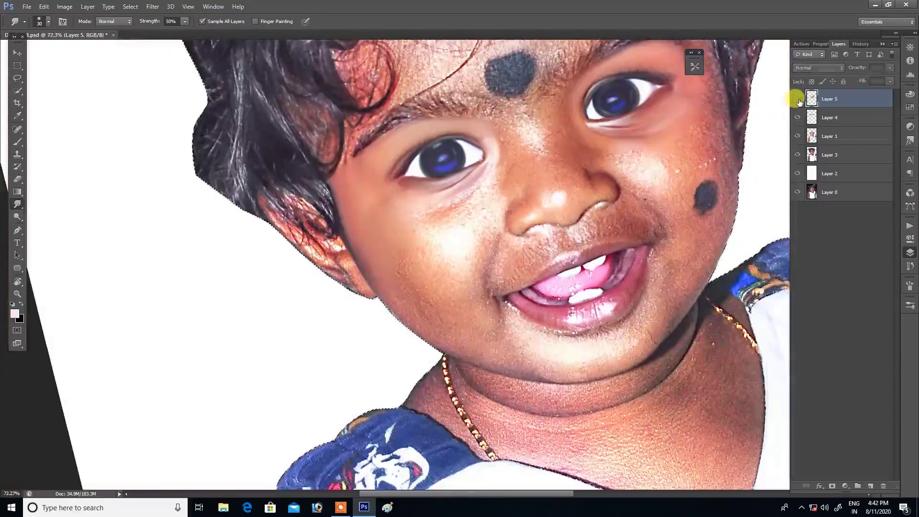
{"action": "left_click", "coordinate": [797, 99]}
{"action": "left_click_drag", "start_coordinate": [686, 218], "coordinate": [585, 184]}
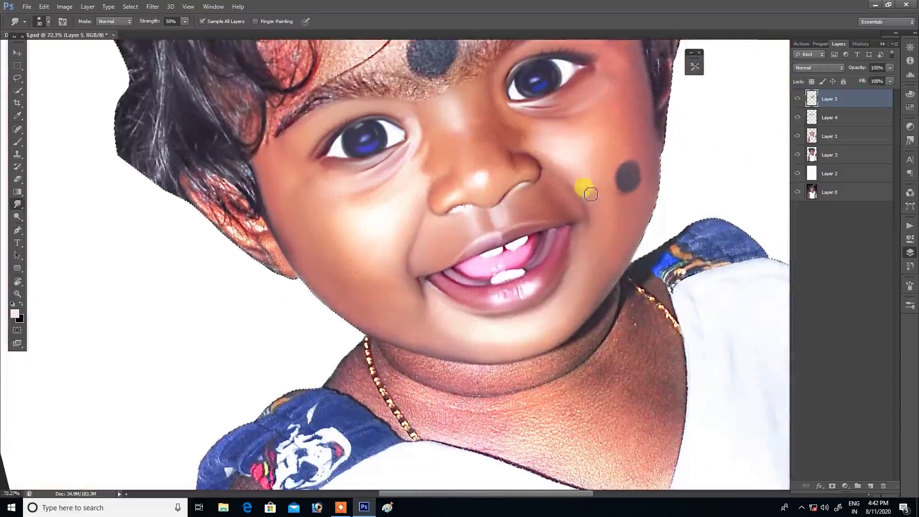
{"action": "scroll", "coordinate": [459, 205], "scroll_direction": "up", "scroll_amount": 5}
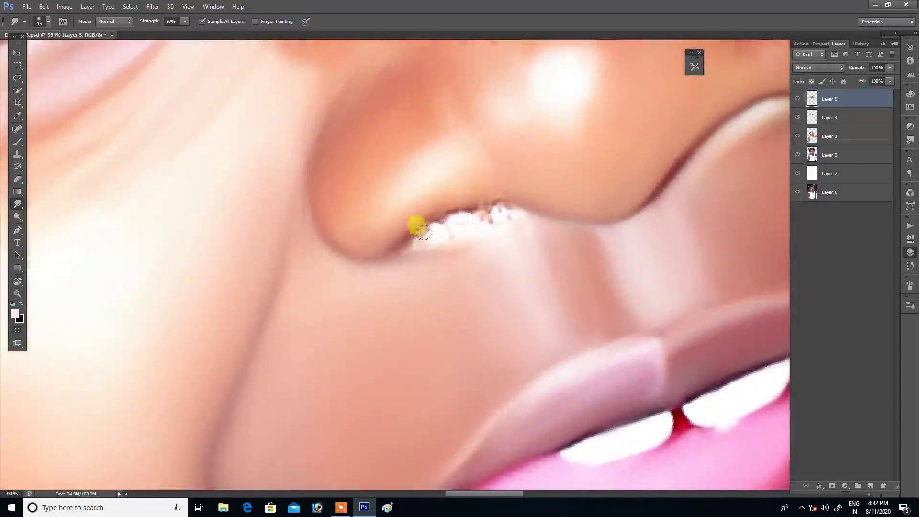
{"action": "mouse_move", "coordinate": [412, 243]}
{"action": "left_mouse_down"}
{"action": "mouse_move", "coordinate": [444, 218]}
{"action": "mouse_move", "coordinate": [485, 205]}
{"action": "mouse_move", "coordinate": [431, 211]}
{"action": "mouse_move", "coordinate": [396, 232]}
{"action": "mouse_move", "coordinate": [424, 230]}
{"action": "mouse_move", "coordinate": [426, 239]}
{"action": "mouse_move", "coordinate": [501, 219]}
{"action": "left_mouse_up"}
{"action": "key", "text": "bracketright"}
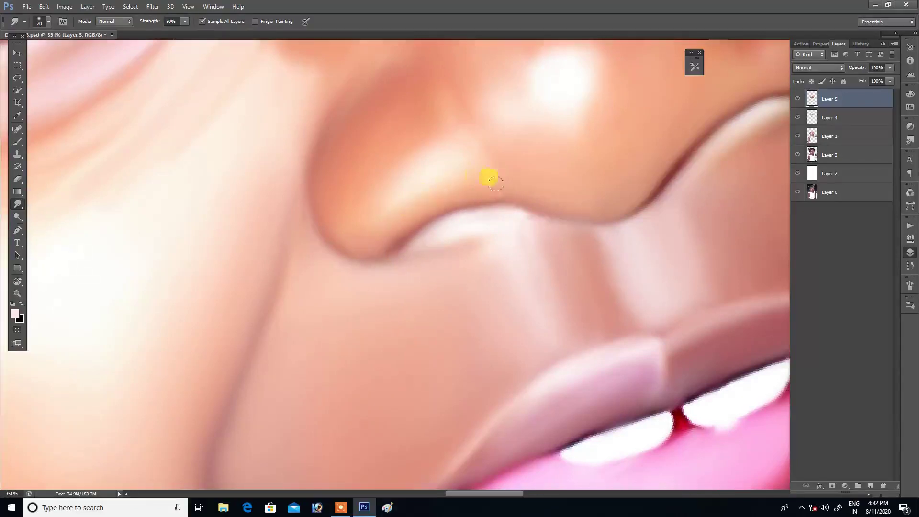
{"action": "mouse_move", "coordinate": [522, 170]}
{"action": "left_mouse_down"}
{"action": "mouse_move", "coordinate": [496, 222]}
{"action": "mouse_move", "coordinate": [430, 235]}
{"action": "mouse_move", "coordinate": [475, 274]}
{"action": "left_mouse_up"}
{"action": "key", "text": "bracketright"}
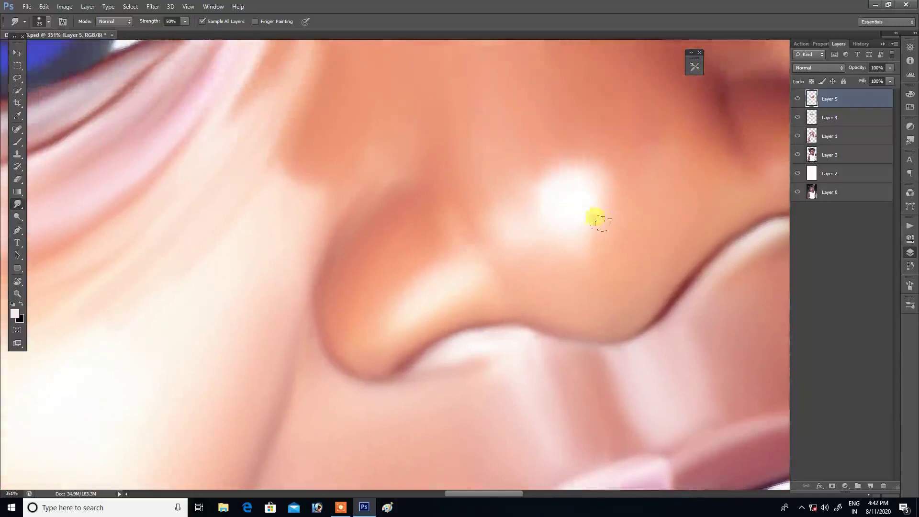
{"action": "left_click_drag", "start_coordinate": [618, 246], "coordinate": [477, 181]}
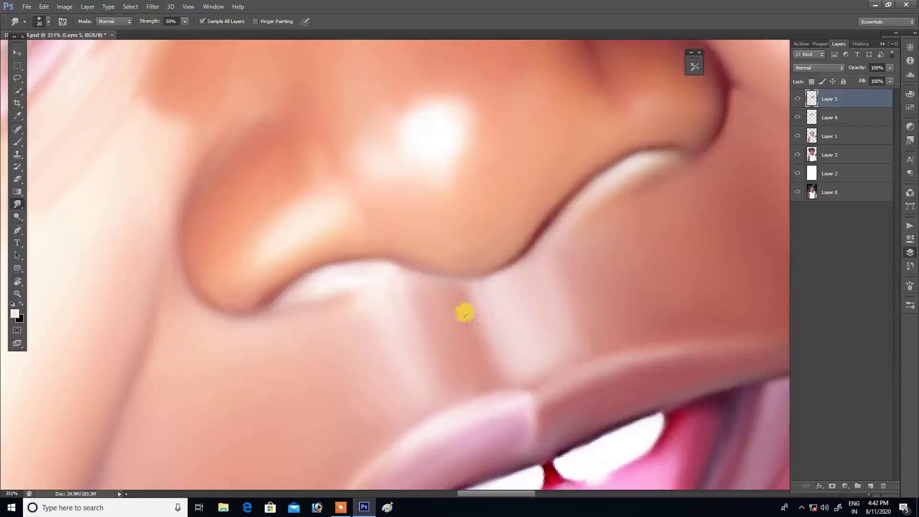
{"action": "scroll", "coordinate": [469, 329], "scroll_direction": "down", "scroll_amount": 5}
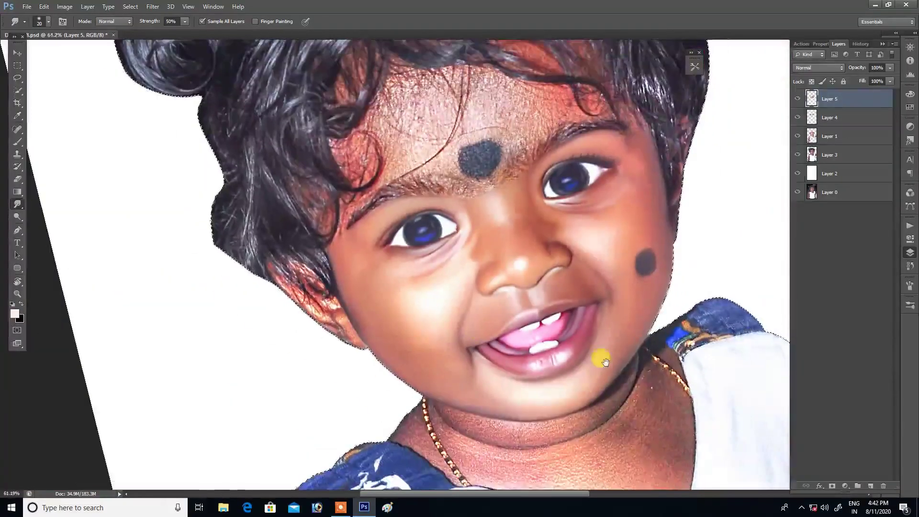
Step: Set Smudge strength to 70% with a 50 brush and smooth the skin under the chin
{"action": "left_click_drag", "start_coordinate": [609, 362], "coordinate": [589, 195]}
{"action": "scroll", "coordinate": [565, 298], "scroll_direction": "up", "scroll_amount": 3}
{"action": "key", "text": "bracketright"}
{"action": "key", "text": "bracketright"}
{"action": "key", "text": "7"}
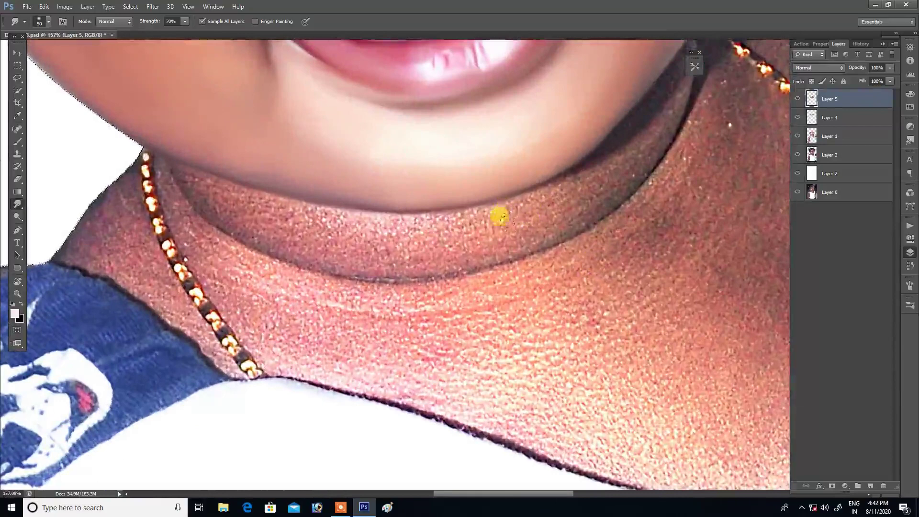
{"action": "mouse_move", "coordinate": [507, 209]}
{"action": "left_mouse_down"}
{"action": "mouse_move", "coordinate": [579, 176]}
{"action": "mouse_move", "coordinate": [499, 240]}
{"action": "left_mouse_up"}
{"action": "key", "text": "bracketleft"}
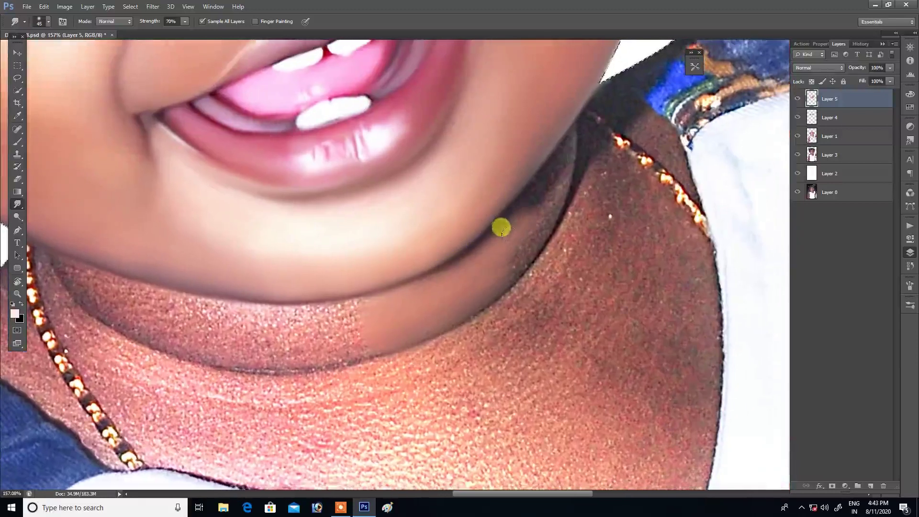
{"action": "key", "text": "bracketright"}
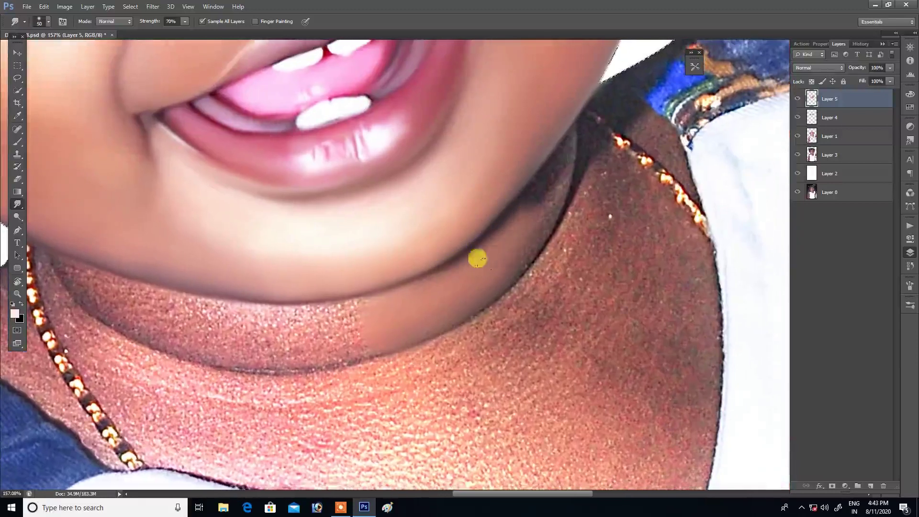
Step: Rotate the view and smudge along the jawline, extending the smooth patch under the jaw
{"action": "left_click_drag", "start_coordinate": [492, 252], "coordinate": [677, 135]}
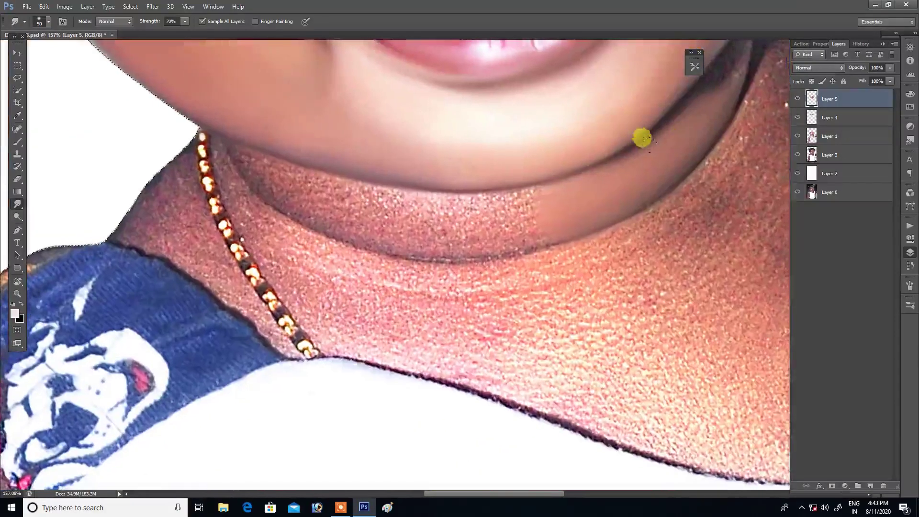
{"action": "key", "text": "r"}
{"action": "mouse_move", "coordinate": [653, 168]}
{"action": "left_mouse_down"}
{"action": "mouse_move", "coordinate": [558, 115]}
{"action": "mouse_move", "coordinate": [607, 160]}
{"action": "left_mouse_up"}
{"action": "mouse_move", "coordinate": [537, 196]}
{"action": "left_mouse_down"}
{"action": "mouse_move", "coordinate": [545, 213]}
{"action": "mouse_move", "coordinate": [568, 202]}
{"action": "left_mouse_up"}
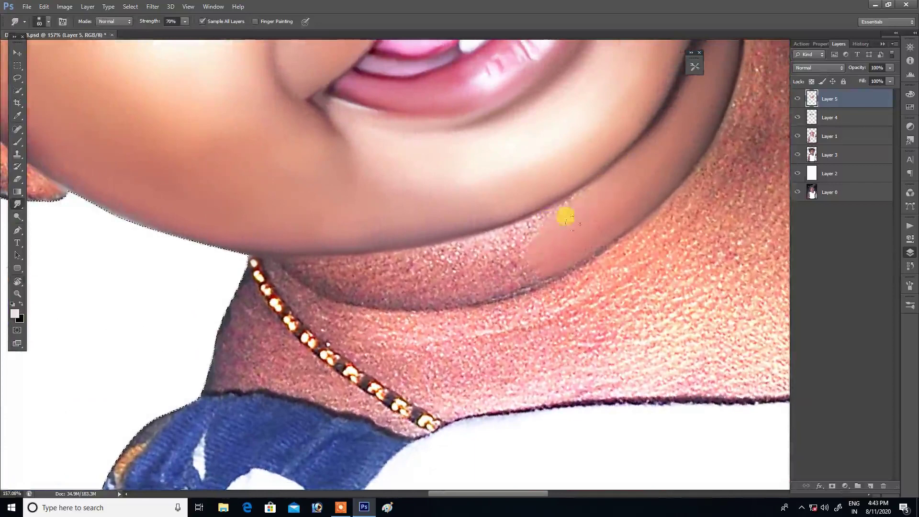
{"action": "mouse_move", "coordinate": [565, 224]}
{"action": "left_mouse_down"}
{"action": "mouse_move", "coordinate": [646, 172]}
{"action": "mouse_move", "coordinate": [549, 187]}
{"action": "mouse_move", "coordinate": [612, 189]}
{"action": "mouse_move", "coordinate": [512, 209]}
{"action": "mouse_move", "coordinate": [554, 185]}
{"action": "mouse_move", "coordinate": [493, 197]}
{"action": "mouse_move", "coordinate": [572, 196]}
{"action": "left_mouse_up"}
{"action": "key", "text": "bracketleft"}
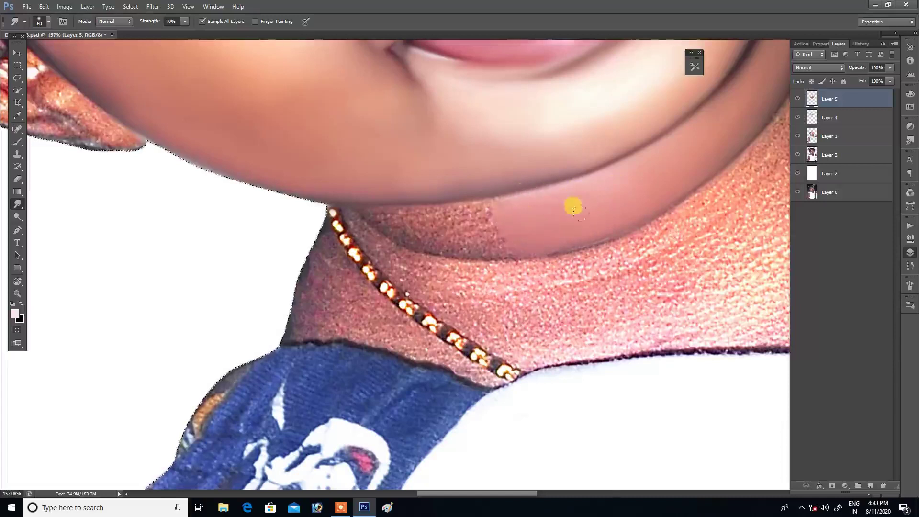
{"action": "mouse_move", "coordinate": [493, 206]}
{"action": "left_mouse_down"}
{"action": "mouse_move", "coordinate": [508, 223]}
{"action": "mouse_move", "coordinate": [463, 228]}
{"action": "mouse_move", "coordinate": [478, 199]}
{"action": "mouse_move", "coordinate": [447, 222]}
{"action": "mouse_move", "coordinate": [454, 209]}
{"action": "mouse_move", "coordinate": [437, 205]}
{"action": "mouse_move", "coordinate": [445, 231]}
{"action": "mouse_move", "coordinate": [421, 230]}
{"action": "mouse_move", "coordinate": [433, 207]}
{"action": "mouse_move", "coordinate": [396, 207]}
{"action": "mouse_move", "coordinate": [399, 235]}
{"action": "mouse_move", "coordinate": [390, 223]}
{"action": "mouse_move", "coordinate": [413, 215]}
{"action": "mouse_move", "coordinate": [386, 221]}
{"action": "mouse_move", "coordinate": [402, 228]}
{"action": "mouse_move", "coordinate": [383, 219]}
{"action": "mouse_move", "coordinate": [373, 233]}
{"action": "mouse_move", "coordinate": [352, 221]}
{"action": "mouse_move", "coordinate": [384, 254]}
{"action": "mouse_move", "coordinate": [410, 269]}
{"action": "mouse_move", "coordinate": [366, 230]}
{"action": "mouse_move", "coordinate": [408, 262]}
{"action": "mouse_move", "coordinate": [414, 278]}
{"action": "mouse_move", "coordinate": [383, 260]}
{"action": "mouse_move", "coordinate": [456, 314]}
{"action": "left_mouse_up"}
{"action": "key", "text": "bracketleft"}
{"action": "key", "text": "bracketleft"}
{"action": "key", "text": "bracketleft"}
{"action": "key", "text": "bracketleft"}
{"action": "key", "text": "bracketright"}
{"action": "key", "text": "bracketleft"}
{"action": "key", "text": "bracketright"}
{"action": "key", "text": "bracketright"}
{"action": "scroll", "coordinate": [455, 313], "scroll_direction": "down", "scroll_amount": 3}
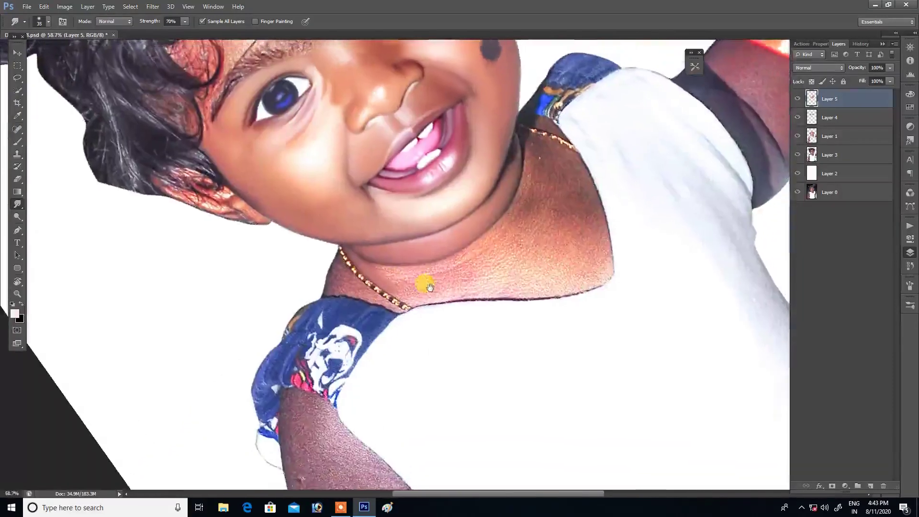
Step: Smudge the skin under the chin smooth with a 40 px brush
{"action": "scroll", "coordinate": [453, 291], "scroll_direction": "up", "scroll_amount": 2}
{"action": "scroll", "coordinate": [453, 287], "scroll_direction": "up", "scroll_amount": 2}
{"action": "key", "text": "bracketright"}
{"action": "mouse_move", "coordinate": [455, 250]}
{"action": "left_mouse_down"}
{"action": "mouse_move", "coordinate": [437, 246]}
{"action": "mouse_move", "coordinate": [608, 160]}
{"action": "mouse_move", "coordinate": [494, 187]}
{"action": "mouse_move", "coordinate": [579, 165]}
{"action": "mouse_move", "coordinate": [517, 194]}
{"action": "mouse_move", "coordinate": [549, 177]}
{"action": "mouse_move", "coordinate": [453, 201]}
{"action": "mouse_move", "coordinate": [463, 207]}
{"action": "mouse_move", "coordinate": [448, 197]}
{"action": "left_mouse_up"}
{"action": "key", "text": "bracketright"}
{"action": "key", "text": "bracketleft"}
{"action": "key", "text": "bracketleft"}
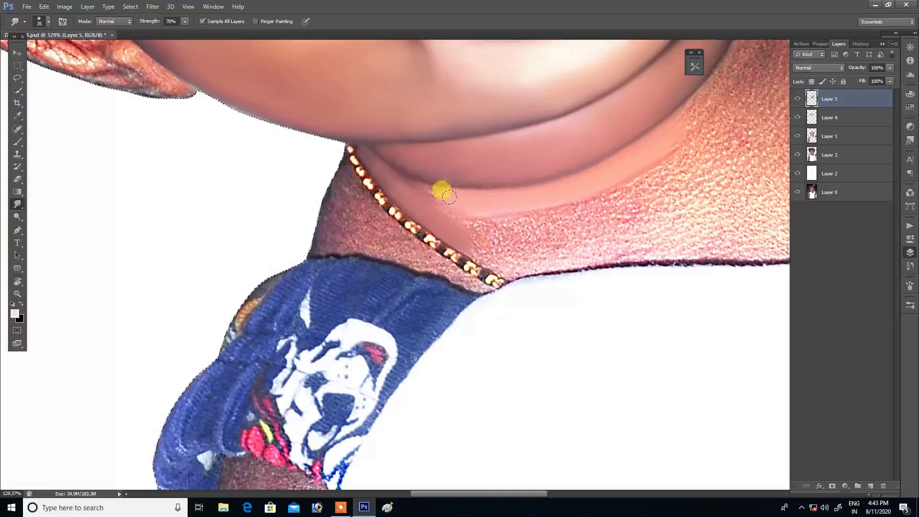
Step: Smooth the textured skin at the neck crease with a 50–60 px brush
{"action": "scroll", "coordinate": [437, 195], "scroll_direction": "down", "scroll_amount": 3}
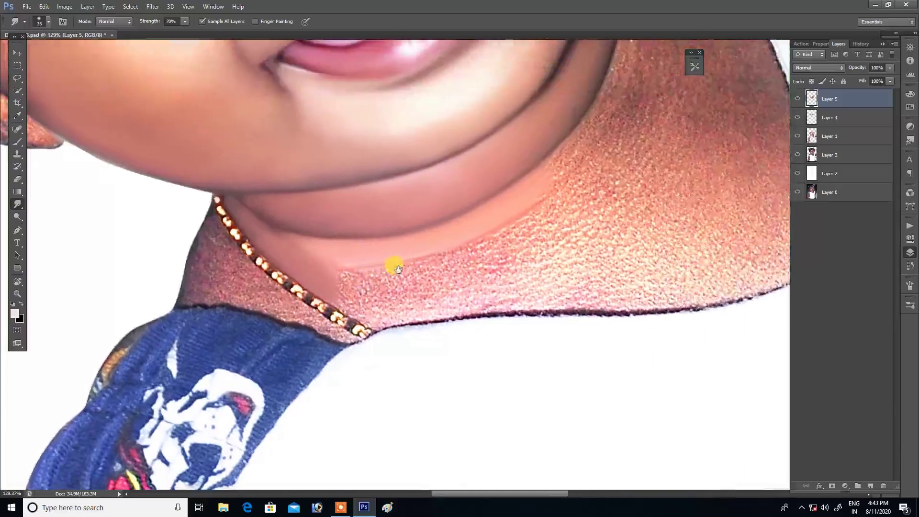
{"action": "scroll", "coordinate": [394, 263], "scroll_direction": "down", "scroll_amount": 3}
{"action": "scroll", "coordinate": [521, 225], "scroll_direction": "up", "scroll_amount": 3}
{"action": "scroll", "coordinate": [534, 232], "scroll_direction": "up", "scroll_amount": 3}
{"action": "key", "text": "bracketright"}
{"action": "key", "text": "bracketright"}
{"action": "mouse_move", "coordinate": [252, 322]}
{"action": "left_mouse_down"}
{"action": "mouse_move", "coordinate": [273, 338]}
{"action": "mouse_move", "coordinate": [307, 334]}
{"action": "mouse_move", "coordinate": [289, 314]}
{"action": "mouse_move", "coordinate": [359, 307]}
{"action": "mouse_move", "coordinate": [370, 294]}
{"action": "mouse_move", "coordinate": [396, 308]}
{"action": "mouse_move", "coordinate": [424, 299]}
{"action": "mouse_move", "coordinate": [419, 267]}
{"action": "mouse_move", "coordinate": [464, 306]}
{"action": "mouse_move", "coordinate": [379, 311]}
{"action": "mouse_move", "coordinate": [398, 277]}
{"action": "left_mouse_up"}
{"action": "key", "text": "bracketright"}
{"action": "key", "text": "bracketright"}
{"action": "key", "text": "bracketright"}
{"action": "key", "text": "bracketleft"}
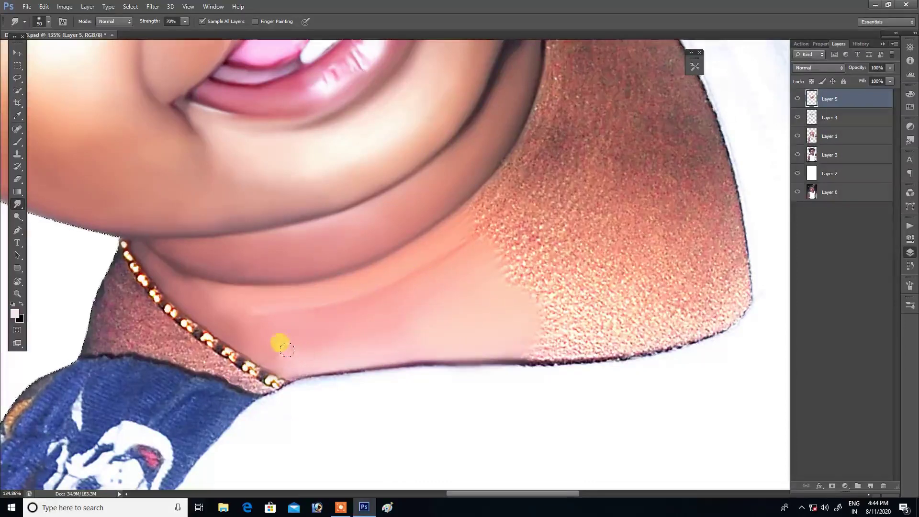
Step: Tilt the view to follow the neck and smooth the jaw edge and lower neck
{"action": "mouse_move", "coordinate": [519, 211]}
{"action": "left_mouse_down"}
{"action": "mouse_move", "coordinate": [480, 232]}
{"action": "mouse_move", "coordinate": [576, 282]}
{"action": "mouse_move", "coordinate": [521, 286]}
{"action": "left_mouse_up"}
{"action": "key", "text": "r"}
{"action": "left_click_drag", "start_coordinate": [427, 343], "coordinate": [397, 340]}
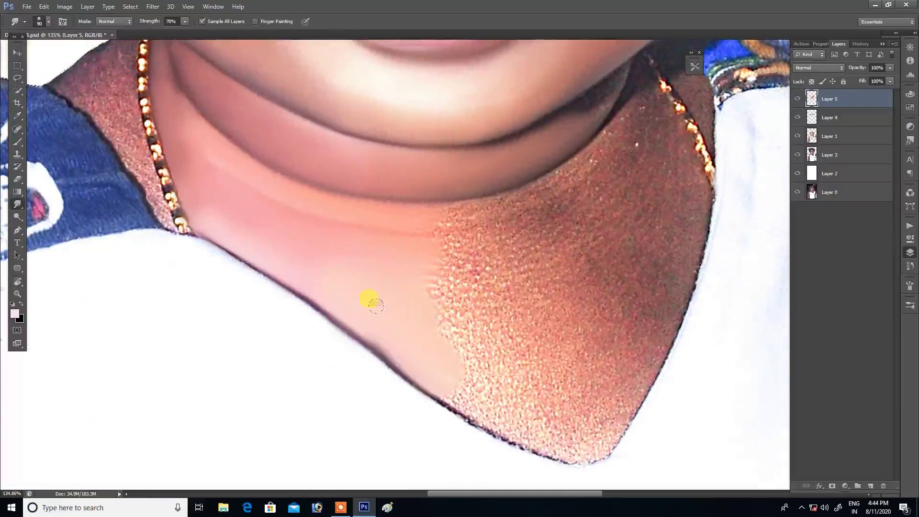
{"action": "key", "text": "bracketright"}
{"action": "key", "text": "bracketright"}
{"action": "mouse_move", "coordinate": [424, 311]}
{"action": "left_mouse_down"}
{"action": "mouse_move", "coordinate": [412, 246]}
{"action": "mouse_move", "coordinate": [427, 279]}
{"action": "left_mouse_up"}
{"action": "mouse_move", "coordinate": [460, 351]}
{"action": "left_mouse_down"}
{"action": "mouse_move", "coordinate": [467, 362]}
{"action": "mouse_move", "coordinate": [456, 273]}
{"action": "mouse_move", "coordinate": [444, 286]}
{"action": "mouse_move", "coordinate": [504, 285]}
{"action": "mouse_move", "coordinate": [460, 303]}
{"action": "left_mouse_up"}
{"action": "mouse_move", "coordinate": [496, 259]}
{"action": "left_mouse_down"}
{"action": "mouse_move", "coordinate": [493, 307]}
{"action": "mouse_move", "coordinate": [513, 304]}
{"action": "mouse_move", "coordinate": [486, 321]}
{"action": "mouse_move", "coordinate": [498, 332]}
{"action": "left_mouse_up"}
Step: Smudge the neck skin smooth with a smaller brush
{"action": "scroll", "coordinate": [525, 278], "scroll_direction": "up", "scroll_amount": 2}
{"action": "scroll", "coordinate": [492, 277], "scroll_direction": "right", "scroll_amount": 2}
{"action": "key", "text": "bracketleft"}
{"action": "key", "text": "bracketleft"}
{"action": "mouse_move", "coordinate": [493, 277]}
{"action": "left_mouse_down"}
{"action": "mouse_move", "coordinate": [495, 316]}
{"action": "mouse_move", "coordinate": [476, 353]}
{"action": "mouse_move", "coordinate": [457, 294]}
{"action": "mouse_move", "coordinate": [466, 280]}
{"action": "left_mouse_up"}
{"action": "key", "text": "bracketright"}
{"action": "key", "text": "bracketright"}
Step: Set smudge strength to 60% and smooth the speckled neck texture with a larger brush
{"action": "scroll", "coordinate": [480, 344], "scroll_direction": "down", "scroll_amount": 5}
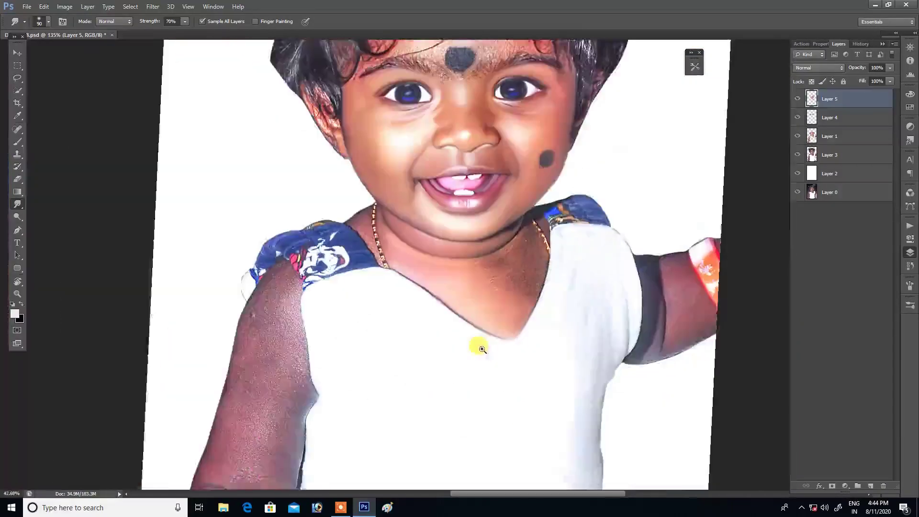
{"action": "scroll", "coordinate": [527, 263], "scroll_direction": "up", "scroll_amount": 4}
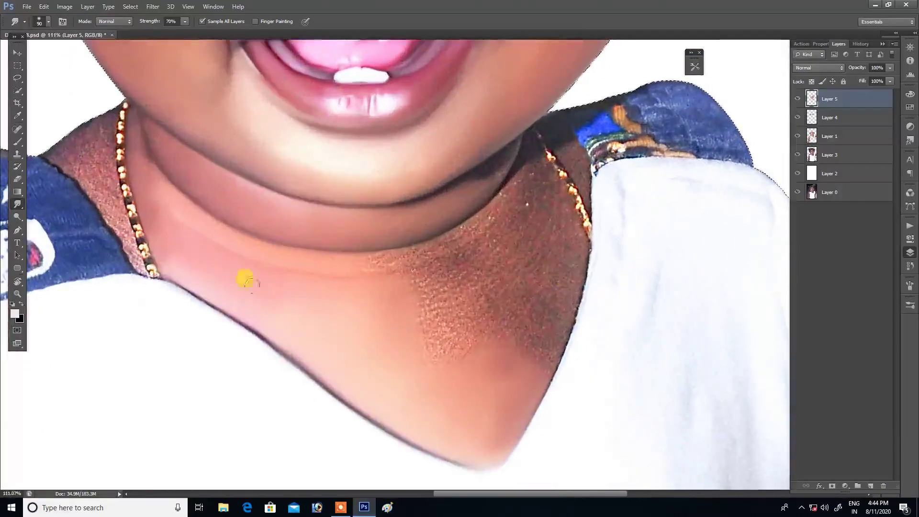
{"action": "scroll", "coordinate": [247, 261], "scroll_direction": "down", "scroll_amount": 4}
{"action": "key", "text": "bracketright"}
{"action": "scroll", "coordinate": [359, 260], "scroll_direction": "up", "scroll_amount": 4}
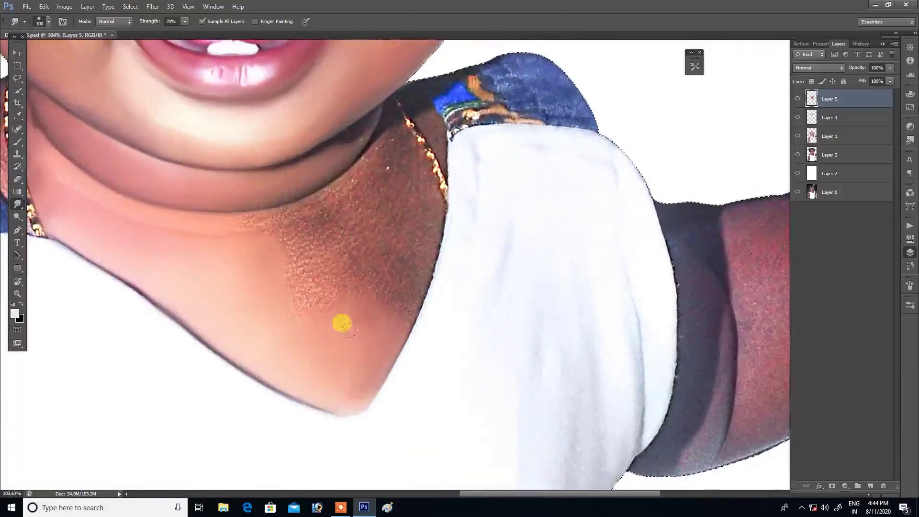
{"action": "key", "text": "bracketright"}
{"action": "key", "text": "6"}
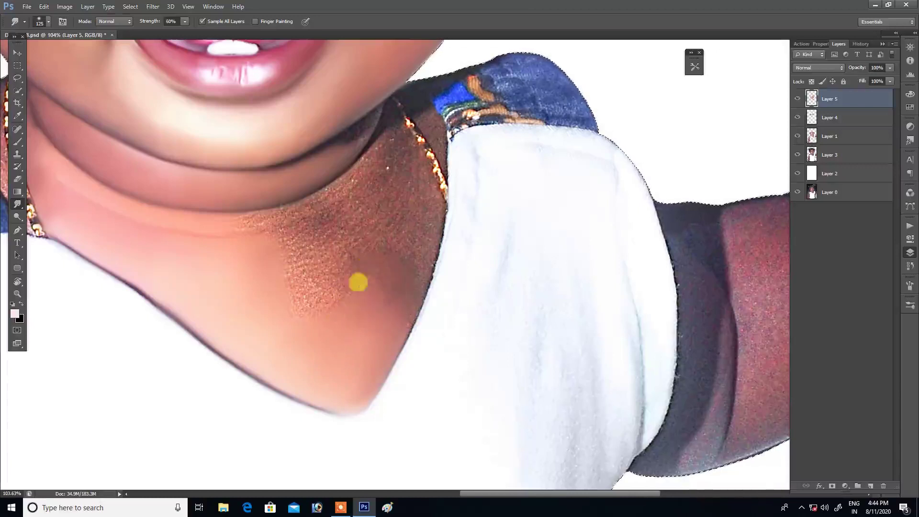
{"action": "scroll", "coordinate": [343, 311], "scroll_direction": "up", "scroll_amount": 2}
{"action": "scroll", "coordinate": [342, 312], "scroll_direction": "left", "scroll_amount": 1}
{"action": "mouse_move", "coordinate": [344, 264]}
{"action": "left_mouse_down"}
{"action": "mouse_move", "coordinate": [352, 242]}
{"action": "mouse_move", "coordinate": [306, 281]}
{"action": "mouse_move", "coordinate": [297, 260]}
{"action": "mouse_move", "coordinate": [291, 269]}
{"action": "mouse_move", "coordinate": [332, 303]}
{"action": "mouse_move", "coordinate": [263, 306]}
{"action": "left_mouse_up"}
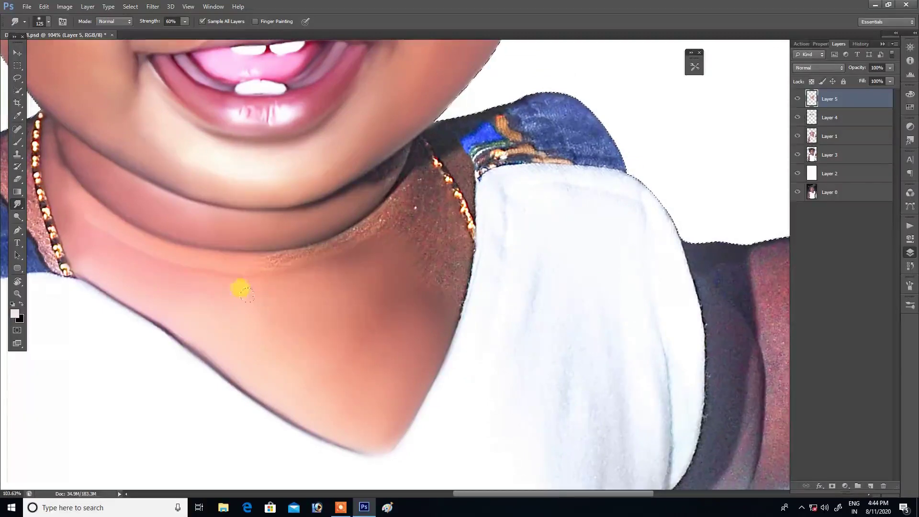
Step: Blend the skin along the chin crease smooth
{"action": "scroll", "coordinate": [256, 319], "scroll_direction": "down", "scroll_amount": 5}
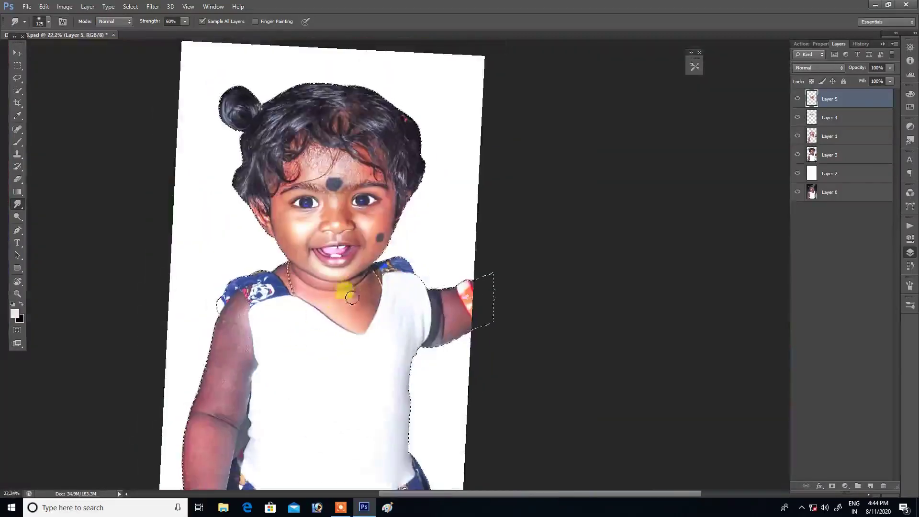
{"action": "scroll", "coordinate": [343, 293], "scroll_direction": "up", "scroll_amount": 5}
{"action": "left_click_drag", "start_coordinate": [371, 234], "coordinate": [481, 308]}
{"action": "key", "text": "bracketleft"}
{"action": "key", "text": "bracketleft"}
{"action": "key", "text": "bracketleft"}
{"action": "key", "text": "bracketleft"}
{"action": "key", "text": "bracketleft"}
{"action": "key", "text": "bracketleft"}
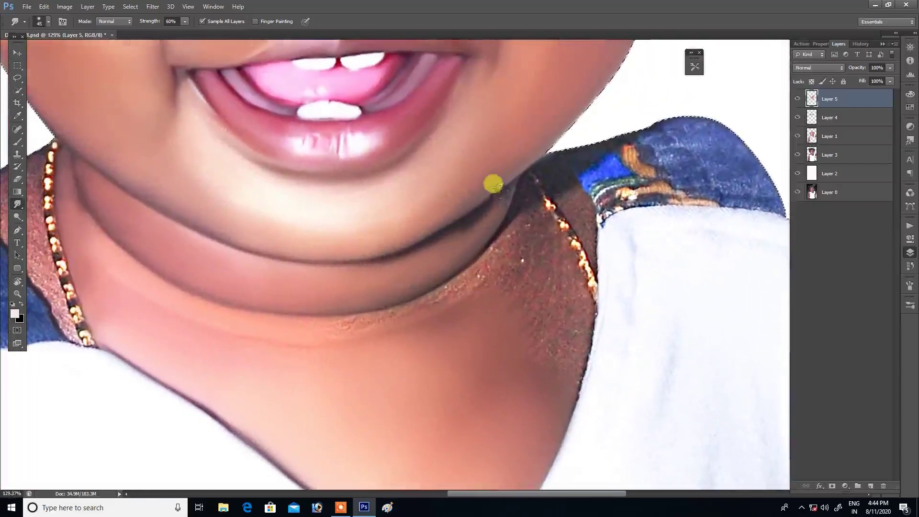
{"action": "left_click_drag", "start_coordinate": [484, 201], "coordinate": [422, 248]}
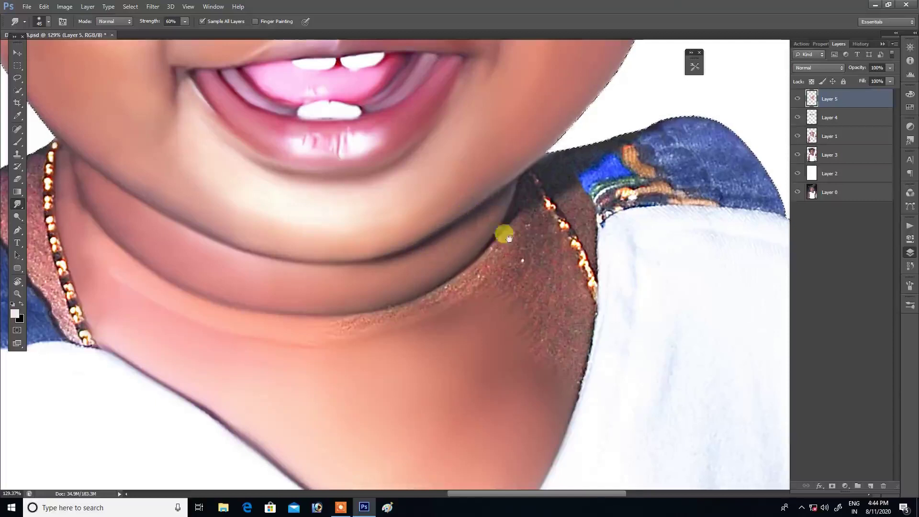
{"action": "left_click_drag", "start_coordinate": [502, 232], "coordinate": [455, 293]}
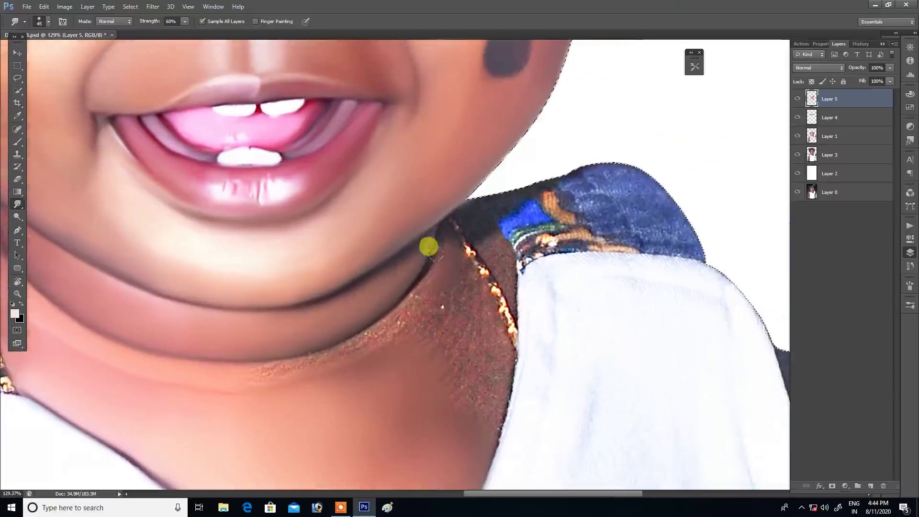
{"action": "left_click_drag", "start_coordinate": [421, 263], "coordinate": [483, 245]}
{"action": "key", "text": "bracketright"}
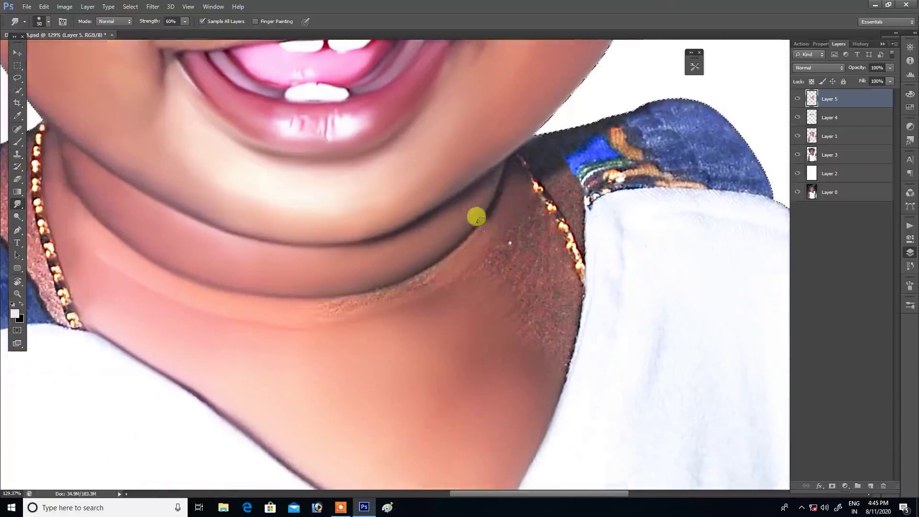
{"action": "left_click_drag", "start_coordinate": [425, 271], "coordinate": [537, 176]}
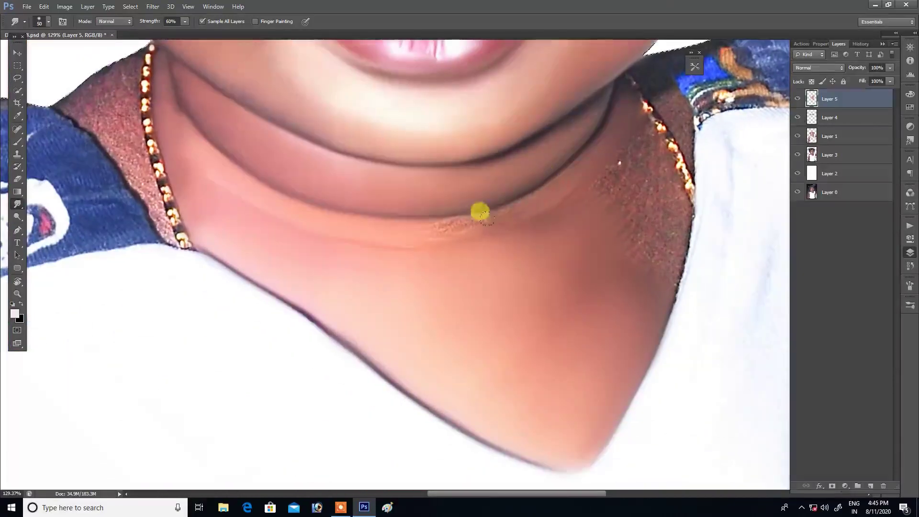
{"action": "mouse_move", "coordinate": [463, 218]}
{"action": "left_mouse_down"}
{"action": "mouse_move", "coordinate": [414, 220]}
{"action": "mouse_move", "coordinate": [497, 197]}
{"action": "mouse_move", "coordinate": [406, 220]}
{"action": "mouse_move", "coordinate": [440, 222]}
{"action": "mouse_move", "coordinate": [482, 207]}
{"action": "mouse_move", "coordinate": [450, 228]}
{"action": "mouse_move", "coordinate": [390, 233]}
{"action": "left_mouse_up"}
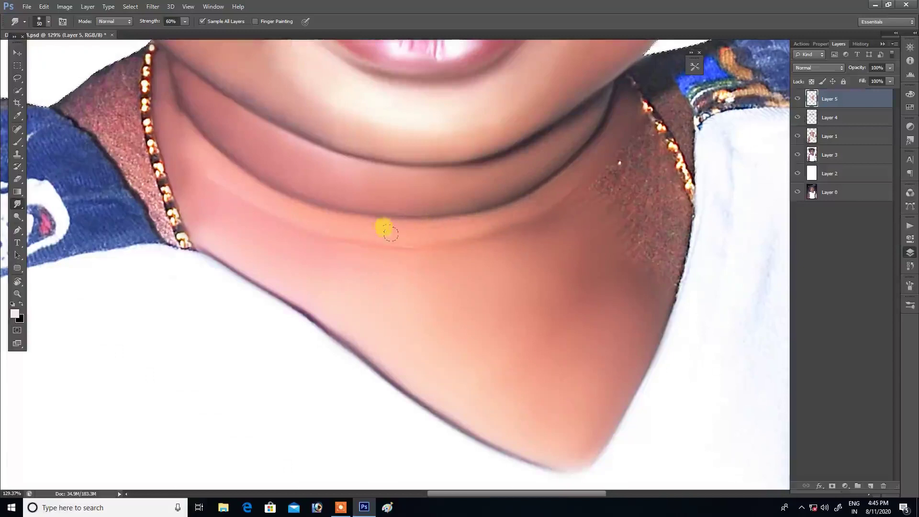
Step: Soften the collar edge beside the neck and the edge along the necklace
{"action": "mouse_move", "coordinate": [497, 221]}
{"action": "left_mouse_down"}
{"action": "mouse_move", "coordinate": [459, 236]}
{"action": "mouse_move", "coordinate": [473, 262]}
{"action": "mouse_move", "coordinate": [480, 320]}
{"action": "mouse_move", "coordinate": [464, 369]}
{"action": "mouse_move", "coordinate": [470, 378]}
{"action": "left_mouse_up"}
{"action": "key", "text": "bracketright"}
{"action": "key", "text": "bracketright"}
{"action": "key", "text": "bracketright"}
{"action": "key", "text": "bracketright"}
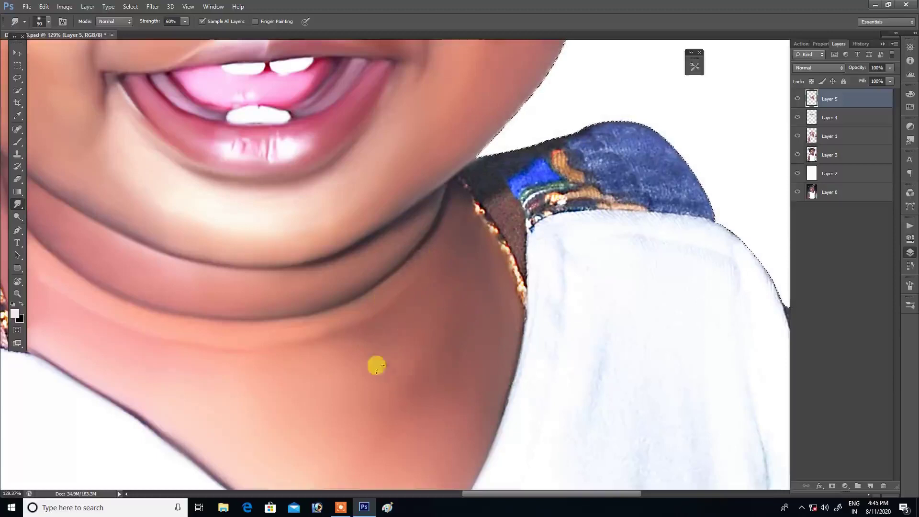
{"action": "key", "text": "bracketleft"}
{"action": "key", "text": "bracketleft"}
{"action": "key", "text": "bracketleft"}
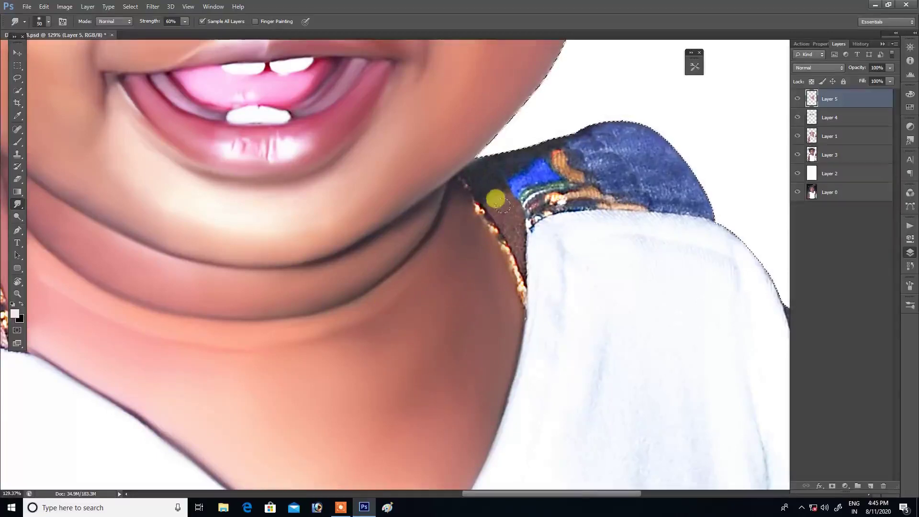
{"action": "key", "text": "bracketleft"}
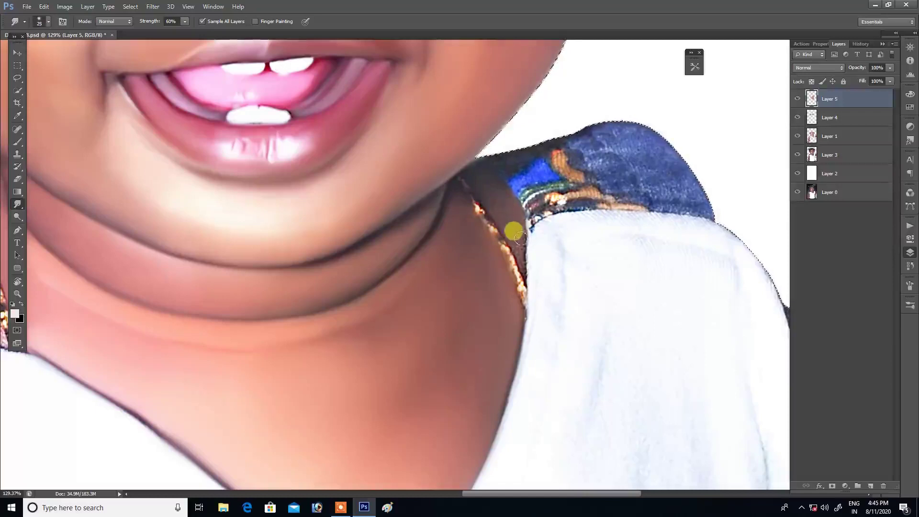
{"action": "left_click_drag", "start_coordinate": [530, 243], "coordinate": [531, 256]}
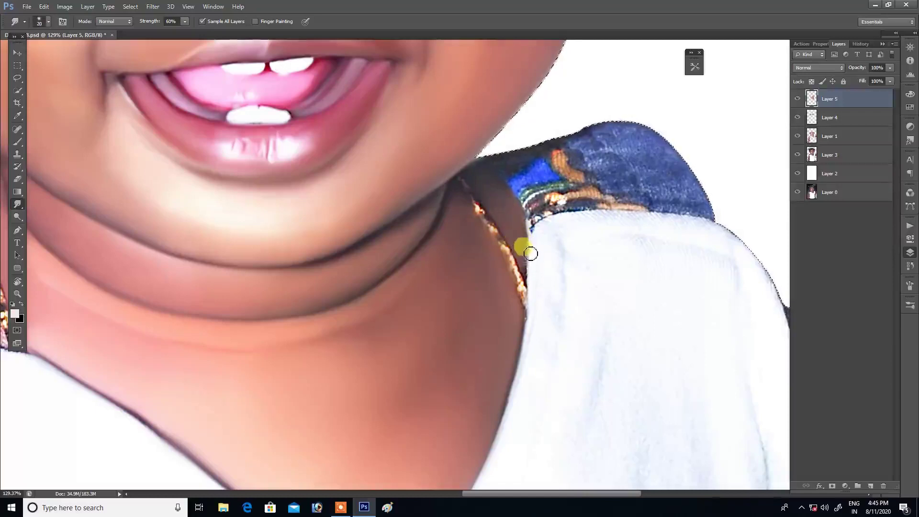
{"action": "left_click_drag", "start_coordinate": [535, 251], "coordinate": [533, 265]}
{"action": "mouse_move", "coordinate": [495, 238]}
{"action": "left_mouse_down"}
{"action": "mouse_move", "coordinate": [445, 182]}
{"action": "mouse_move", "coordinate": [457, 195]}
{"action": "mouse_move", "coordinate": [432, 191]}
{"action": "mouse_move", "coordinate": [422, 218]}
{"action": "mouse_move", "coordinate": [376, 235]}
{"action": "mouse_move", "coordinate": [572, 143]}
{"action": "mouse_move", "coordinate": [510, 176]}
{"action": "left_mouse_up"}
Step: Smooth the skin along the chin line
{"action": "key", "text": "bracketleft"}
{"action": "key", "text": "bracketright"}
{"action": "key", "text": "bracketright"}
{"action": "mouse_move", "coordinate": [556, 152]}
{"action": "left_mouse_down"}
{"action": "mouse_move", "coordinate": [511, 177]}
{"action": "mouse_move", "coordinate": [543, 175]}
{"action": "left_mouse_up"}
{"action": "scroll", "coordinate": [433, 240], "scroll_direction": "down", "scroll_amount": 3}
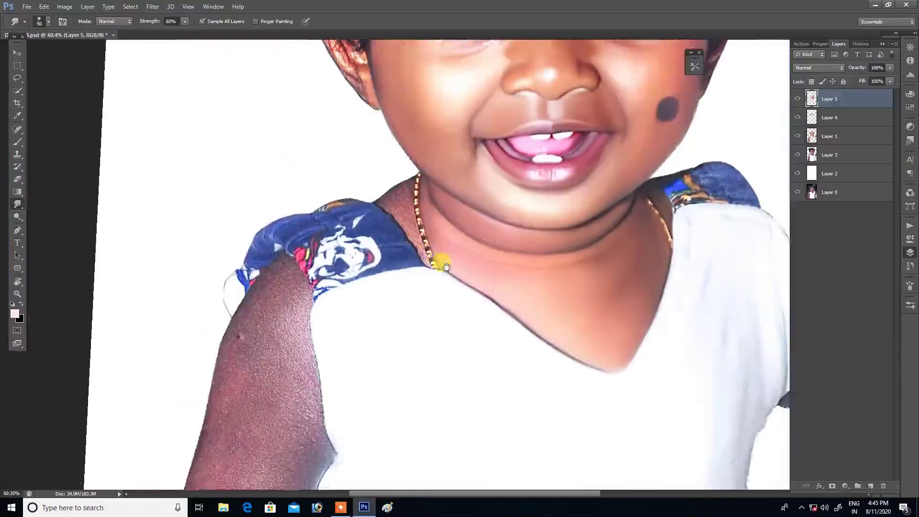
Step: Smooth the neck edge and nearby skin near the shoulder
{"action": "scroll", "coordinate": [431, 227], "scroll_direction": "up", "scroll_amount": 3}
{"action": "key", "text": "bracketleft"}
{"action": "mouse_move", "coordinate": [437, 176]}
{"action": "left_mouse_down"}
{"action": "mouse_move", "coordinate": [417, 168]}
{"action": "mouse_move", "coordinate": [439, 137]}
{"action": "mouse_move", "coordinate": [407, 160]}
{"action": "mouse_move", "coordinate": [376, 150]}
{"action": "mouse_move", "coordinate": [381, 197]}
{"action": "mouse_move", "coordinate": [389, 172]}
{"action": "mouse_move", "coordinate": [341, 188]}
{"action": "mouse_move", "coordinate": [372, 201]}
{"action": "mouse_move", "coordinate": [417, 194]}
{"action": "mouse_move", "coordinate": [417, 239]}
{"action": "left_mouse_up"}
{"action": "key", "text": "bracketright"}
{"action": "mouse_move", "coordinate": [381, 207]}
{"action": "left_mouse_down"}
{"action": "mouse_move", "coordinate": [390, 225]}
{"action": "mouse_move", "coordinate": [369, 212]}
{"action": "mouse_move", "coordinate": [436, 248]}
{"action": "mouse_move", "coordinate": [448, 306]}
{"action": "mouse_move", "coordinate": [411, 257]}
{"action": "mouse_move", "coordinate": [445, 289]}
{"action": "mouse_move", "coordinate": [466, 329]}
{"action": "left_mouse_up"}
{"action": "mouse_move", "coordinate": [436, 277]}
{"action": "left_mouse_down"}
{"action": "mouse_move", "coordinate": [470, 322]}
{"action": "mouse_move", "coordinate": [459, 334]}
{"action": "mouse_move", "coordinate": [479, 353]}
{"action": "mouse_move", "coordinate": [429, 266]}
{"action": "mouse_move", "coordinate": [397, 233]}
{"action": "left_mouse_up"}
{"action": "key", "text": "bracketleft"}
{"action": "key", "text": "bracketright"}
{"action": "key", "text": "bracketright"}
{"action": "key", "text": "bracketright"}
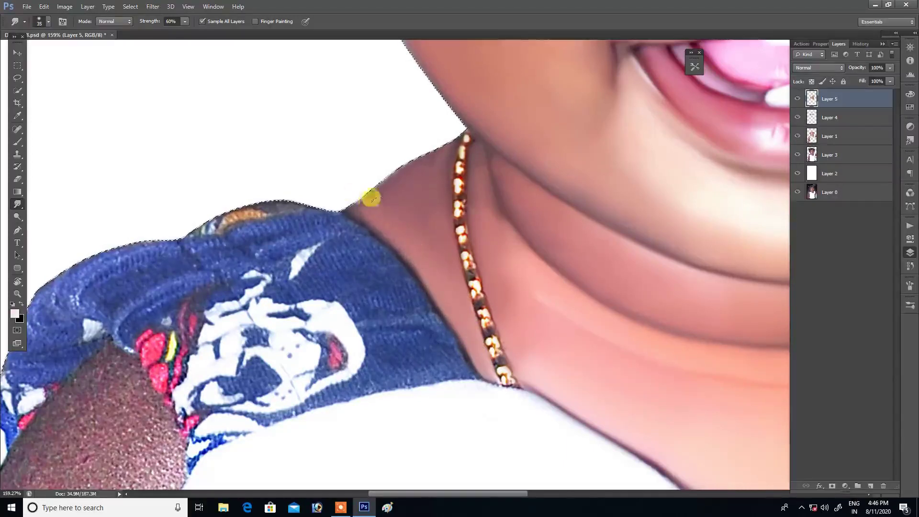
Step: Zoom out to the face and shoulder and smudge along the left arm's edge
{"action": "scroll", "coordinate": [372, 198], "scroll_direction": "down", "scroll_amount": 5}
{"action": "left_click_drag", "start_coordinate": [421, 199], "coordinate": [444, 243]}
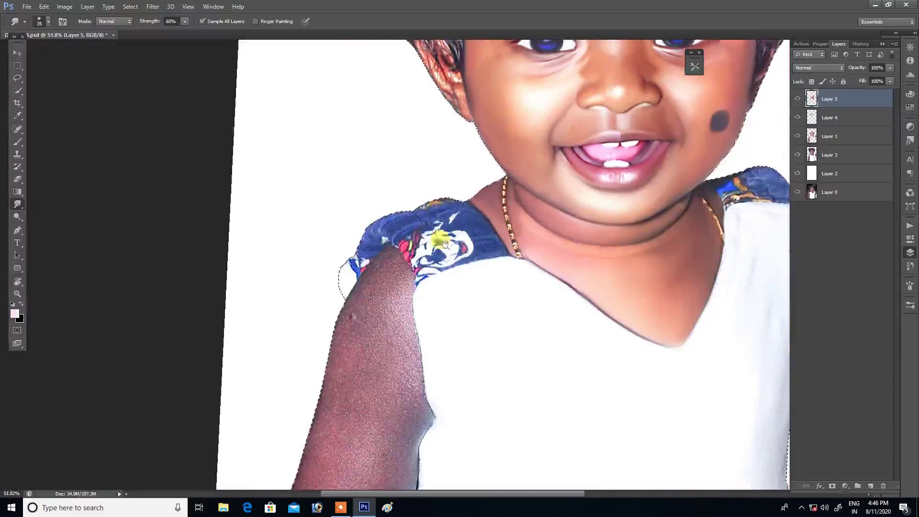
{"action": "scroll", "coordinate": [491, 220], "scroll_direction": "down", "scroll_amount": 4}
{"action": "scroll", "coordinate": [434, 272], "scroll_direction": "up", "scroll_amount": 4}
{"action": "mouse_move", "coordinate": [400, 326]}
{"action": "left_mouse_down"}
{"action": "mouse_move", "coordinate": [378, 357]}
{"action": "mouse_move", "coordinate": [386, 302]}
{"action": "mouse_move", "coordinate": [363, 346]}
{"action": "mouse_move", "coordinate": [401, 339]}
{"action": "mouse_move", "coordinate": [405, 308]}
{"action": "mouse_move", "coordinate": [392, 304]}
{"action": "left_mouse_up"}
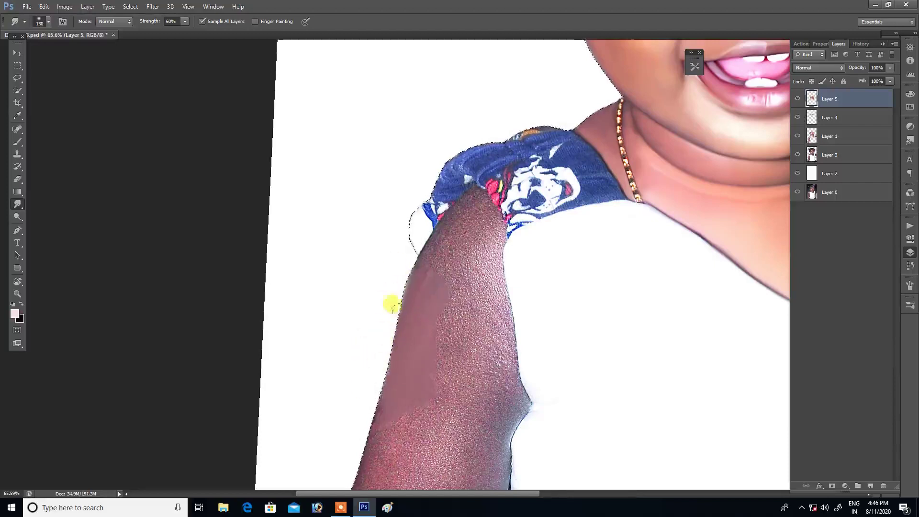
Step: Smooth the grainy upper-arm skin from below the sleeve to mid-arm
{"action": "key", "text": "bracketleft"}
{"action": "key", "text": "bracketleft"}
{"action": "key", "text": "bracketleft"}
{"action": "mouse_move", "coordinate": [431, 246]}
{"action": "left_mouse_down"}
{"action": "mouse_move", "coordinate": [425, 229]}
{"action": "mouse_move", "coordinate": [462, 207]}
{"action": "mouse_move", "coordinate": [472, 219]}
{"action": "mouse_move", "coordinate": [453, 210]}
{"action": "mouse_move", "coordinate": [451, 235]}
{"action": "left_mouse_up"}
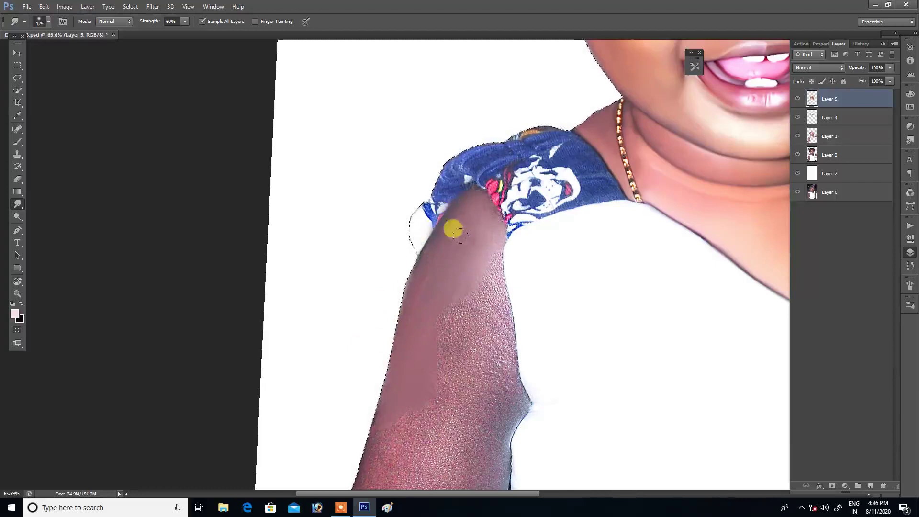
{"action": "key", "text": "bracketright"}
{"action": "key", "text": "bracketright"}
{"action": "left_click_drag", "start_coordinate": [455, 271], "coordinate": [455, 272]}
{"action": "key", "text": "bracketright"}
{"action": "key", "text": "bracketright"}
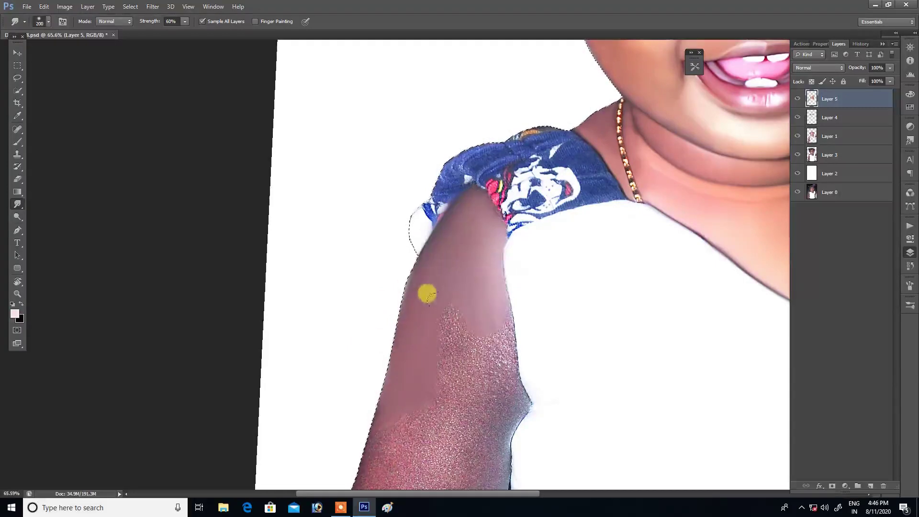
{"action": "left_click_drag", "start_coordinate": [438, 302], "coordinate": [424, 224]}
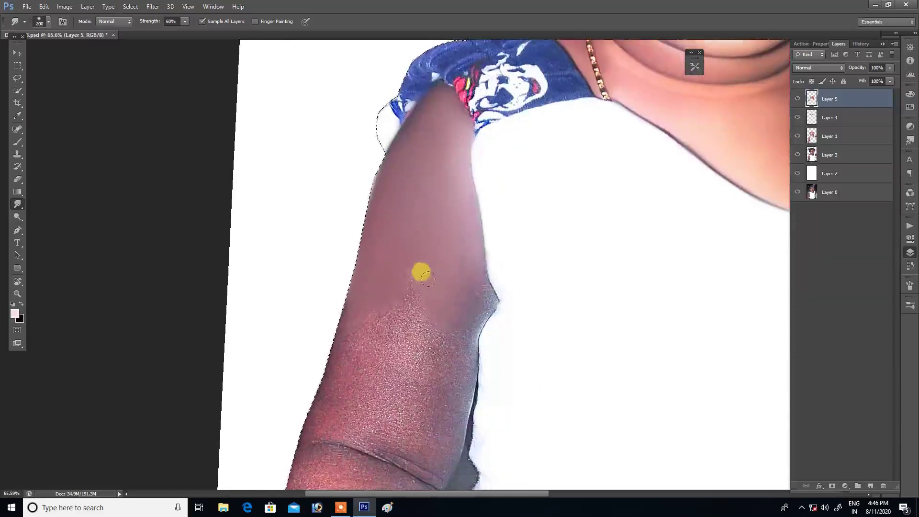
{"action": "left_click_drag", "start_coordinate": [431, 285], "coordinate": [402, 273]}
{"action": "key", "text": "bracketright"}
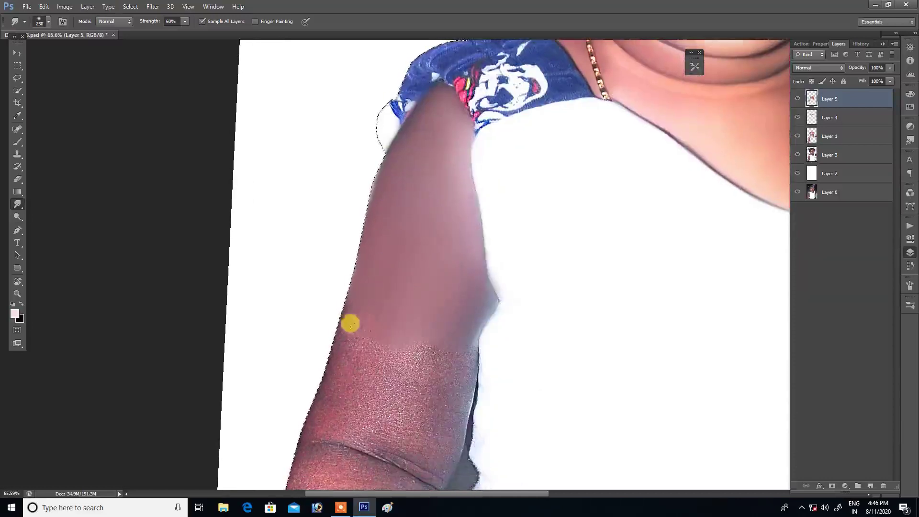
{"action": "mouse_move", "coordinate": [350, 324]}
{"action": "left_mouse_down"}
{"action": "mouse_move", "coordinate": [333, 361]}
{"action": "mouse_move", "coordinate": [349, 283]}
{"action": "mouse_move", "coordinate": [379, 334]}
{"action": "mouse_move", "coordinate": [441, 199]}
{"action": "left_mouse_up"}
Step: Smooth the skin above the elbow crease and the bump on the arm's left edge, then deselect
{"action": "key", "text": "bracketleft"}
{"action": "key", "text": "bracketleft"}
{"action": "key", "text": "bracketleft"}
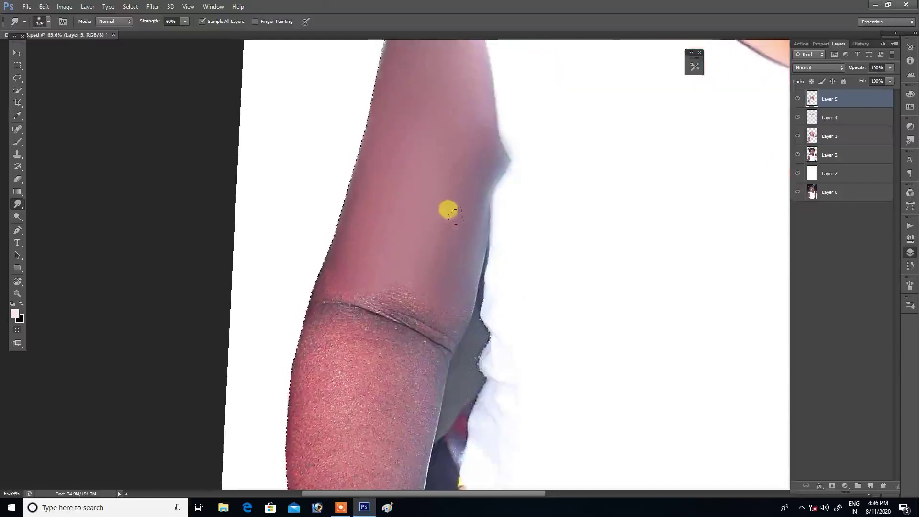
{"action": "left_click_drag", "start_coordinate": [429, 283], "coordinate": [343, 276]}
{"action": "key", "text": "bracketleft"}
{"action": "key", "text": "bracketleft"}
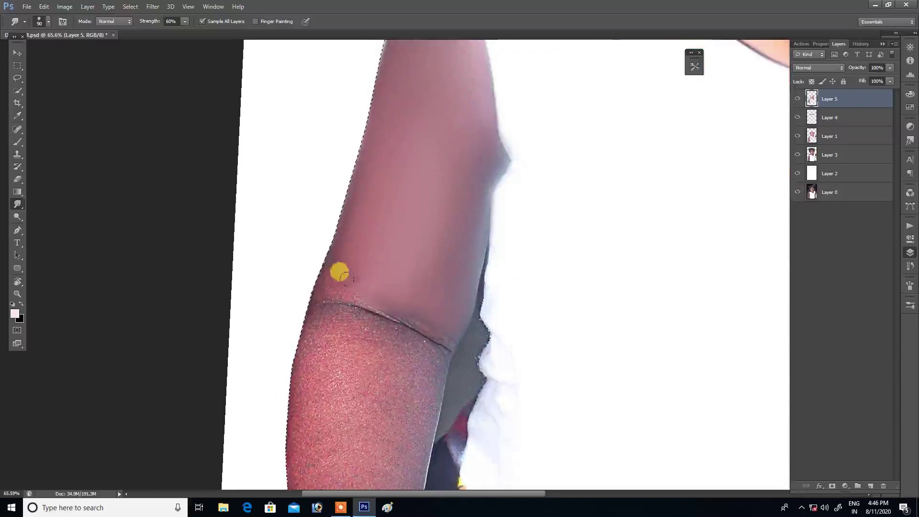
{"action": "mouse_move", "coordinate": [345, 196]}
{"action": "left_mouse_down"}
{"action": "mouse_move", "coordinate": [365, 201]}
{"action": "mouse_move", "coordinate": [345, 197]}
{"action": "mouse_move", "coordinate": [316, 240]}
{"action": "mouse_move", "coordinate": [300, 312]}
{"action": "left_mouse_up"}
{"action": "key", "text": "ctrl+d"}
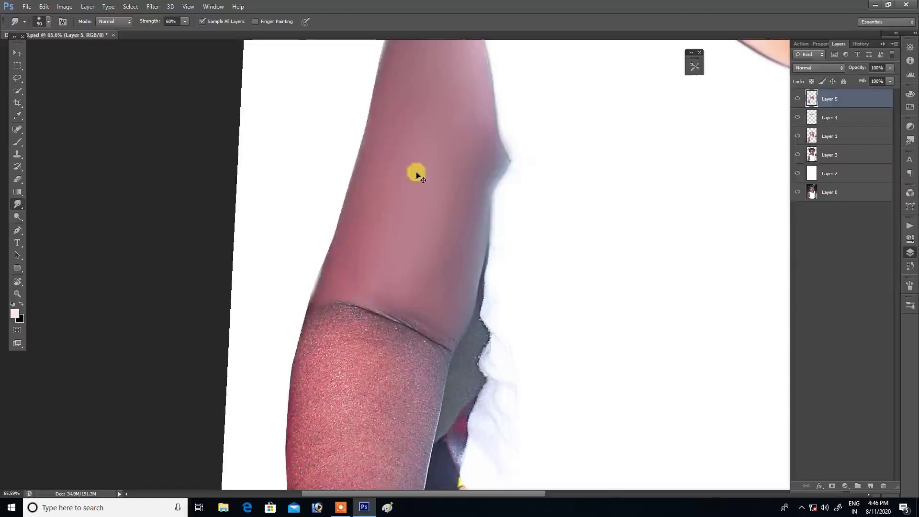
{"action": "scroll", "coordinate": [466, 161], "scroll_direction": "down", "scroll_amount": 3}
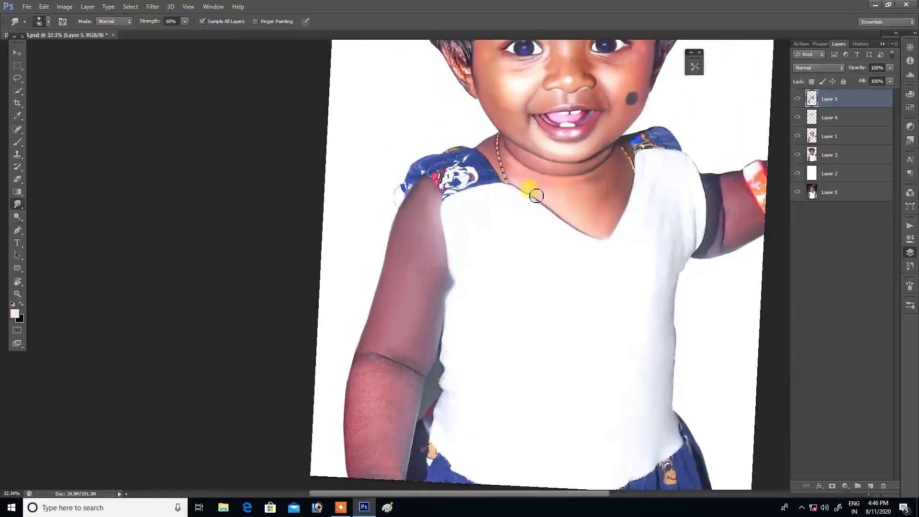
{"action": "scroll", "coordinate": [459, 279], "scroll_direction": "up", "scroll_amount": 6}
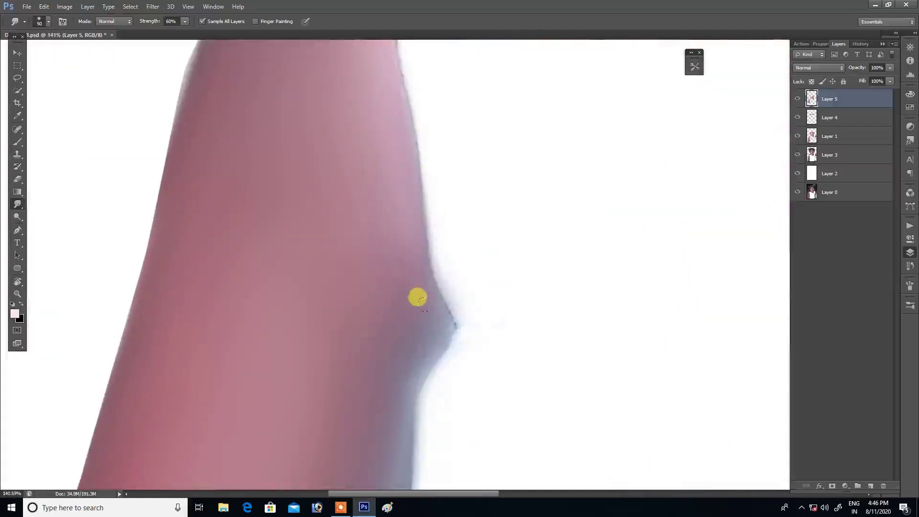
Step: Smooth the arm's outer edge and blend its top into the blue printed top
{"action": "left_click_drag", "start_coordinate": [431, 316], "coordinate": [414, 356]}
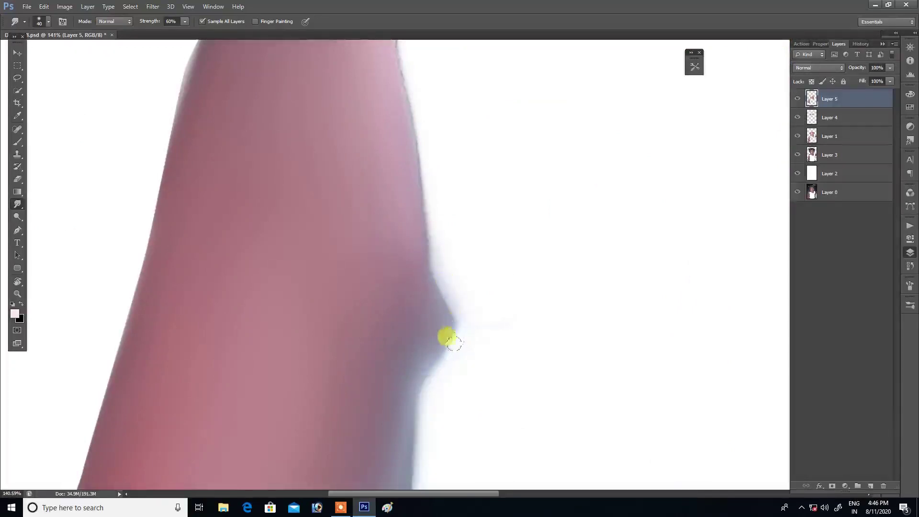
{"action": "left_click_drag", "start_coordinate": [437, 371], "coordinate": [411, 327]}
{"action": "left_click_drag", "start_coordinate": [457, 235], "coordinate": [464, 352]}
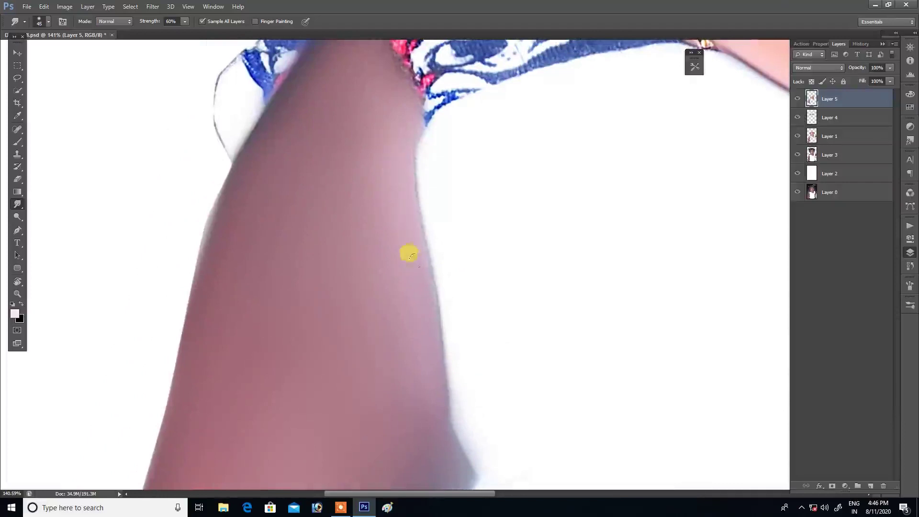
{"action": "left_click_drag", "start_coordinate": [417, 171], "coordinate": [421, 232]}
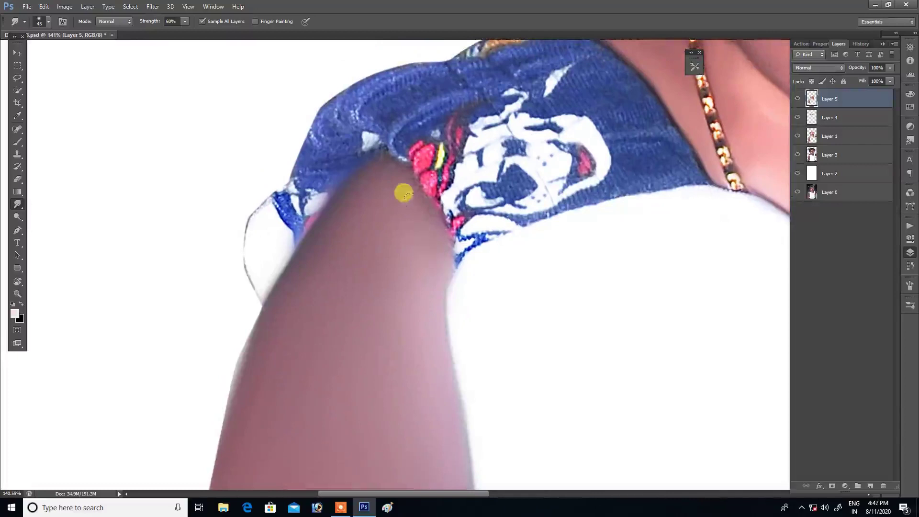
{"action": "left_click_drag", "start_coordinate": [393, 171], "coordinate": [364, 168]}
{"action": "scroll", "coordinate": [351, 179], "scroll_direction": "down", "scroll_amount": 5}
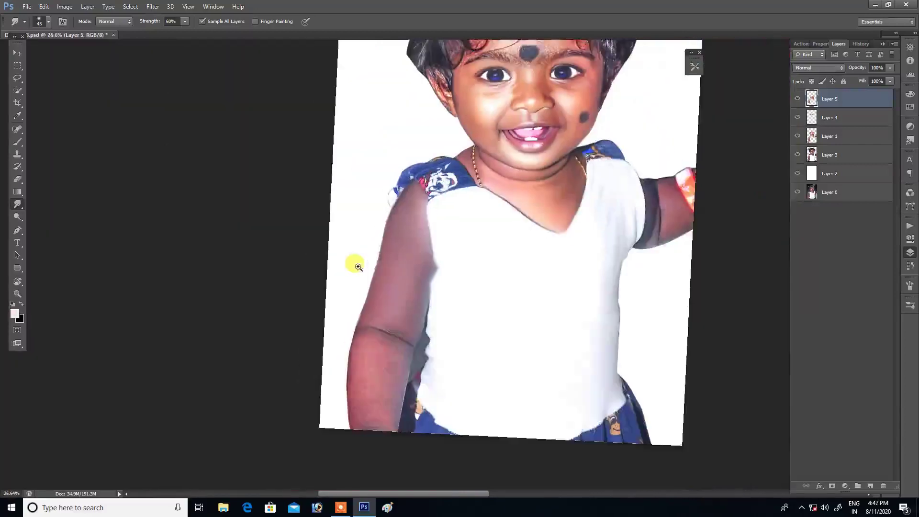
Step: Smooth the raised arm's skin and soften the dark sleeve band's edge
{"action": "left_click_drag", "start_coordinate": [663, 199], "coordinate": [688, 195]}
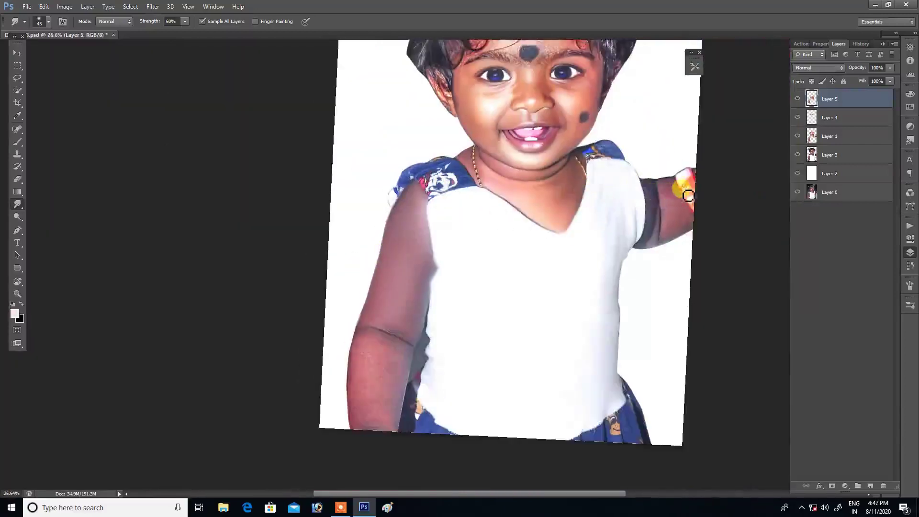
{"action": "scroll", "coordinate": [665, 221], "scroll_direction": "up", "scroll_amount": 3}
{"action": "scroll", "coordinate": [610, 211], "scroll_direction": "up", "scroll_amount": 2}
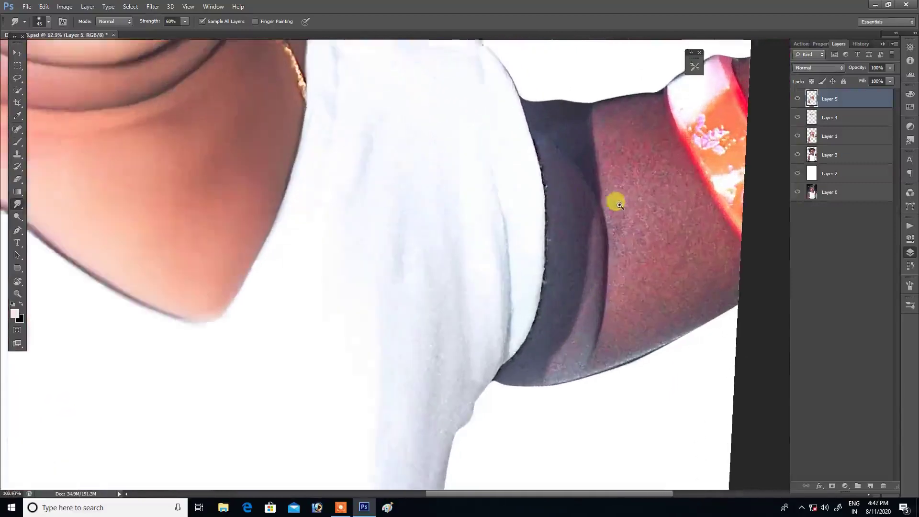
{"action": "left_click_drag", "start_coordinate": [554, 172], "coordinate": [555, 178]}
{"action": "left_click_drag", "start_coordinate": [555, 263], "coordinate": [553, 265]}
{"action": "scroll", "coordinate": [568, 196], "scroll_direction": "down", "scroll_amount": 2}
{"action": "scroll", "coordinate": [569, 186], "scroll_direction": "down", "scroll_amount": 1}
{"action": "key", "text": "bracketright"}
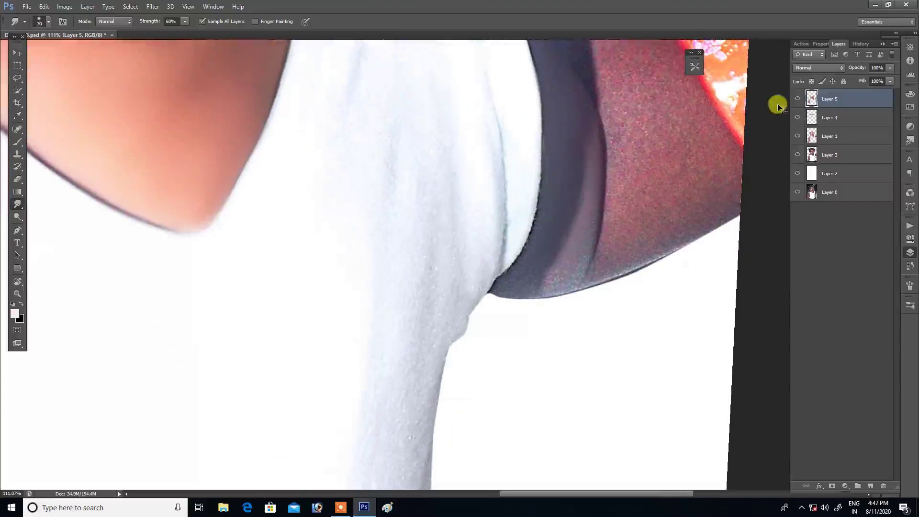
Step: Load Layer 3's selection and smooth the collar, sleeve edge and shading at the collar top
{"action": "left_click", "coordinate": [812, 157], "text": "ctrl"}
{"action": "mouse_move", "coordinate": [528, 261]}
{"action": "left_mouse_down"}
{"action": "mouse_move", "coordinate": [500, 279]}
{"action": "mouse_move", "coordinate": [549, 182]}
{"action": "left_mouse_up"}
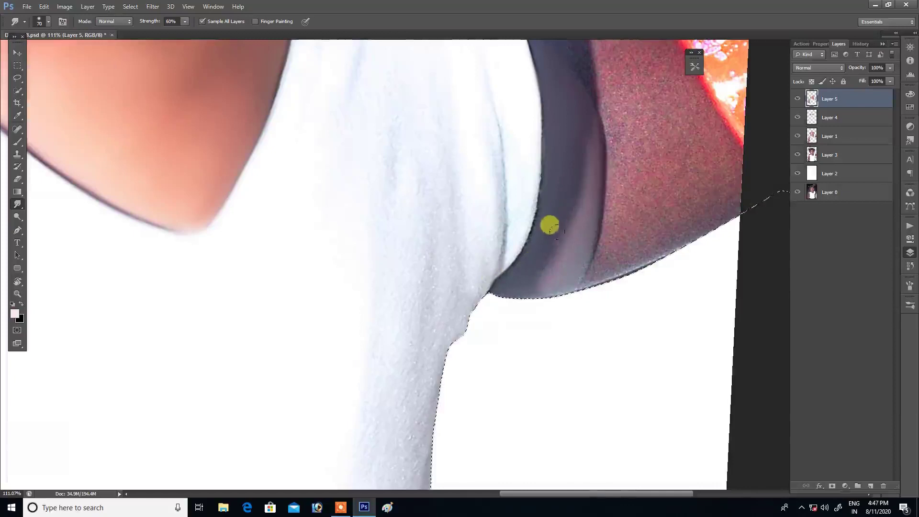
{"action": "key", "text": "bracketleft"}
{"action": "key", "text": "bracketleft"}
{"action": "mouse_move", "coordinate": [550, 182]}
{"action": "left_mouse_down"}
{"action": "mouse_move", "coordinate": [547, 171]}
{"action": "mouse_move", "coordinate": [523, 232]}
{"action": "left_mouse_up"}
{"action": "key", "text": "bracketright"}
{"action": "key", "text": "bracketright"}
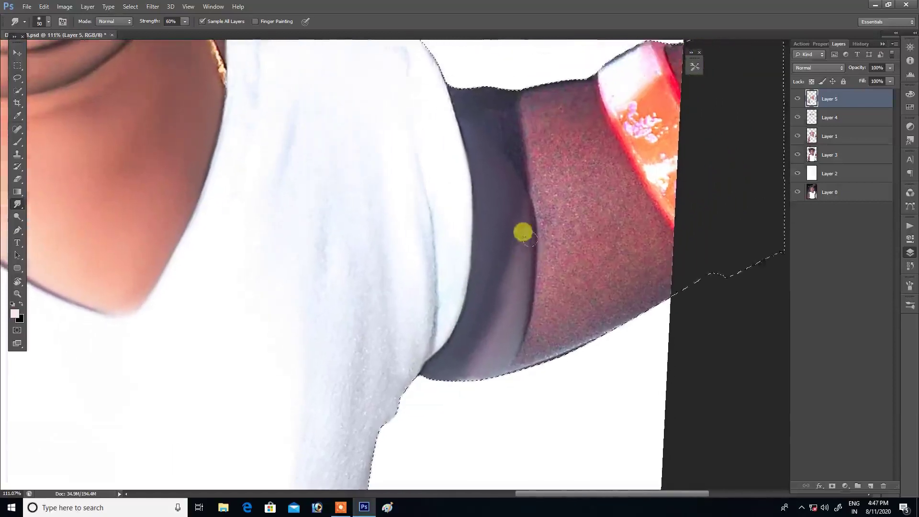
{"action": "mouse_move", "coordinate": [485, 106]}
{"action": "left_mouse_down"}
{"action": "mouse_move", "coordinate": [482, 91]}
{"action": "mouse_move", "coordinate": [527, 96]}
{"action": "mouse_move", "coordinate": [576, 121]}
{"action": "mouse_move", "coordinate": [529, 140]}
{"action": "mouse_move", "coordinate": [571, 158]}
{"action": "mouse_move", "coordinate": [554, 102]}
{"action": "mouse_move", "coordinate": [529, 191]}
{"action": "mouse_move", "coordinate": [569, 144]}
{"action": "mouse_move", "coordinate": [596, 133]}
{"action": "left_mouse_up"}
{"action": "key", "text": "bracketright"}
{"action": "key", "text": "bracketright"}
{"action": "key", "text": "bracketright"}
Step: Smooth the grainy speckled shading across the raised arm with a 100 px brush
{"action": "key", "text": "ctrl+d"}
{"action": "mouse_move", "coordinate": [604, 180]}
{"action": "left_mouse_down"}
{"action": "mouse_move", "coordinate": [554, 211]}
{"action": "mouse_move", "coordinate": [541, 185]}
{"action": "mouse_move", "coordinate": [513, 213]}
{"action": "mouse_move", "coordinate": [513, 140]}
{"action": "mouse_move", "coordinate": [493, 234]}
{"action": "mouse_move", "coordinate": [521, 234]}
{"action": "mouse_move", "coordinate": [517, 262]}
{"action": "mouse_move", "coordinate": [614, 163]}
{"action": "left_mouse_up"}
{"action": "key", "text": "bracketleft"}
{"action": "key", "text": "bracketleft"}
{"action": "key", "text": "bracketleft"}
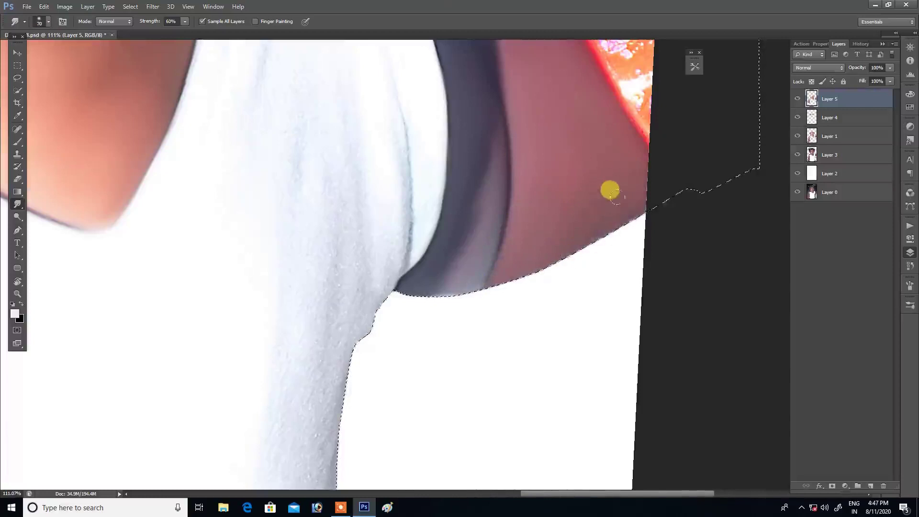
{"action": "scroll", "coordinate": [598, 210], "scroll_direction": "down", "scroll_amount": 2}
{"action": "scroll", "coordinate": [564, 246], "scroll_direction": "down", "scroll_amount": 5}
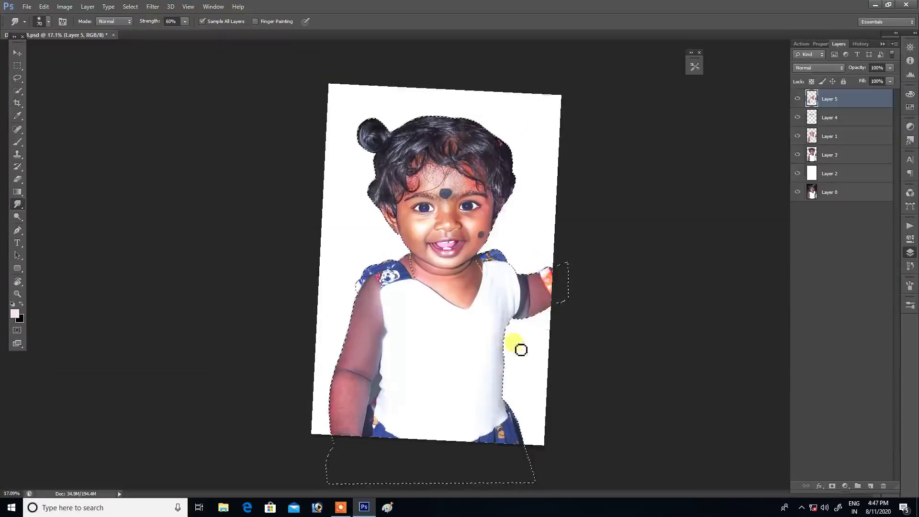
Step: Deselect with Ctrl+D so the whole photo is editable again
{"action": "key", "text": "ctrl+d"}
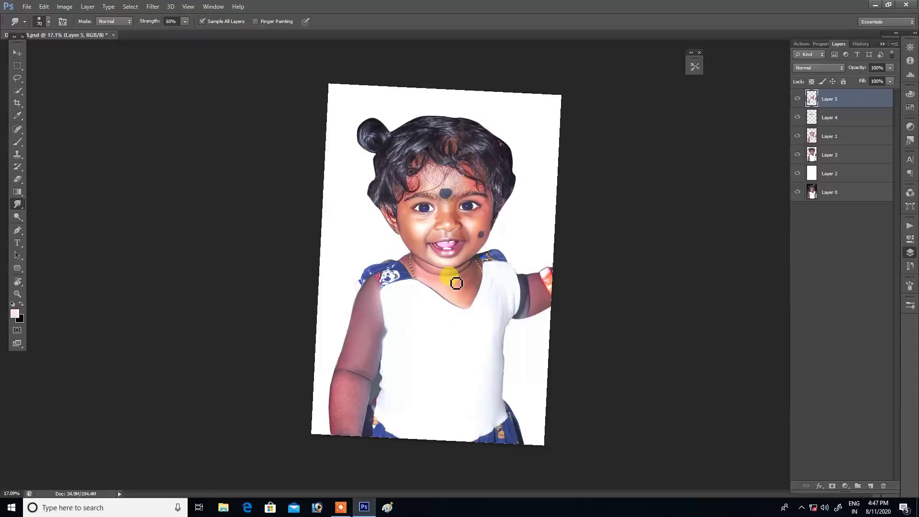
Step: Reset the canvas rotation to straight and zoom into the forehead
{"action": "key", "text": "r"}
{"action": "left_click", "coordinate": [123, 21]}
{"action": "scroll", "coordinate": [440, 180], "scroll_direction": "up", "scroll_amount": 2}
{"action": "scroll", "coordinate": [409, 168], "scroll_direction": "up", "scroll_amount": 2}
{"action": "scroll", "coordinate": [431, 167], "scroll_direction": "up", "scroll_amount": 2}
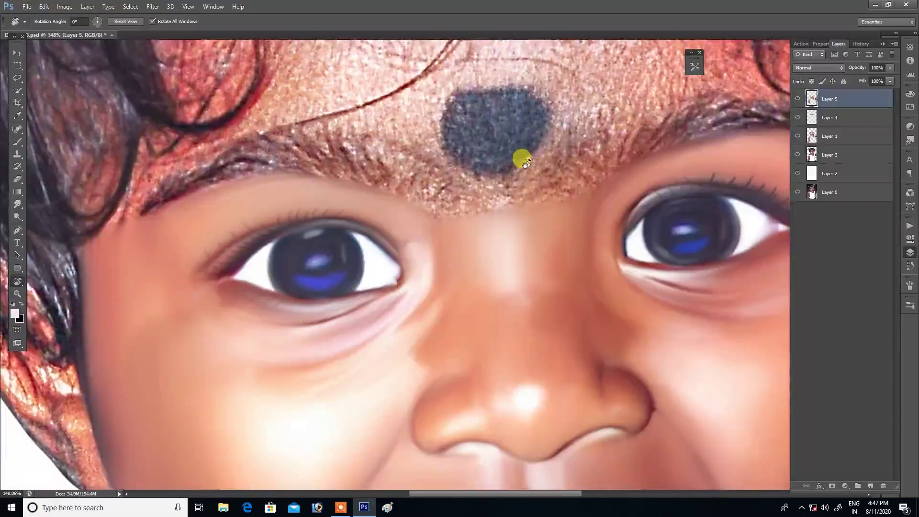
Step: Smudge the bindi's upper and left parts smooth with a 40–50 px brush
{"action": "key", "text": "r"}
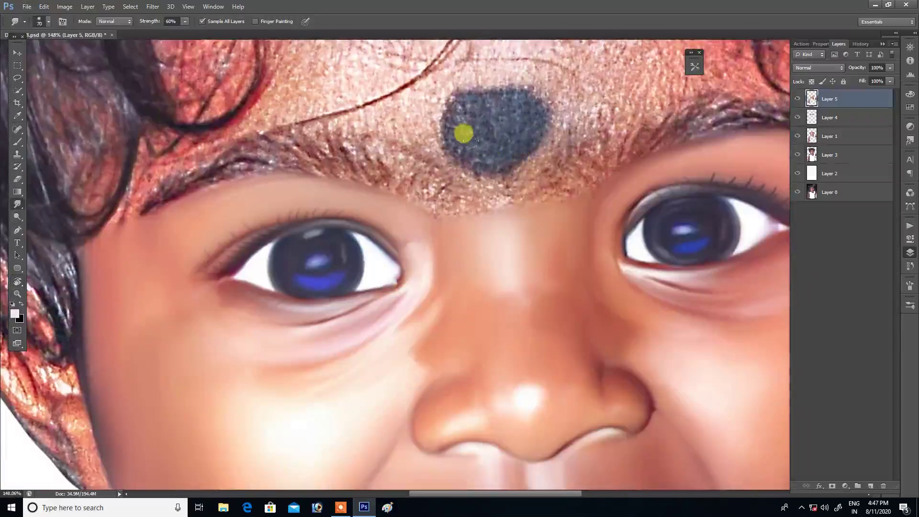
{"action": "key", "text": "bracketleft"}
{"action": "key", "text": "bracketleft"}
{"action": "mouse_move", "coordinate": [463, 119]}
{"action": "left_mouse_down"}
{"action": "mouse_move", "coordinate": [447, 131]}
{"action": "mouse_move", "coordinate": [447, 92]}
{"action": "mouse_move", "coordinate": [443, 123]}
{"action": "mouse_move", "coordinate": [477, 147]}
{"action": "mouse_move", "coordinate": [496, 145]}
{"action": "mouse_move", "coordinate": [521, 125]}
{"action": "mouse_move", "coordinate": [515, 87]}
{"action": "mouse_move", "coordinate": [467, 91]}
{"action": "mouse_move", "coordinate": [493, 90]}
{"action": "mouse_move", "coordinate": [476, 104]}
{"action": "mouse_move", "coordinate": [512, 119]}
{"action": "mouse_move", "coordinate": [504, 153]}
{"action": "mouse_move", "coordinate": [505, 127]}
{"action": "mouse_move", "coordinate": [482, 100]}
{"action": "mouse_move", "coordinate": [472, 108]}
{"action": "mouse_move", "coordinate": [500, 101]}
{"action": "mouse_move", "coordinate": [502, 86]}
{"action": "mouse_move", "coordinate": [494, 148]}
{"action": "mouse_move", "coordinate": [458, 118]}
{"action": "left_mouse_up"}
{"action": "key", "text": "bracketright"}
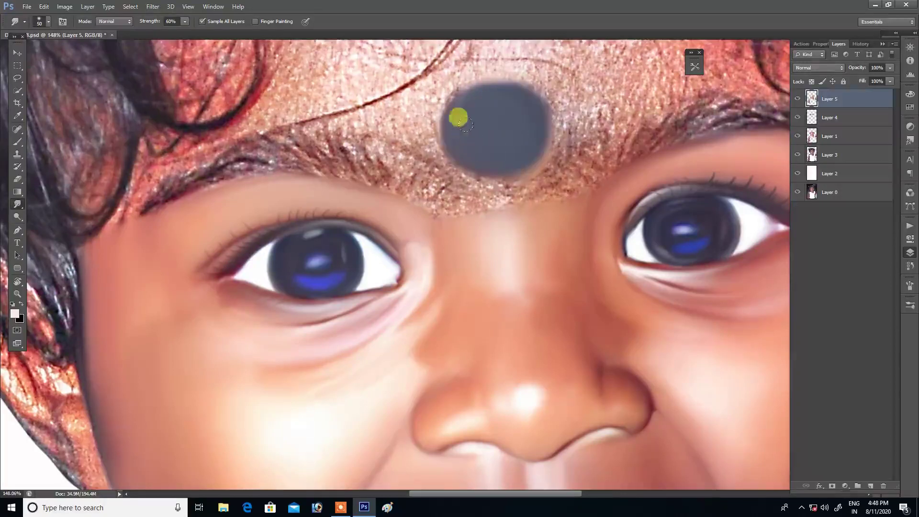
{"action": "mouse_move", "coordinate": [486, 84]}
{"action": "left_mouse_down"}
{"action": "mouse_move", "coordinate": [509, 109]}
{"action": "mouse_move", "coordinate": [493, 78]}
{"action": "mouse_move", "coordinate": [453, 123]}
{"action": "mouse_move", "coordinate": [495, 96]}
{"action": "mouse_move", "coordinate": [519, 185]}
{"action": "mouse_move", "coordinate": [530, 189]}
{"action": "mouse_move", "coordinate": [538, 175]}
{"action": "mouse_move", "coordinate": [556, 184]}
{"action": "mouse_move", "coordinate": [533, 168]}
{"action": "mouse_move", "coordinate": [498, 193]}
{"action": "mouse_move", "coordinate": [478, 187]}
{"action": "mouse_move", "coordinate": [473, 201]}
{"action": "mouse_move", "coordinate": [499, 188]}
{"action": "mouse_move", "coordinate": [446, 194]}
{"action": "mouse_move", "coordinate": [453, 221]}
{"action": "left_mouse_up"}
Step: Resize the brush from 40 to 50 px and zoom in closer on the bindi
{"action": "key", "text": "bracketleft"}
{"action": "key", "text": "bracketright"}
{"action": "scroll", "coordinate": [433, 210], "scroll_direction": "down", "scroll_amount": 3}
{"action": "scroll", "coordinate": [503, 160], "scroll_direction": "up", "scroll_amount": 1}
{"action": "key", "text": "bracketright"}
{"action": "scroll", "coordinate": [508, 225], "scroll_direction": "up", "scroll_amount": 2}
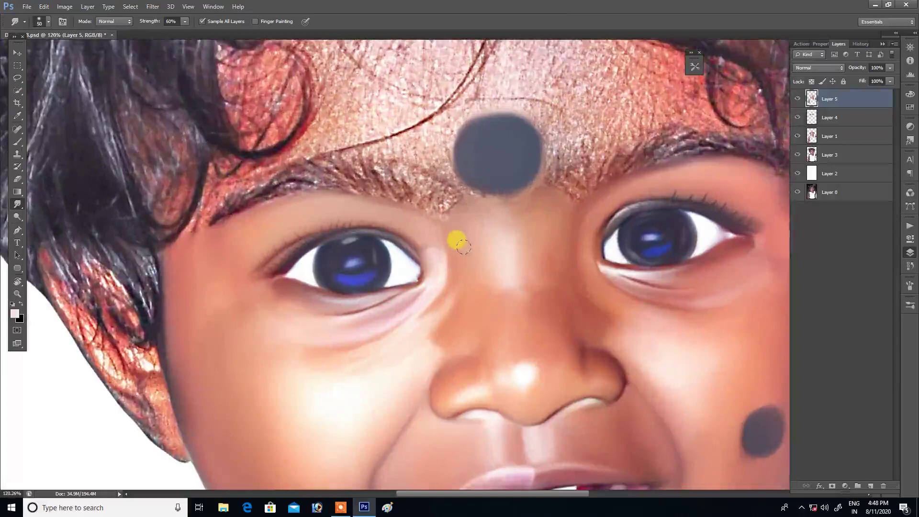
{"action": "scroll", "coordinate": [472, 255], "scroll_direction": "down", "scroll_amount": 3}
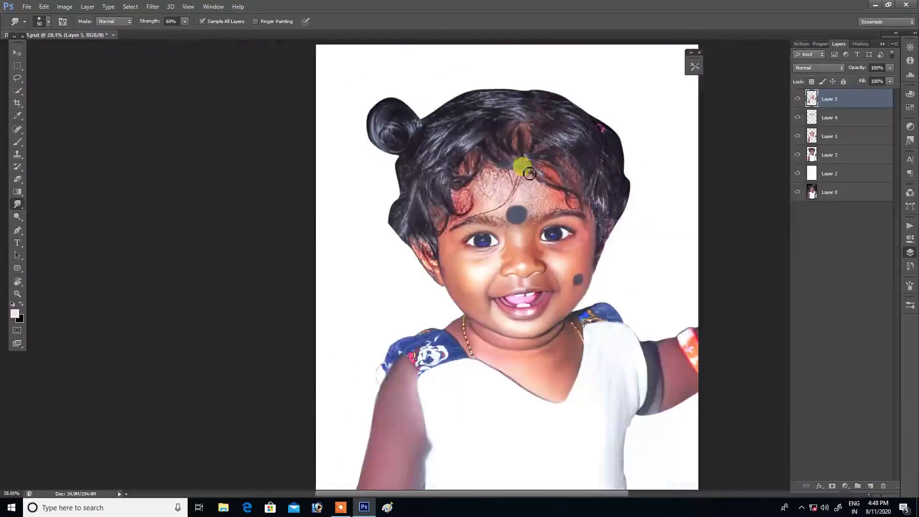
{"action": "scroll", "coordinate": [501, 236], "scroll_direction": "up", "scroll_amount": 2}
{"action": "scroll", "coordinate": [537, 246], "scroll_direction": "up", "scroll_amount": 1}
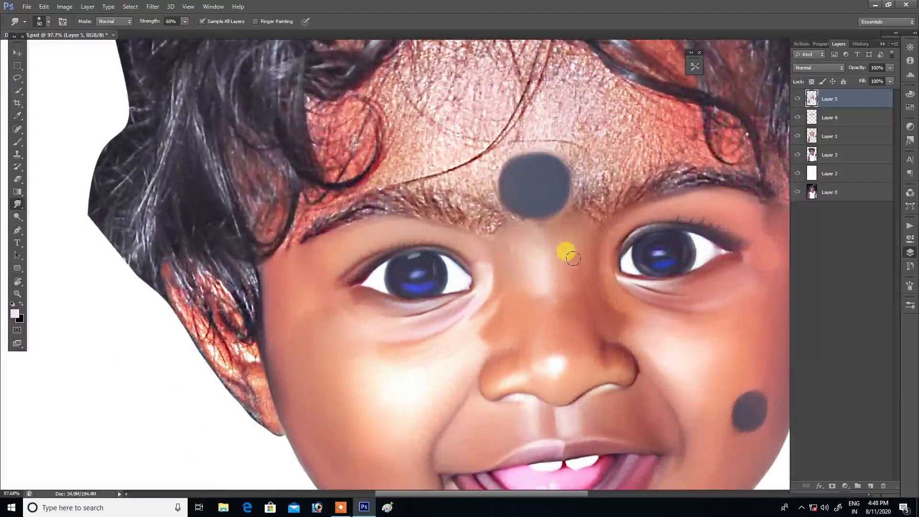
Step: Widen the smooth light forehead patch and smear the skin along the eyebrow near the bindi
{"action": "key", "text": "bracketright"}
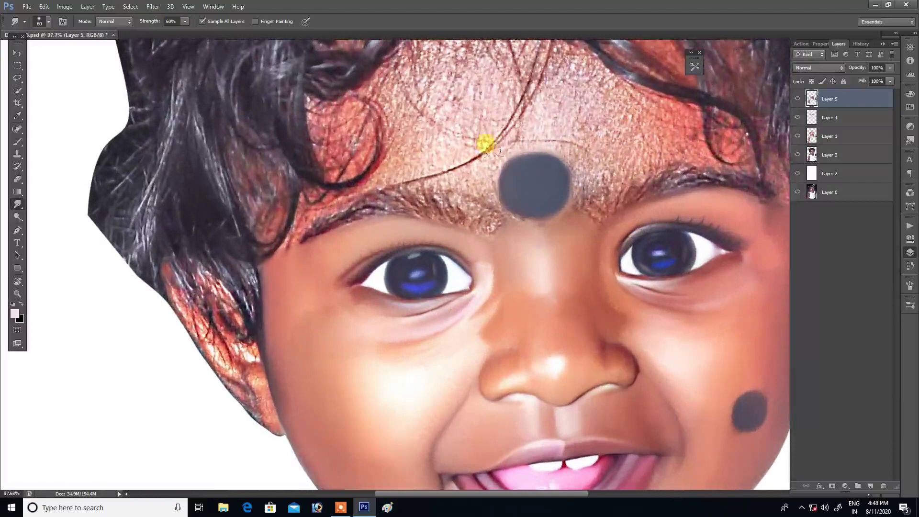
{"action": "left_click_drag", "start_coordinate": [466, 163], "coordinate": [521, 234]}
{"action": "key", "text": "bracketright"}
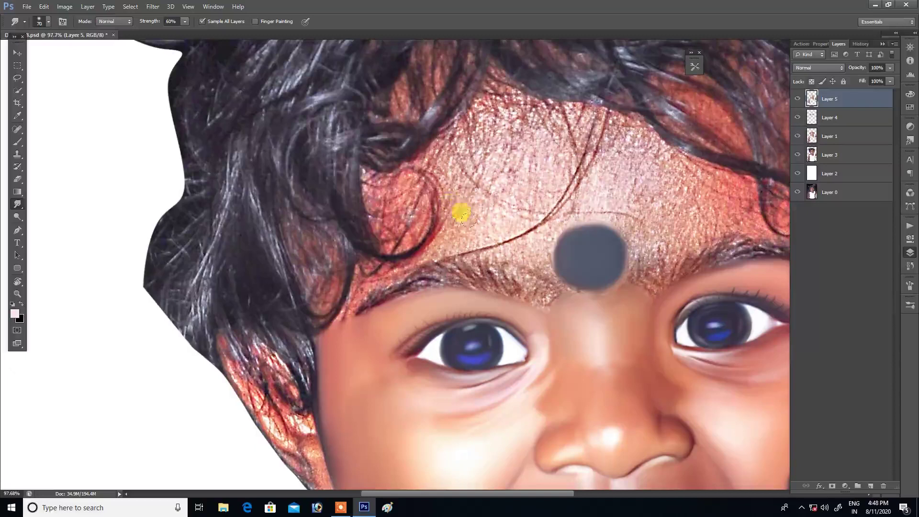
{"action": "mouse_move", "coordinate": [463, 205]}
{"action": "left_mouse_down"}
{"action": "mouse_move", "coordinate": [466, 223]}
{"action": "mouse_move", "coordinate": [441, 219]}
{"action": "mouse_move", "coordinate": [444, 239]}
{"action": "mouse_move", "coordinate": [480, 221]}
{"action": "left_mouse_up"}
{"action": "key", "text": "bracketleft"}
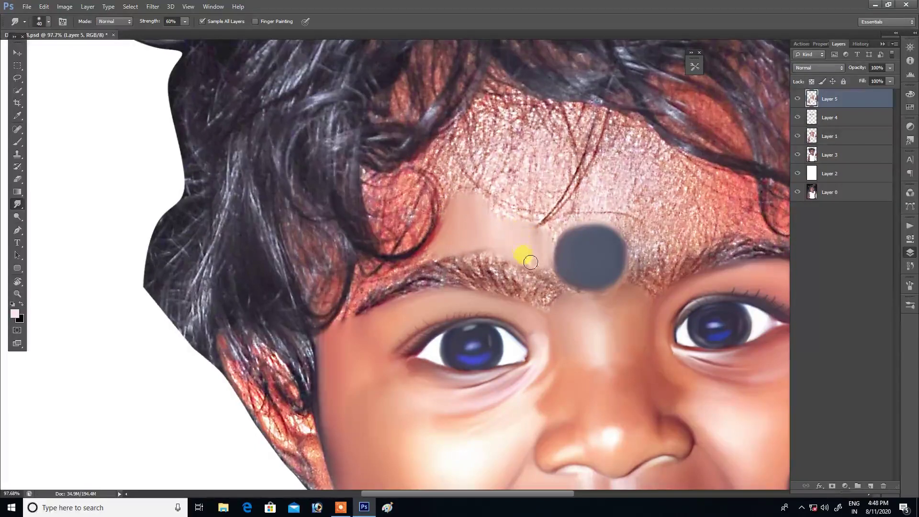
{"action": "mouse_move", "coordinate": [551, 270]}
{"action": "left_mouse_down"}
{"action": "mouse_move", "coordinate": [567, 292]}
{"action": "mouse_move", "coordinate": [550, 261]}
{"action": "mouse_move", "coordinate": [558, 293]}
{"action": "mouse_move", "coordinate": [544, 273]}
{"action": "mouse_move", "coordinate": [572, 270]}
{"action": "mouse_move", "coordinate": [587, 286]}
{"action": "mouse_move", "coordinate": [606, 285]}
{"action": "mouse_move", "coordinate": [582, 232]}
{"action": "mouse_move", "coordinate": [533, 230]}
{"action": "mouse_move", "coordinate": [539, 225]}
{"action": "left_mouse_up"}
Step: Smear light skin across the textured forehead, smoothing it into a pale patch
{"action": "key", "text": "bracketright"}
{"action": "key", "text": "bracketright"}
{"action": "key", "text": "bracketright"}
{"action": "key", "text": "bracketright"}
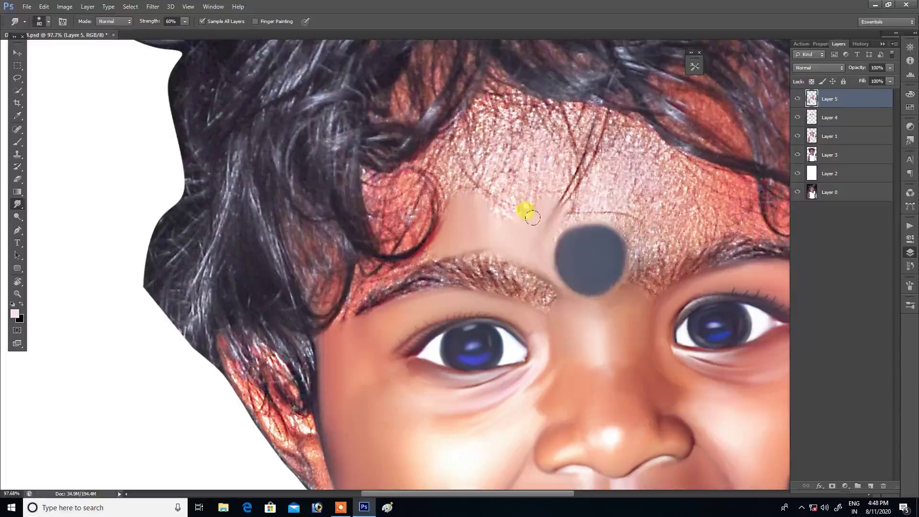
{"action": "mouse_move", "coordinate": [510, 167]}
{"action": "left_mouse_down"}
{"action": "mouse_move", "coordinate": [548, 148]}
{"action": "mouse_move", "coordinate": [544, 127]}
{"action": "mouse_move", "coordinate": [522, 107]}
{"action": "mouse_move", "coordinate": [503, 127]}
{"action": "mouse_move", "coordinate": [478, 121]}
{"action": "mouse_move", "coordinate": [464, 147]}
{"action": "mouse_move", "coordinate": [438, 145]}
{"action": "mouse_move", "coordinate": [448, 122]}
{"action": "mouse_move", "coordinate": [442, 145]}
{"action": "mouse_move", "coordinate": [493, 191]}
{"action": "mouse_move", "coordinate": [453, 150]}
{"action": "mouse_move", "coordinate": [457, 140]}
{"action": "left_mouse_up"}
{"action": "left_click_drag", "start_coordinate": [590, 179], "coordinate": [488, 175]}
{"action": "key", "text": "bracketleft"}
{"action": "mouse_move", "coordinate": [382, 148]}
{"action": "left_mouse_down"}
{"action": "mouse_move", "coordinate": [413, 137]}
{"action": "mouse_move", "coordinate": [373, 139]}
{"action": "mouse_move", "coordinate": [354, 183]}
{"action": "left_mouse_up"}
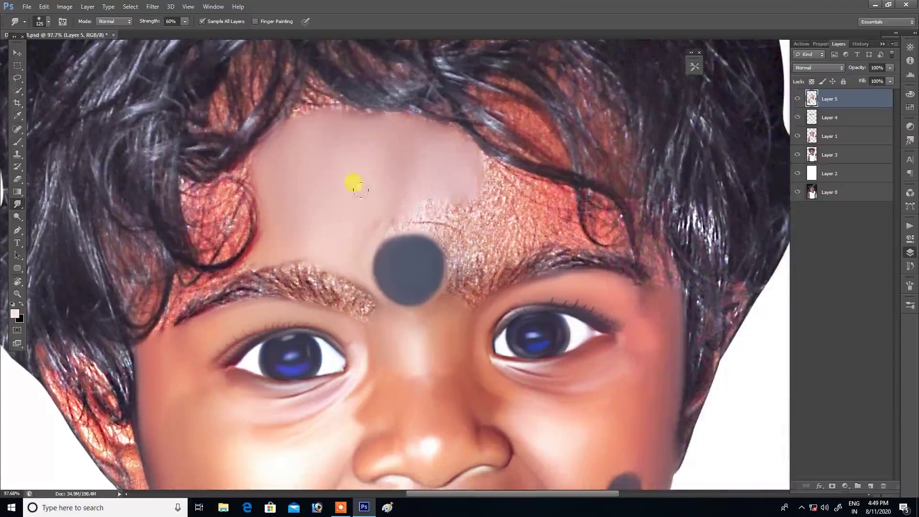
{"action": "mouse_move", "coordinate": [413, 154]}
{"action": "left_mouse_down"}
{"action": "mouse_move", "coordinate": [478, 182]}
{"action": "mouse_move", "coordinate": [453, 161]}
{"action": "mouse_move", "coordinate": [498, 191]}
{"action": "mouse_move", "coordinate": [487, 177]}
{"action": "mouse_move", "coordinate": [501, 210]}
{"action": "mouse_move", "coordinate": [451, 217]}
{"action": "left_mouse_up"}
Step: Blend the forehead skin tone further right and clear eyebrow texture beside the bindi
{"action": "key", "text": "bracketleft"}
{"action": "key", "text": "bracketleft"}
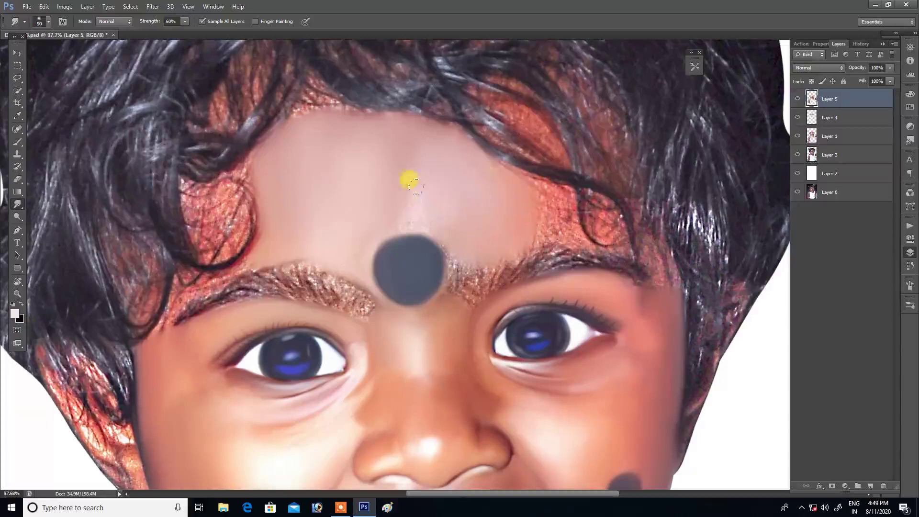
{"action": "left_click_drag", "start_coordinate": [361, 153], "coordinate": [392, 150]}
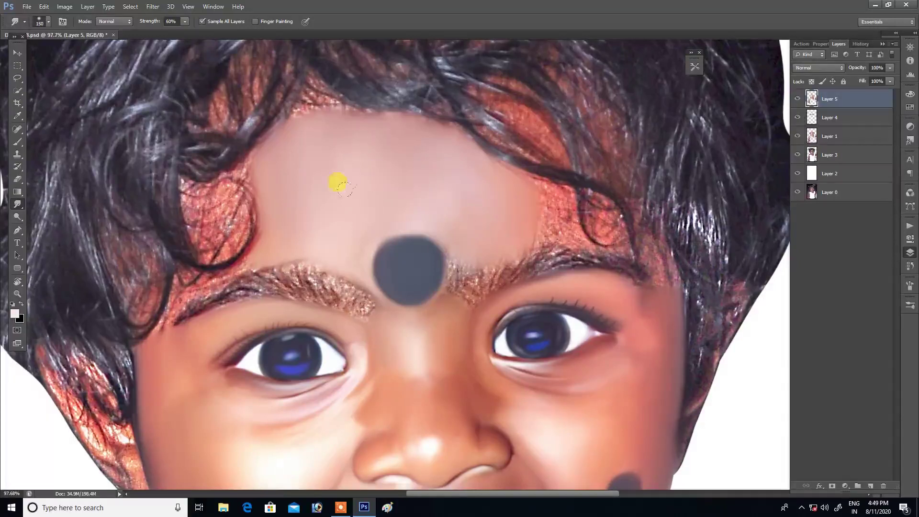
{"action": "mouse_move", "coordinate": [420, 178]}
{"action": "left_mouse_down"}
{"action": "mouse_move", "coordinate": [496, 232]}
{"action": "mouse_move", "coordinate": [411, 119]}
{"action": "left_mouse_up"}
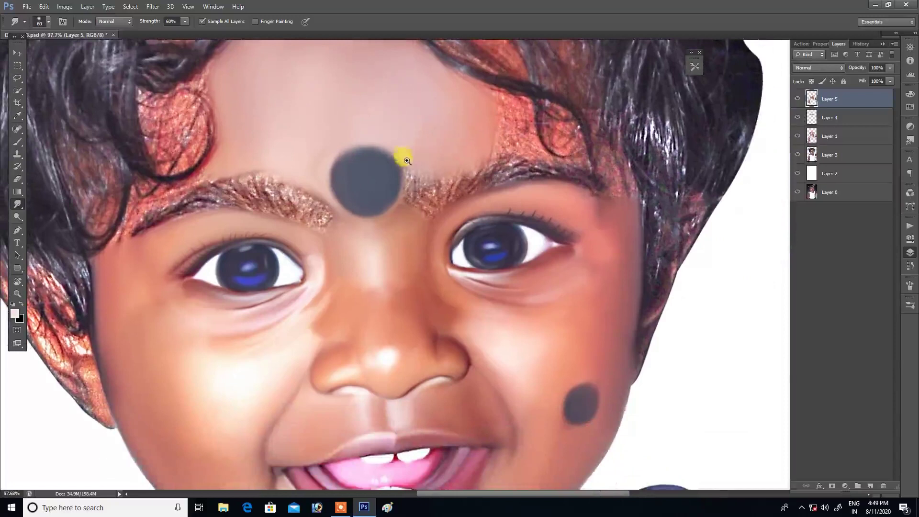
{"action": "left_click", "coordinate": [407, 160]}
{"action": "mouse_move", "coordinate": [408, 175]}
{"action": "left_mouse_down"}
{"action": "mouse_move", "coordinate": [382, 219]}
{"action": "mouse_move", "coordinate": [393, 225]}
{"action": "left_mouse_up"}
Step: Smooth the glittery texture near the upper-right hairline with a larger Smudge brush
{"action": "key", "text": "bracketright"}
{"action": "key", "text": "bracketleft"}
{"action": "key", "text": "bracketleft"}
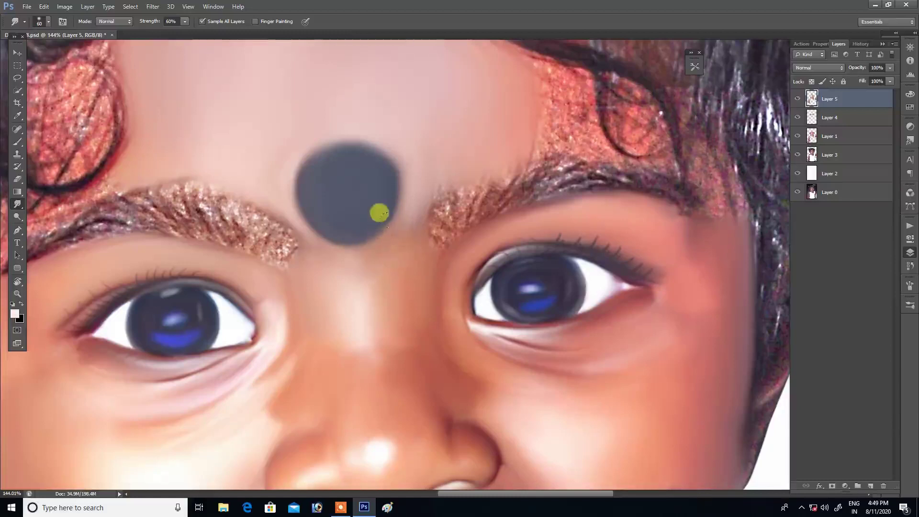
{"action": "key", "text": "bracketright"}
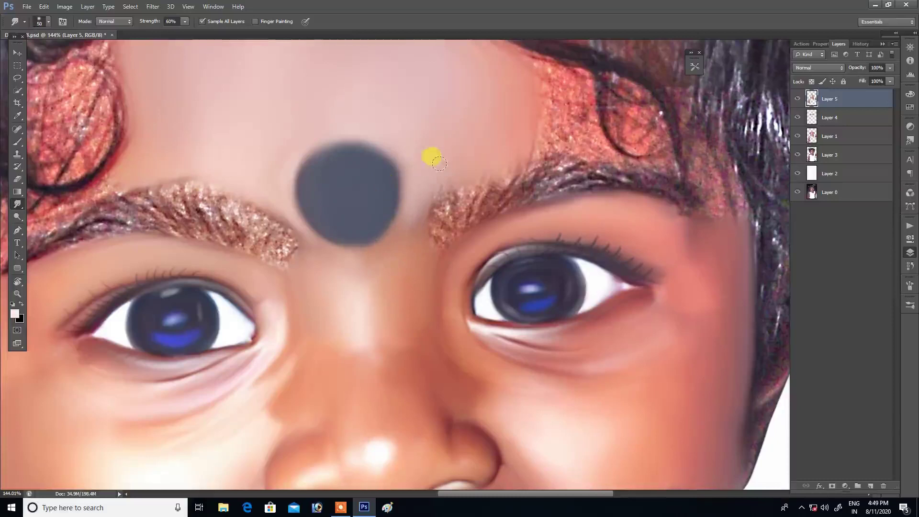
{"action": "key", "text": "bracketright"}
{"action": "key", "text": "bracketright"}
{"action": "mouse_move", "coordinate": [533, 82]}
{"action": "left_mouse_down"}
{"action": "mouse_move", "coordinate": [523, 68]}
{"action": "mouse_move", "coordinate": [541, 74]}
{"action": "mouse_move", "coordinate": [554, 109]}
{"action": "mouse_move", "coordinate": [523, 98]}
{"action": "mouse_move", "coordinate": [474, 138]}
{"action": "left_mouse_up"}
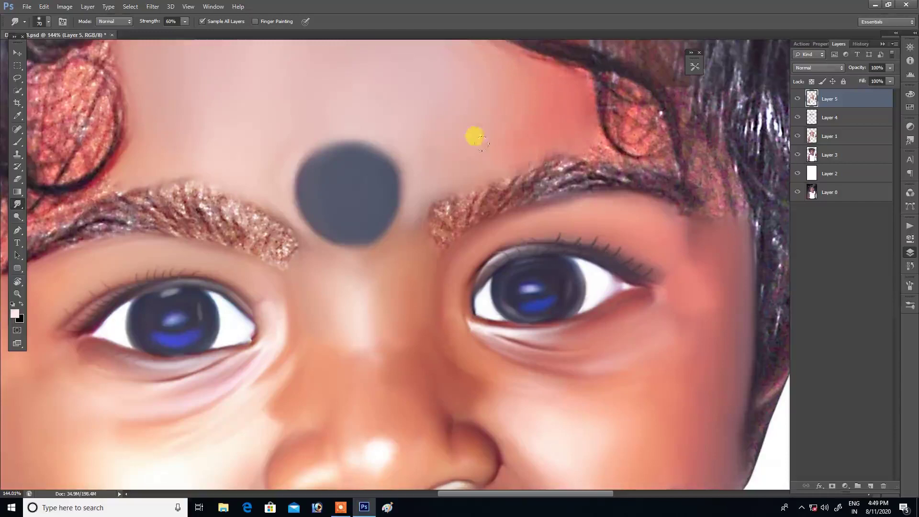
{"action": "left_click_drag", "start_coordinate": [509, 109], "coordinate": [526, 190]}
Step: Smooth the forehead diagonally and soften the skin-hair edge, then fit the image on screen
{"action": "key", "text": "bracketright"}
{"action": "key", "text": "bracketright"}
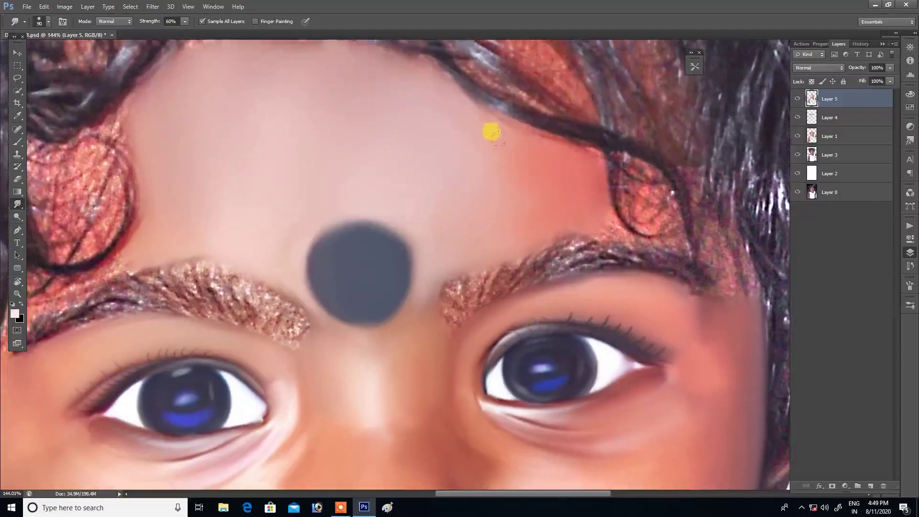
{"action": "left_click_drag", "start_coordinate": [438, 102], "coordinate": [498, 159]}
{"action": "key", "text": "bracketright"}
{"action": "mouse_move", "coordinate": [363, 123]}
{"action": "left_mouse_down"}
{"action": "mouse_move", "coordinate": [400, 123]}
{"action": "mouse_move", "coordinate": [266, 118]}
{"action": "left_mouse_up"}
{"action": "key", "text": "ctrl+0"}
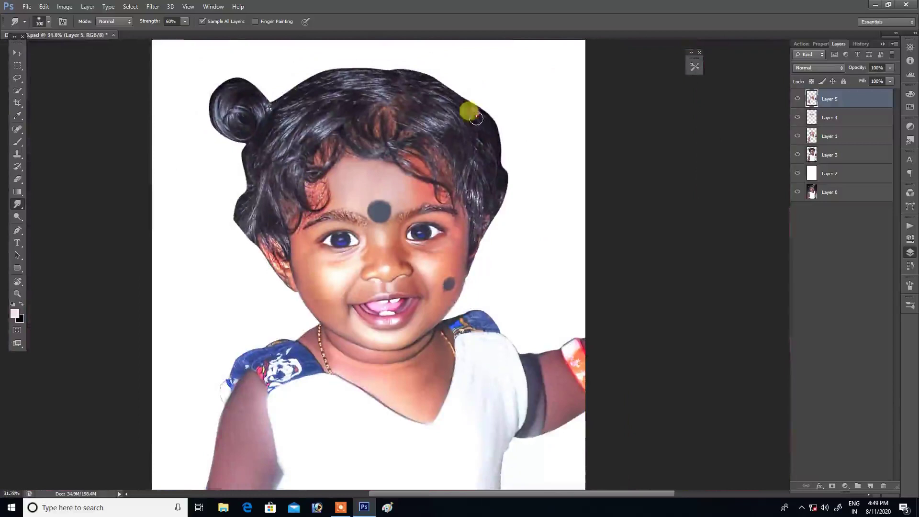
Step: Hide and re-show Layer 5 to compare with the original, then zoom in
{"action": "left_click", "coordinate": [798, 99]}
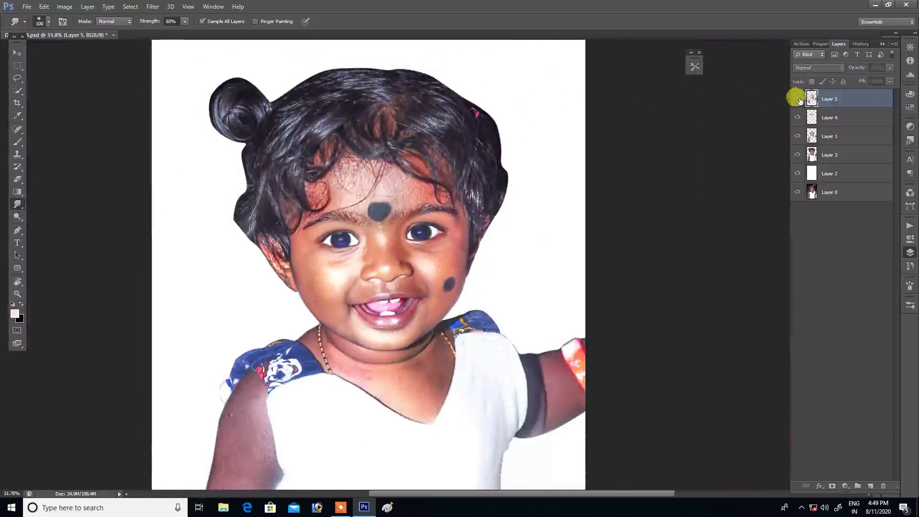
{"action": "left_click", "coordinate": [798, 98]}
{"action": "scroll", "coordinate": [478, 196], "scroll_direction": "up", "scroll_amount": 2}
{"action": "scroll", "coordinate": [492, 191], "scroll_direction": "up", "scroll_amount": 2}
{"action": "scroll", "coordinate": [432, 153], "scroll_direction": "up", "scroll_amount": 2}
Step: Blend the bun's outline into the forehead and soften the hairline edge near the brow
{"action": "key", "text": "bracketleft"}
{"action": "mouse_move", "coordinate": [440, 158]}
{"action": "left_mouse_down"}
{"action": "mouse_move", "coordinate": [452, 119]}
{"action": "mouse_move", "coordinate": [467, 167]}
{"action": "mouse_move", "coordinate": [461, 117]}
{"action": "mouse_move", "coordinate": [470, 177]}
{"action": "mouse_move", "coordinate": [446, 185]}
{"action": "mouse_move", "coordinate": [404, 139]}
{"action": "mouse_move", "coordinate": [400, 162]}
{"action": "left_mouse_up"}
{"action": "key", "text": "bracketright"}
{"action": "key", "text": "bracketright"}
{"action": "key", "text": "bracketright"}
{"action": "key", "text": "bracketright"}
{"action": "key", "text": "bracketright"}
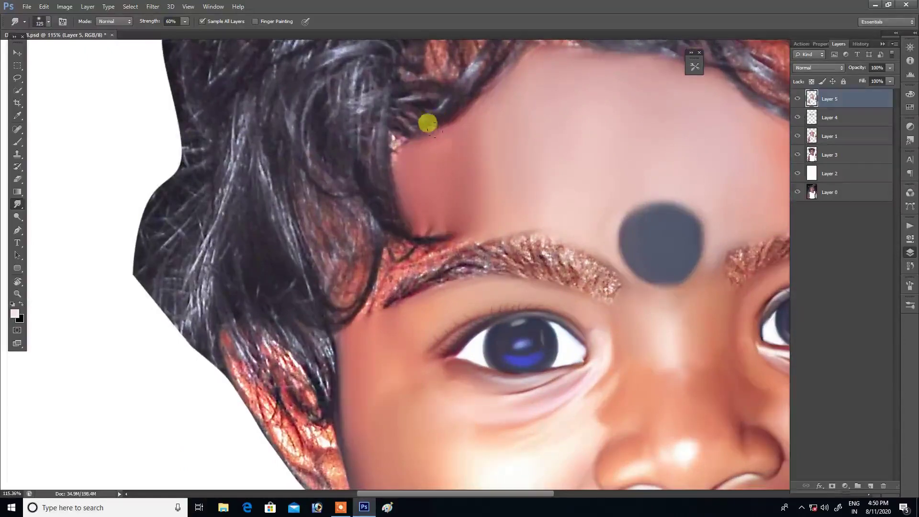
{"action": "key", "text": "bracketleft"}
{"action": "key", "text": "bracketleft"}
{"action": "key", "text": "bracketleft"}
{"action": "mouse_move", "coordinate": [406, 155]}
{"action": "left_mouse_down"}
{"action": "mouse_move", "coordinate": [423, 201]}
{"action": "mouse_move", "coordinate": [443, 214]}
{"action": "mouse_move", "coordinate": [424, 232]}
{"action": "mouse_move", "coordinate": [410, 206]}
{"action": "mouse_move", "coordinate": [429, 232]}
{"action": "mouse_move", "coordinate": [406, 246]}
{"action": "mouse_move", "coordinate": [409, 231]}
{"action": "mouse_move", "coordinate": [394, 232]}
{"action": "mouse_move", "coordinate": [402, 206]}
{"action": "mouse_move", "coordinate": [400, 235]}
{"action": "mouse_move", "coordinate": [383, 250]}
{"action": "mouse_move", "coordinate": [392, 231]}
{"action": "mouse_move", "coordinate": [363, 316]}
{"action": "mouse_move", "coordinate": [343, 322]}
{"action": "left_mouse_up"}
{"action": "key", "text": "bracketleft"}
{"action": "key", "text": "bracketright"}
{"action": "key", "text": "bracketleft"}
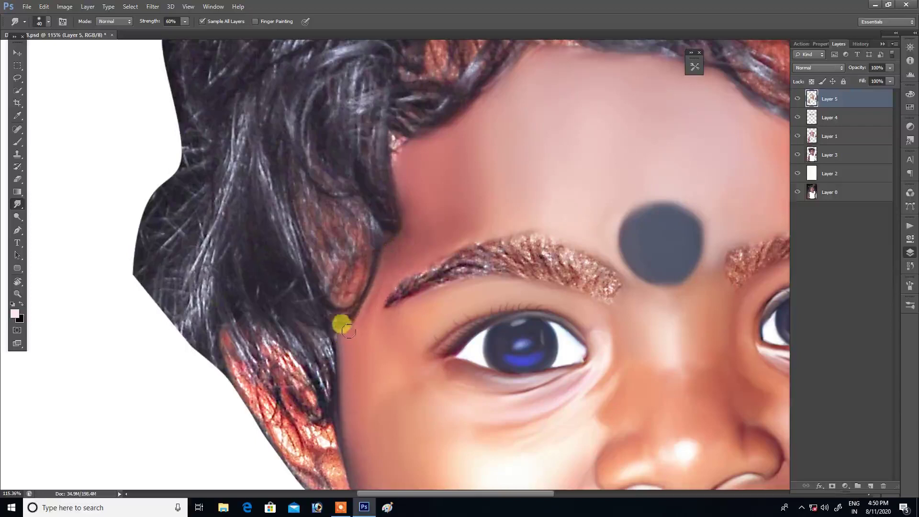
Step: Smooth the forehead along the left hairline with a larger Smudge brush
{"action": "scroll", "coordinate": [369, 304], "scroll_direction": "down", "scroll_amount": 3}
{"action": "scroll", "coordinate": [396, 254], "scroll_direction": "up", "scroll_amount": 1}
{"action": "scroll", "coordinate": [449, 252], "scroll_direction": "up", "scroll_amount": 2}
{"action": "key", "text": "bracketright"}
{"action": "key", "text": "bracketright"}
{"action": "key", "text": "bracketright"}
{"action": "key", "text": "bracketright"}
{"action": "key", "text": "bracketright"}
{"action": "key", "text": "bracketright"}
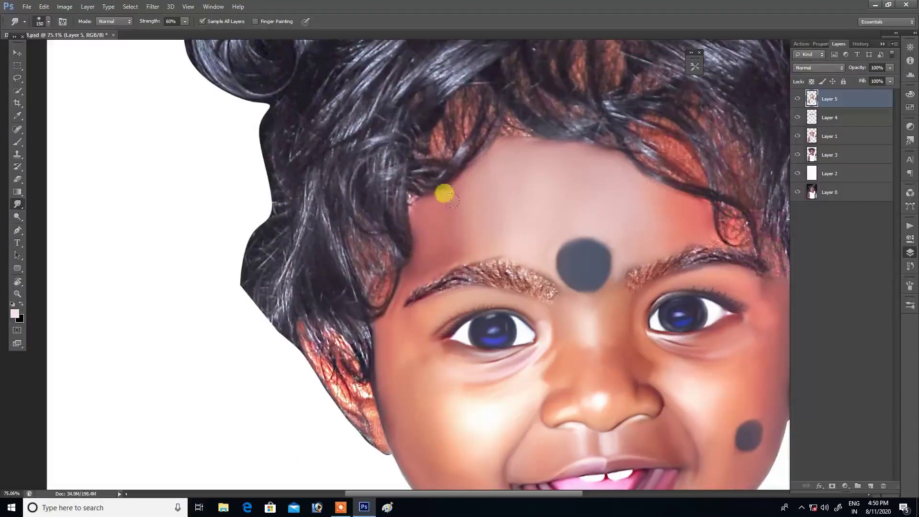
{"action": "mouse_move", "coordinate": [451, 200]}
{"action": "left_mouse_down"}
{"action": "mouse_move", "coordinate": [490, 174]}
{"action": "mouse_move", "coordinate": [496, 209]}
{"action": "mouse_move", "coordinate": [416, 199]}
{"action": "left_mouse_up"}
{"action": "key", "text": "bracketright"}
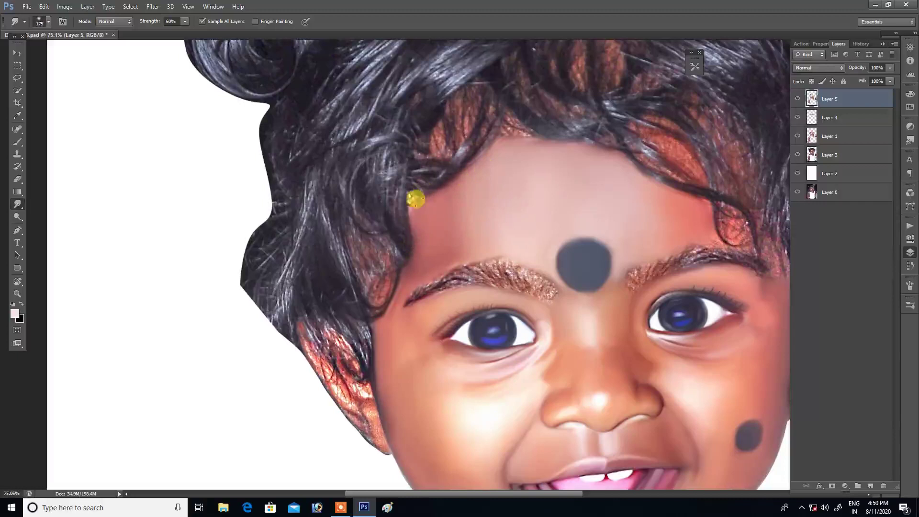
{"action": "scroll", "coordinate": [451, 162], "scroll_direction": "down", "scroll_amount": 5}
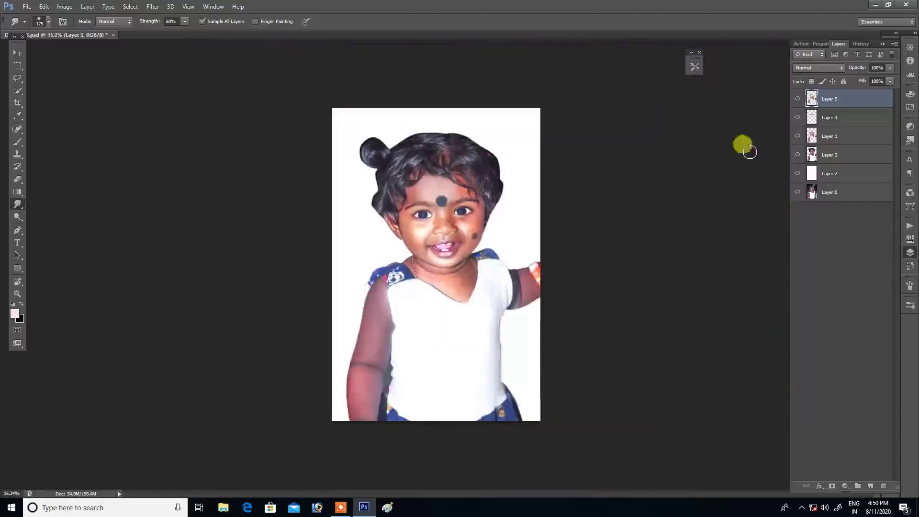
Step: Toggle Layer 5 off and on several times to compare, then zoom in on the bindi
{"action": "left_click", "coordinate": [798, 99]}
{"action": "left_click", "coordinate": [798, 99]}
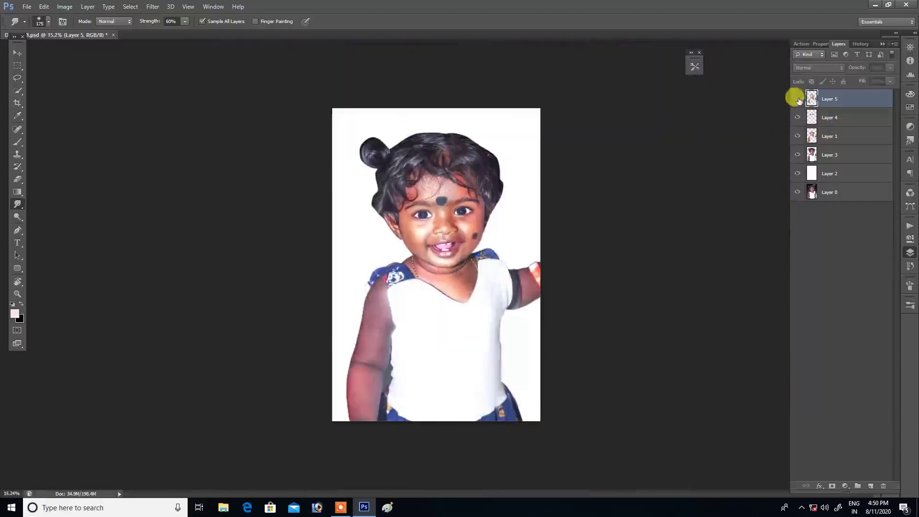
{"action": "left_click", "coordinate": [797, 99]}
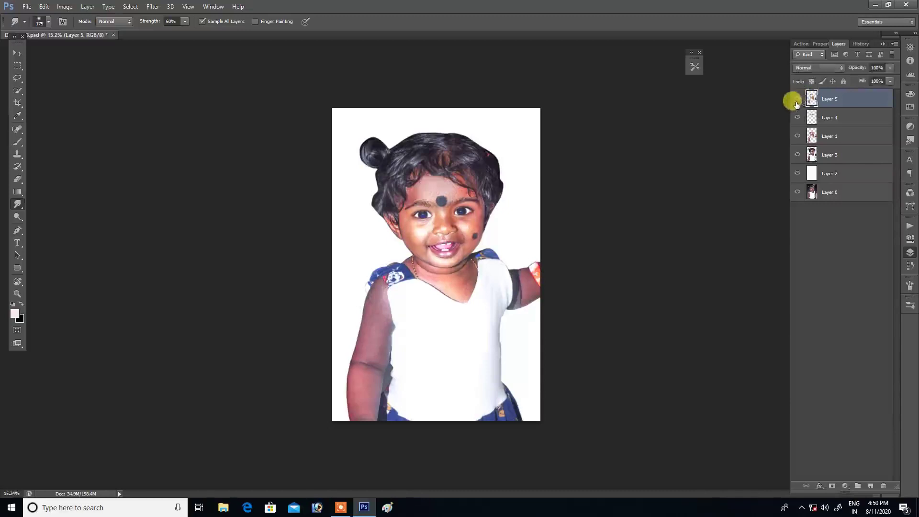
{"action": "left_click", "coordinate": [798, 101]}
{"action": "left_click", "coordinate": [798, 99]}
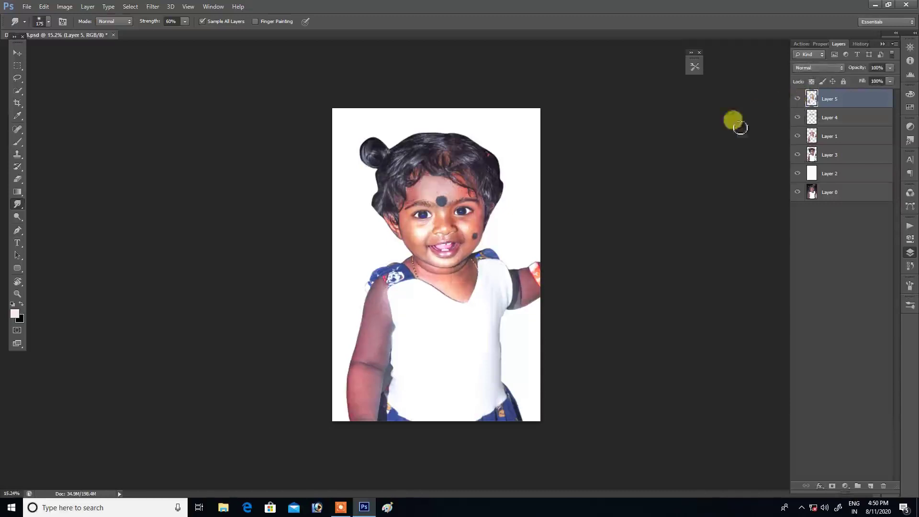
{"action": "scroll", "coordinate": [437, 191], "scroll_direction": "up", "scroll_amount": 5}
{"action": "scroll", "coordinate": [498, 154], "scroll_direction": "up", "scroll_amount": 2}
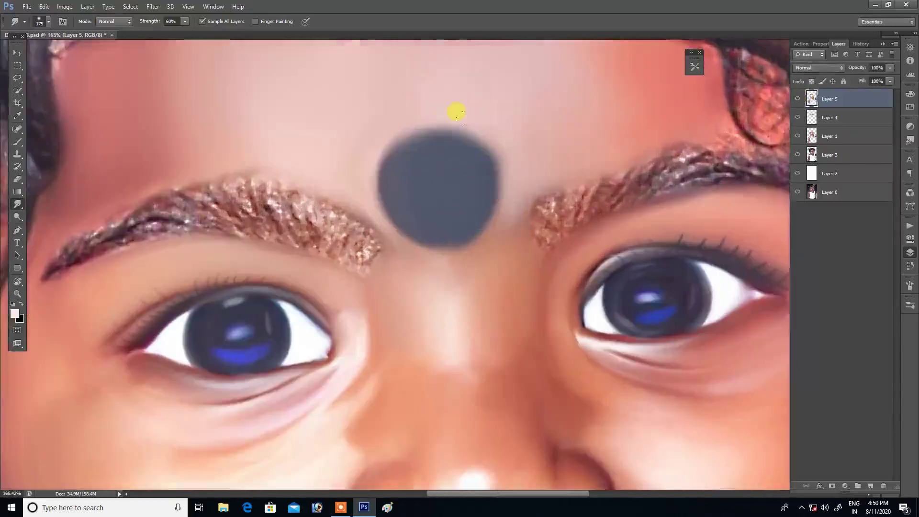
Step: Soften the bindi's left, upper-left and top edges with a smaller Smudge brush
{"action": "key", "text": "bracketleft"}
{"action": "key", "text": "bracketleft"}
{"action": "key", "text": "bracketleft"}
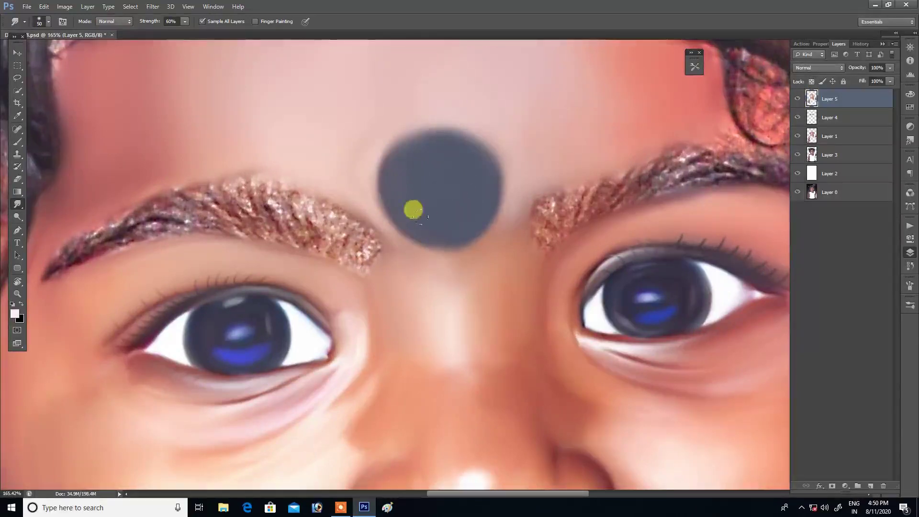
{"action": "left_click_drag", "start_coordinate": [376, 173], "coordinate": [458, 205]}
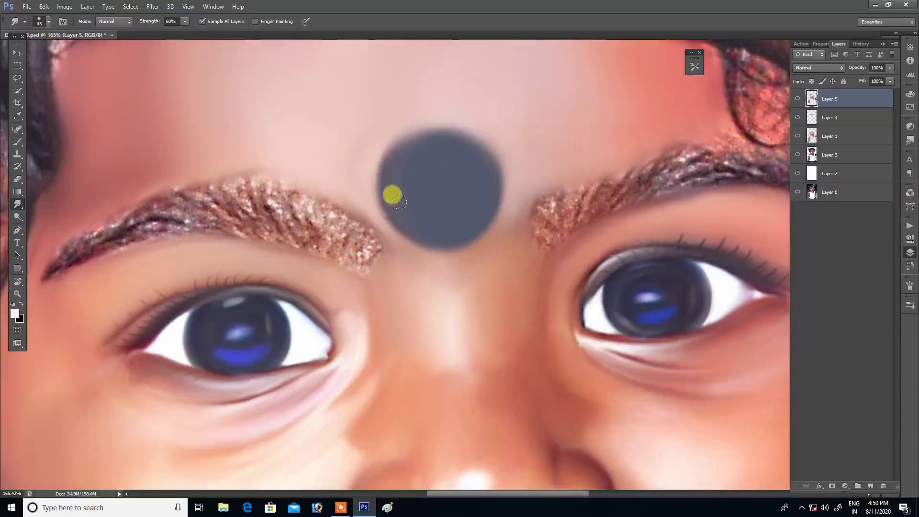
{"action": "left_click_drag", "start_coordinate": [381, 160], "coordinate": [455, 130]}
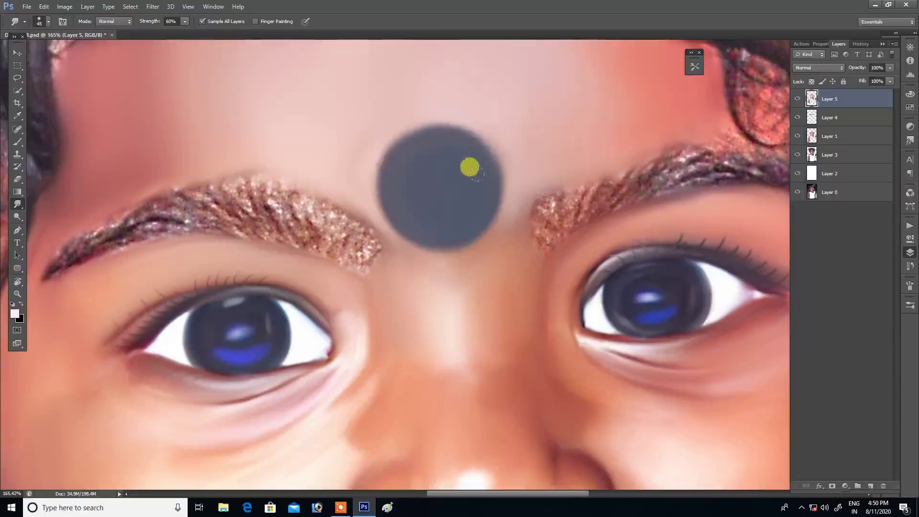
{"action": "left_click_drag", "start_coordinate": [509, 134], "coordinate": [411, 185]}
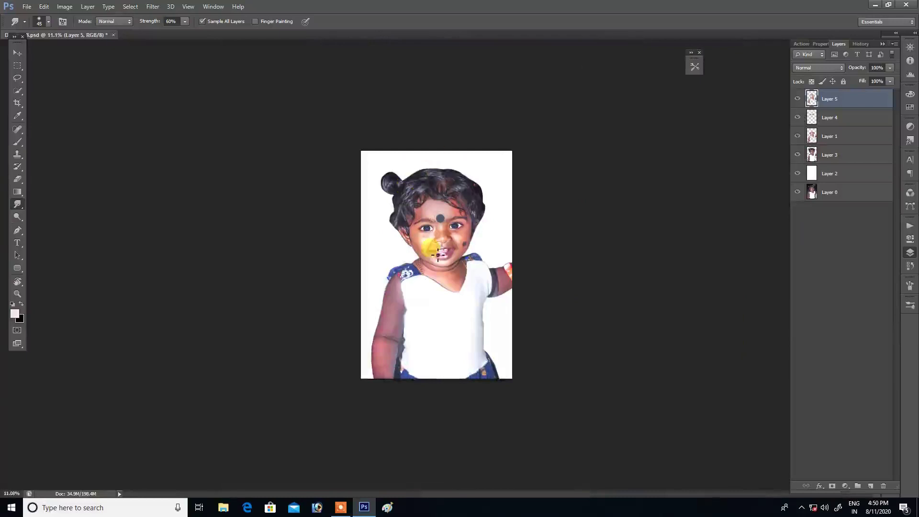
Step: Compare Layer 5 on and off again, inspecting the face up close and at full view
{"action": "left_click", "coordinate": [798, 99]}
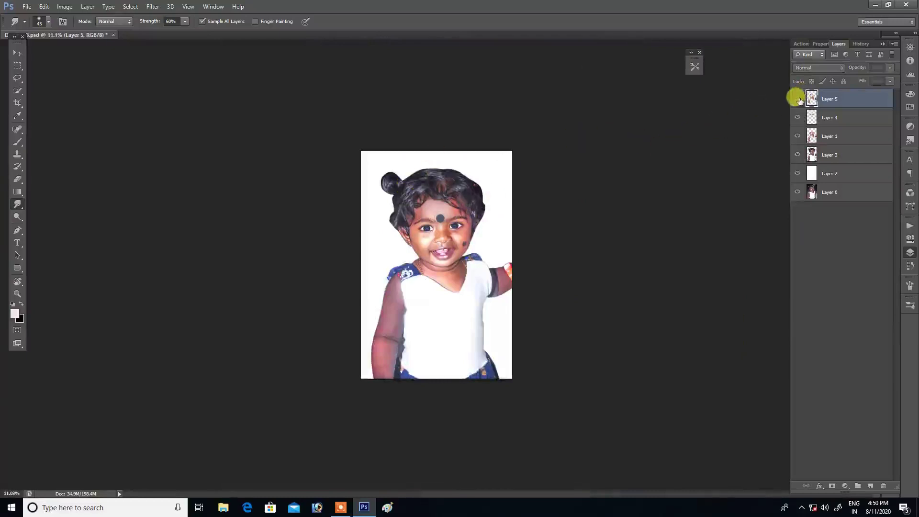
{"action": "left_click", "coordinate": [797, 99]}
{"action": "mouse_move", "coordinate": [436, 237]}
{"action": "left_mouse_down"}
{"action": "mouse_move", "coordinate": [500, 257]}
{"action": "mouse_move", "coordinate": [492, 242]}
{"action": "left_mouse_up"}
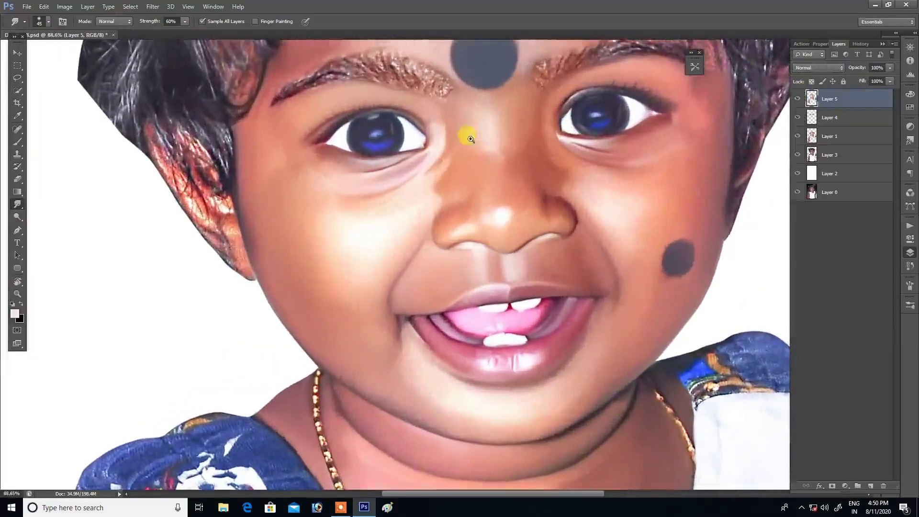
{"action": "left_click_drag", "start_coordinate": [467, 135], "coordinate": [500, 98]}
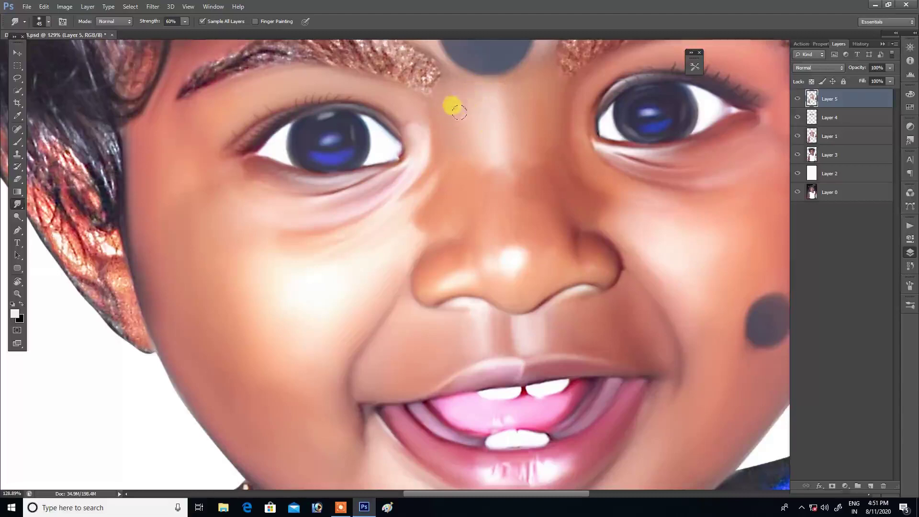
{"action": "key", "text": "ctrl+0"}
{"action": "left_click", "coordinate": [797, 99]}
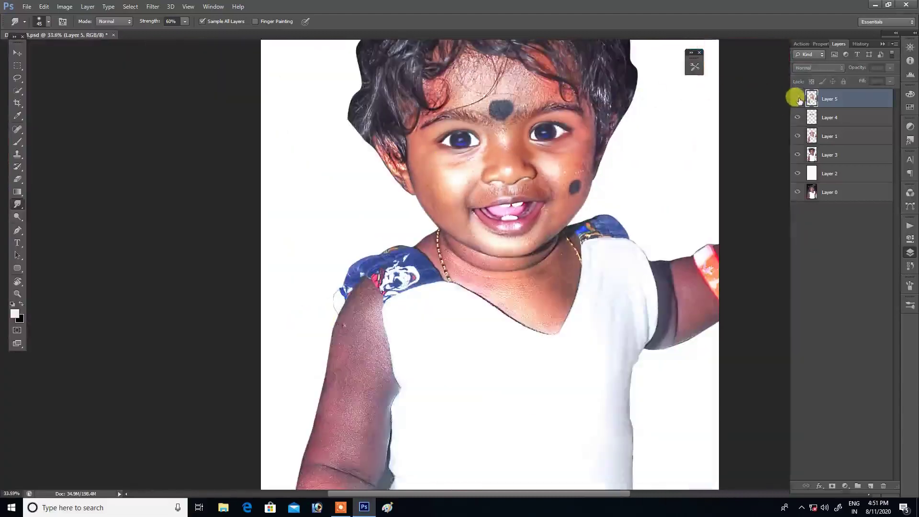
{"action": "left_click", "coordinate": [797, 99]}
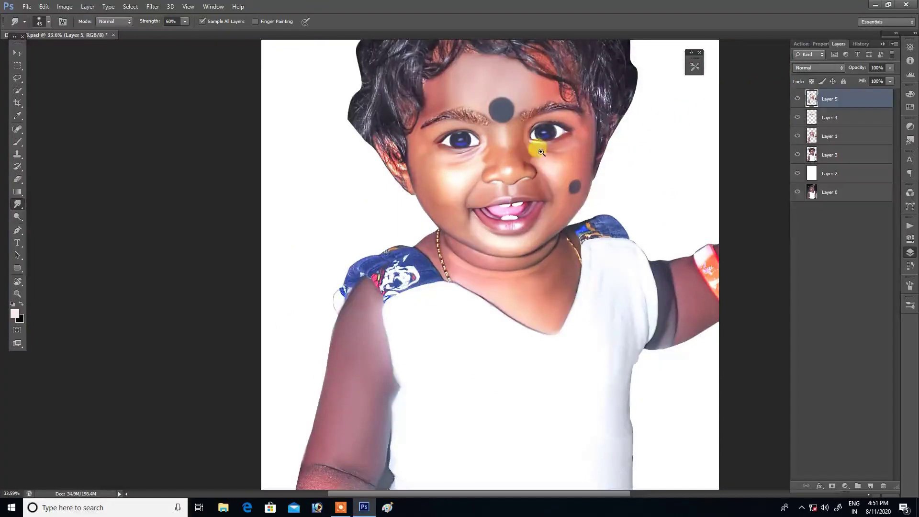
{"action": "mouse_move", "coordinate": [537, 106]}
{"action": "left_mouse_down"}
{"action": "mouse_move", "coordinate": [589, 102]}
{"action": "mouse_move", "coordinate": [484, 222]}
{"action": "left_mouse_up"}
{"action": "scroll", "coordinate": [494, 158], "scroll_direction": "up", "scroll_amount": 1}
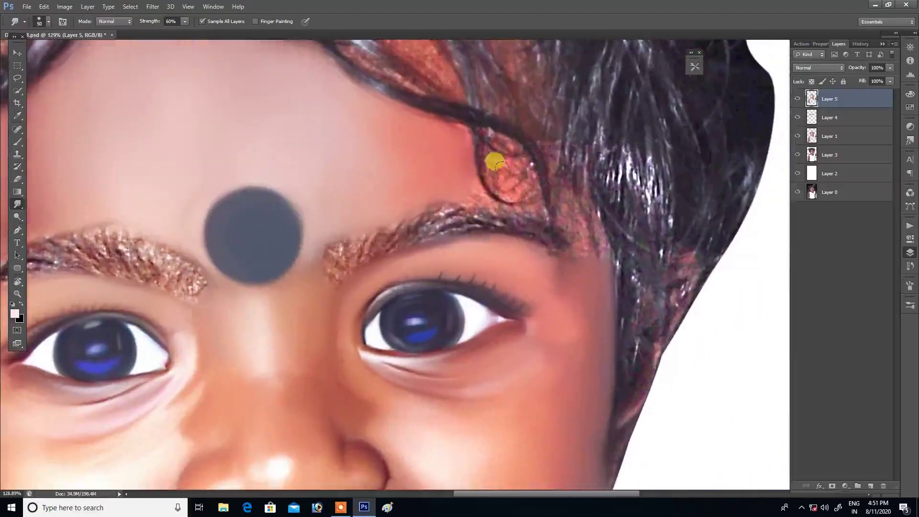